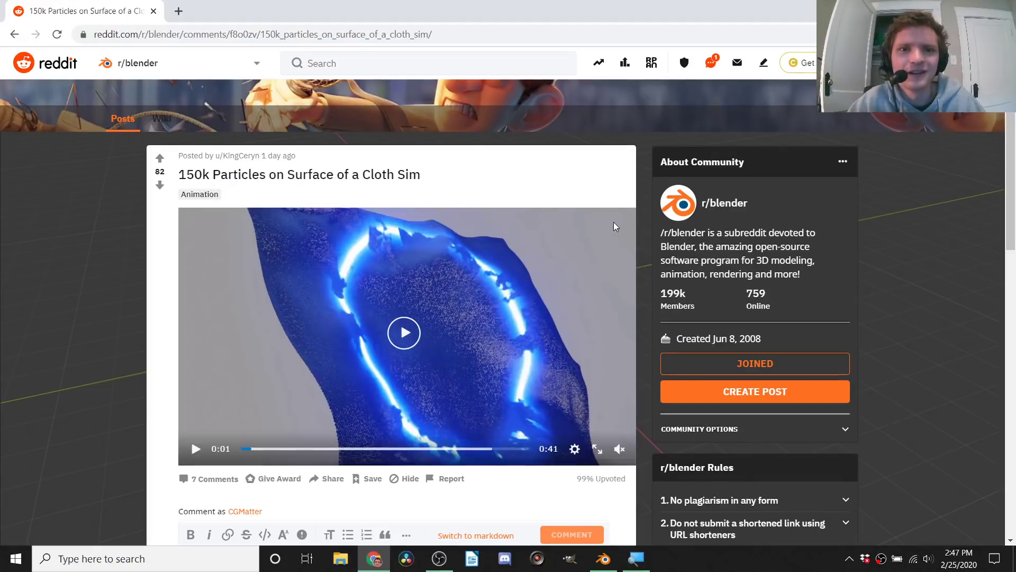
Step: Play and pause the opening seconds of the cloth particle video to study the glowing ring on the moving fabric
left_click(406, 333)
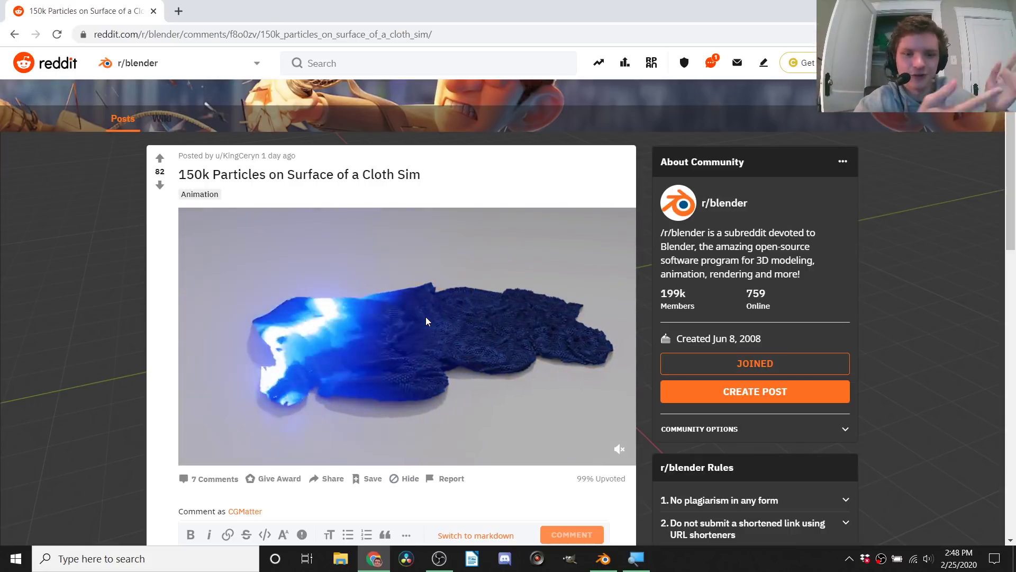
left_click(244, 448)
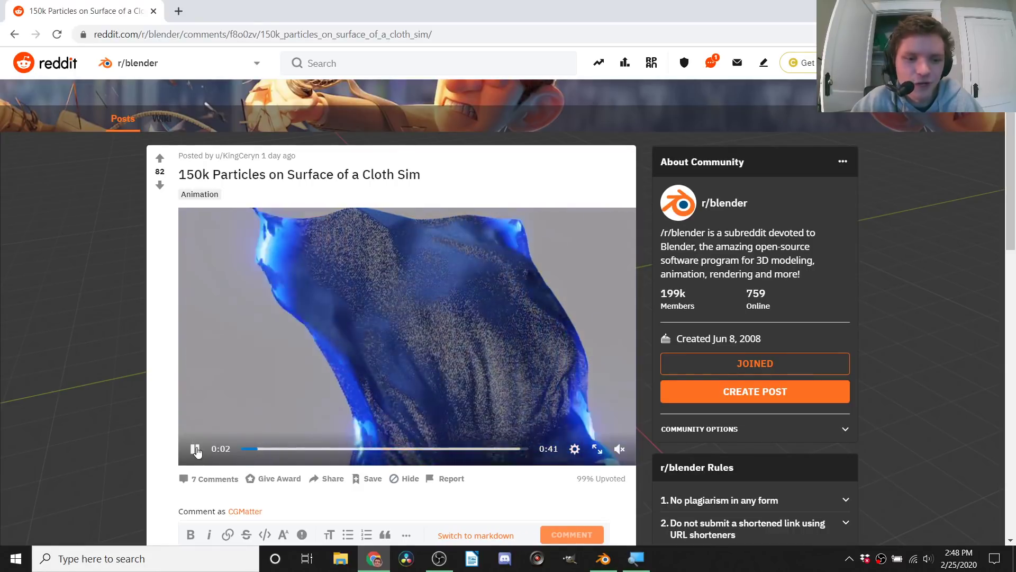
left_click(196, 448)
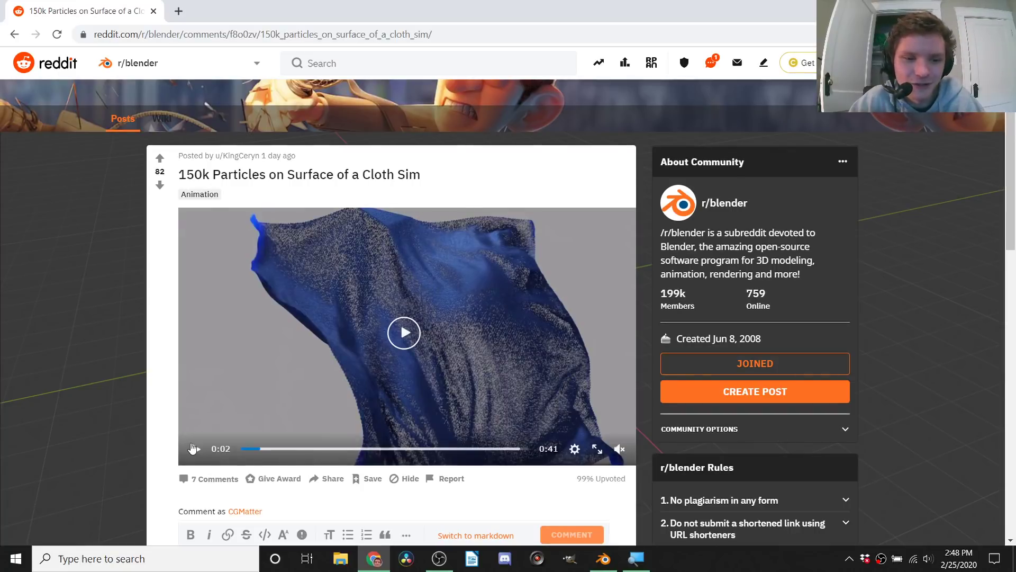
left_click(193, 449)
left_click(193, 449)
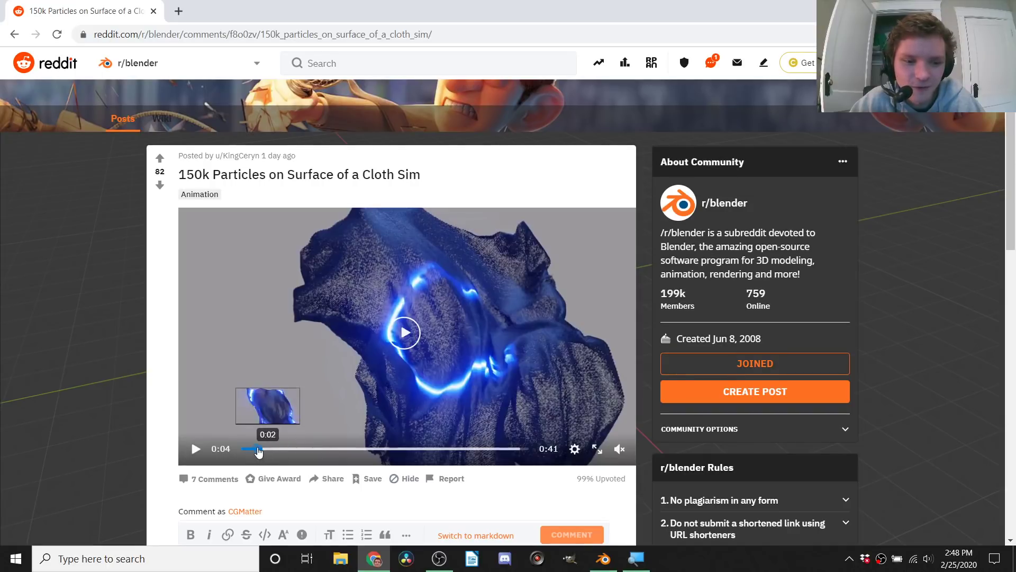
left_click(247, 448)
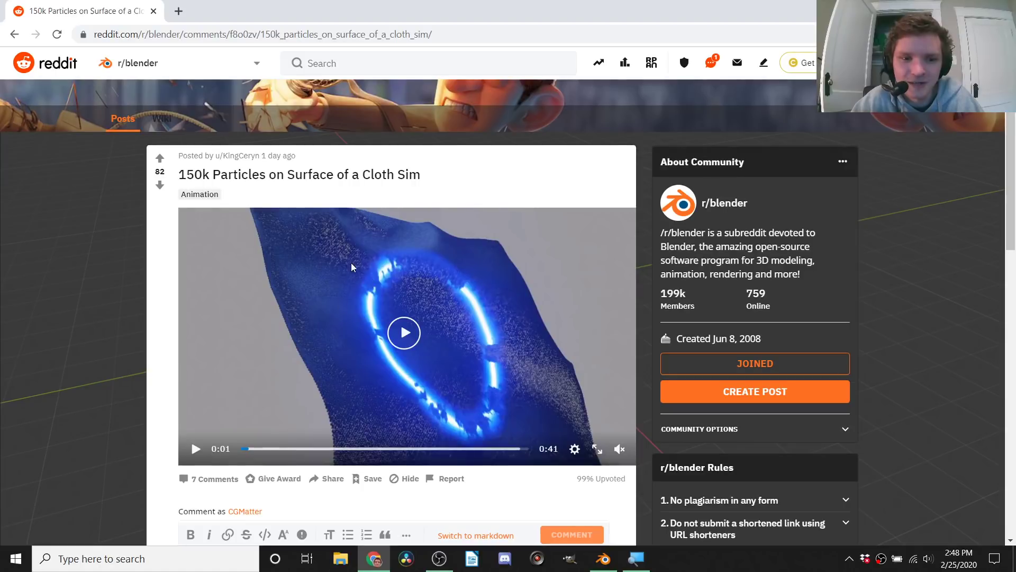
left_click(194, 448)
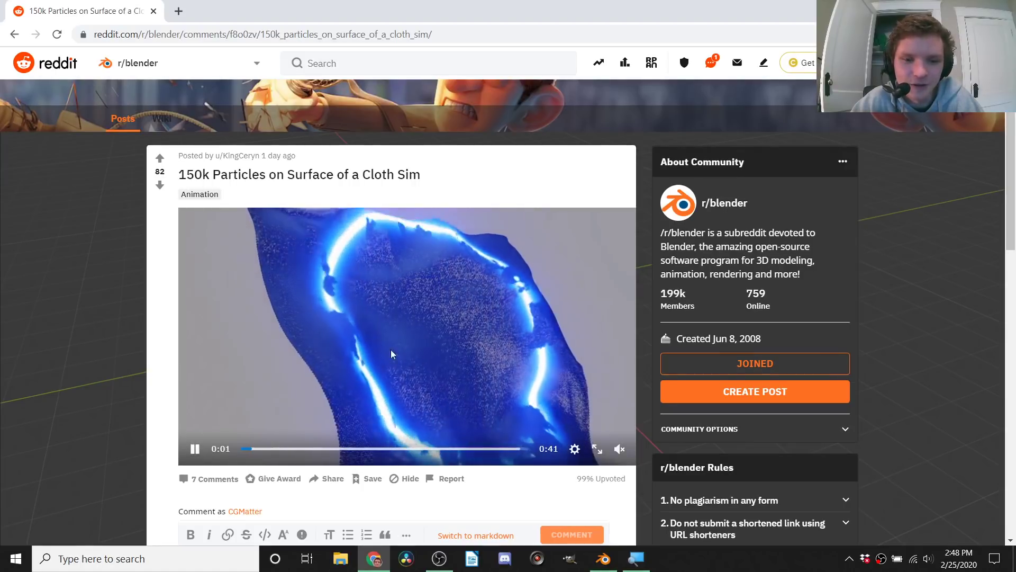
left_click(195, 448)
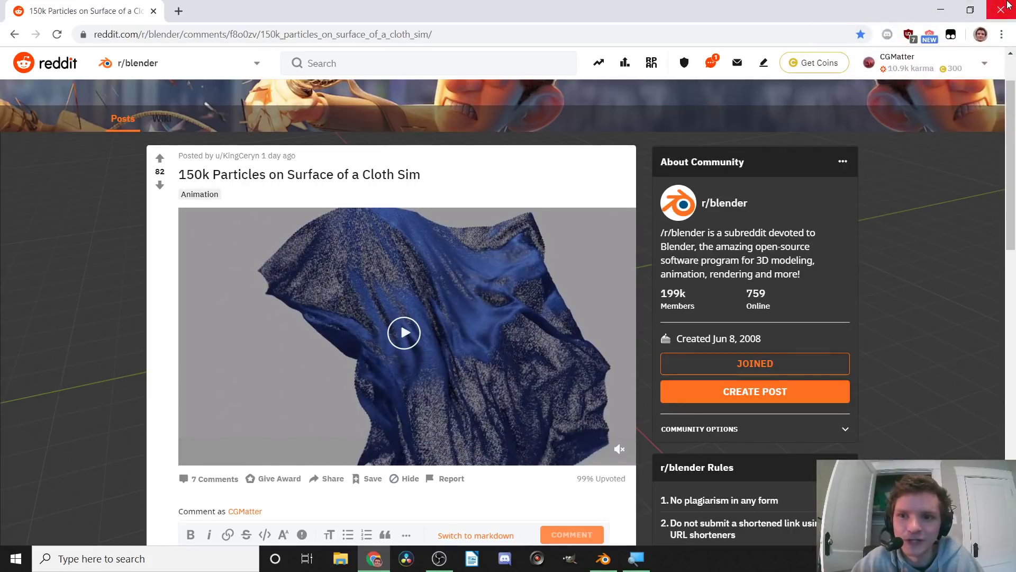
Step: Close the browser to return to Blender and make its window full screen
left_click(1002, 10)
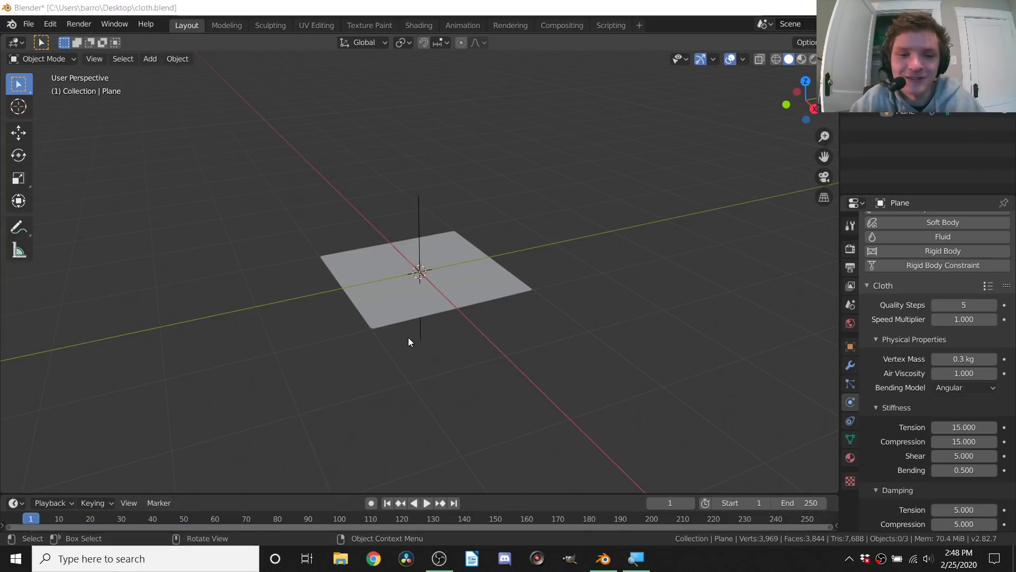
left_click(488, 201)
key("alt+F11")
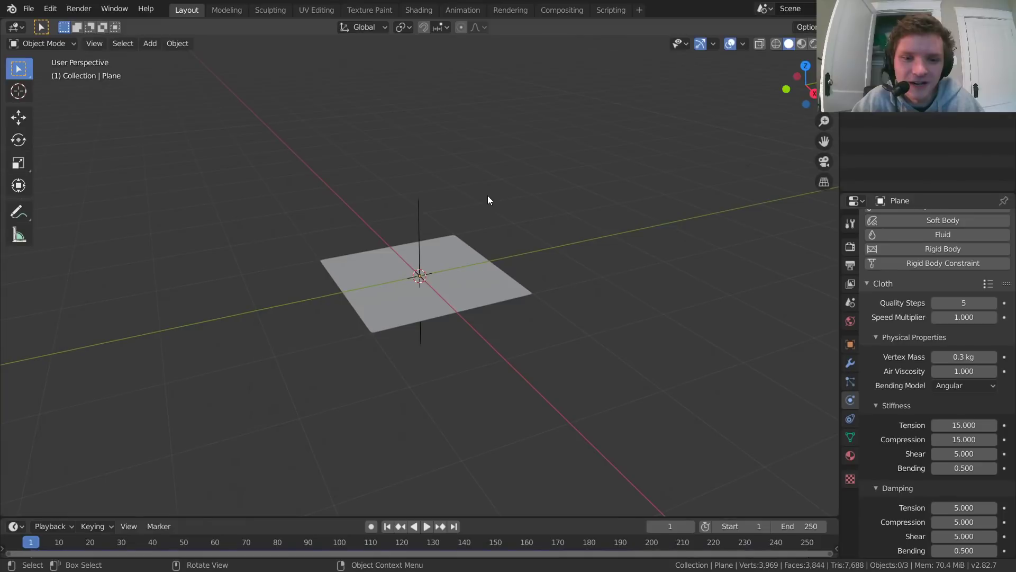
Step: Play the plane's cloth simulation to about frame 125 and return to the first frame
scroll(492, 305, "up", 2)
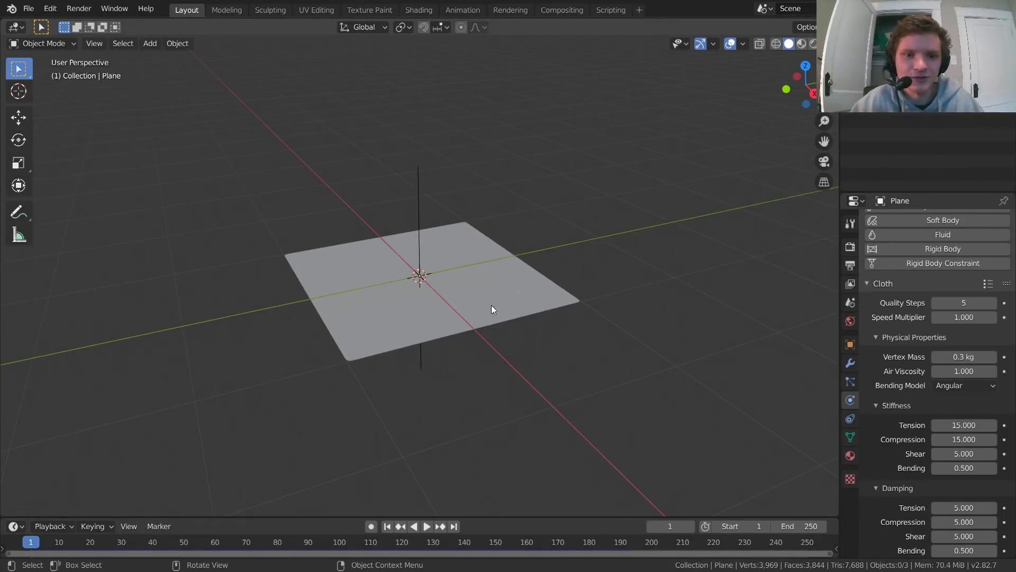
key("space")
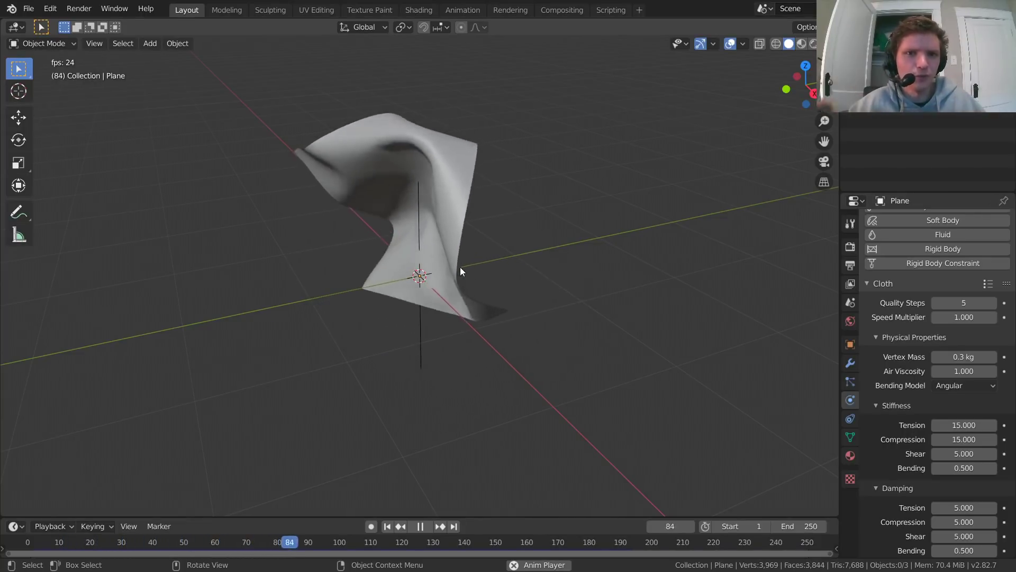
key("space")
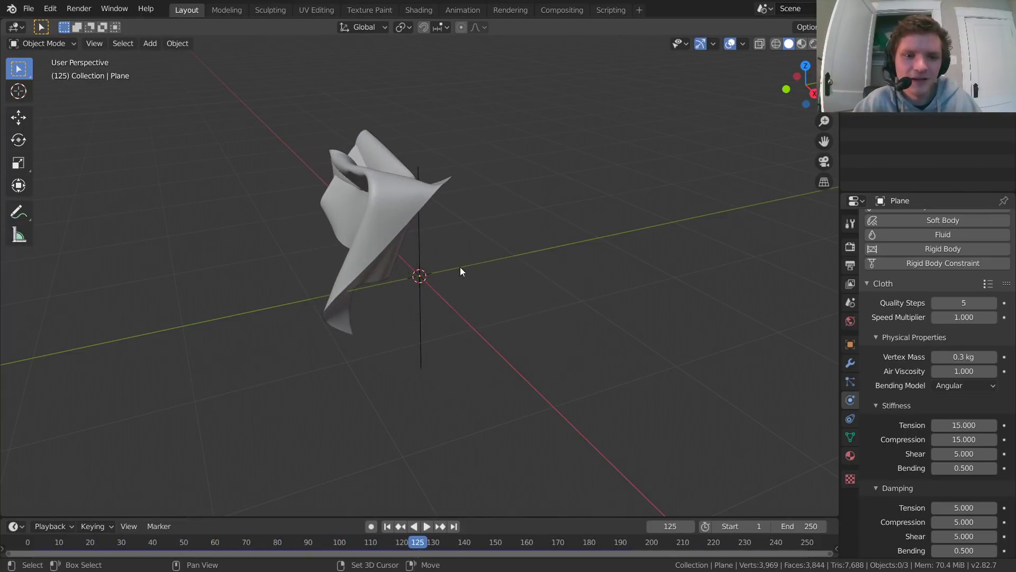
key("shift+Left")
Step: Switch the viewport to rendered shading and play the glowing cloth animation to about frame 63
left_click(813, 45)
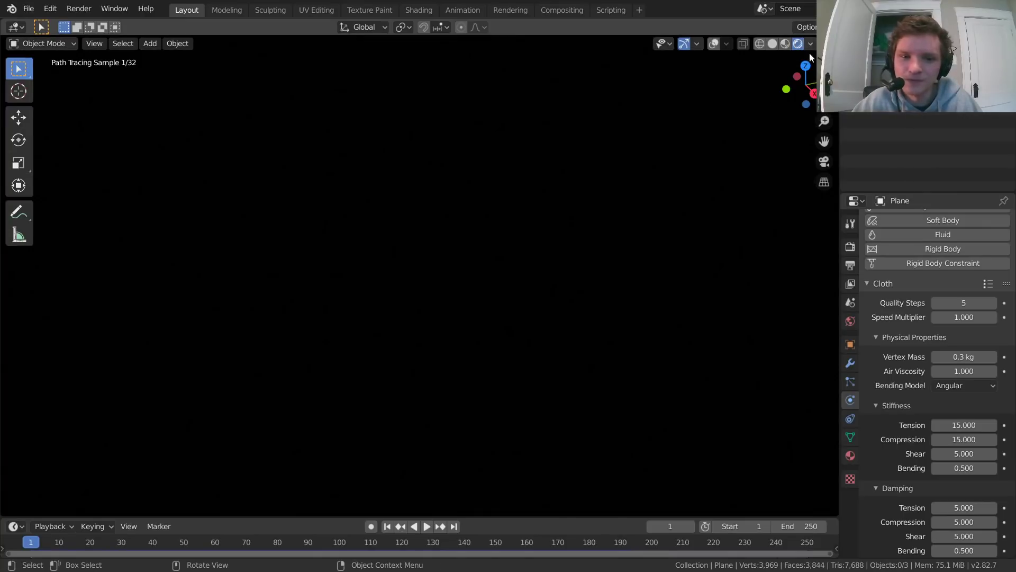
key("space")
key("space")
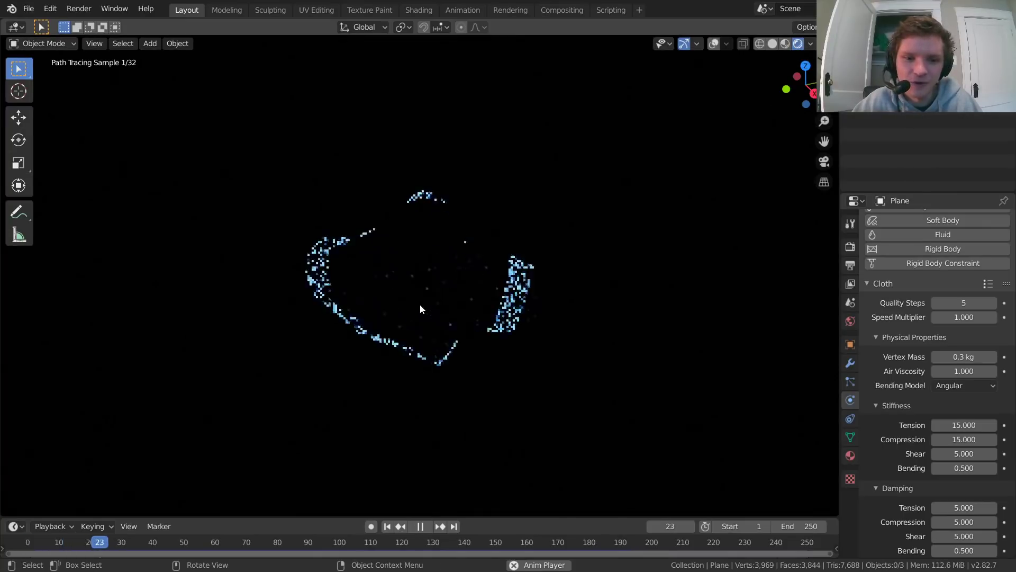
key("space")
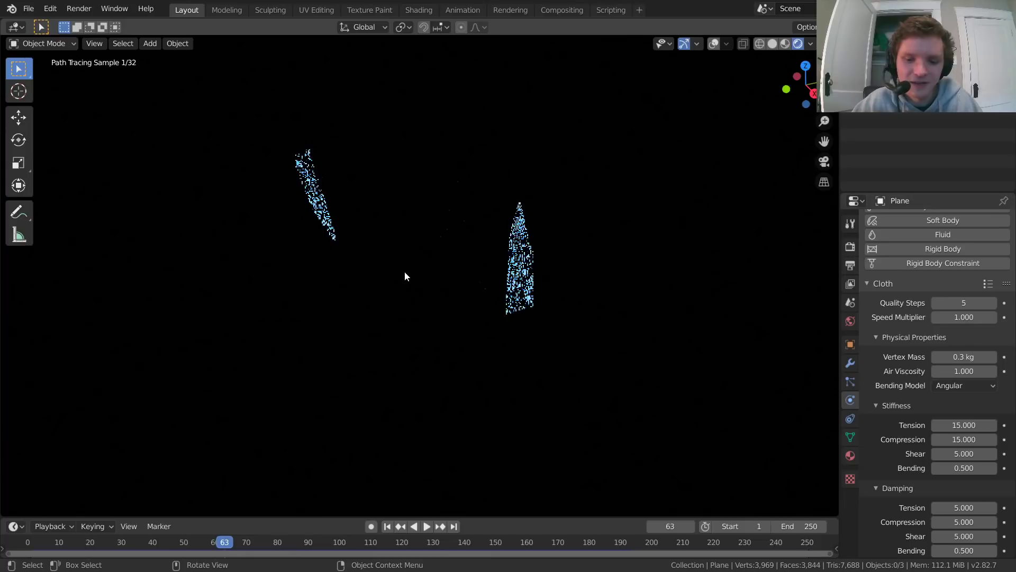
Step: Step the animation back to frame 47 and examine the rendered glowing ring up close
key("Left")
key("Left")
key("Left")
key("Left")
key("Left")
key("Left")
key("Left")
key("Left")
key("Left")
key("Left")
key("Left")
key("Left")
key("Left")
key("Left")
key("Left")
key("Left")
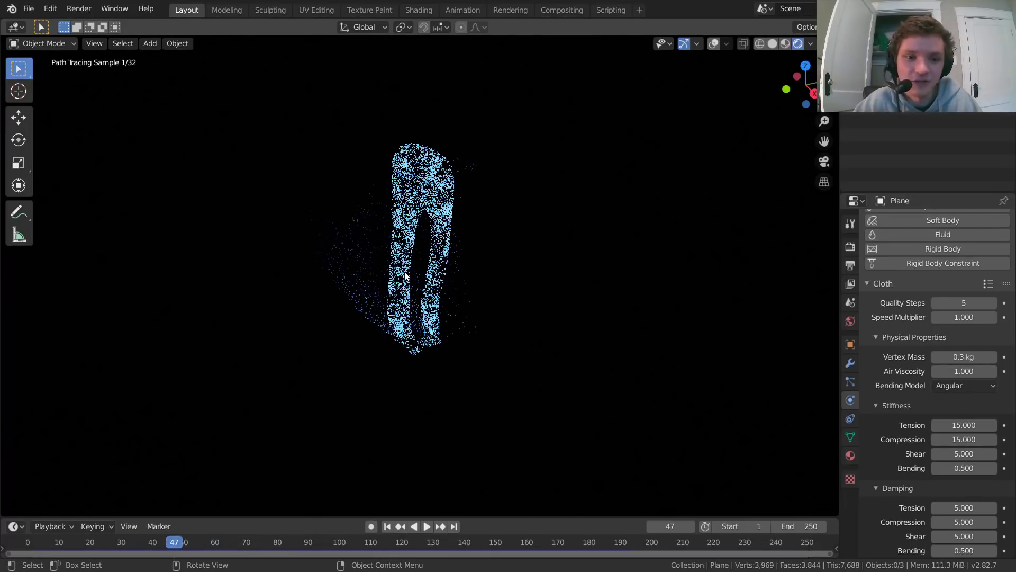
scroll(493, 152, "up", 2)
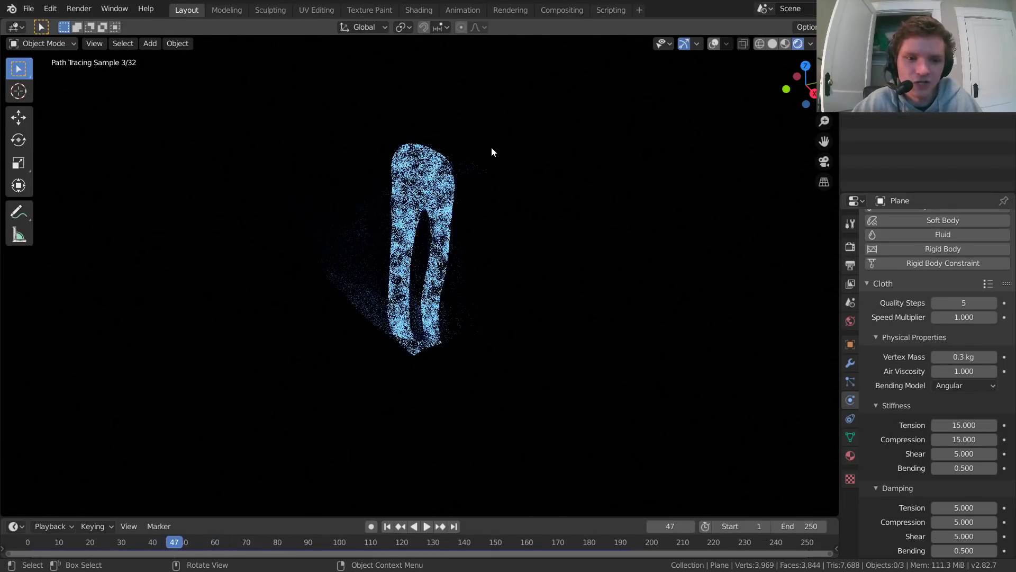
scroll(400, 198, "up", 2)
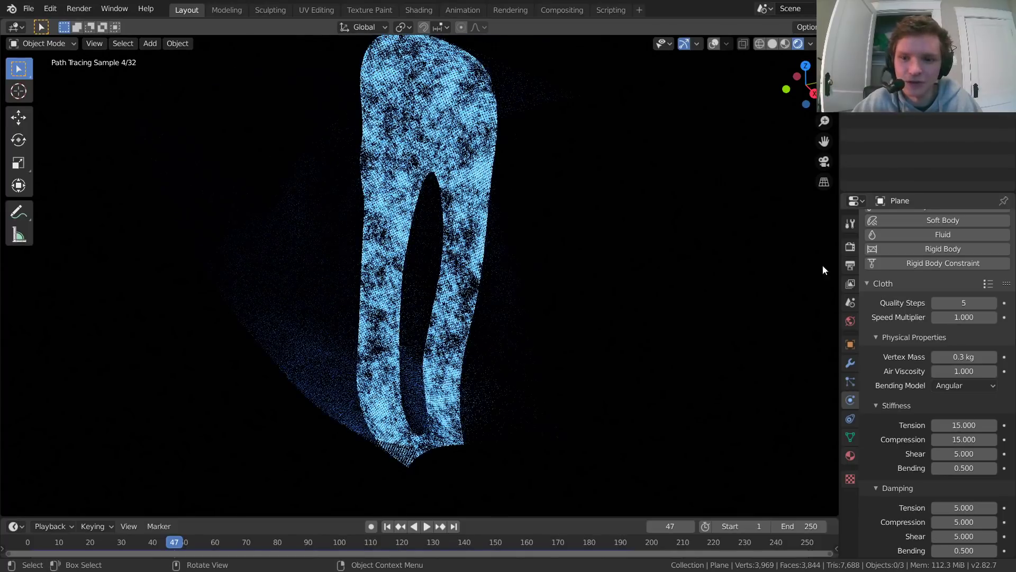
Step: Set the Cycles render device to GPU Compute
left_click(850, 246)
left_click(945, 255)
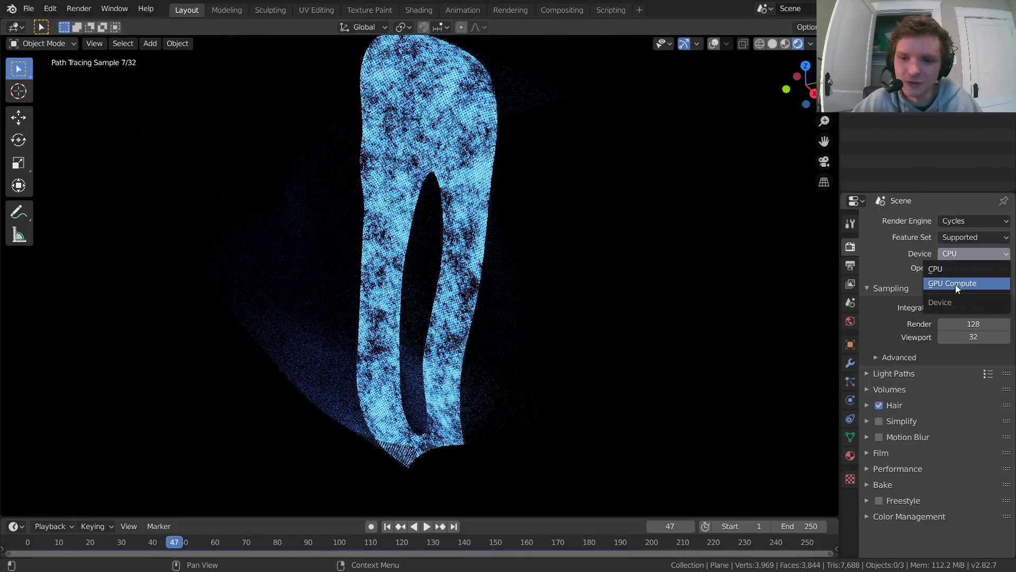
left_click(955, 284)
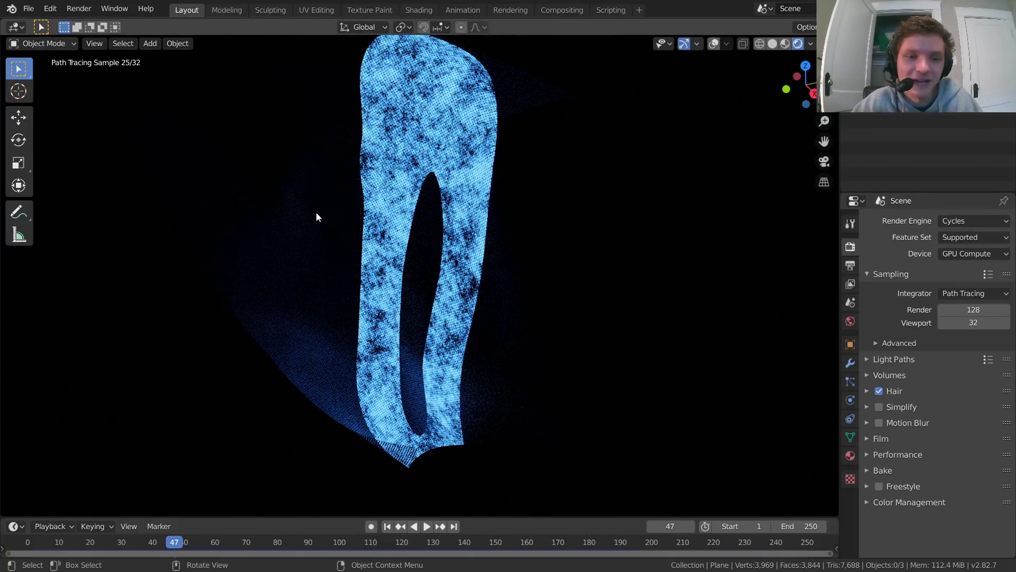
Step: Examine the small glowing dots and noise breakup on the rendered cloth at close range
scroll(463, 160, "up", 3)
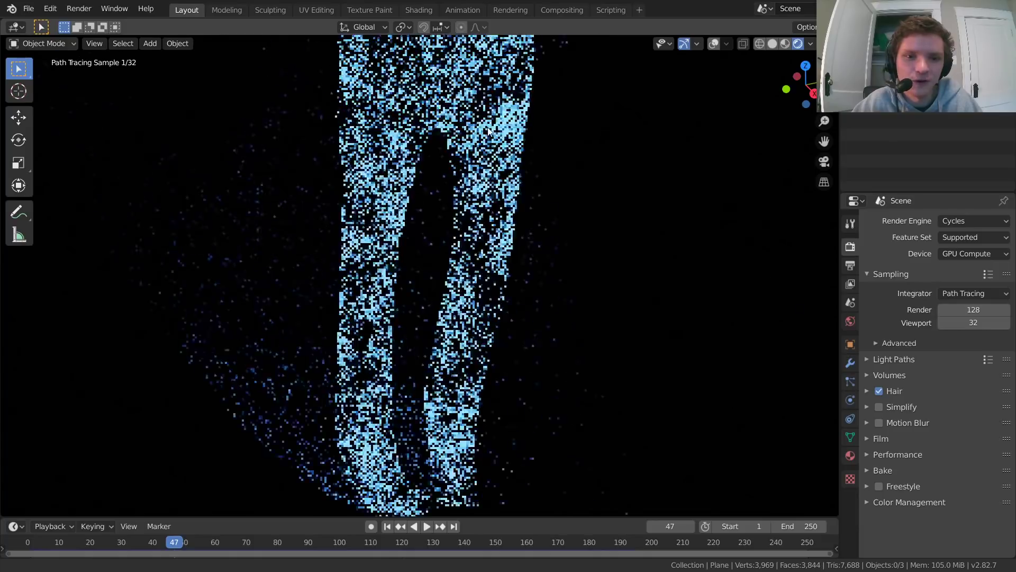
middle_click_drag(488, 128, 501, 209, "shift")
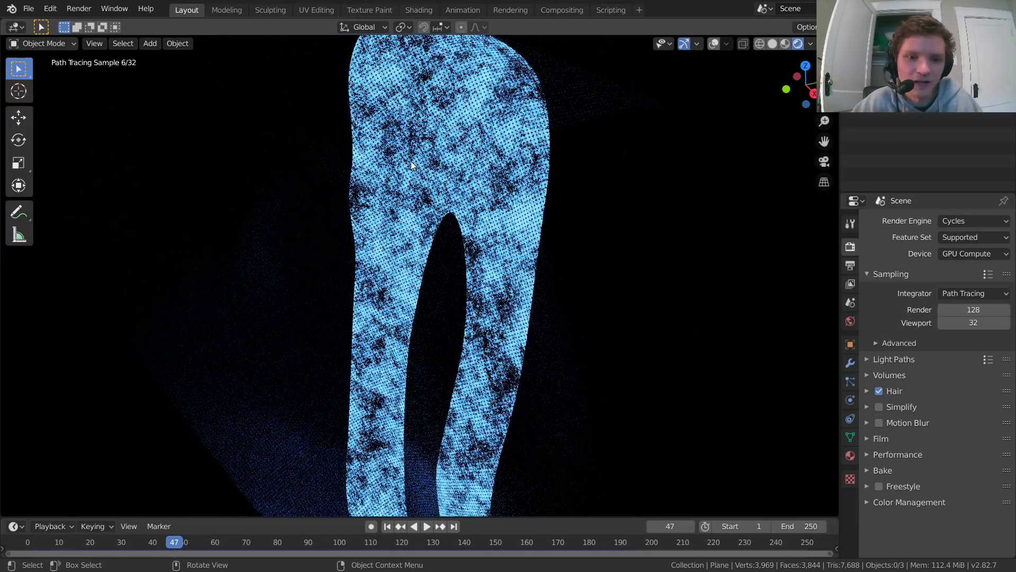
scroll(412, 164, "up", 4)
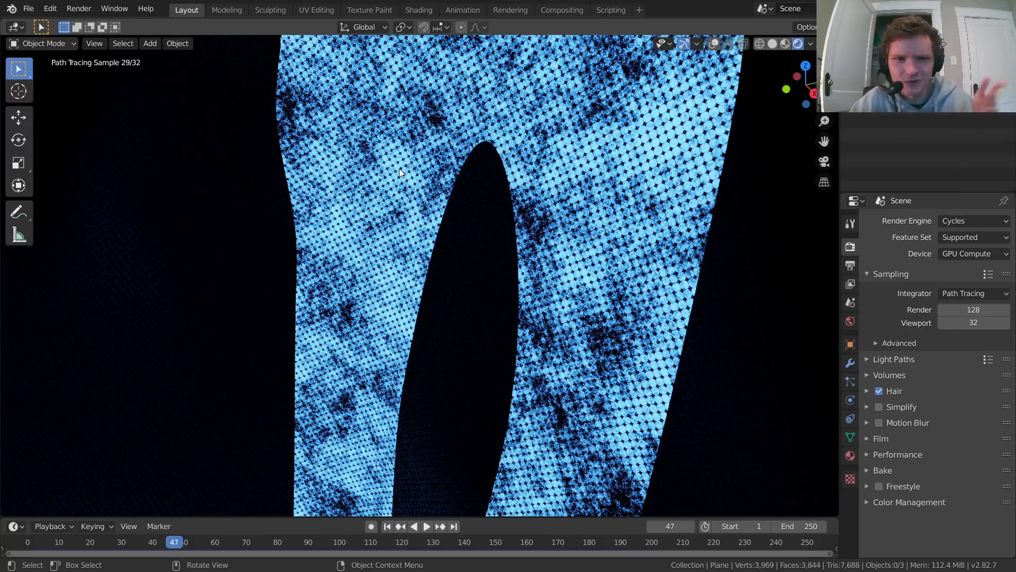
scroll(381, 212, "down", 8)
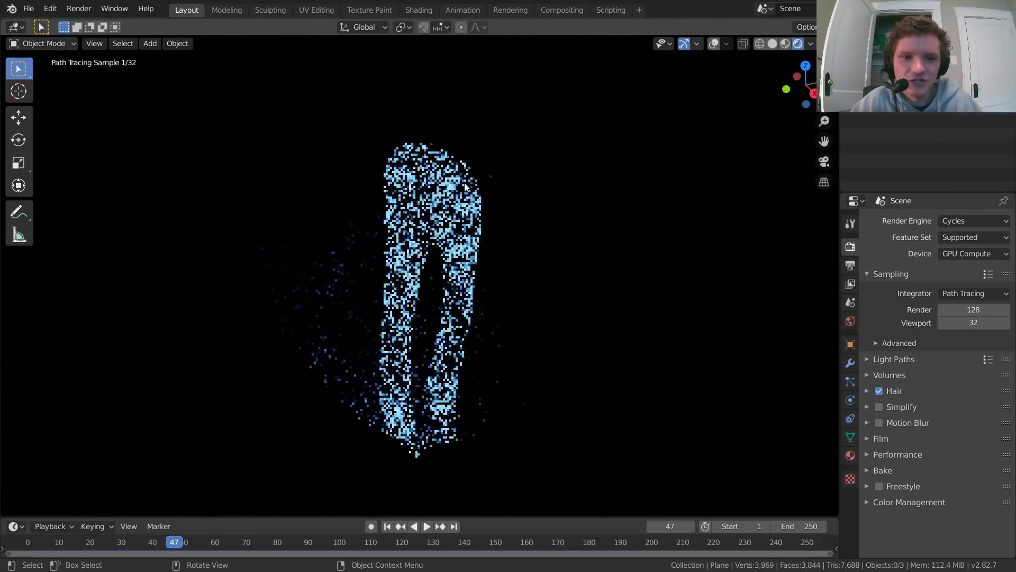
Step: Open the Shading workspace with the whole Material.001 node tree in view and turn on rendered viewport shading
left_click(417, 11)
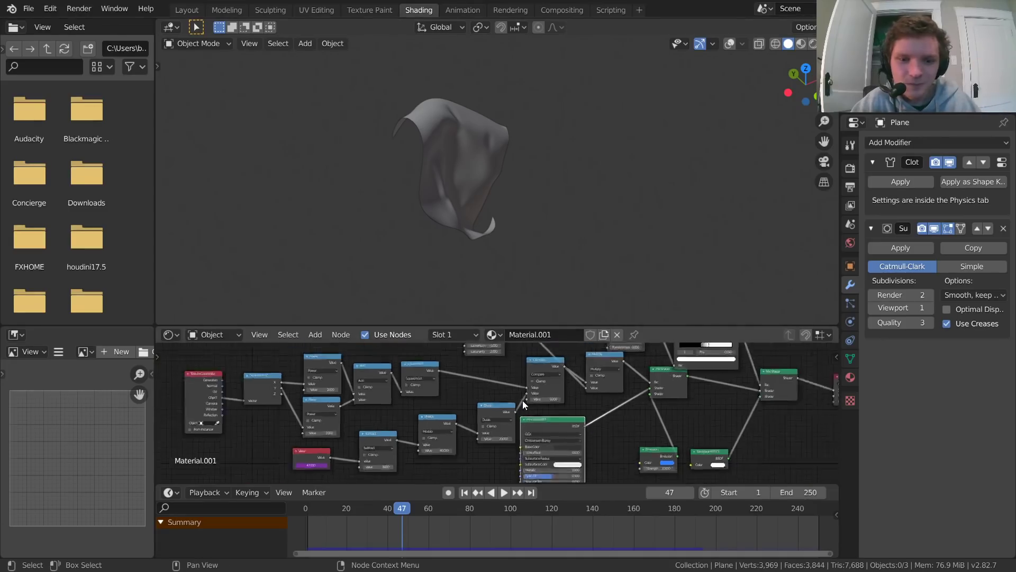
middle_click_drag(522, 400, 473, 394)
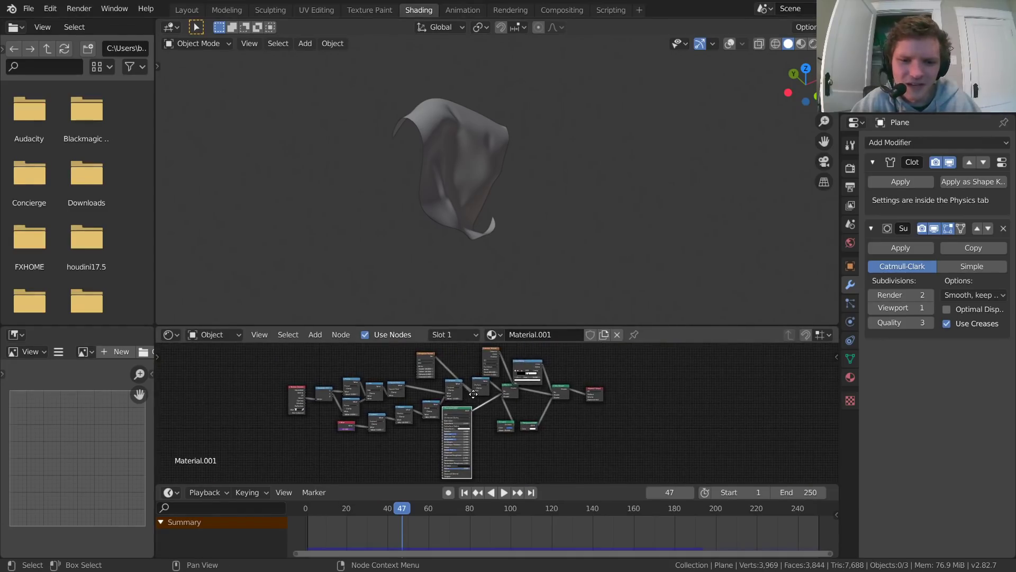
left_click(815, 45)
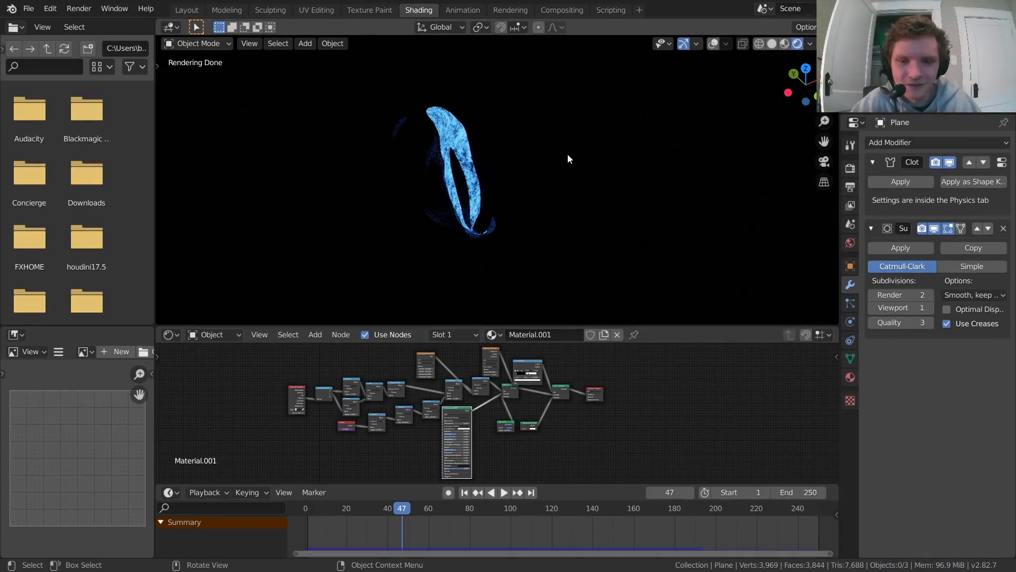
Step: Return to the first frame and play the rendered cloth animation to frame 18
key("shift+Left")
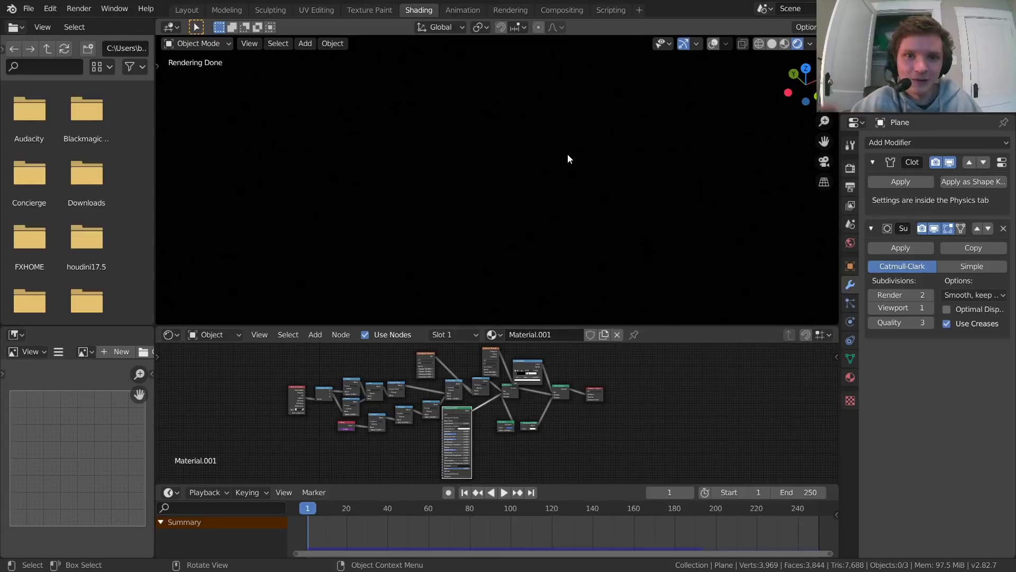
key("space")
key("space")
Step: Set the threshold value of the Compare node in Material.001 to 0.130 to widen the glowing ring
scroll(475, 418, "up", 10)
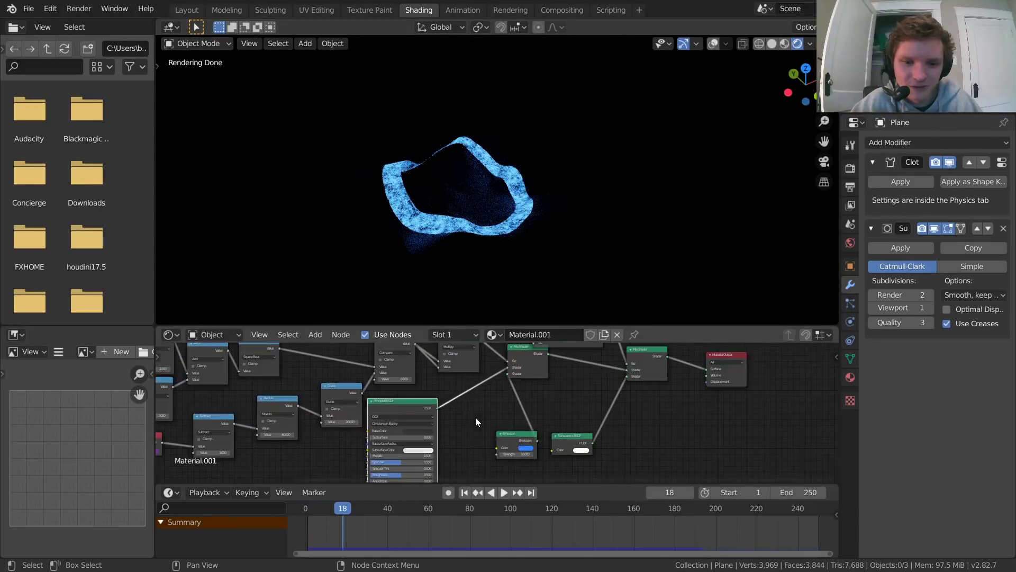
middle_click_drag(475, 417, 535, 427)
scroll(516, 407, "up", 4)
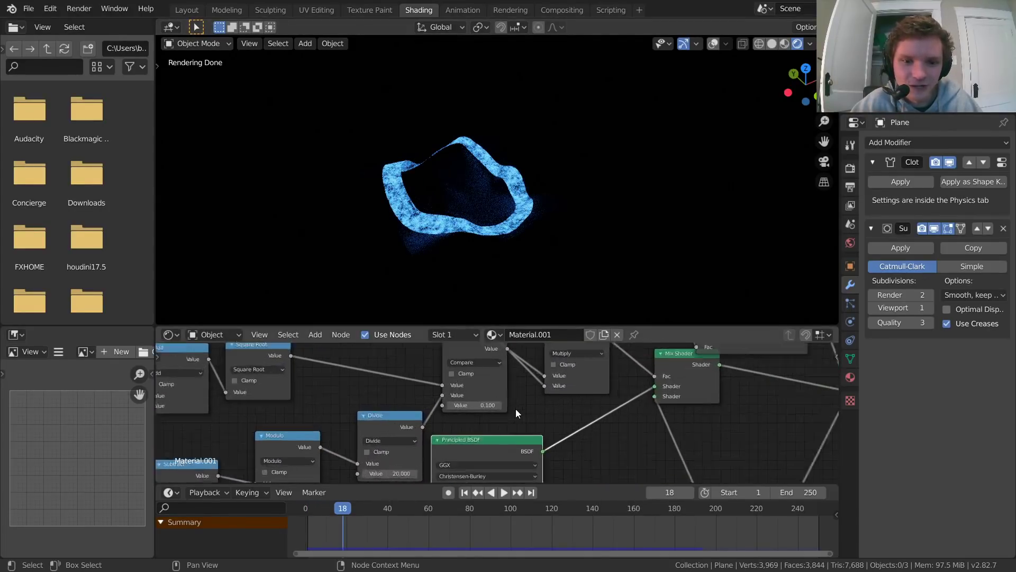
scroll(464, 172, "up", 4)
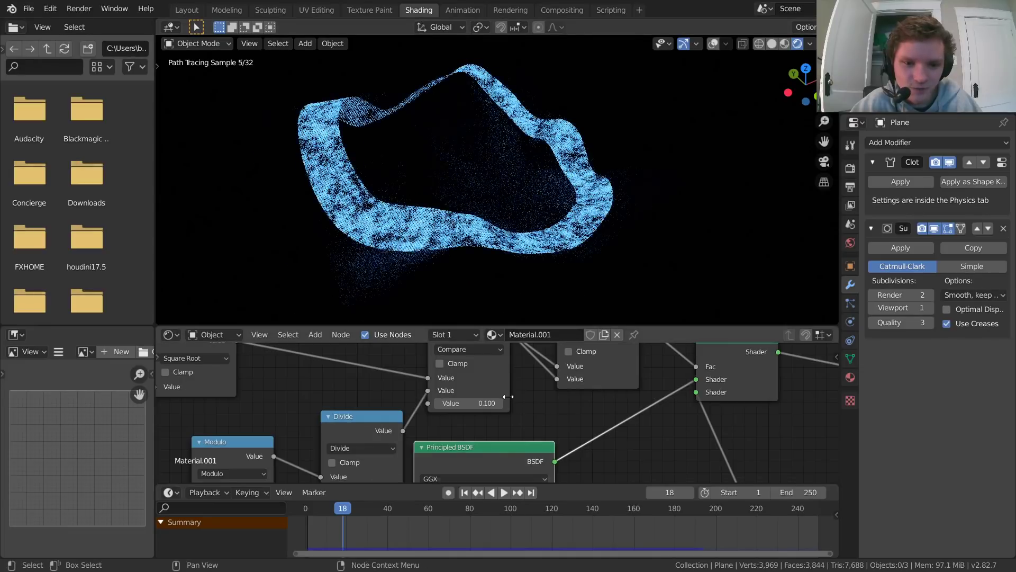
scroll(474, 399, "up", 2)
mouse_move(467, 398)
left_mouse_down()
mouse_move(541, 398)
mouse_move(484, 398)
left_mouse_up()
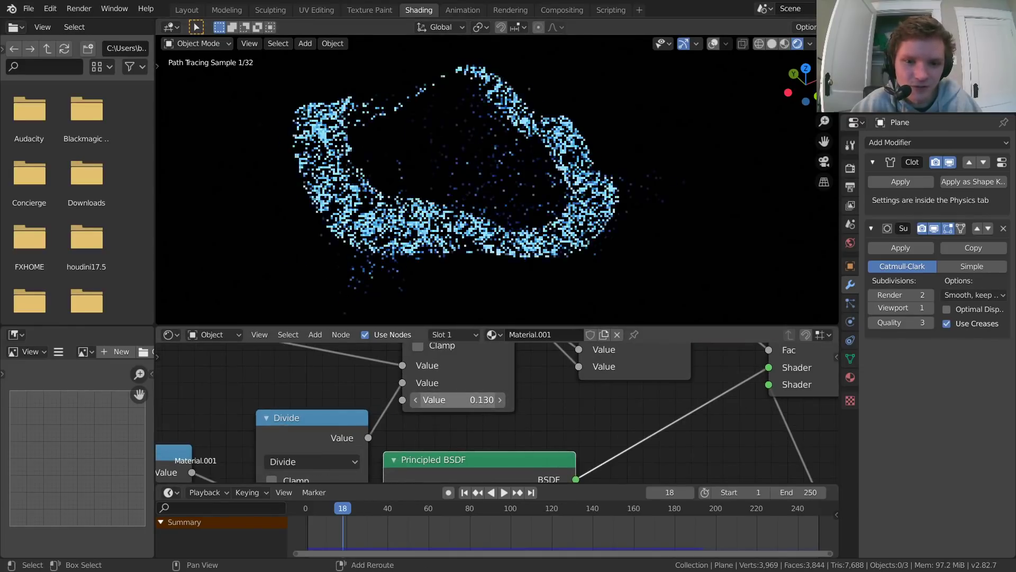
Step: Examine the node chain from Separate XYZ through Power, Add and Square Root to Compare, undoing the accidental edit
middle_click_drag(339, 411, 608, 443)
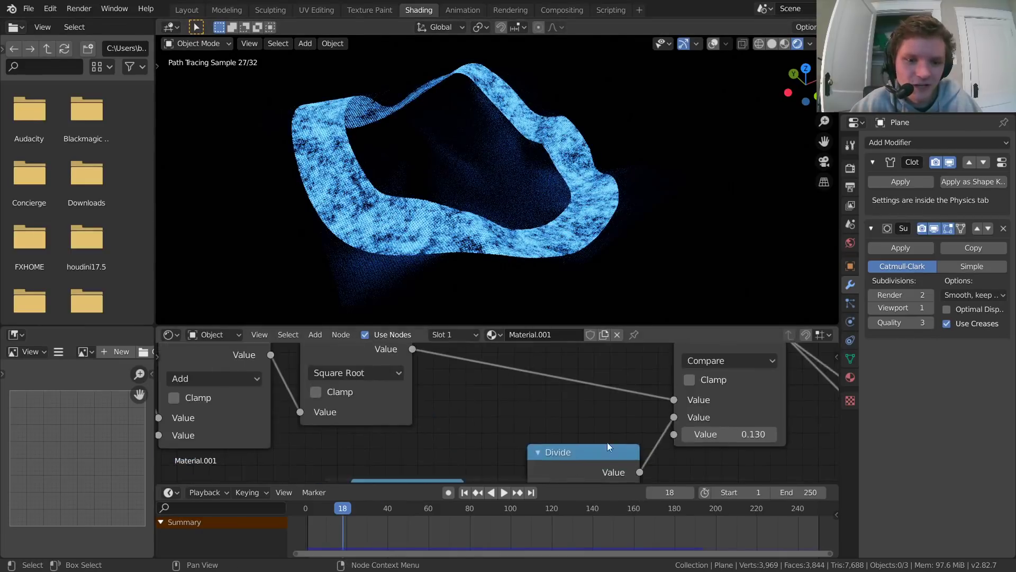
scroll(498, 414, "down", 6)
middle_click_drag(420, 390, 568, 437)
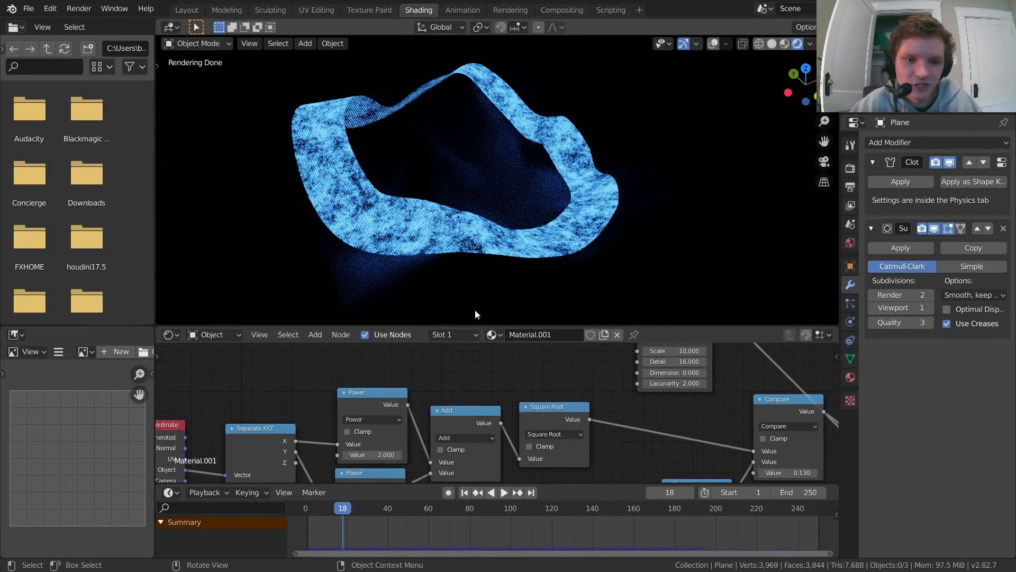
middle_click_drag(650, 378, 569, 422)
left_click_drag(593, 417, 646, 417)
key("ctrl+z")
middle_click_drag(676, 437, 557, 386)
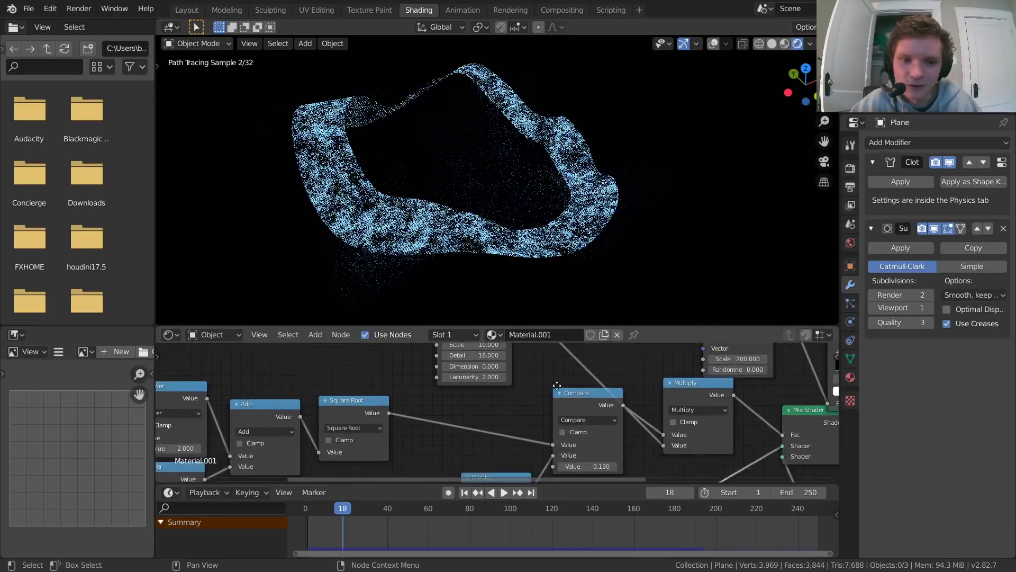
Step: Try an orange colour on the Emission node of Material.001 and undo the change
scroll(541, 465, "down", 3)
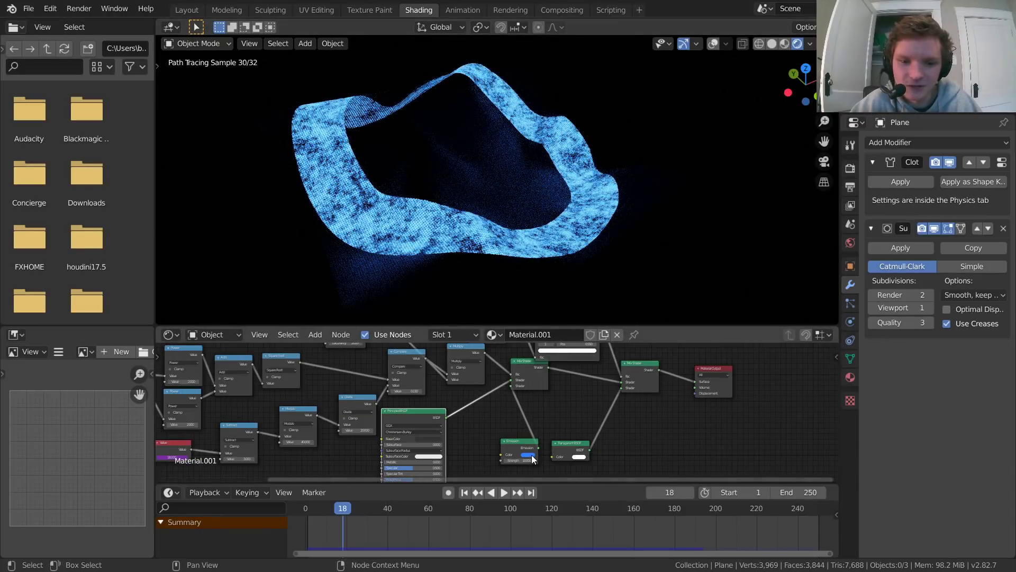
left_click(532, 455)
left_click_drag(548, 398, 536, 416)
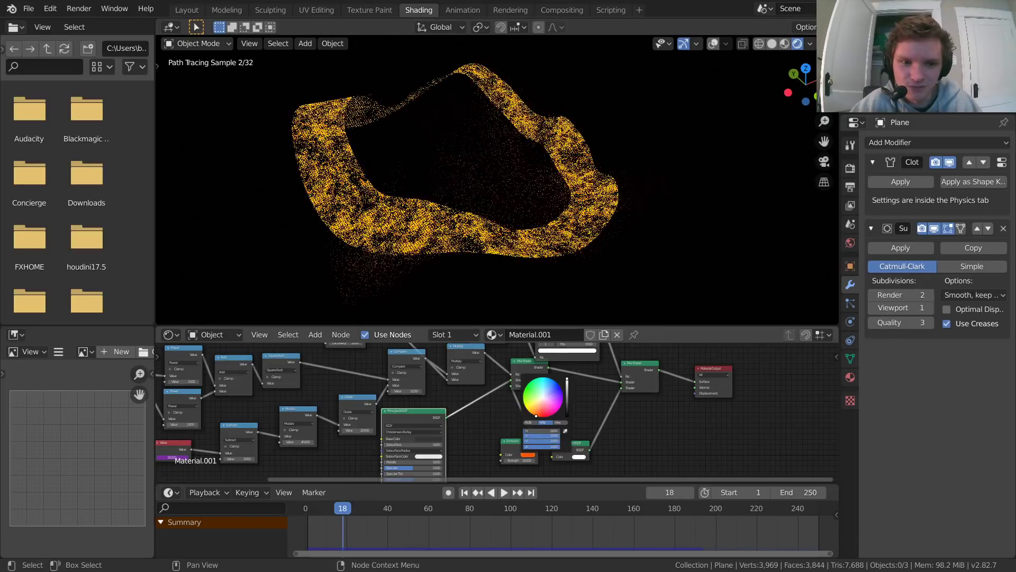
key("ctrl+z")
Step: Set the Scale of the Voronoi texture node in Material.001 to 50 and inspect the cloth's dot pattern up close
middle_click_drag(377, 422, 623, 410)
scroll(373, 205, "up", 4)
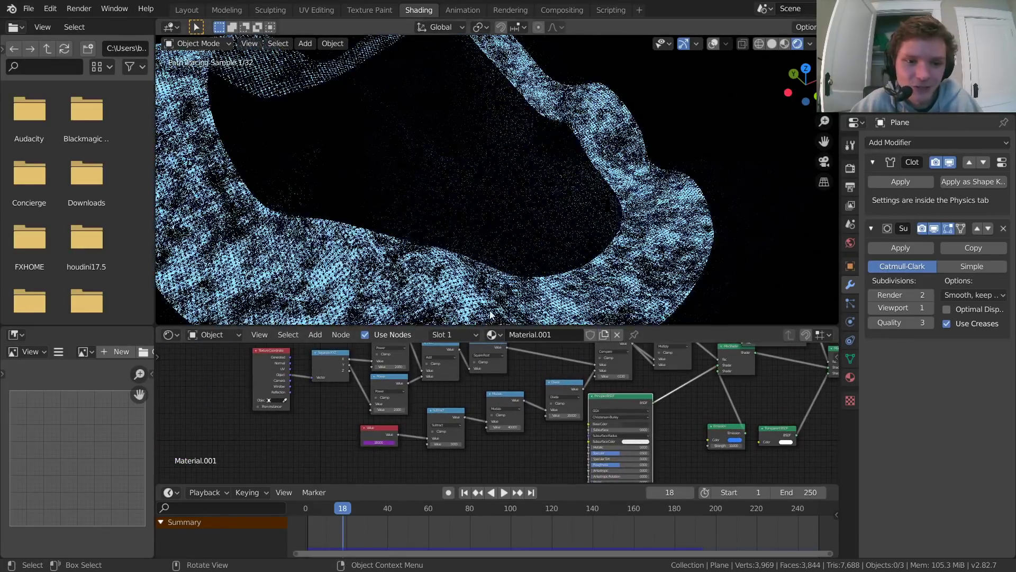
middle_click_drag(542, 464, 495, 438)
scroll(528, 397, "up", 5)
scroll(659, 385, "up", 5)
middle_click_drag(507, 396, 330, 397)
middle_click_drag(468, 425, 443, 392)
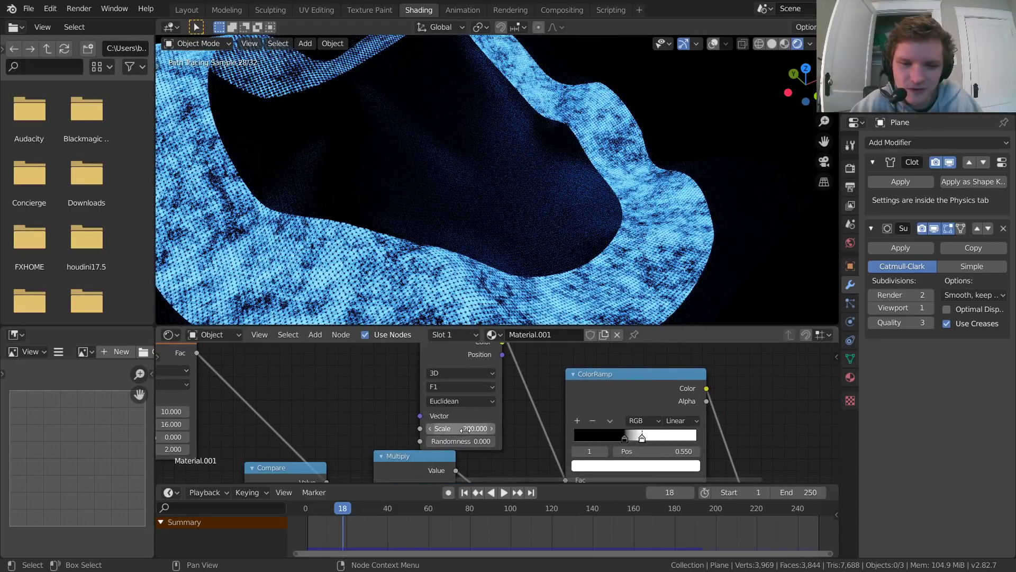
left_click(465, 429)
type("50")
key("Return")
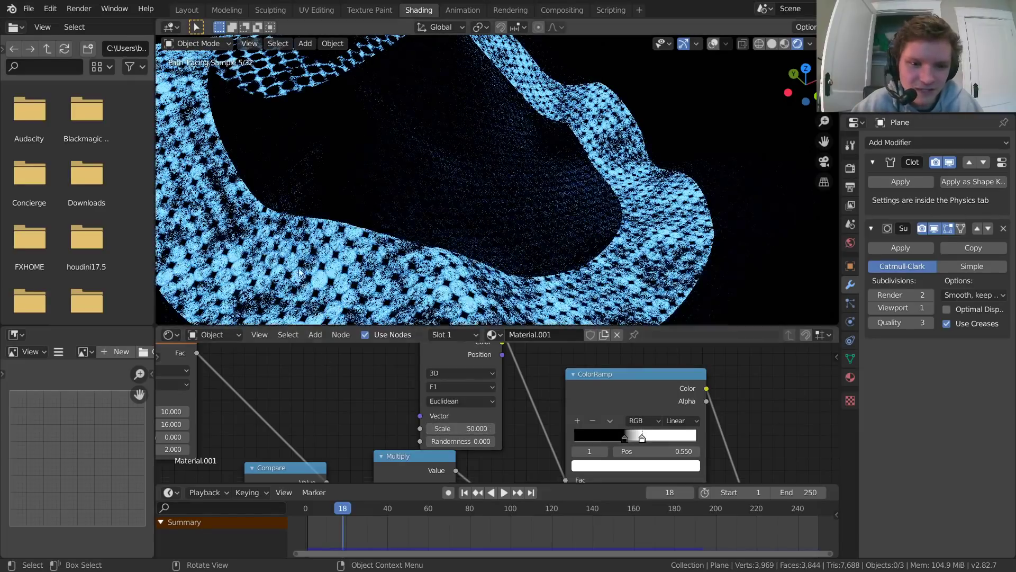
Step: Restore the Voronoi texture node's Scale to 200 and bring the whole cloth into view
left_click(471, 432)
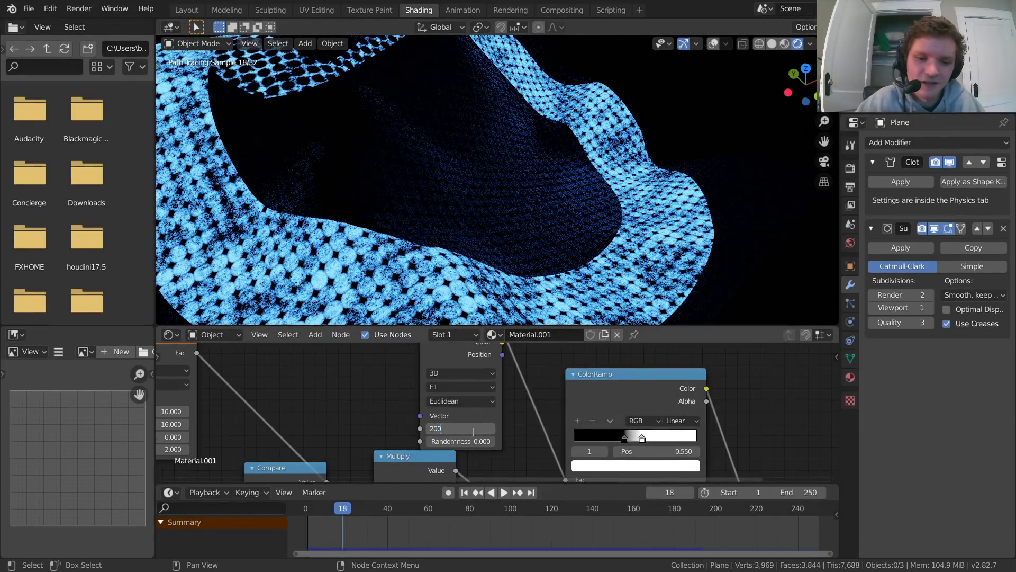
key("Return")
scroll(419, 213, "down", 5)
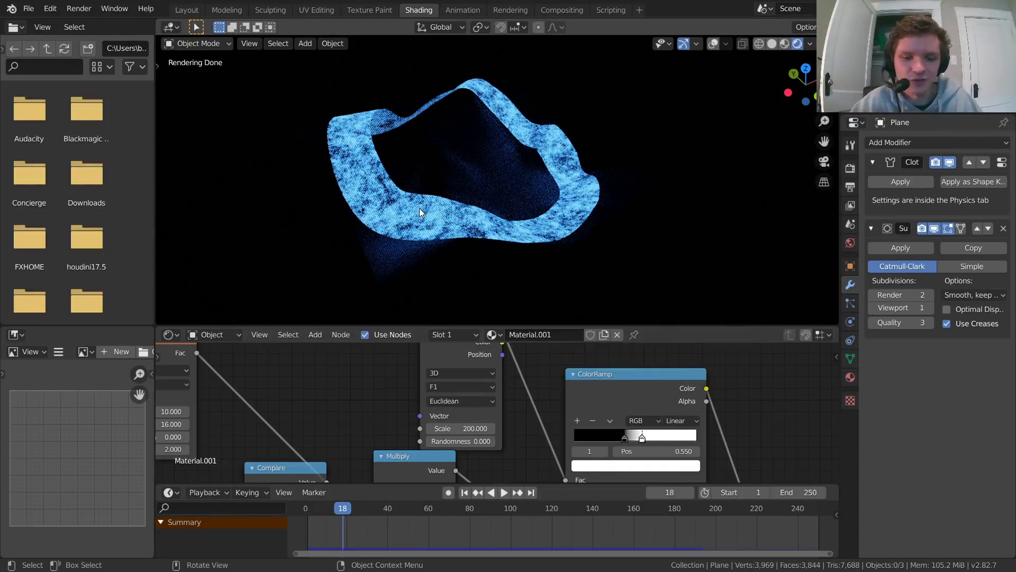
Step: Start a new default scene without saving the changes to the cloth file
key("ctrl+n")
left_click(419, 208)
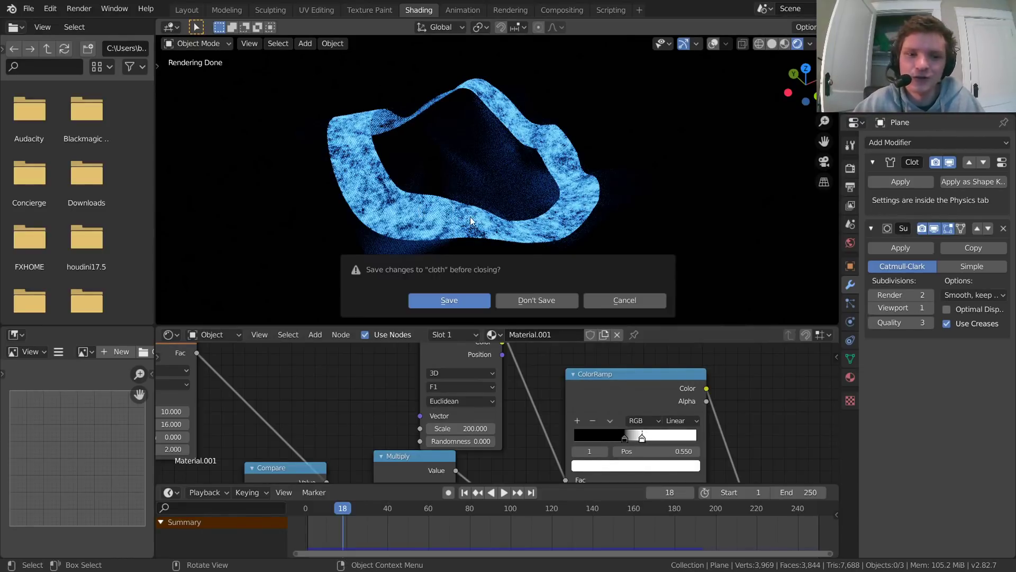
left_click(550, 305)
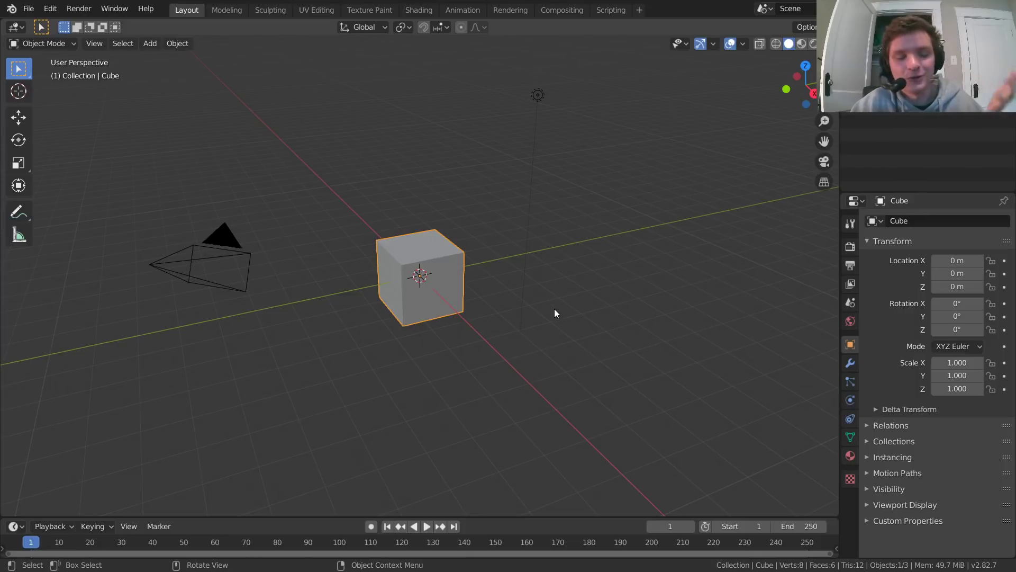
Step: Delete the default cube and add a mesh plane at the world origin
key("x")
left_click(421, 265)
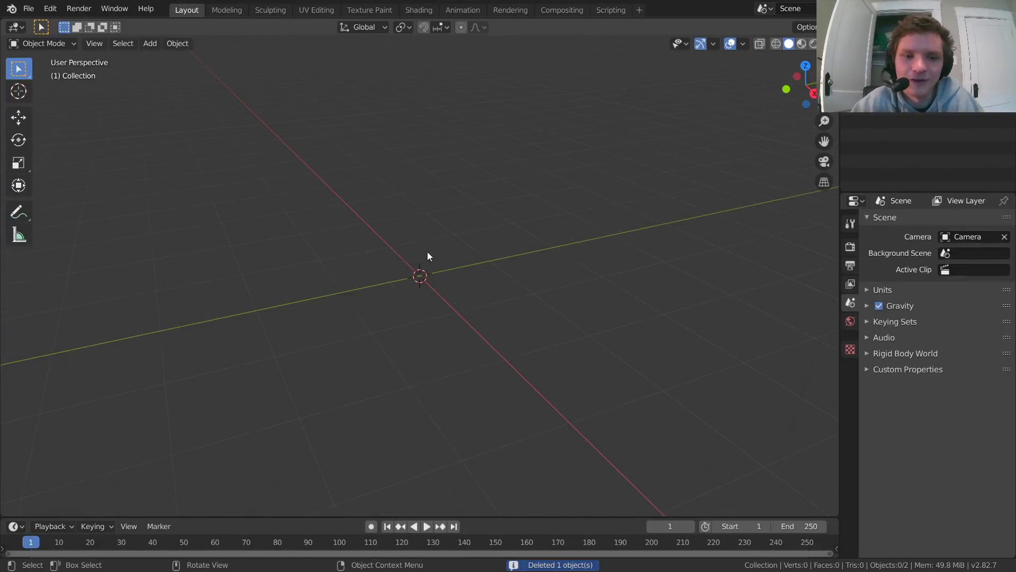
key("shift+a")
left_click(475, 210)
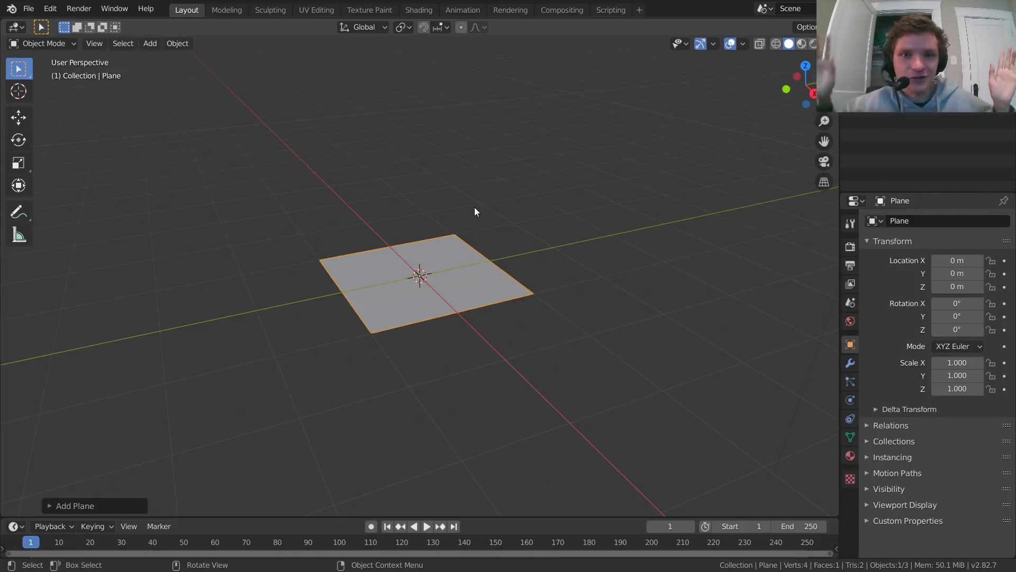
scroll(427, 278, "up", 3)
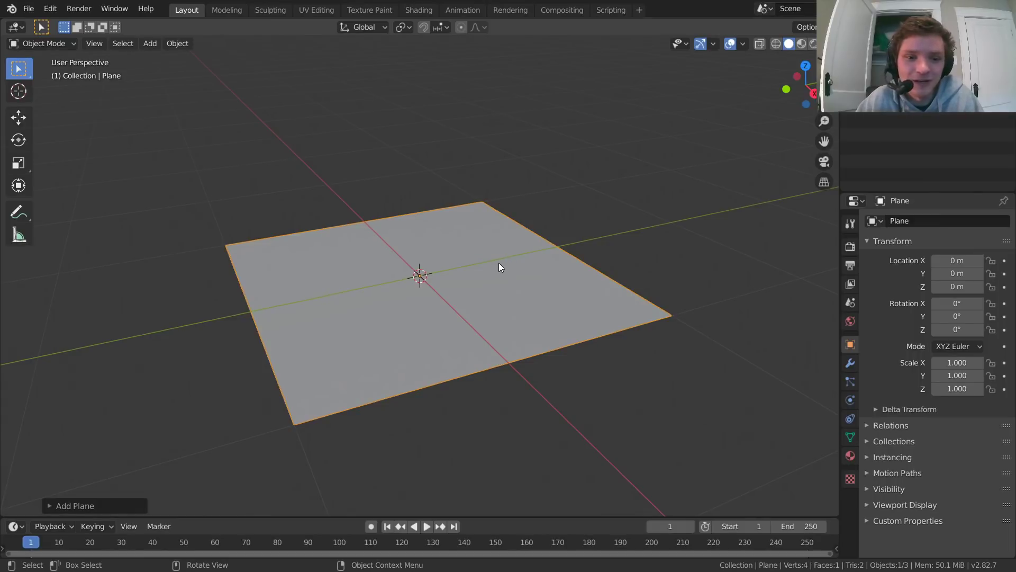
Step: Subdivide the plane in Edit Mode with 35 cuts and return to Object Mode
key("Tab")
right_click(412, 227)
left_click(409, 243)
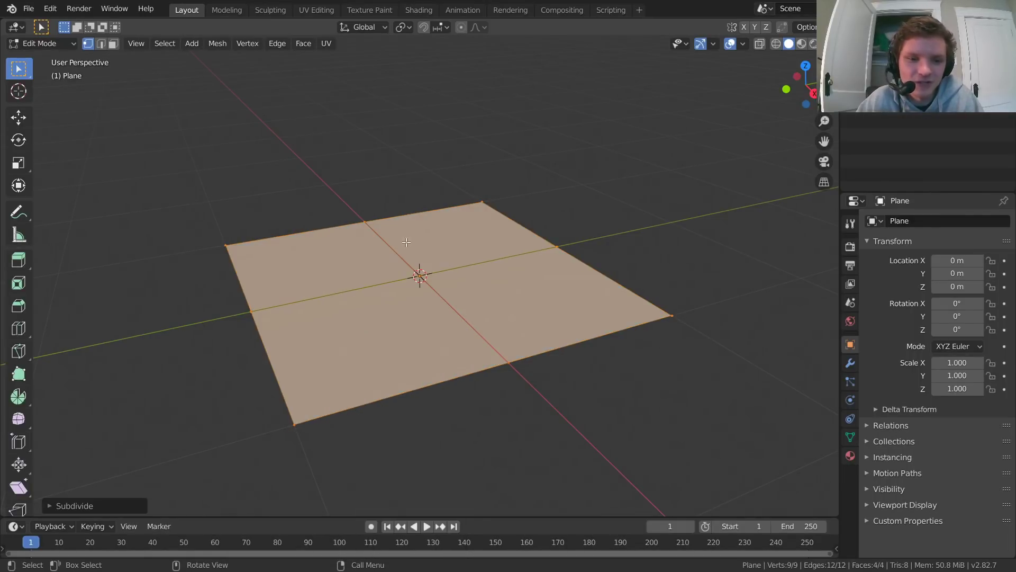
left_click(66, 506)
left_click(170, 417)
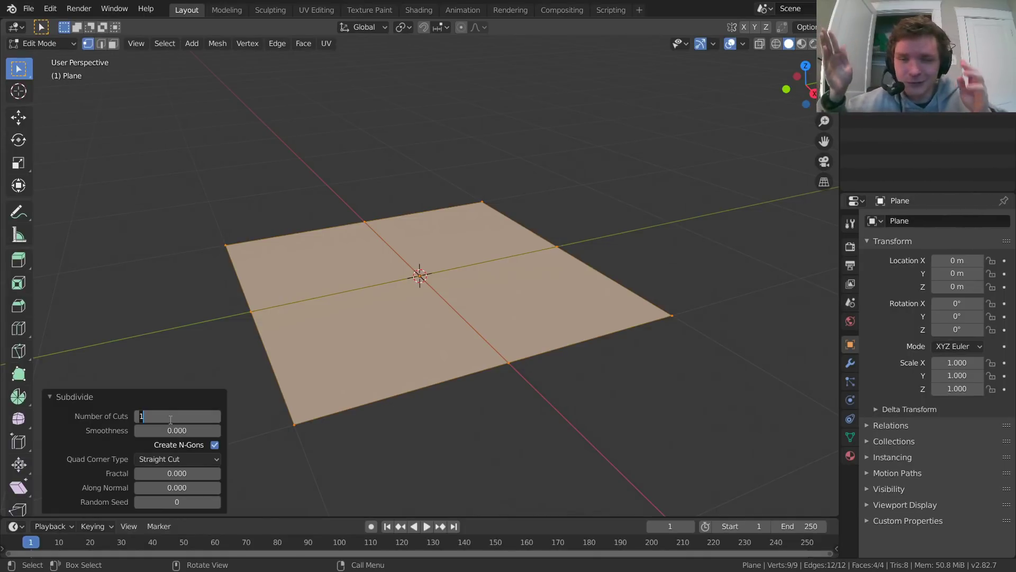
type("35")
key("Return")
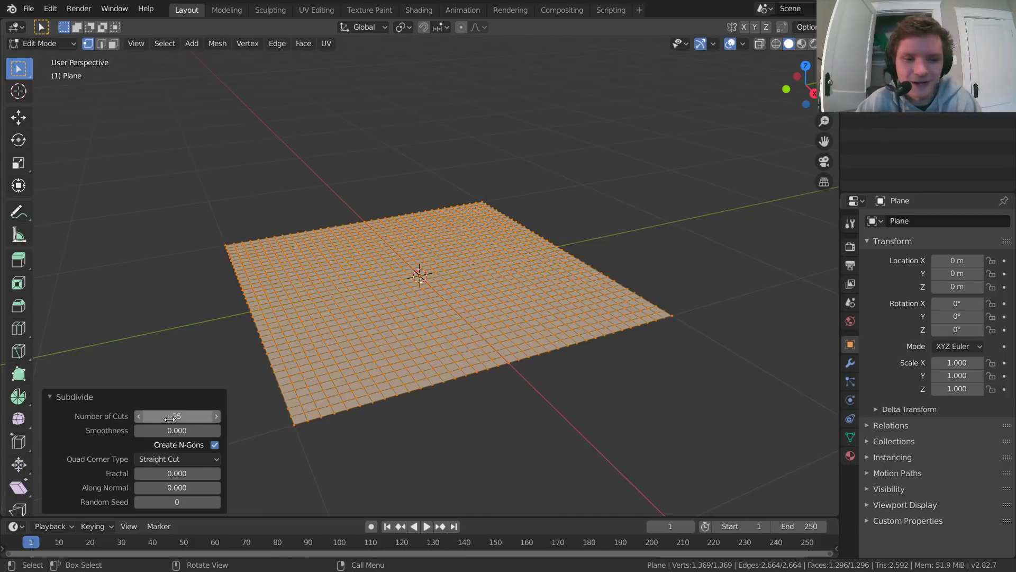
key("Tab")
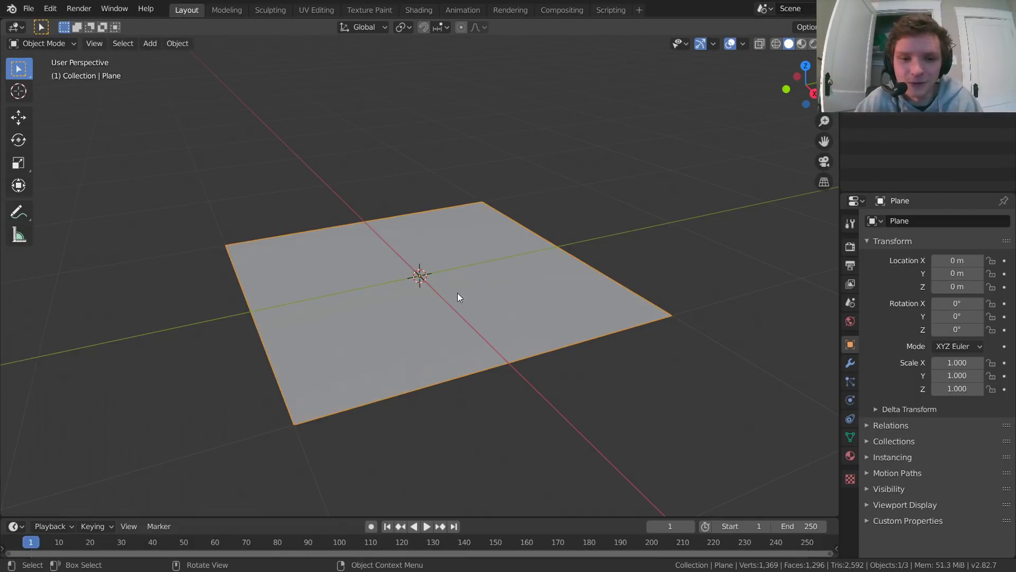
Step: Play the animation of the subdivided plane for a few frames and return to frame 1
scroll(502, 276, "down", 2)
key("space")
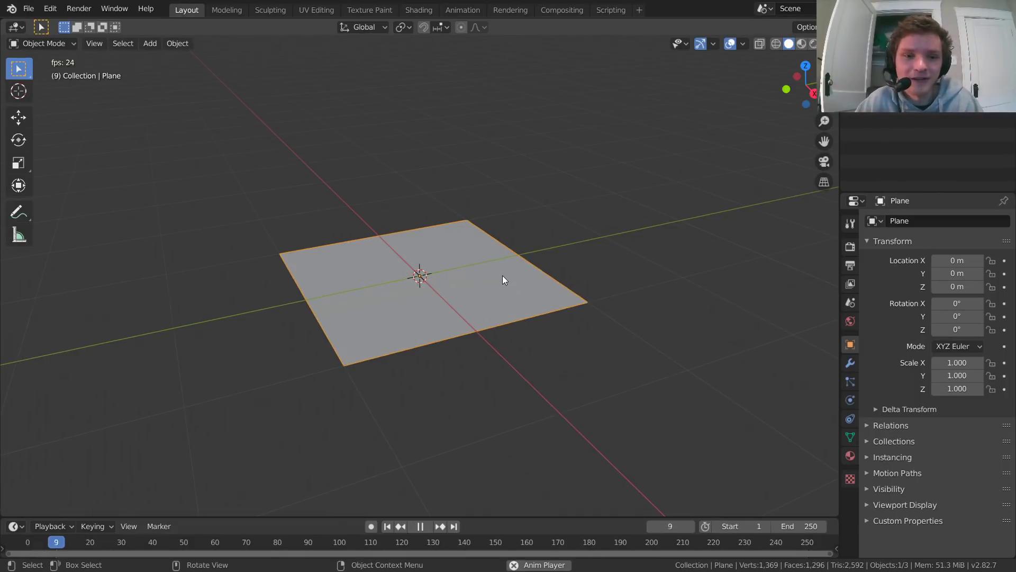
key("space")
key("shift+Left")
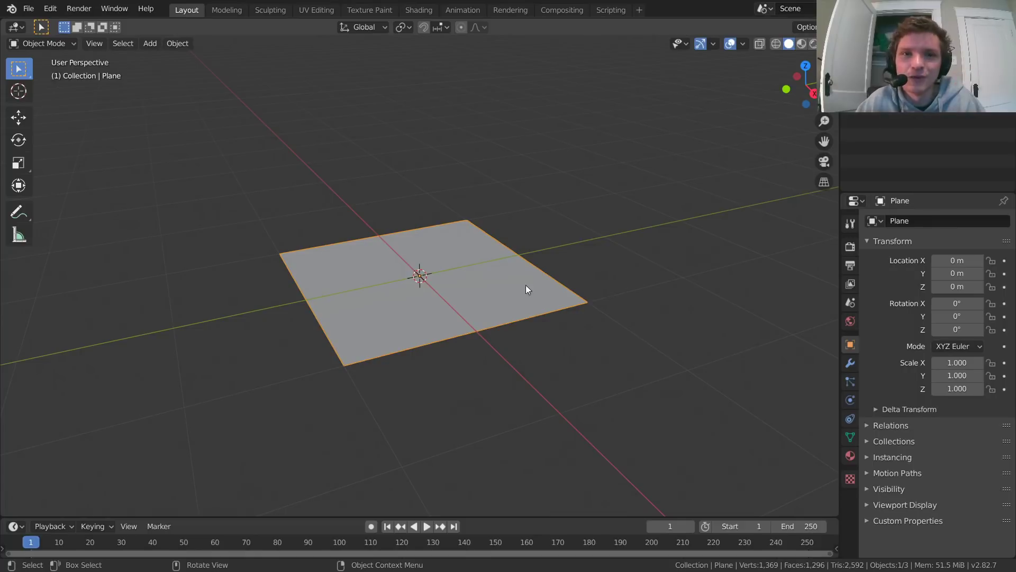
Step: Enable Cloth physics on the plane
left_click(850, 400)
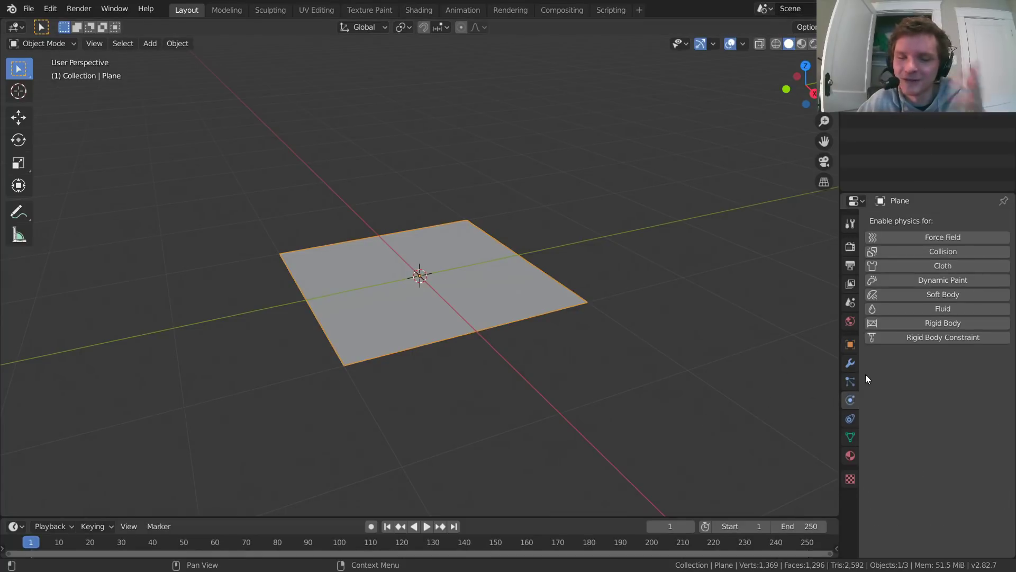
left_click(944, 266)
scroll(426, 257, "down", 4)
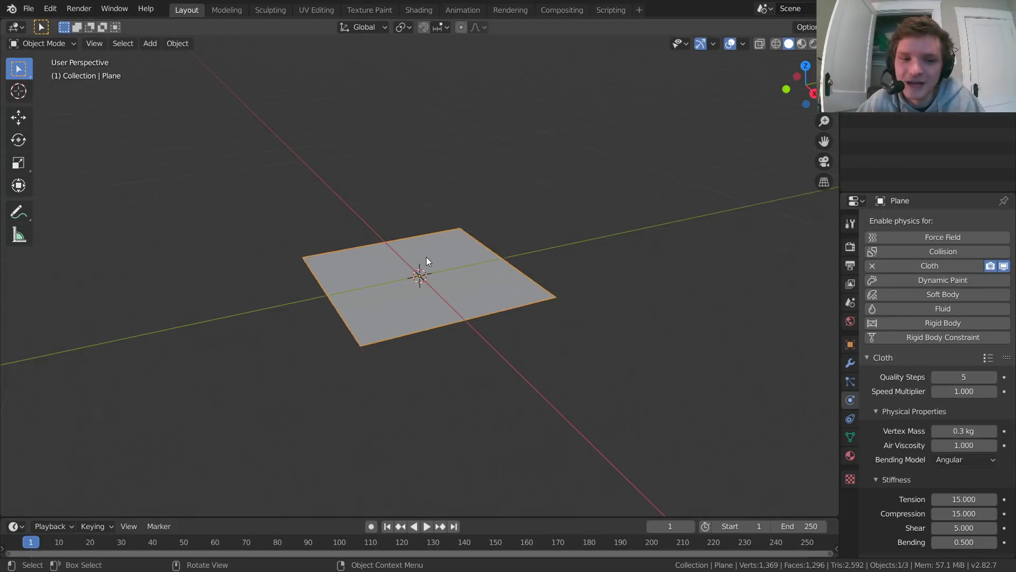
Step: Play the cloth simulation twice to check how the plane behaves under gravity, resetting to frame 1 each time
key("space")
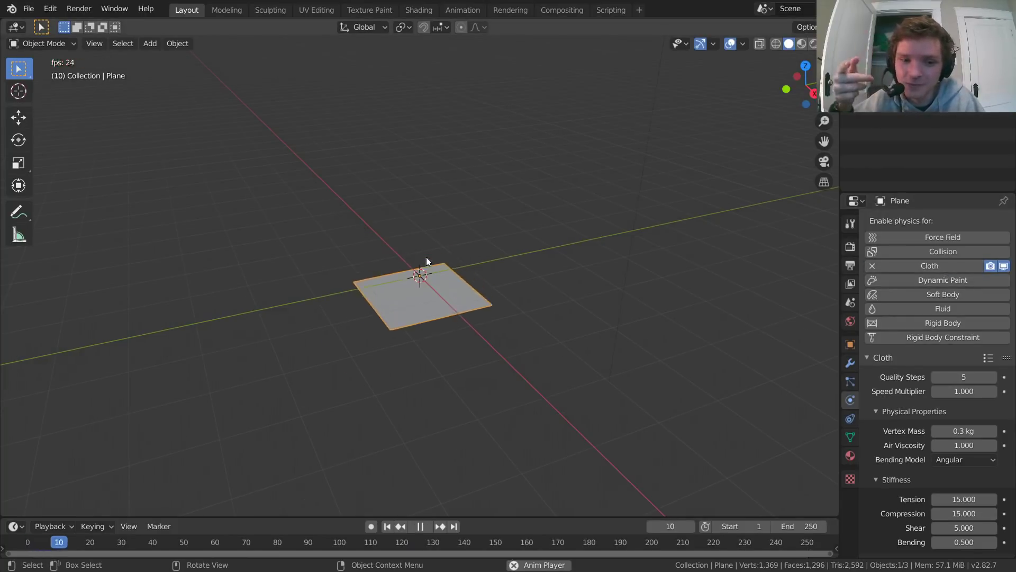
key("Escape")
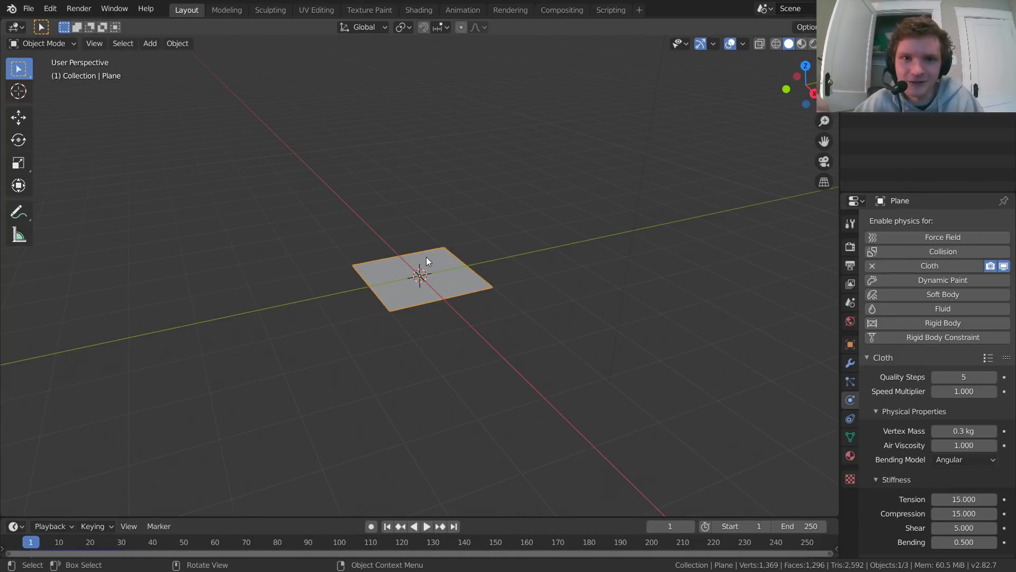
key("space")
key("Escape")
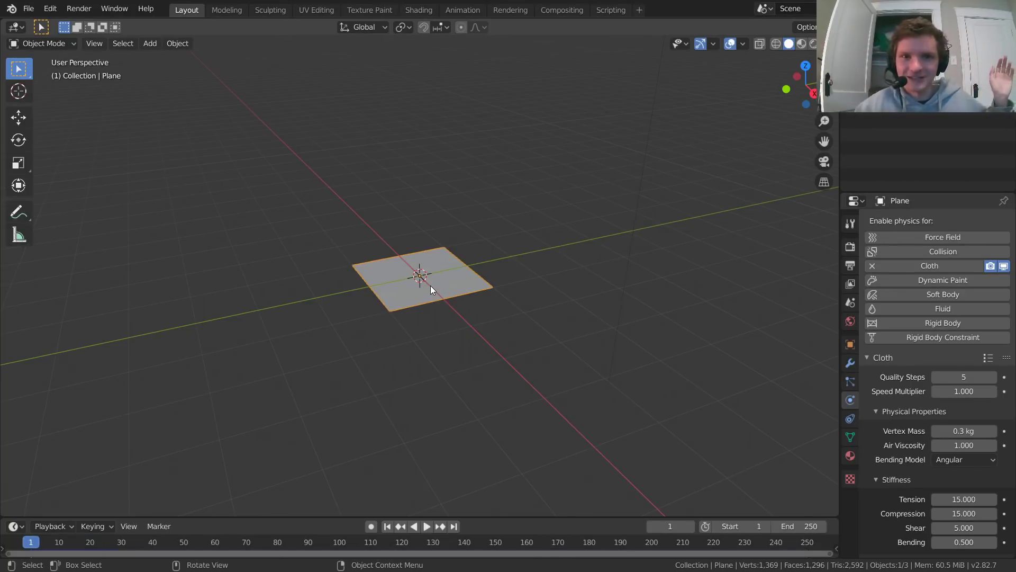
Step: Enlarge the plane and set the Gravity field weight of its cloth simulation to 0
key("s")
left_click(606, 294)
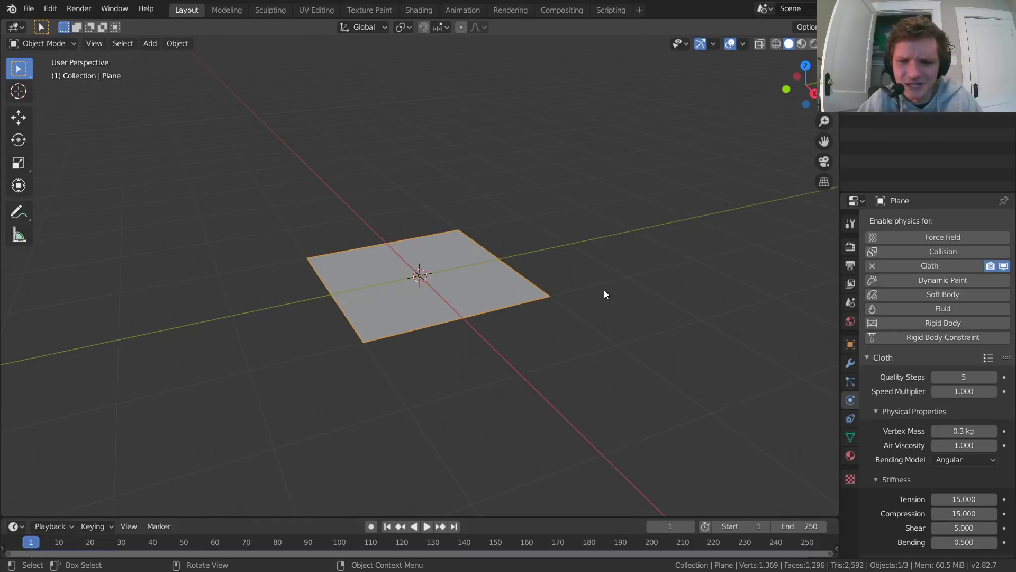
scroll(927, 378, "down", 12)
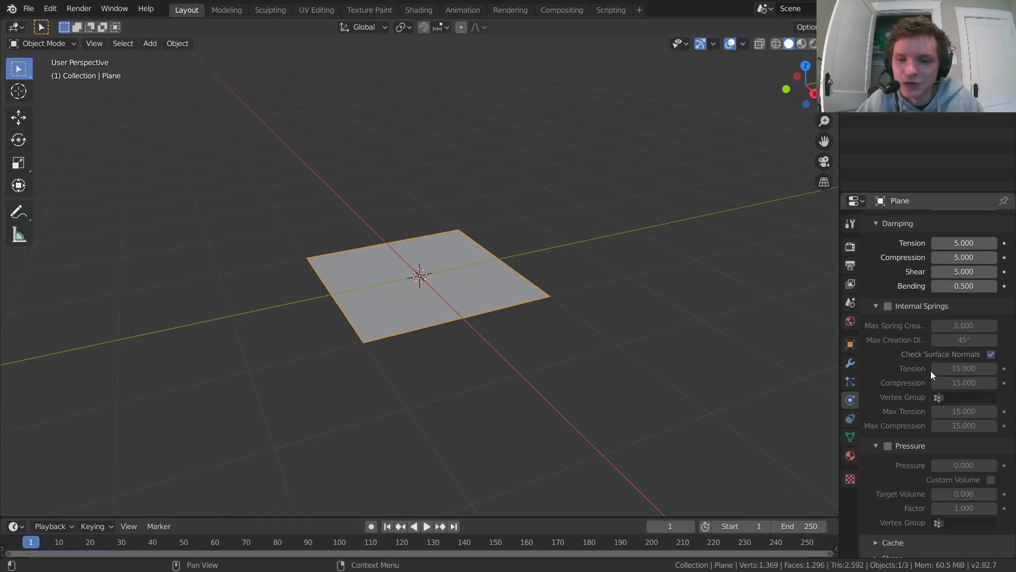
scroll(945, 465, "down", 10)
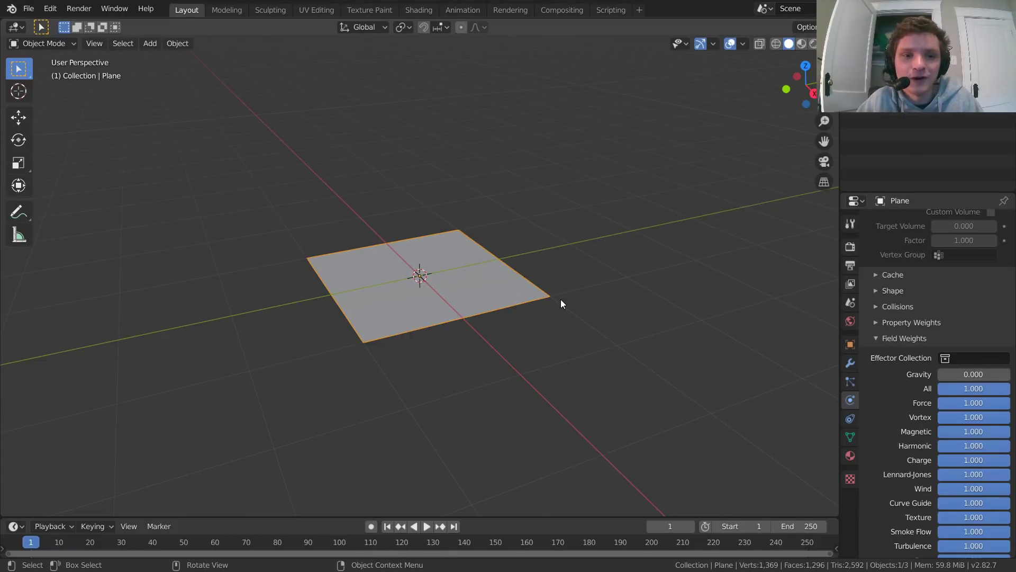
Step: Play the cloth simulation without gravity and return to frame 1
key("space")
key("space")
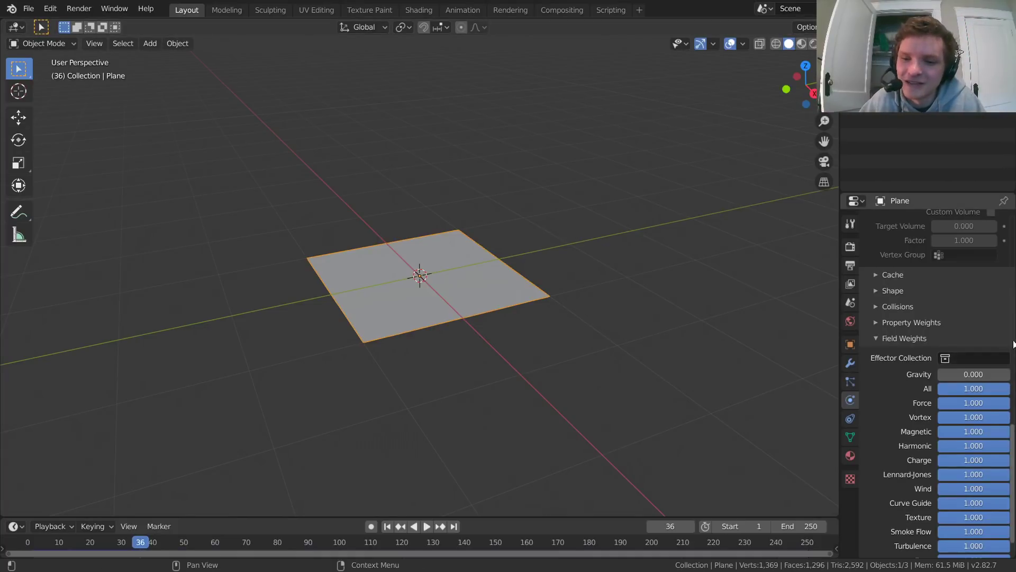
key("space")
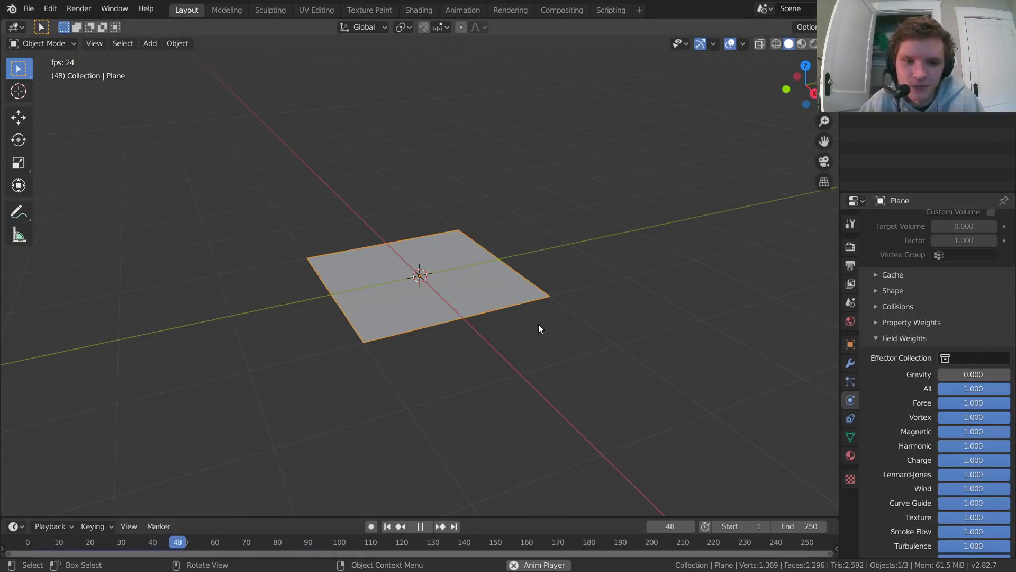
key("space")
key("shift+Left")
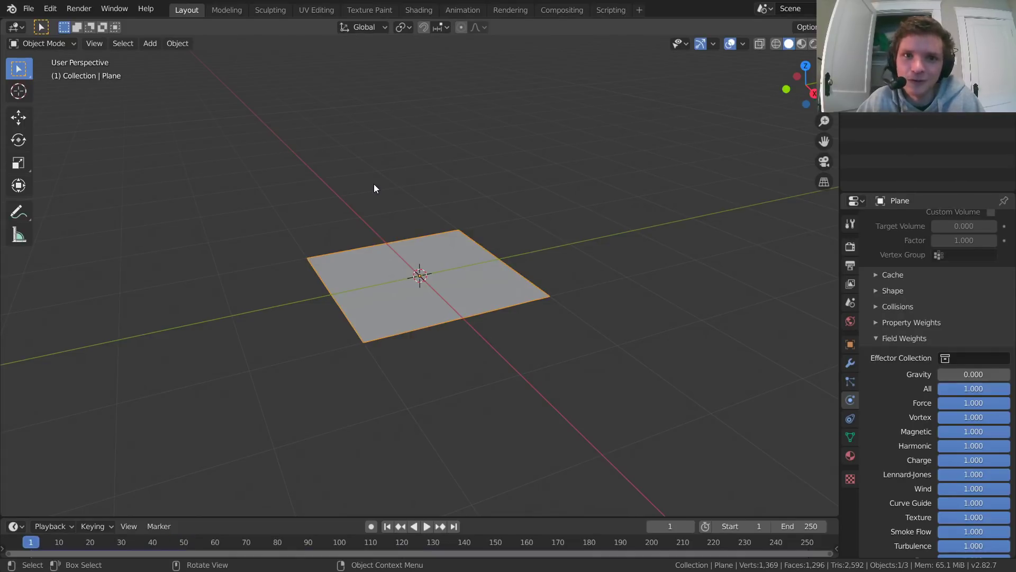
Step: Add a Turbulence force field at the world origin and play the simulation to check its effect on the cloth
key("shift+a")
mouse_move(313, 380)
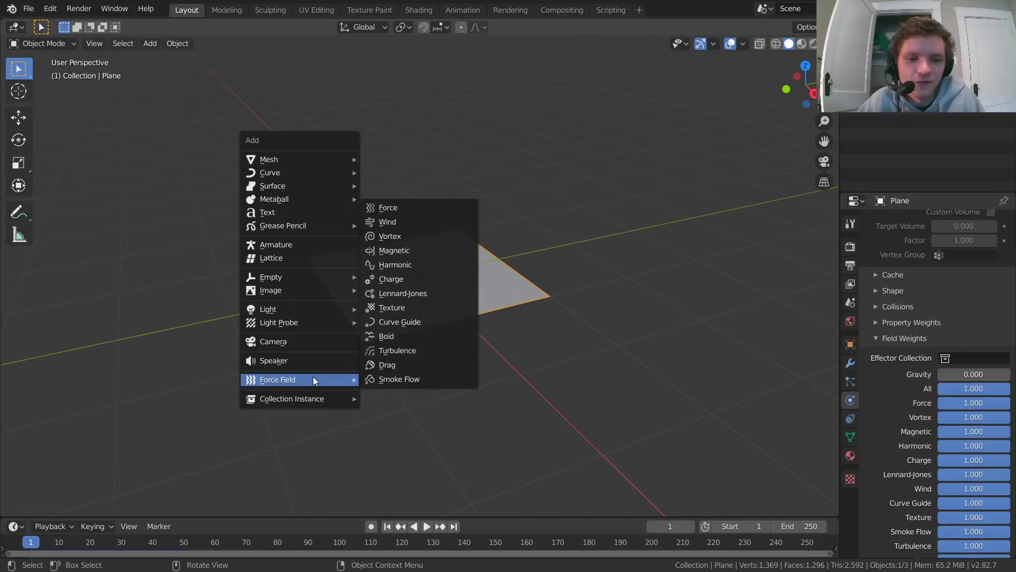
left_click(404, 351)
scroll(427, 277, "up", 3)
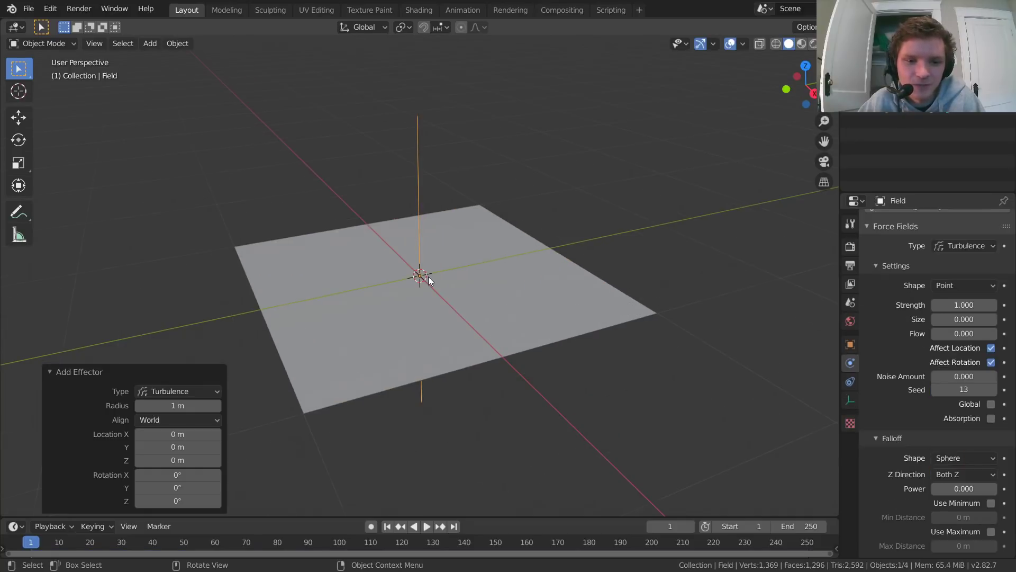
key("space")
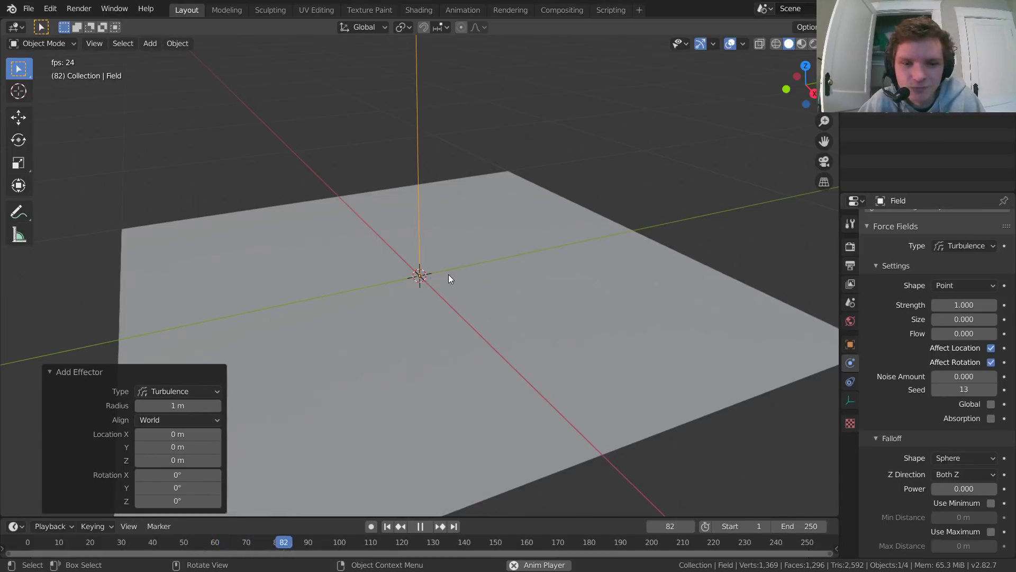
mouse_move(449, 275)
middle_mouse_down()
mouse_move(462, 271)
mouse_move(457, 262)
middle_mouse_up()
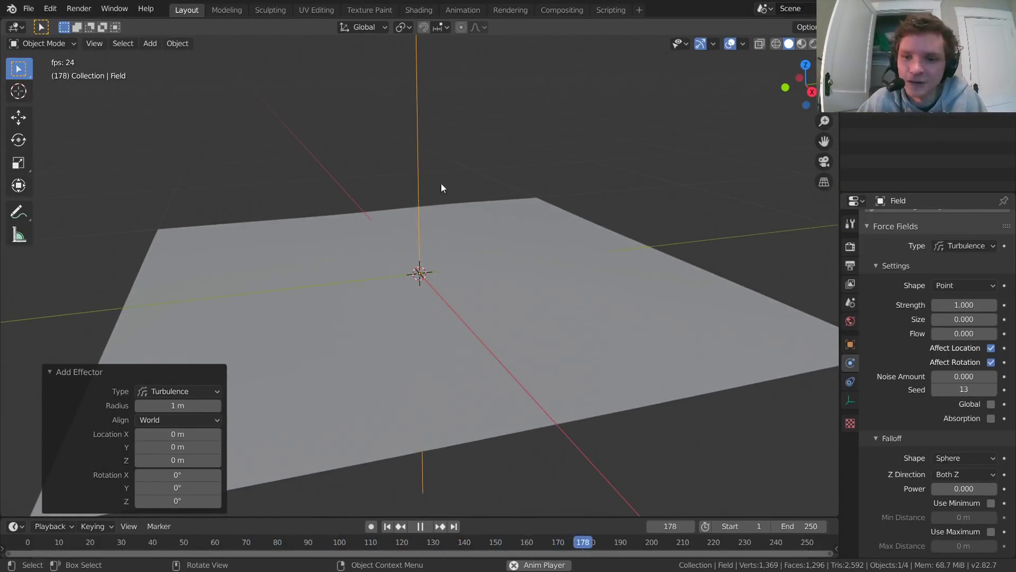
Step: Set the Turbulence field's Strength to 600 while the simulation plays
mouse_move(964, 305)
left_mouse_down()
mouse_move(1008, 305)
mouse_move(961, 303)
left_mouse_up()
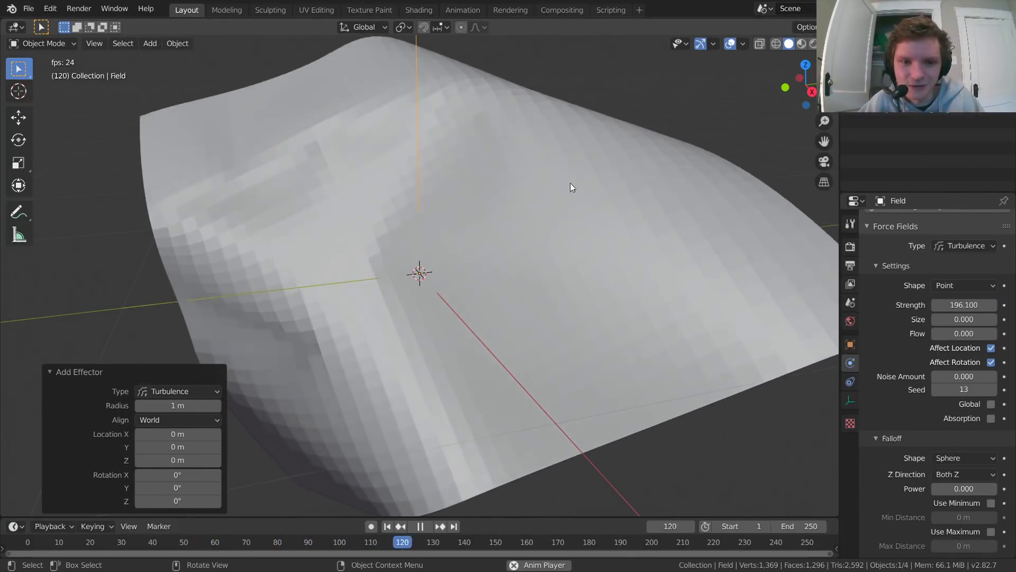
left_click(967, 303)
type("600")
key("Return")
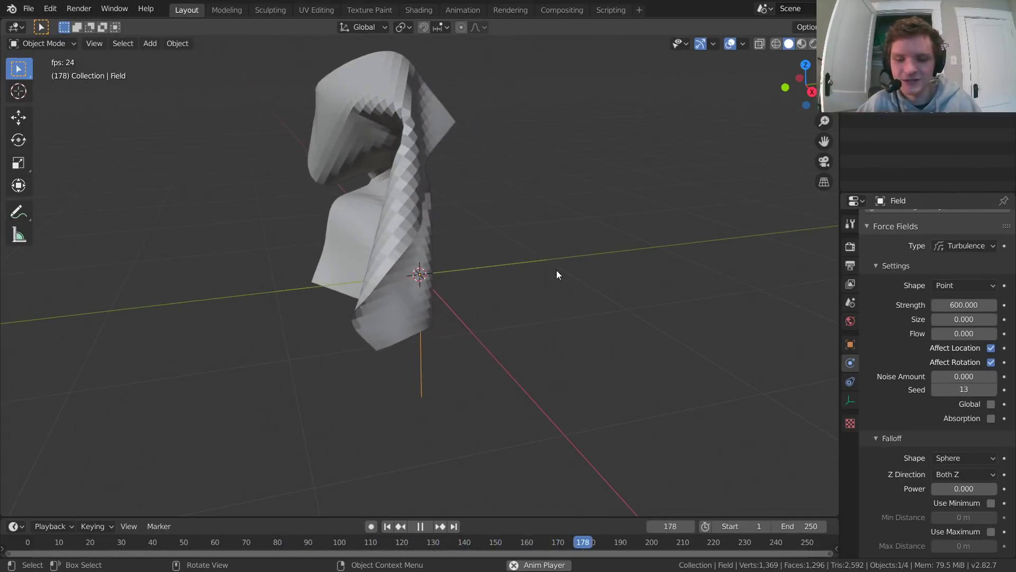
Step: Replay the cloth simulation from frame 1 to check the stronger turbulence and stop it at frame 41
key("shift+Left")
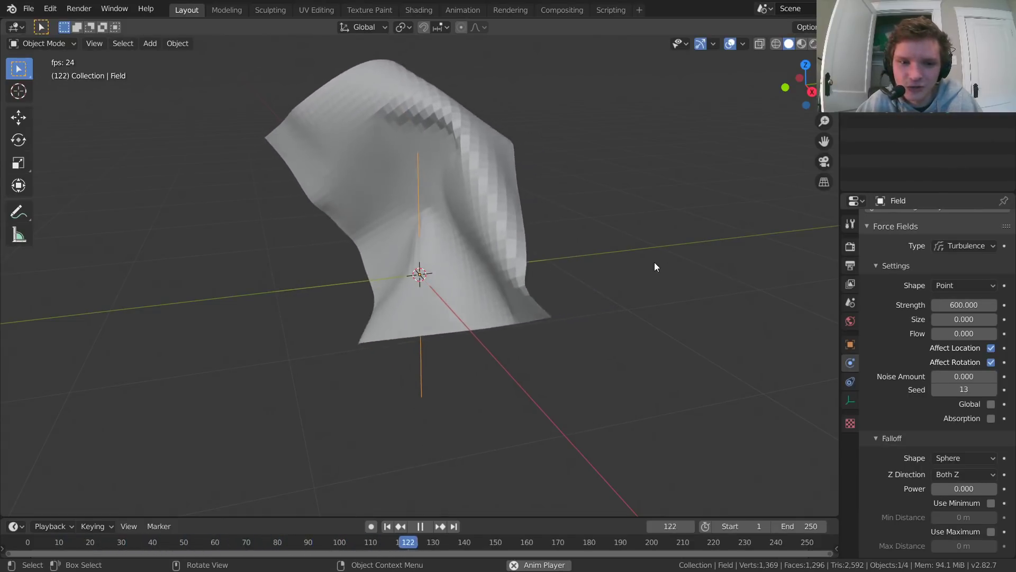
key("Escape")
key("space")
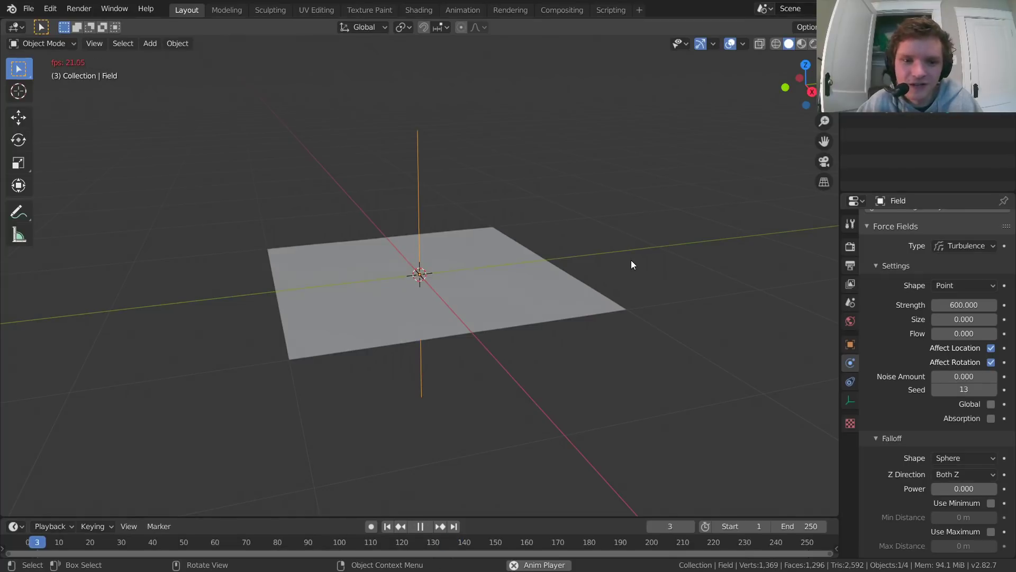
key("space")
Step: Apply Shade Smooth to the cloth plane and inspect its surface up close
left_click(378, 218)
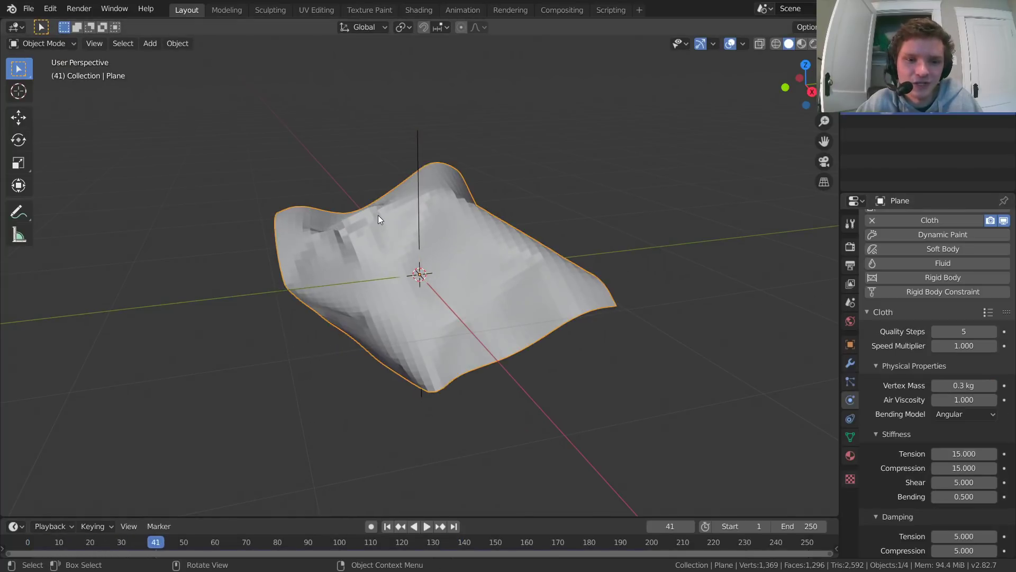
right_click(373, 222)
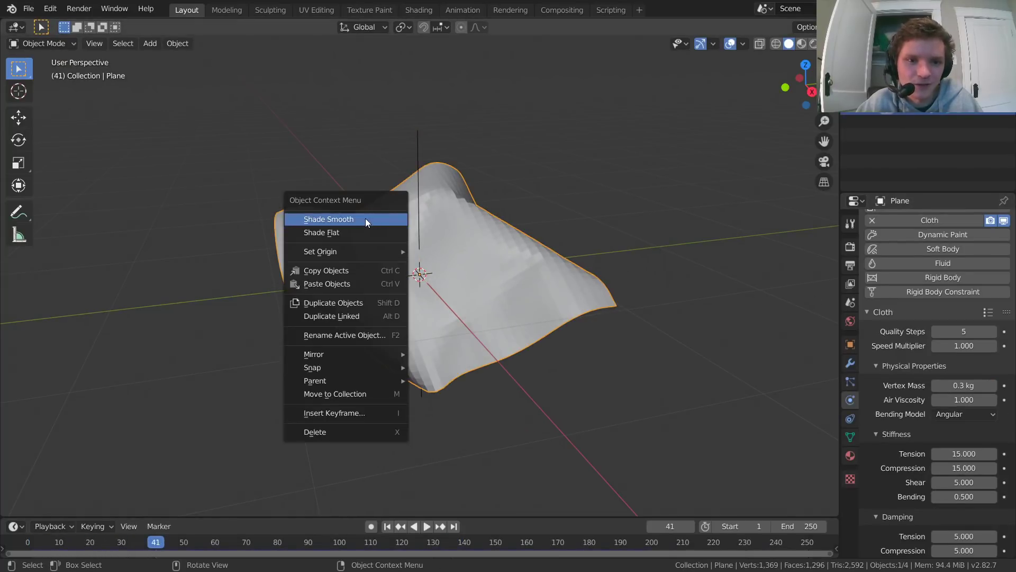
left_click(366, 218)
mouse_move(449, 253)
middle_mouse_down()
mouse_move(404, 243)
mouse_move(420, 267)
middle_mouse_up()
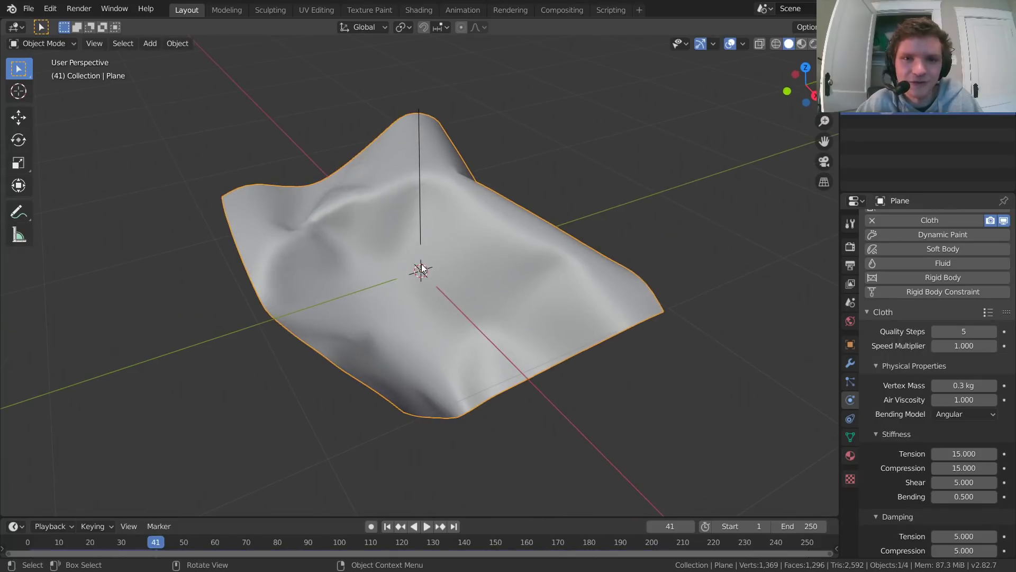
scroll(361, 230, "up", 2)
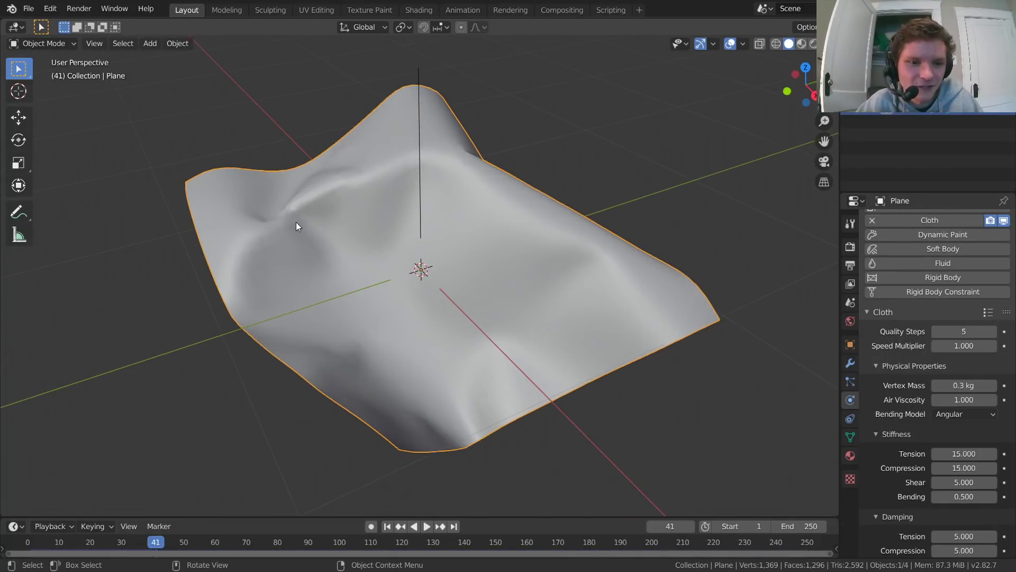
middle_click_drag(297, 221, 348, 229, "shift")
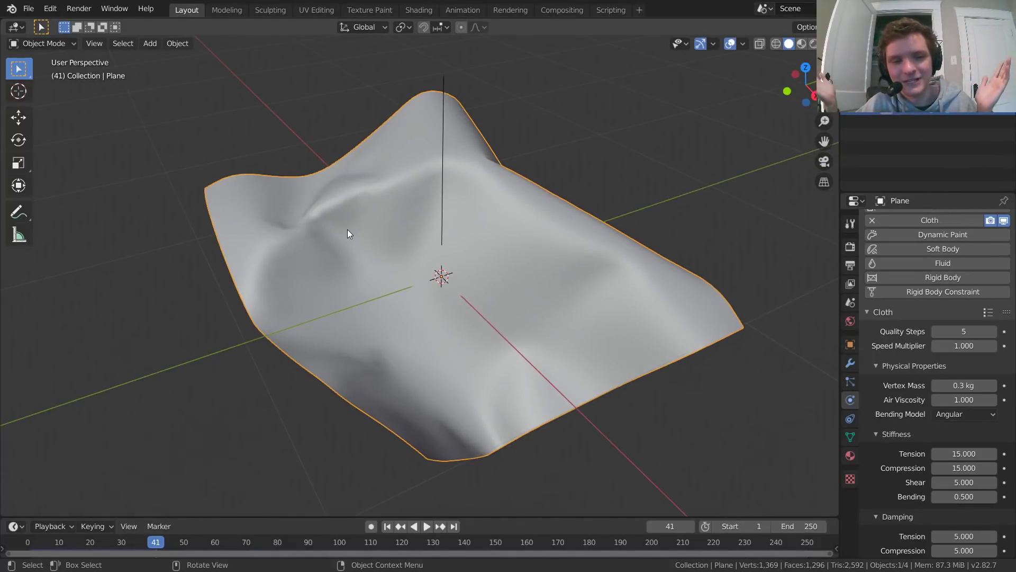
scroll(281, 218, "up", 4)
middle_click_drag(265, 208, 226, 220, "shift")
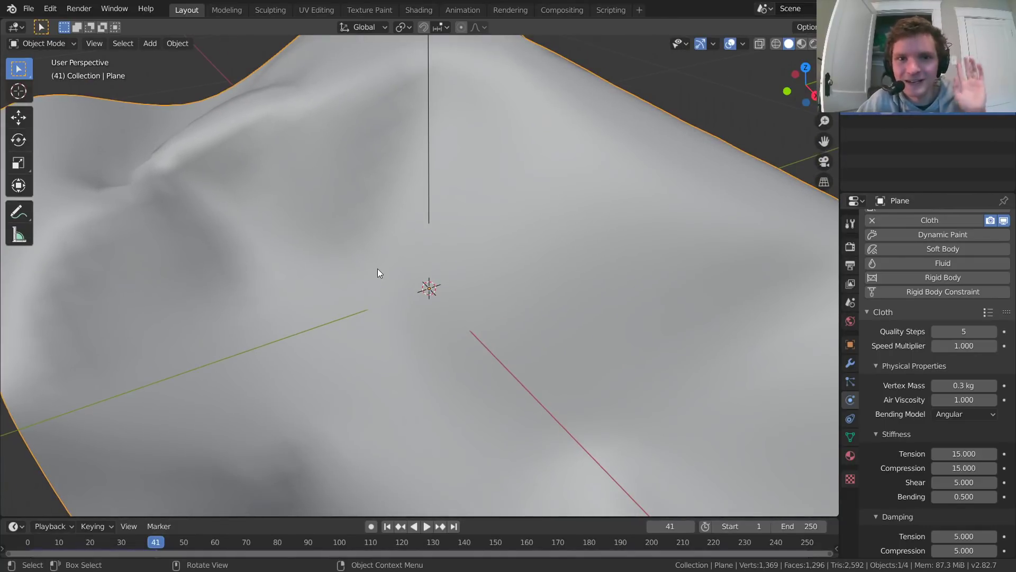
Step: Add a Subdivision Surface modifier to the plane after the Cloth modifier
left_click(851, 363)
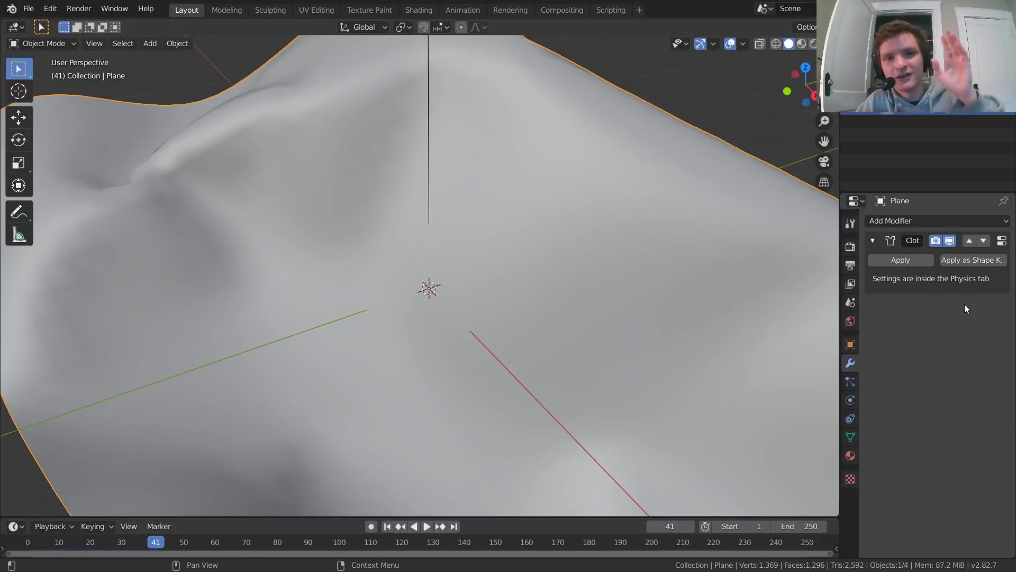
scroll(412, 260, "down", 6)
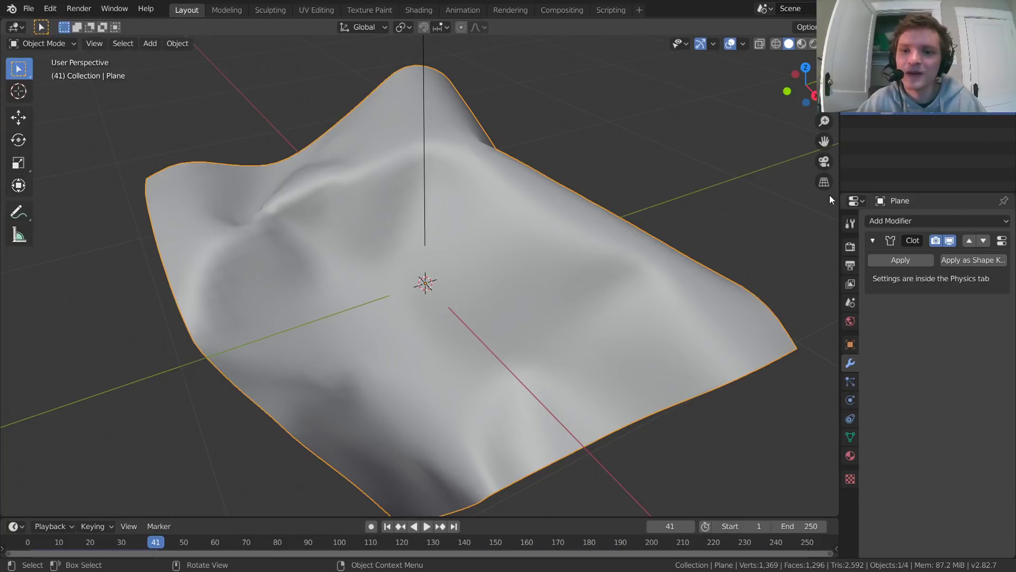
left_click(912, 221)
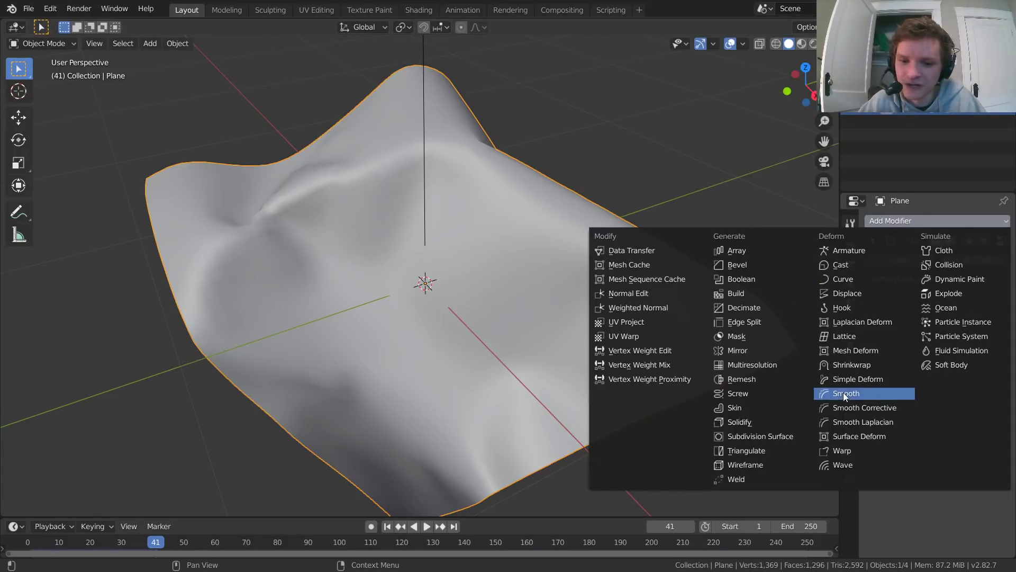
left_click(771, 437)
middle_click_drag(290, 203, 431, 253, "shift")
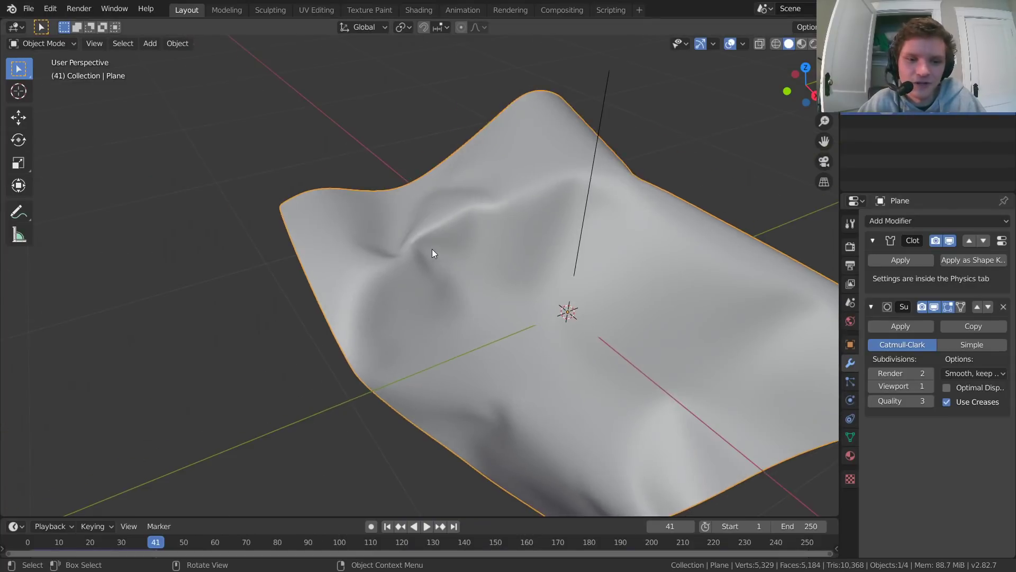
scroll(432, 253, "up", 5)
Step: Compare the cloth with and without the Subdivision Surface modifier's viewport display, leaving the display enabled
left_click(938, 306)
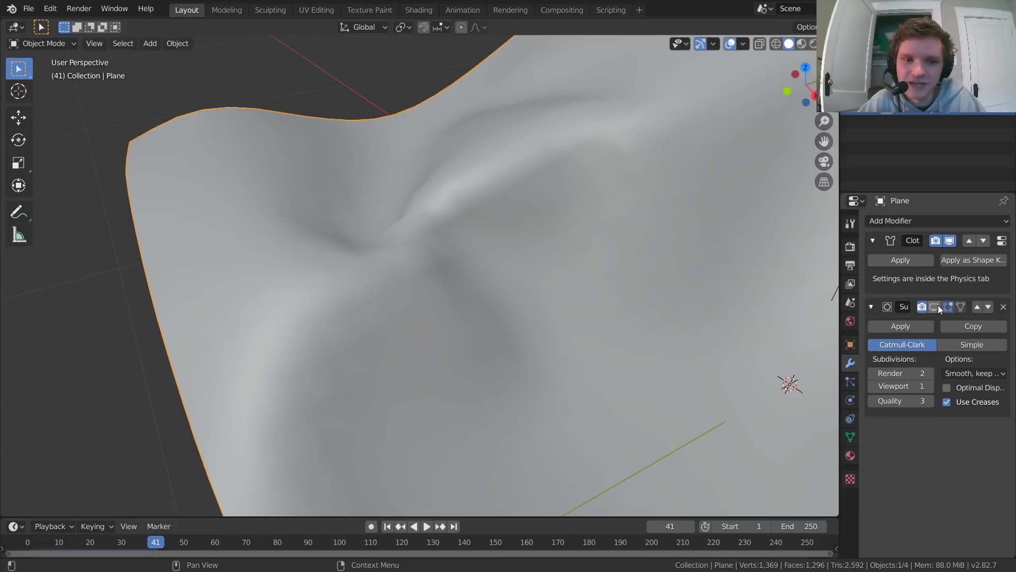
left_click(938, 304)
left_click(938, 304)
left_click(938, 304)
left_click(938, 304)
left_click(938, 304)
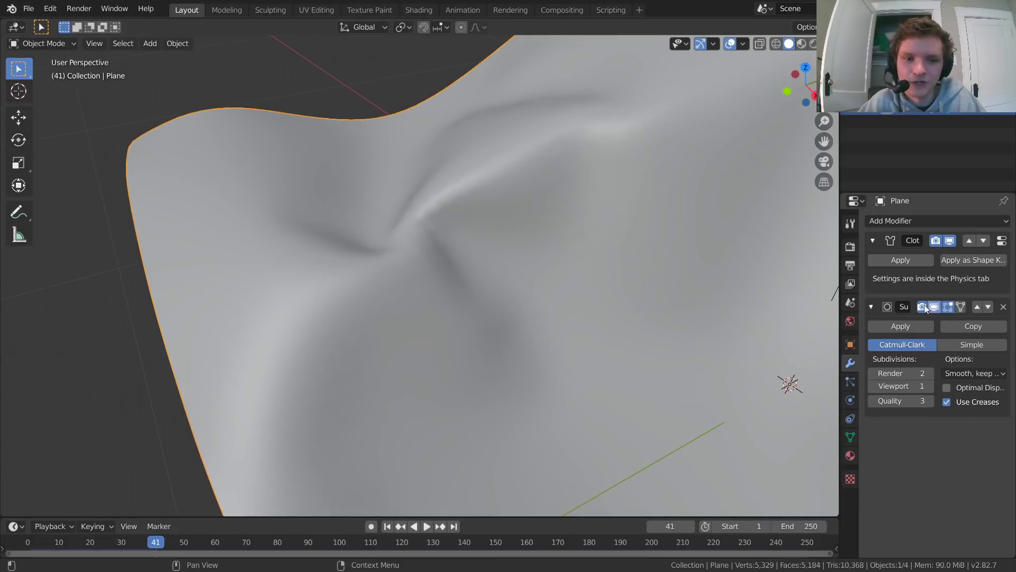
scroll(450, 212, "down", 6)
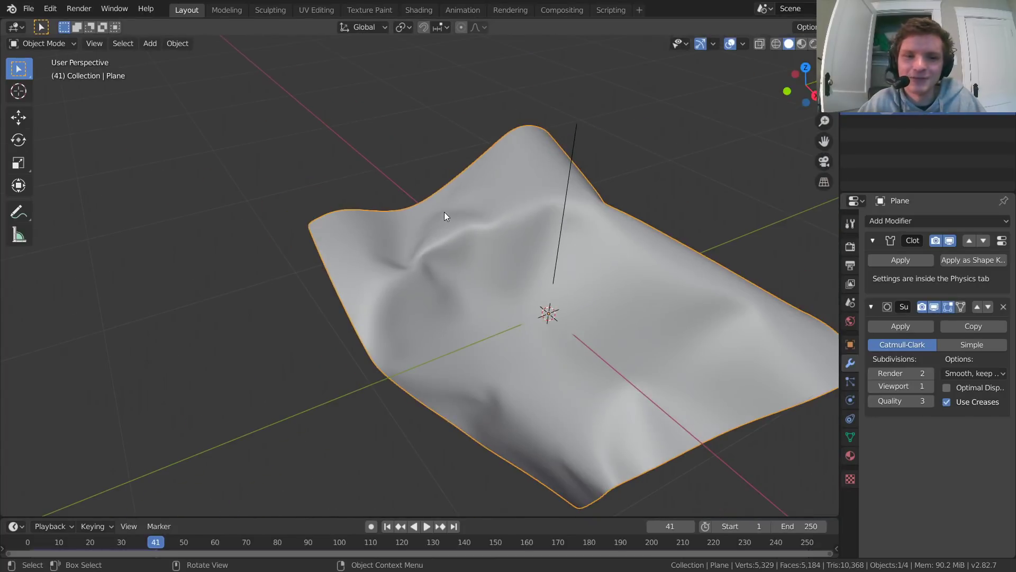
Step: Play the subdivided cloth simulation, restart it from frame 1 and pause it at frame 79
key("space")
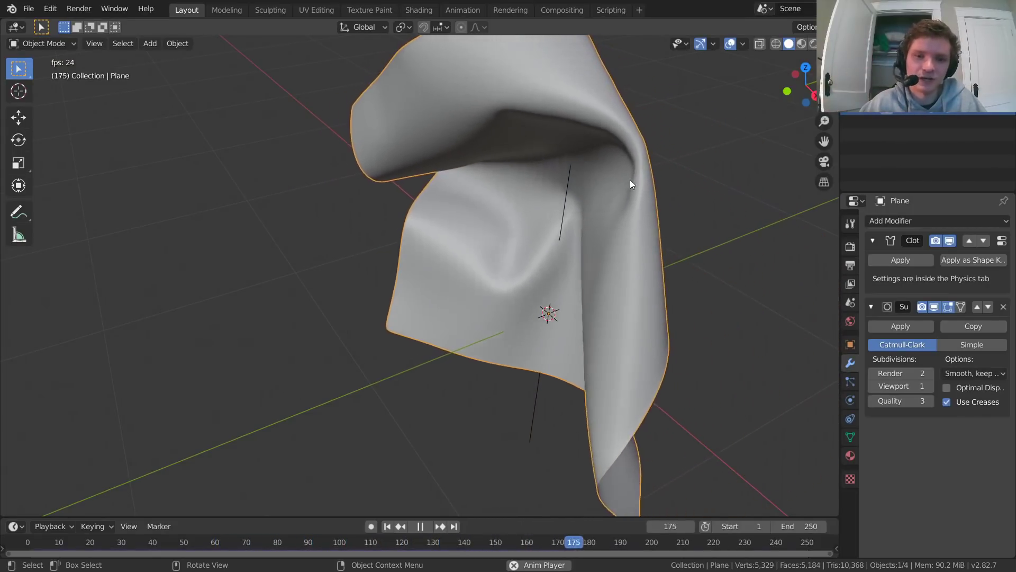
key("shift+Left")
scroll(629, 180, "down", 3)
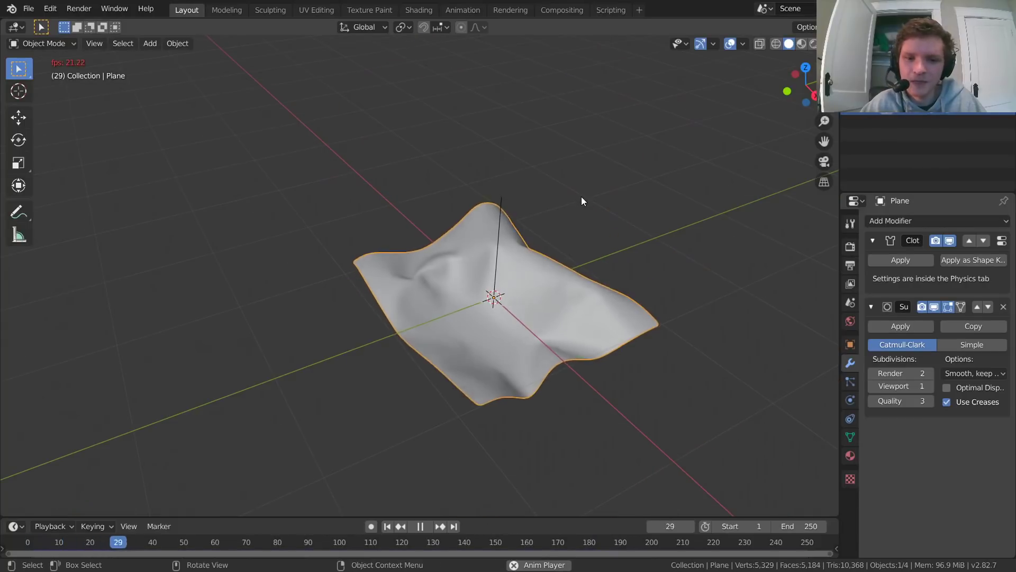
middle_click_drag(489, 257, 407, 251, "shift")
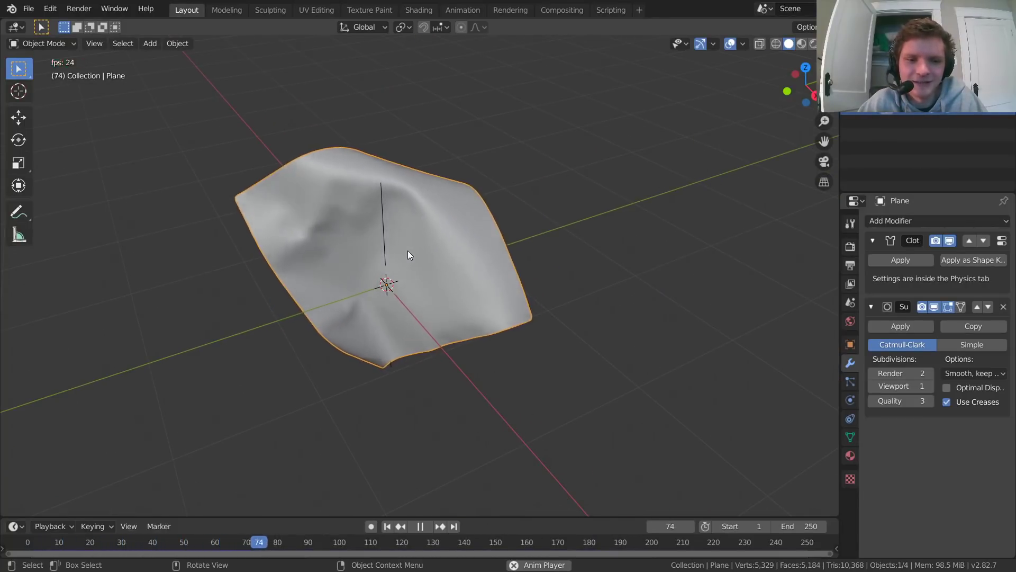
key("space")
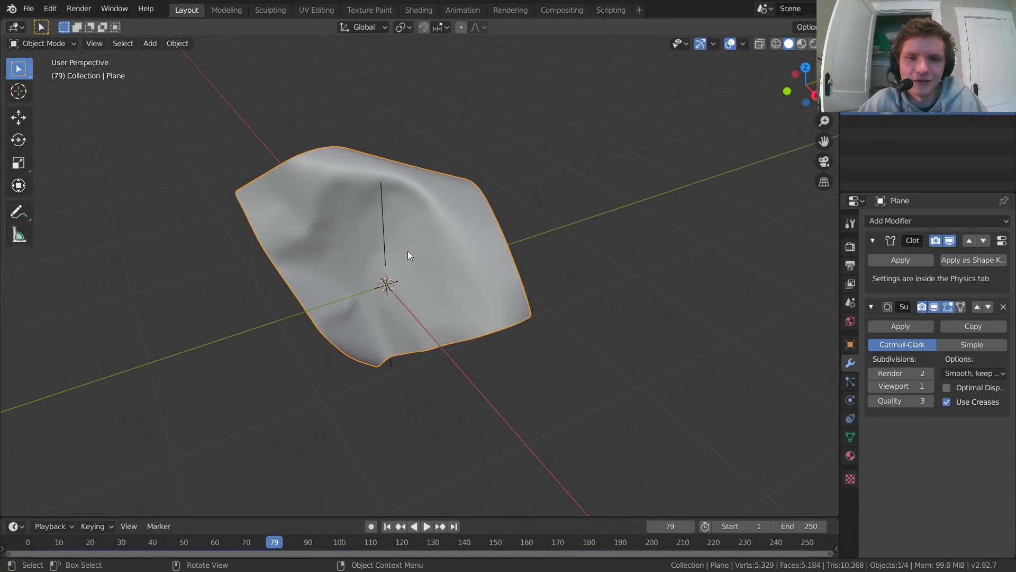
Step: Open the plane's cloth physics settings and replay the simulation from frame 1, pausing at frame 49
left_click(850, 400)
scroll(403, 232, "up", 1)
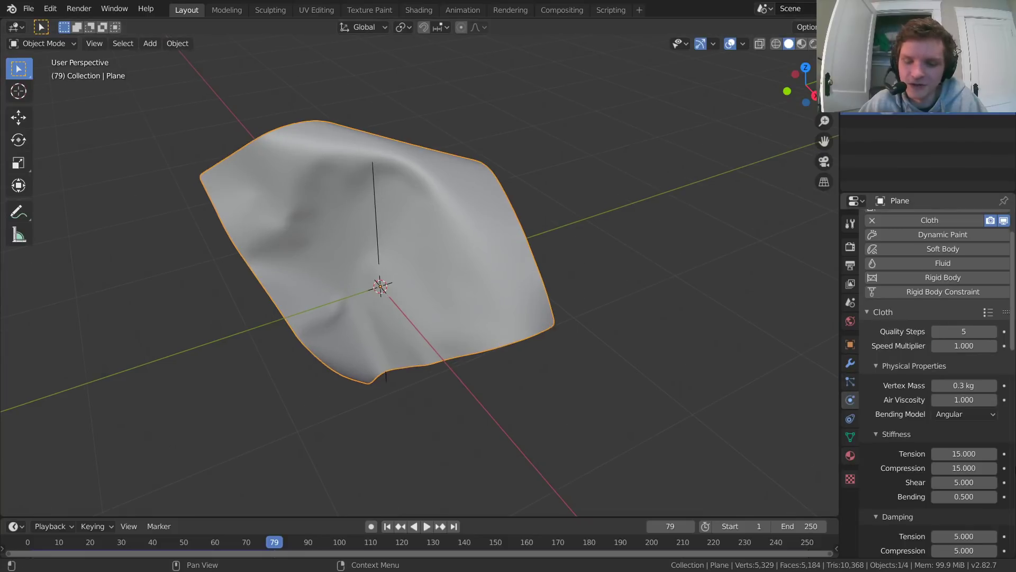
key("space")
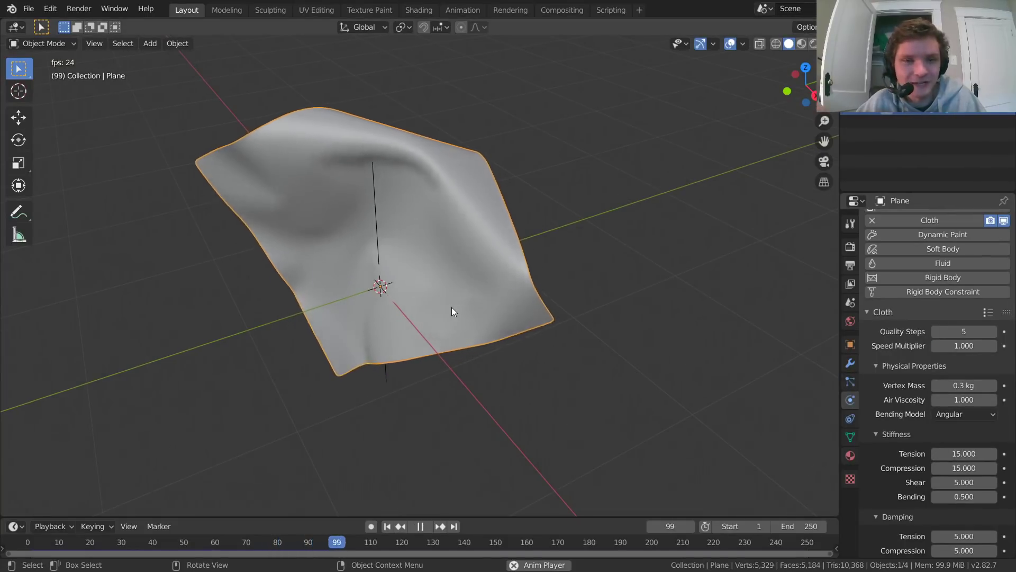
key("space")
key("shift+Left")
key("space")
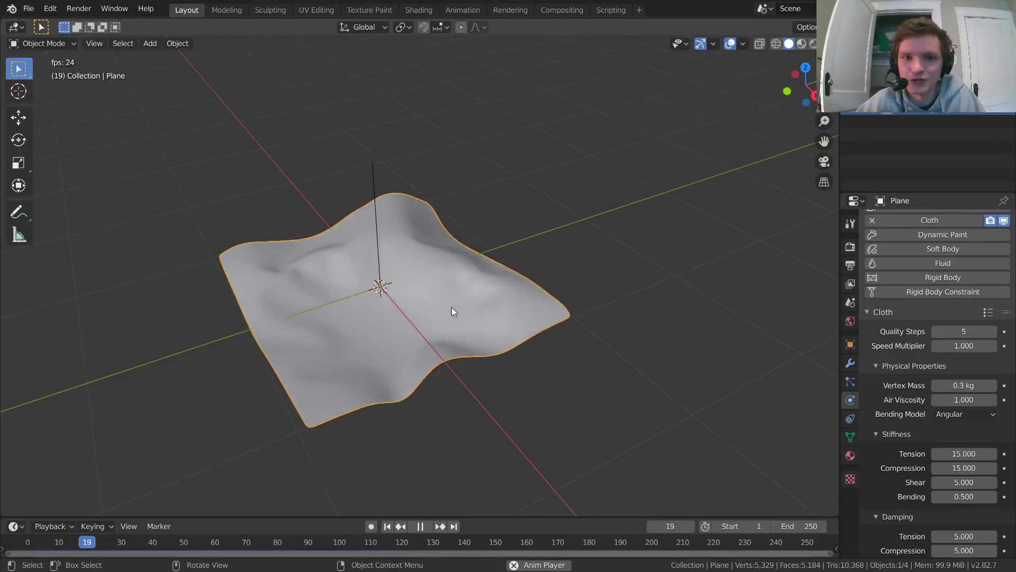
key("space")
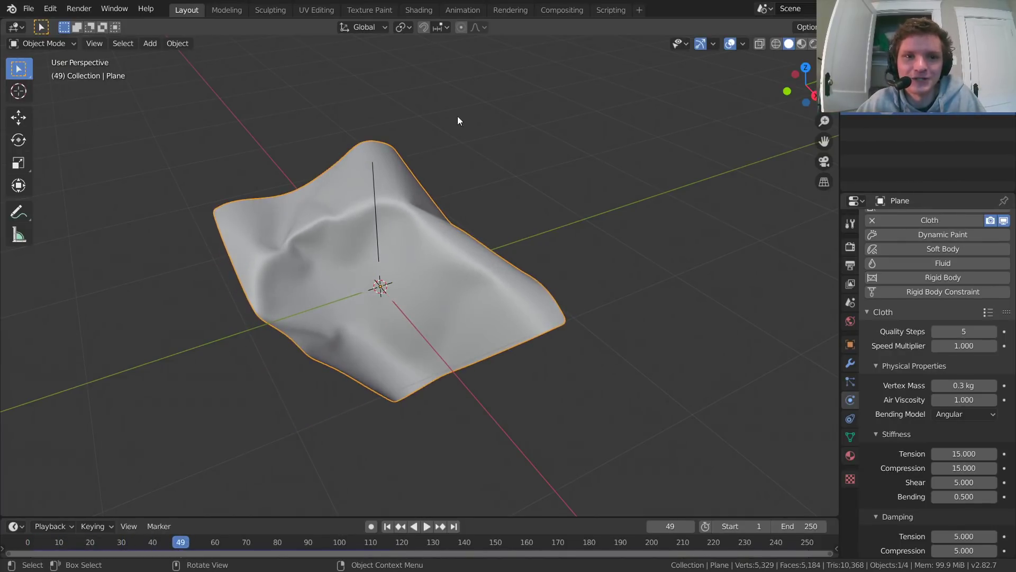
Step: Switch to the Shading workspace and show the flat plane from the top at frame 1
left_click(414, 11)
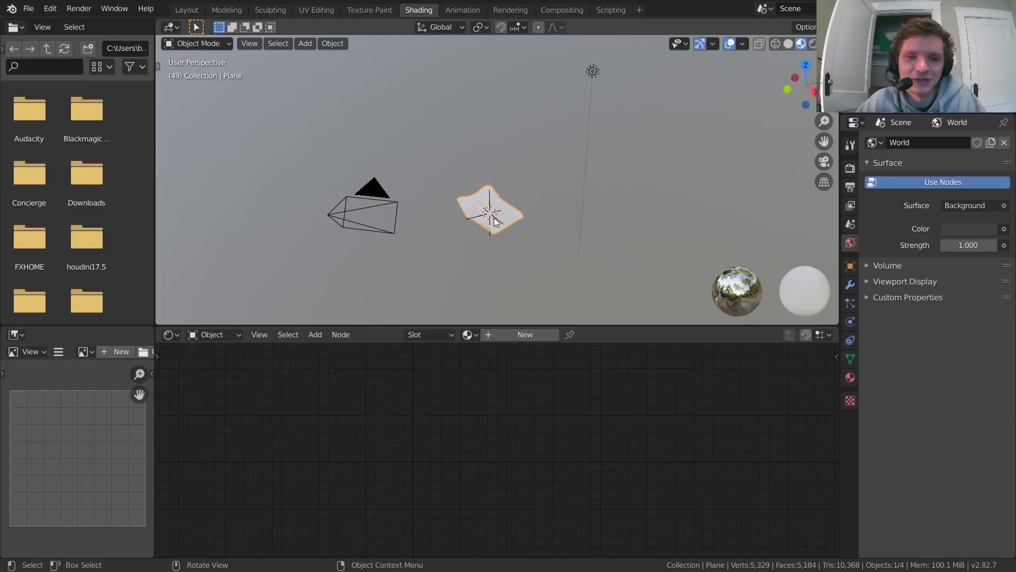
scroll(494, 218, "up", 8)
middle_click_drag(494, 218, 495, 190, "shift")
left_click(805, 68)
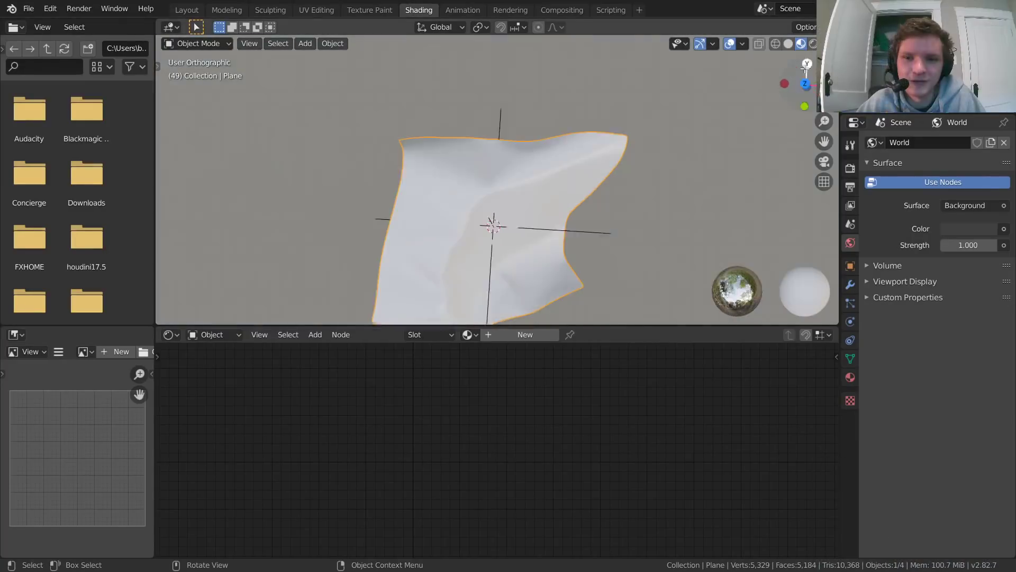
key("shift+Left")
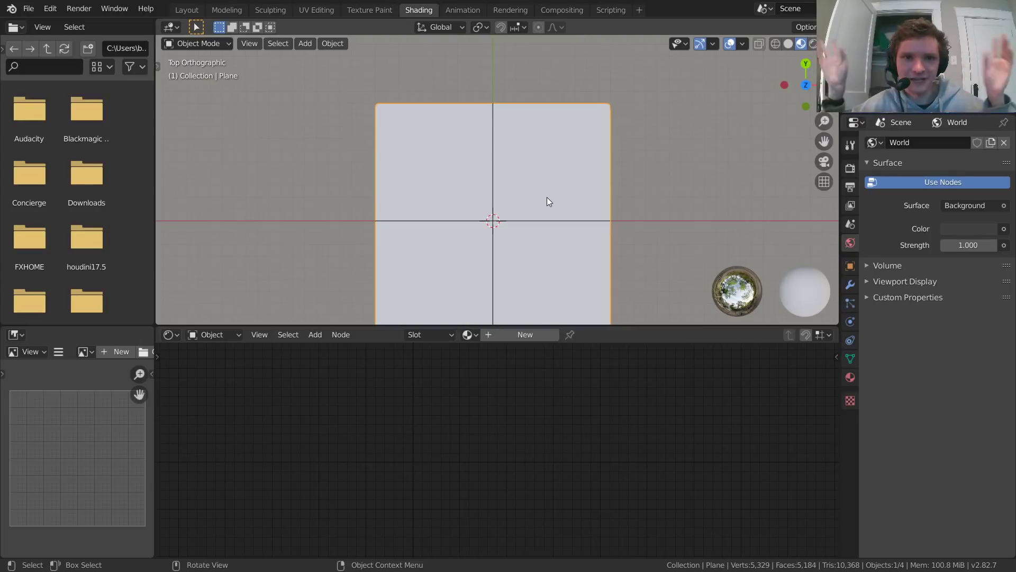
middle_click_drag(519, 235, 509, 205, "shift")
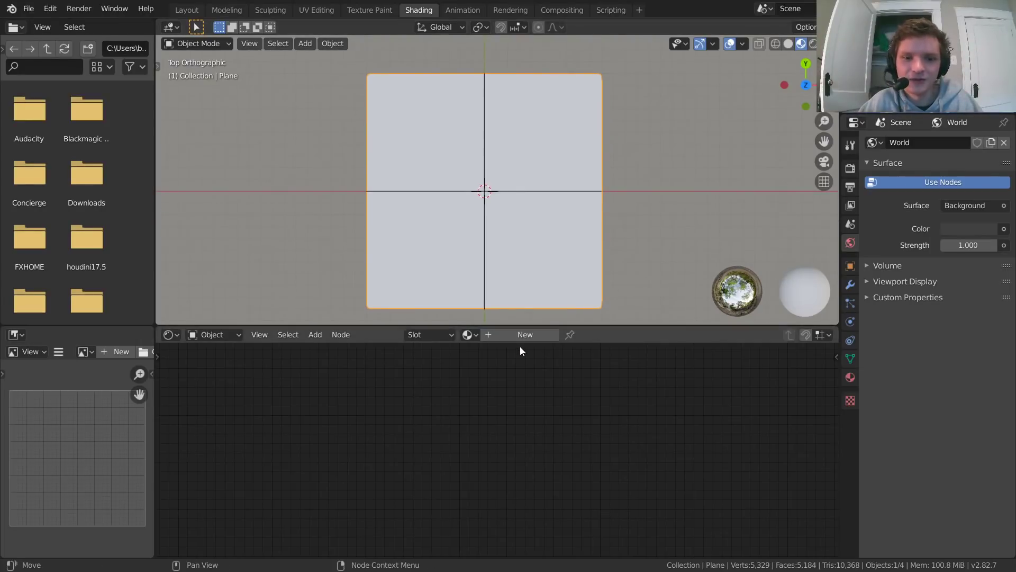
Step: Create a new material named clothemission on the plane and delete its Principled BSDF node
left_click(519, 334)
middle_click_drag(369, 420, 473, 474)
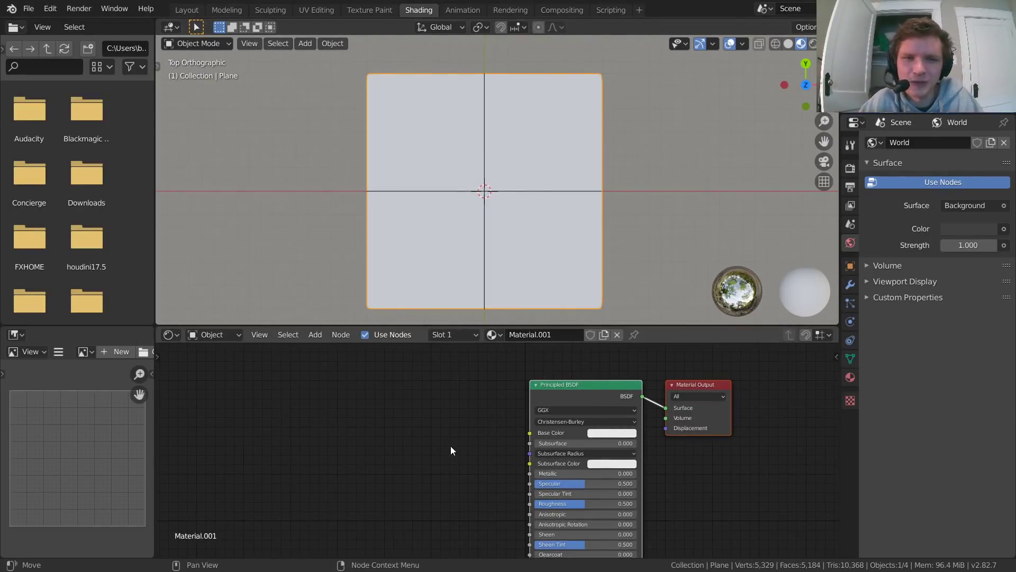
middle_click_drag(473, 439, 385, 429)
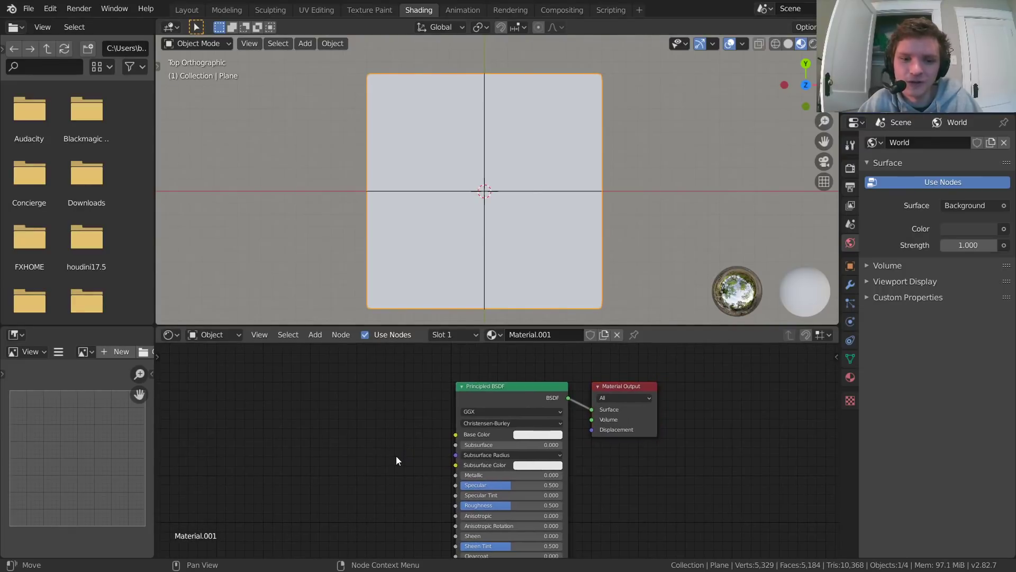
left_click_drag(396, 457, 468, 414)
left_click_drag(406, 431, 532, 361)
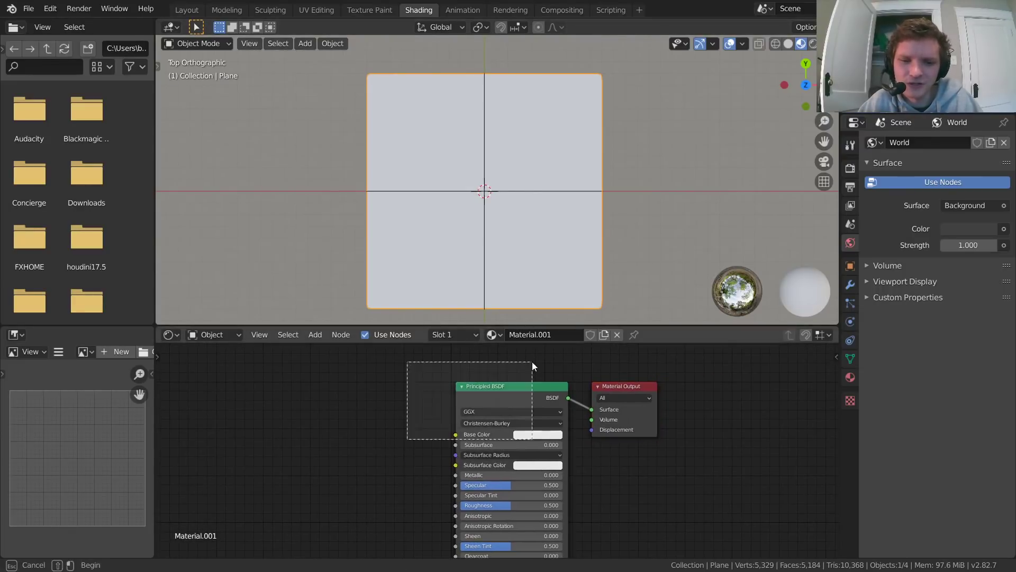
key("x")
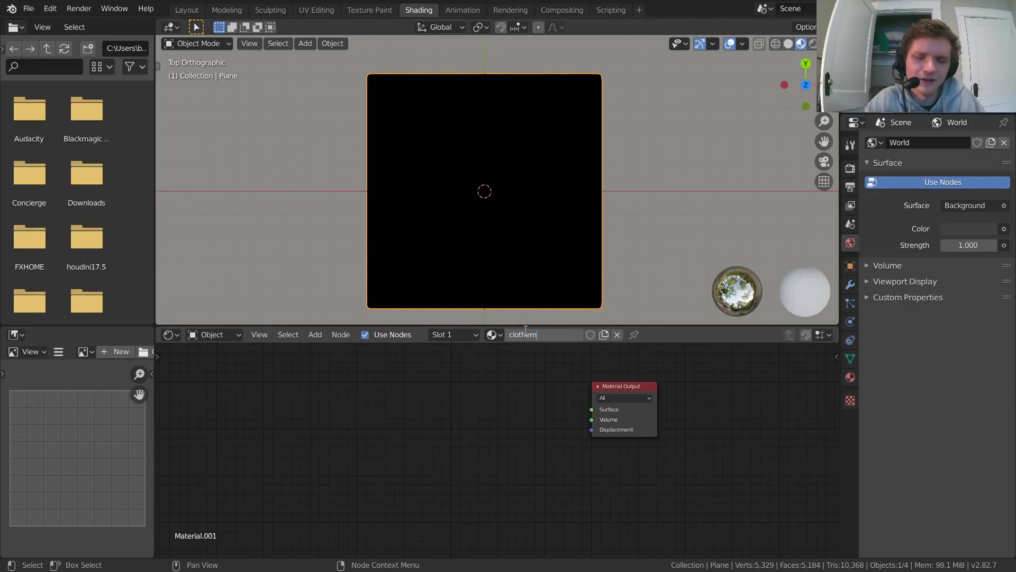
Step: Save the scene to the Desktop as a new .blend file with a name starting with "secondatt"
key("ctrl+s")
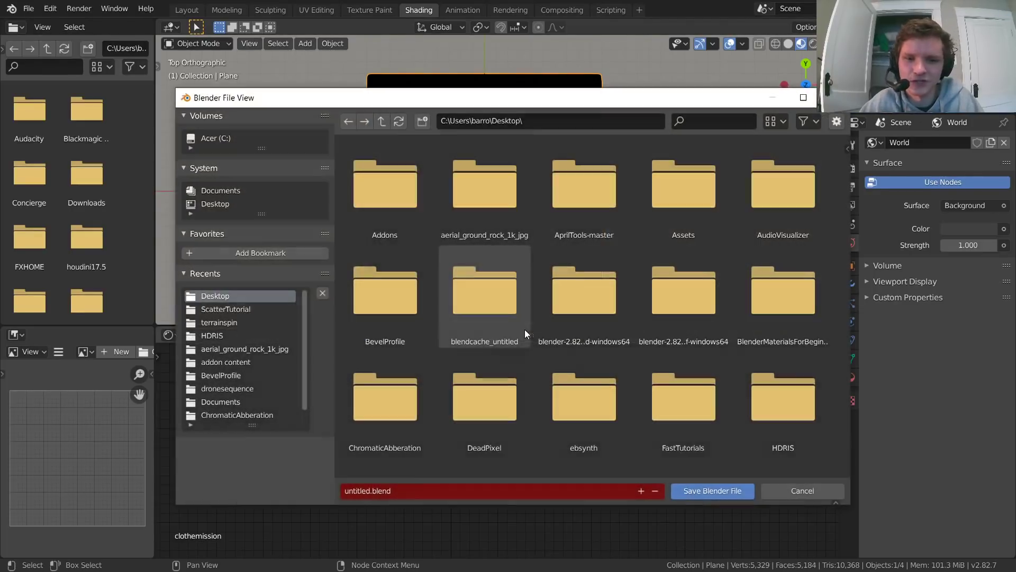
double_click(364, 487)
type("se")
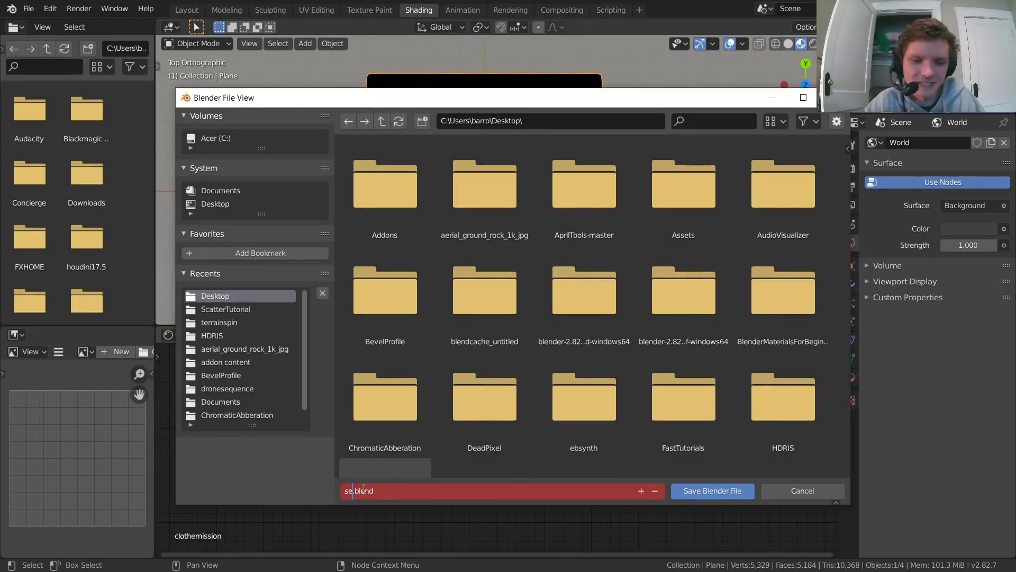
type("condtutorial")
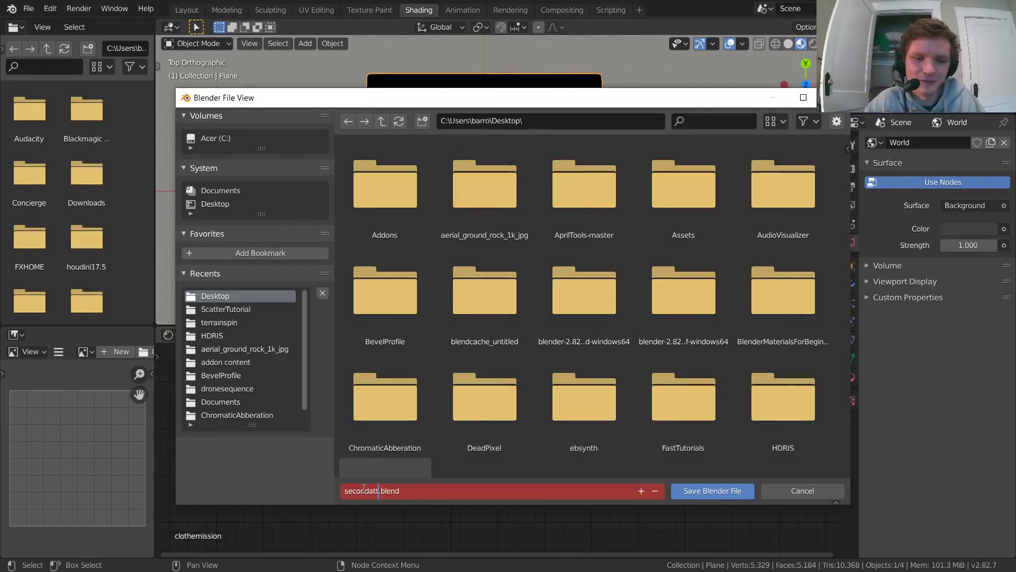
key("Return")
key("Return")
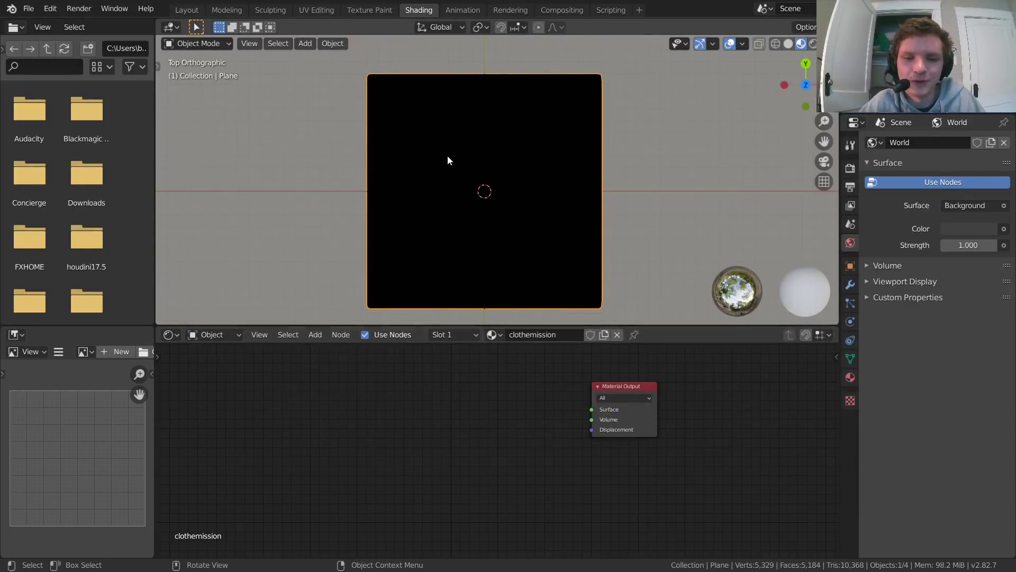
Step: Add a Gradient Texture node and connect its Color output to the Material Output's Surface
middle_click_drag(532, 348, 512, 374)
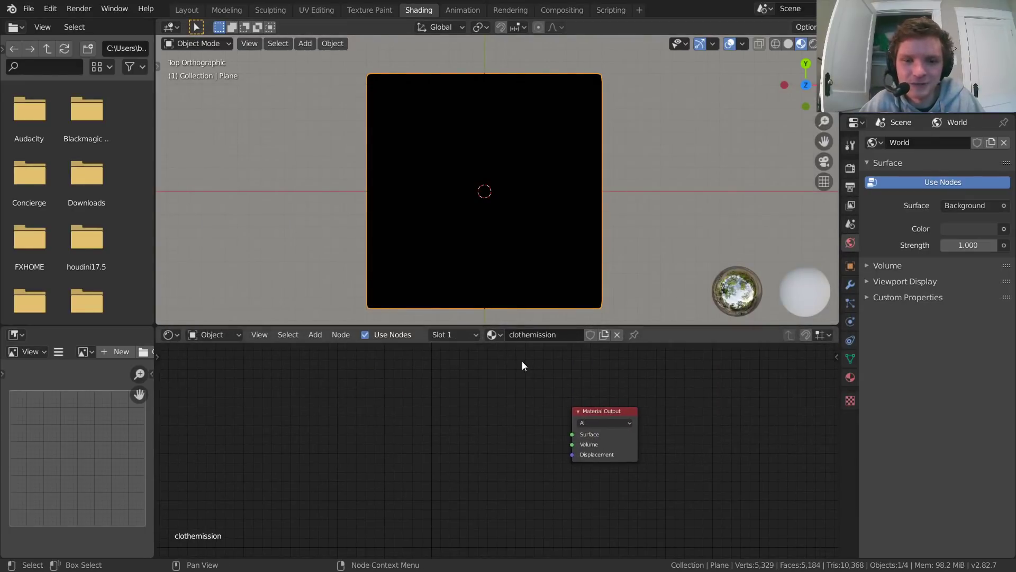
scroll(539, 372, "up", 4)
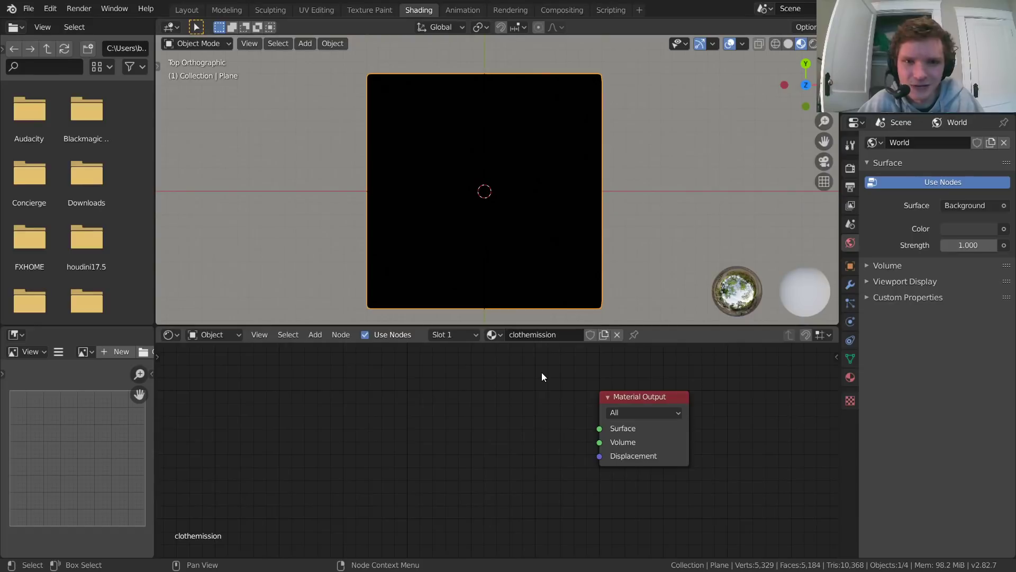
middle_click_drag(540, 377, 438, 390)
key("shift+a")
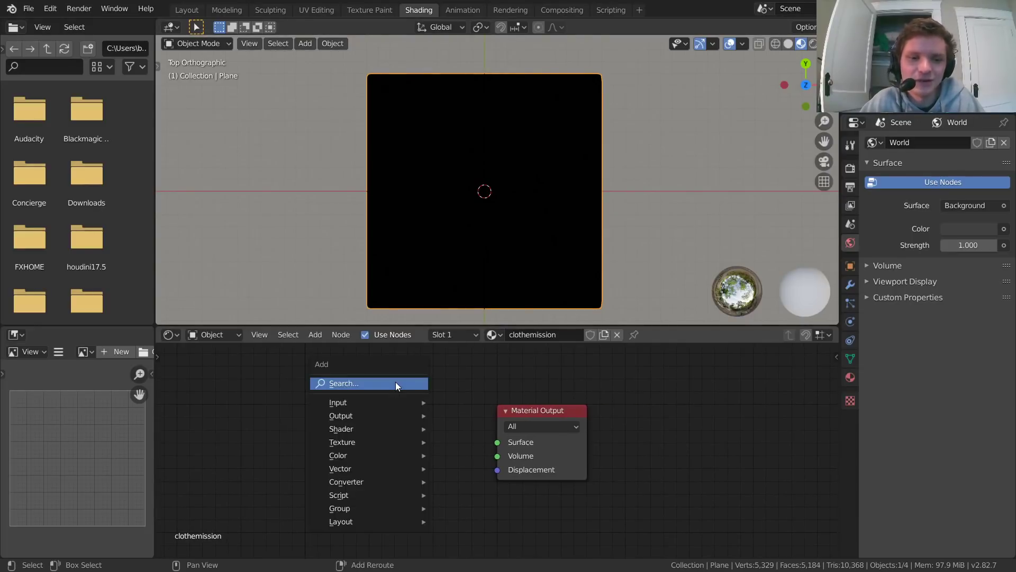
left_click(395, 382)
type("grad")
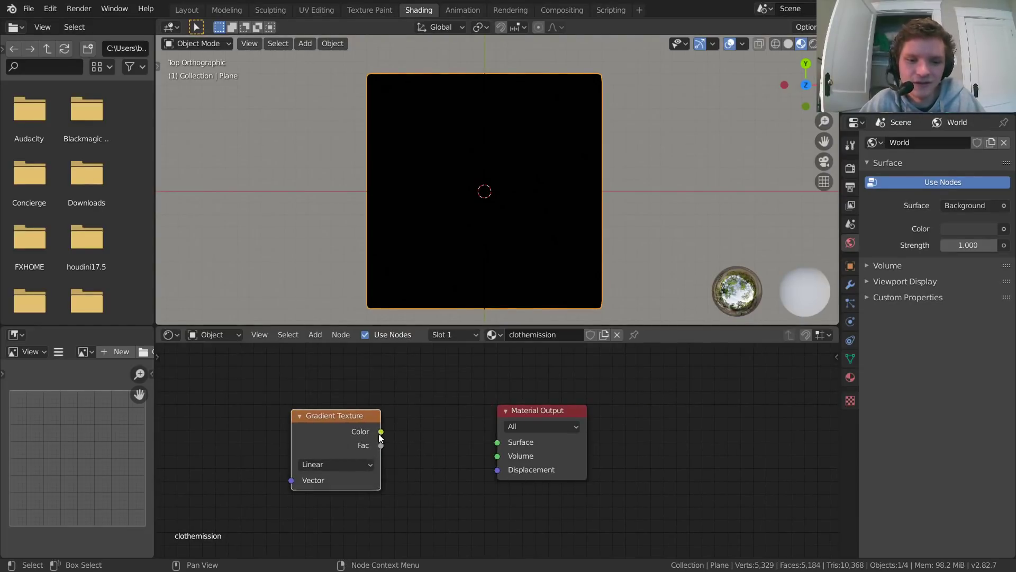
left_click_drag(380, 432, 498, 442)
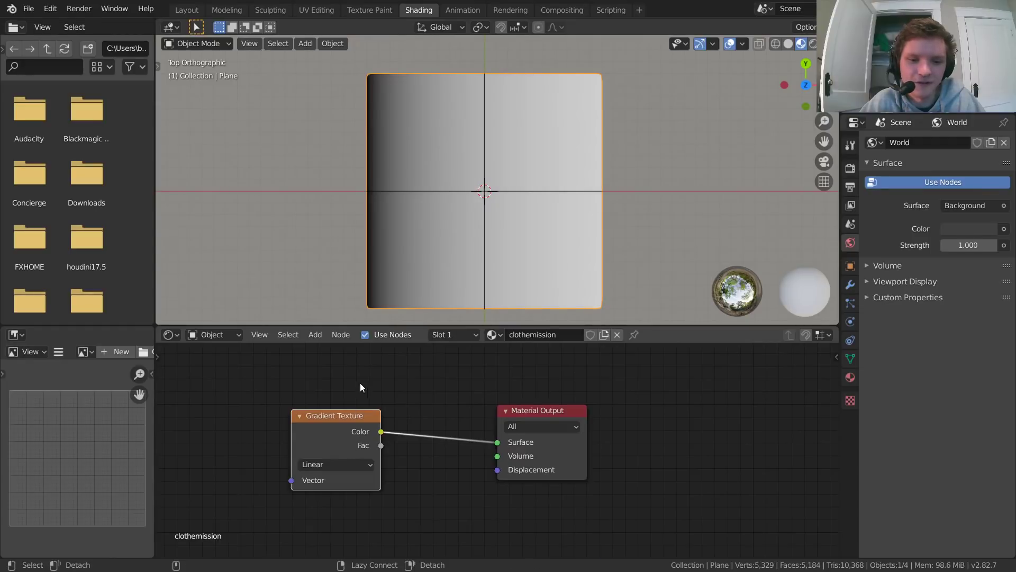
right_click_drag(336, 377, 350, 400, "alt")
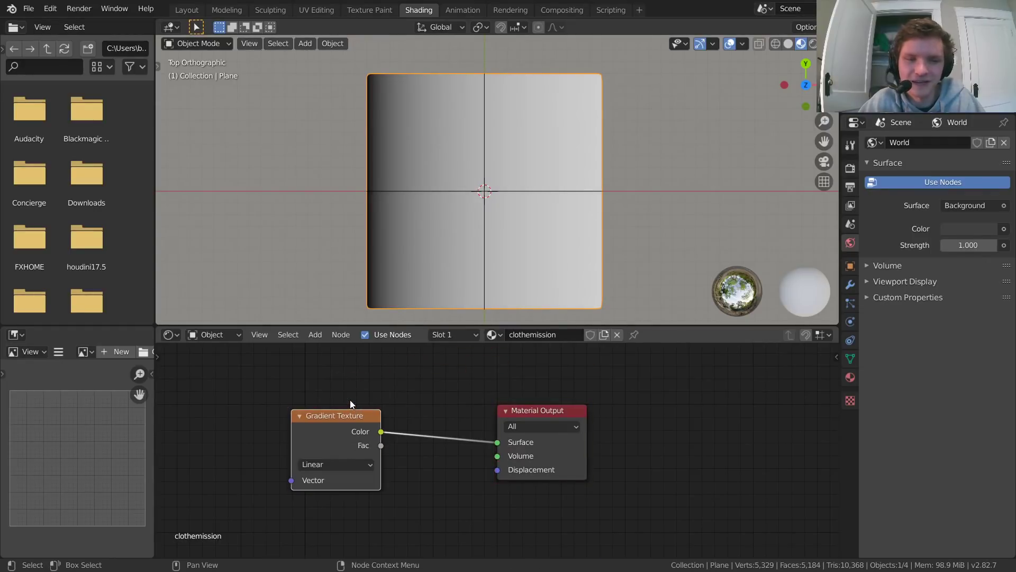
Step: Search the add-on preferences for "node" to check whether Node Wrangler is enabled
left_click(51, 8)
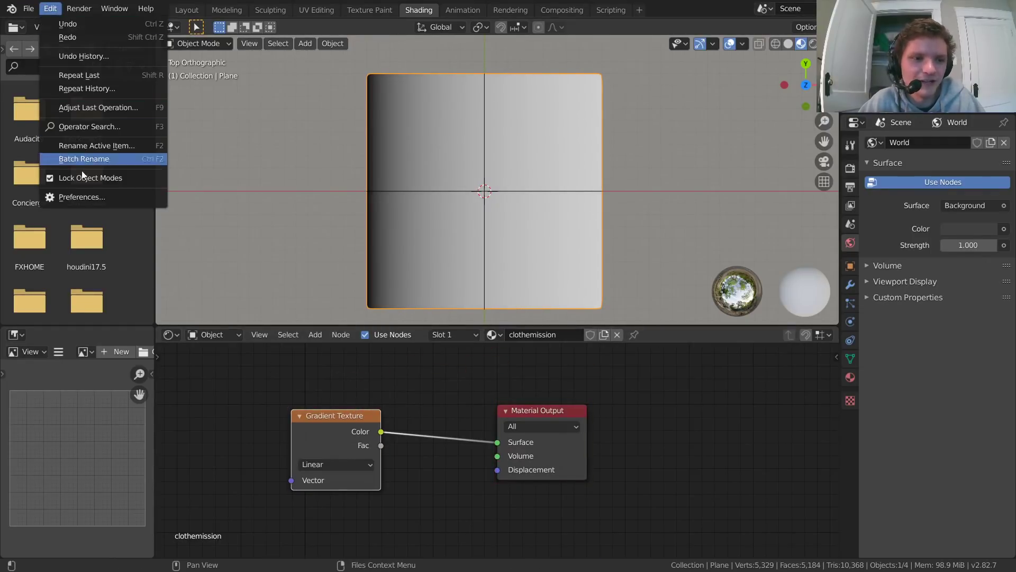
left_click(81, 195)
left_click(396, 68)
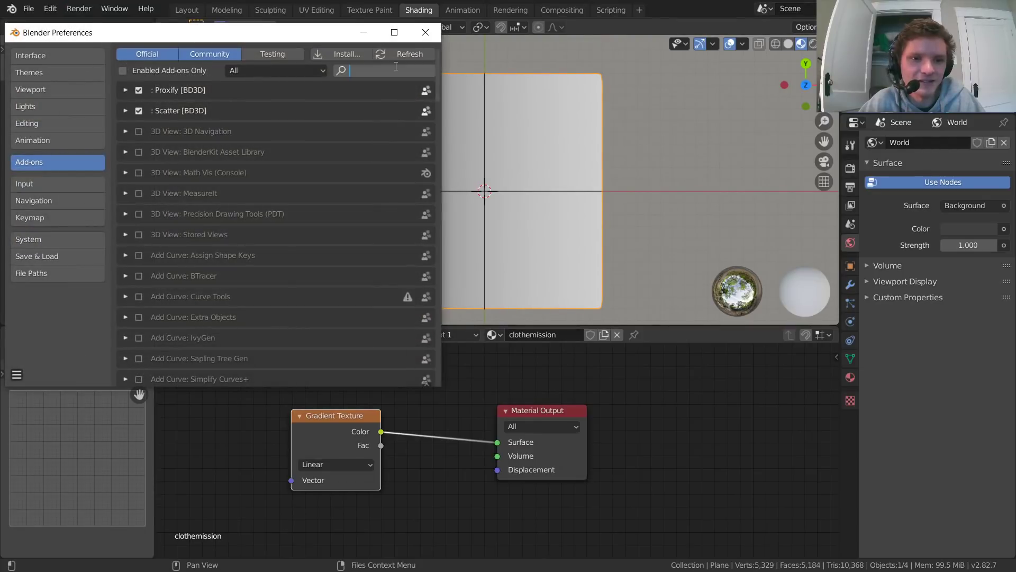
type("node")
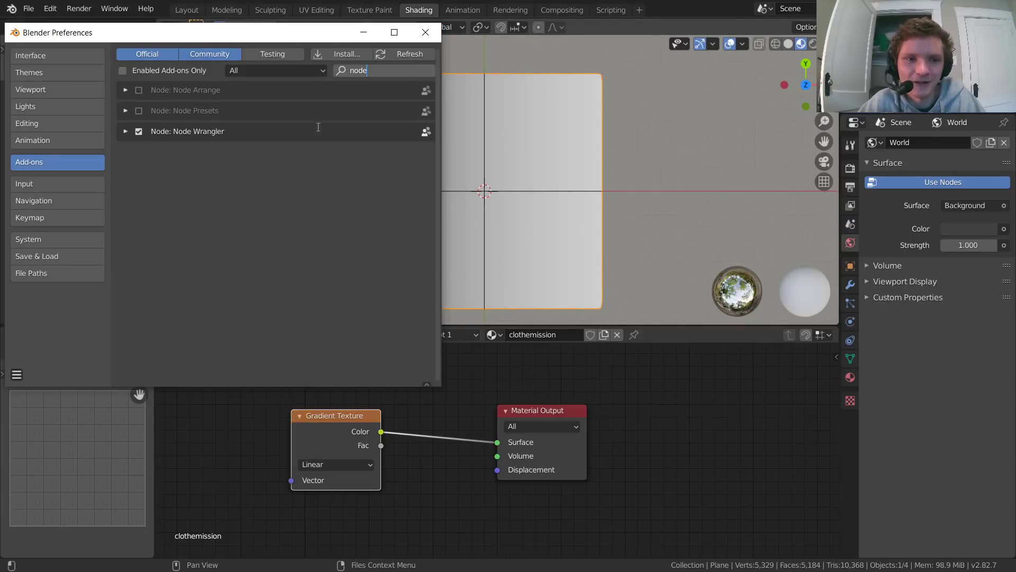
left_click(425, 33)
Step: Set the Gradient Texture type to Quadratic sphere
left_click_drag(464, 393, 471, 387)
left_click(420, 437)
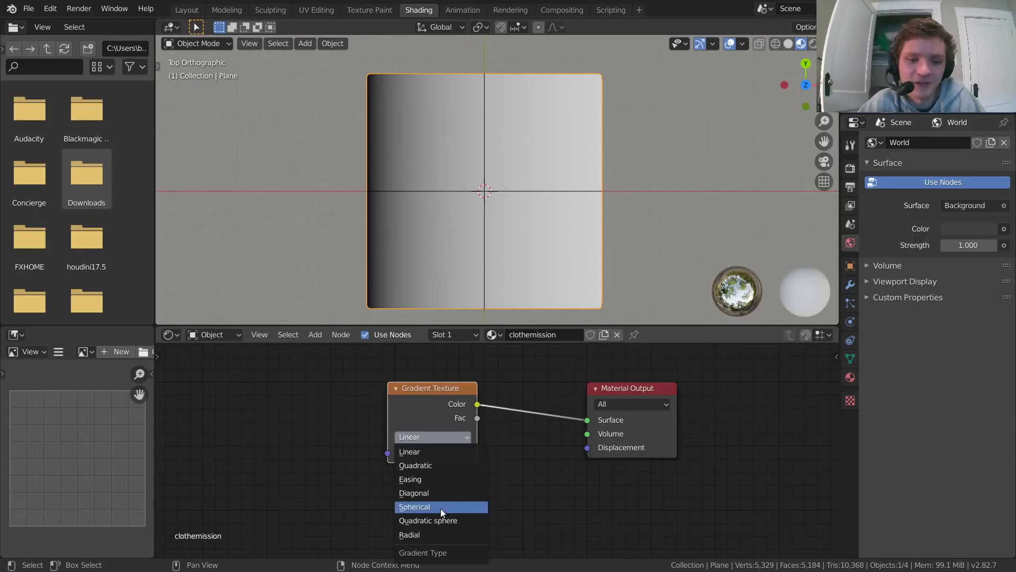
left_click(440, 521)
middle_click_drag(344, 443, 487, 456)
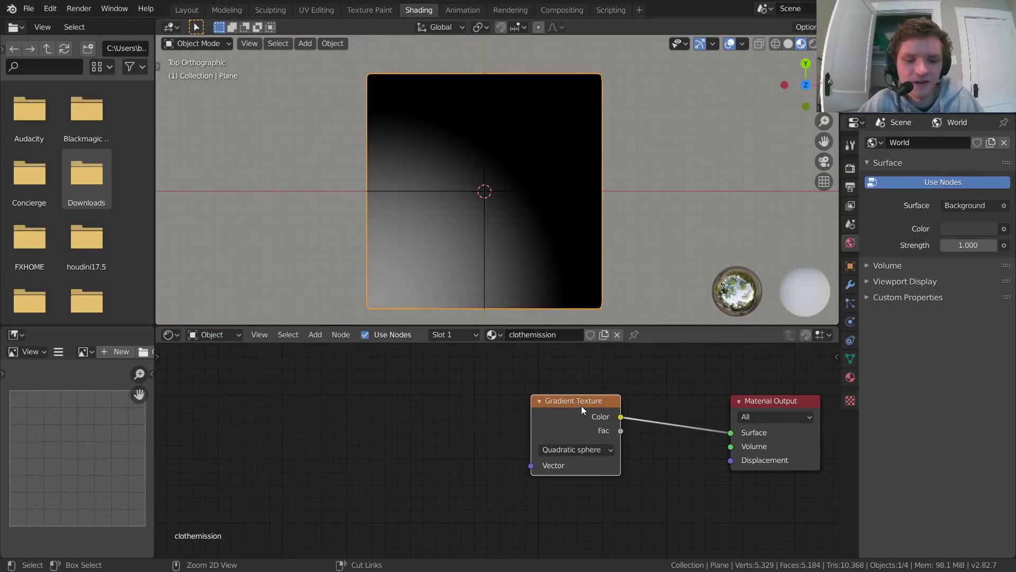
Step: Add Texture Coordinate and Mapping nodes to the Gradient Texture and feed Object coordinates into the Mapping's Vector
key("ctrl+t")
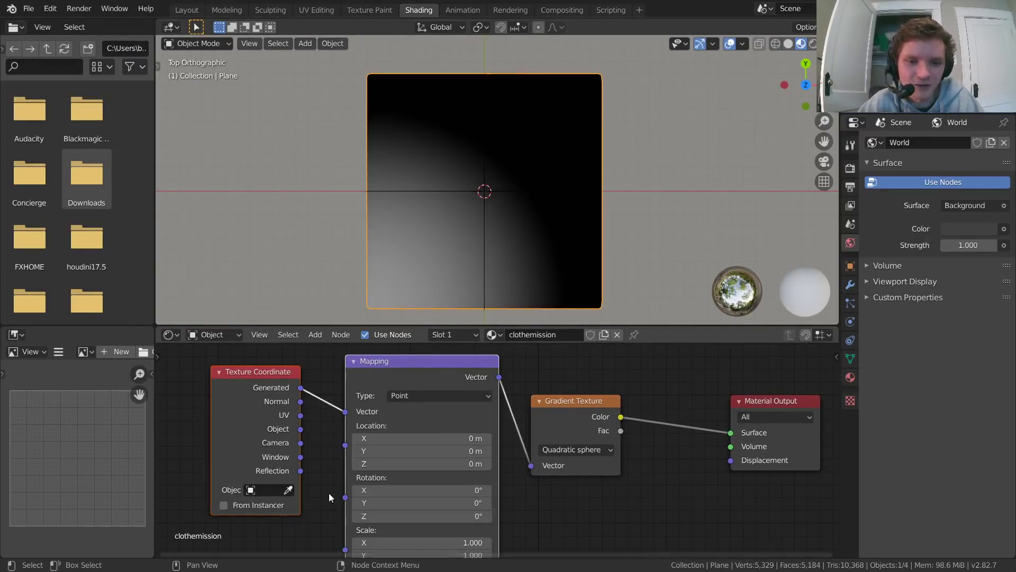
middle_click_drag(313, 434, 347, 447)
left_click_drag(349, 434, 393, 416)
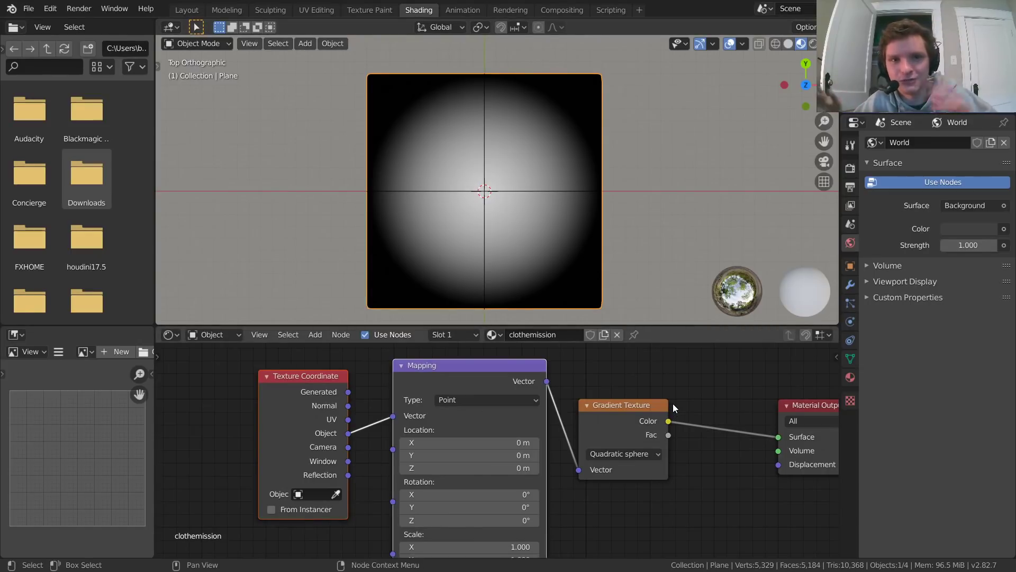
Step: Duplicate the Gradient Texture below the original and connect the Mapping's Vector output to the copy
middle_click_drag(727, 472, 722, 467)
scroll(722, 468, "down", 2)
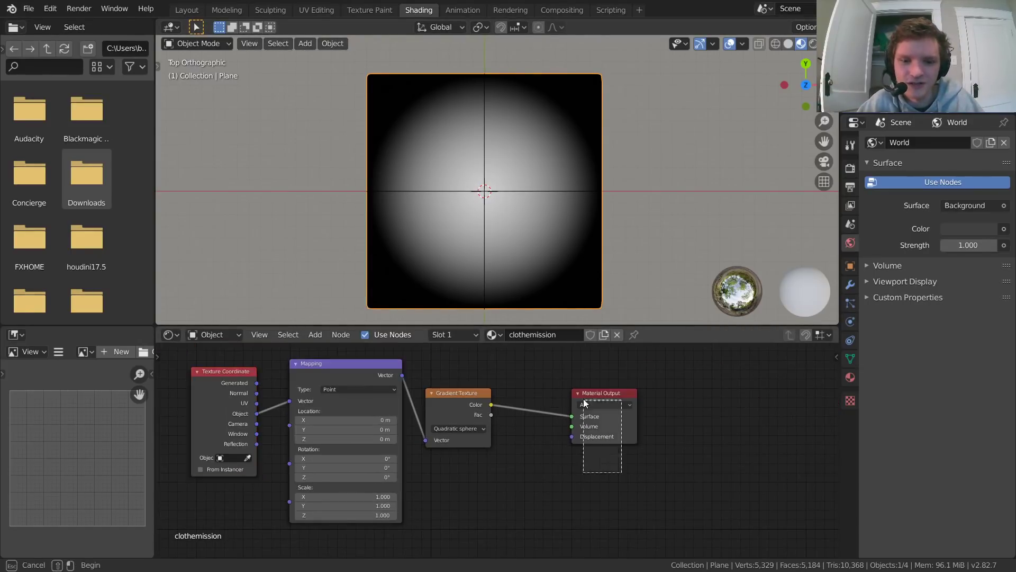
left_click_drag(459, 393, 482, 367)
key("shift+d")
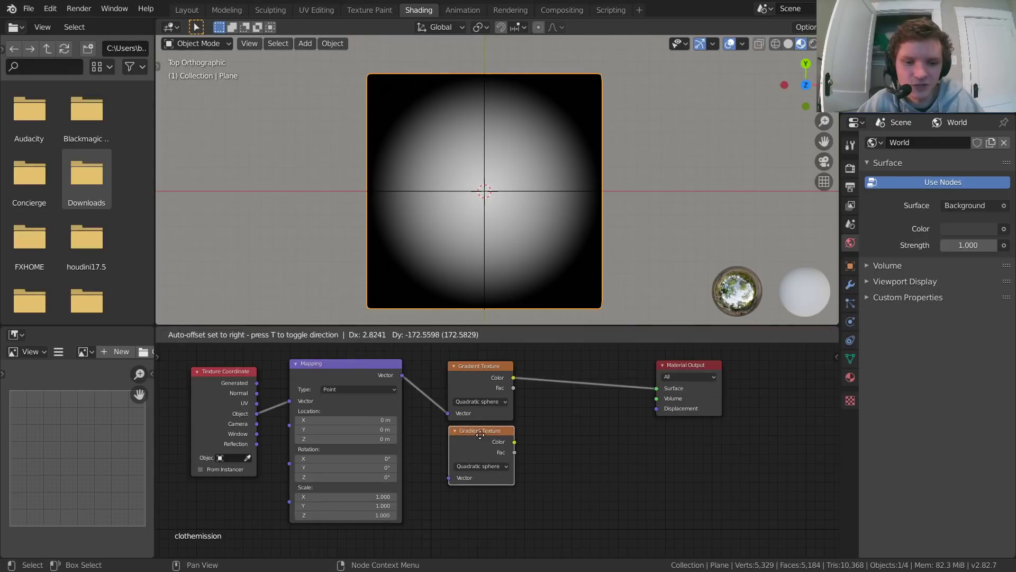
left_click(483, 431)
left_click_drag(414, 398, 449, 475)
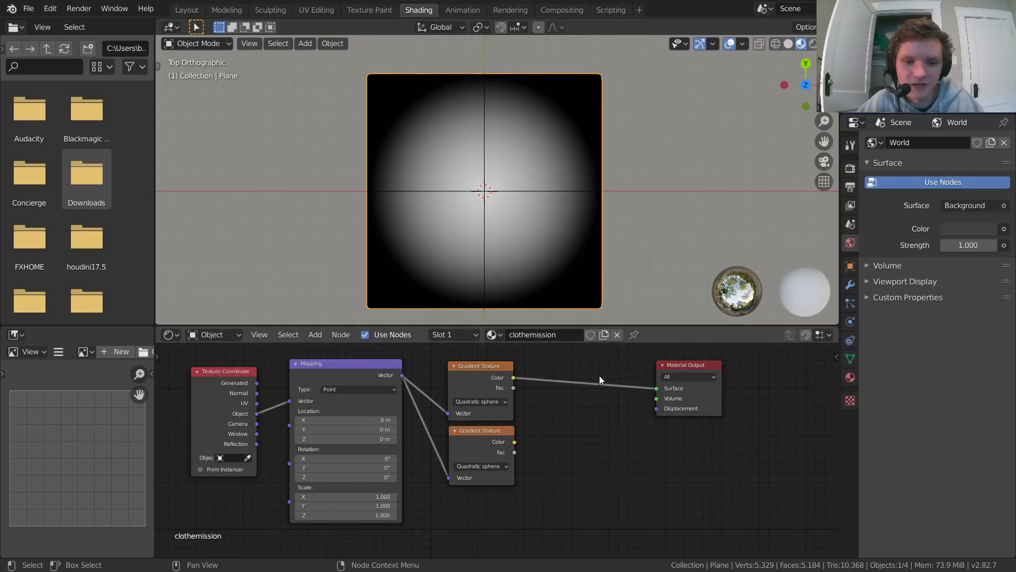
Step: Insert a Math node set to Subtract before the Material Output, subtracting the second gradient's Color from the first
key("shift+a")
left_click(558, 371)
type("add")
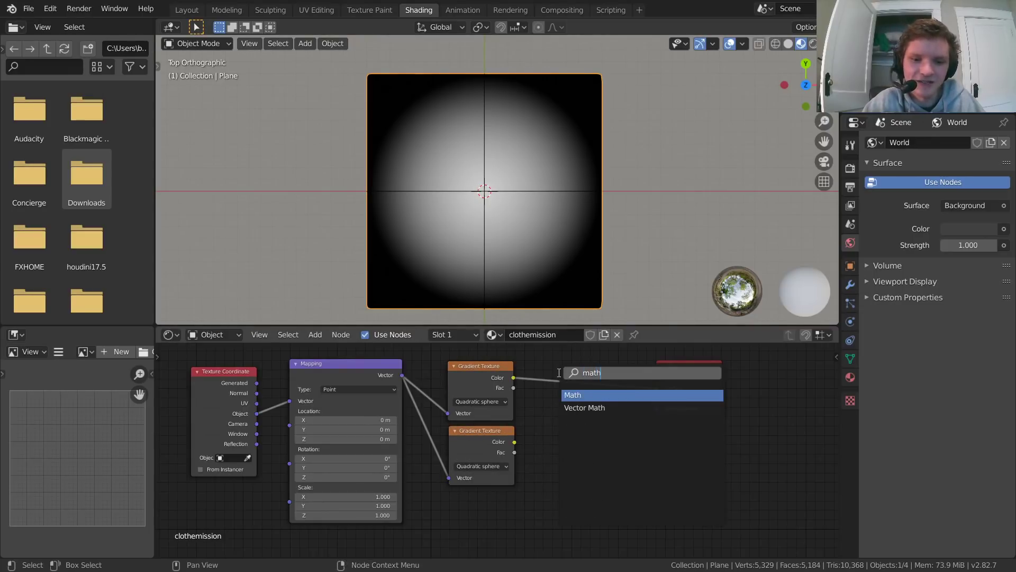
key("Return")
left_click(554, 371)
left_click(570, 399)
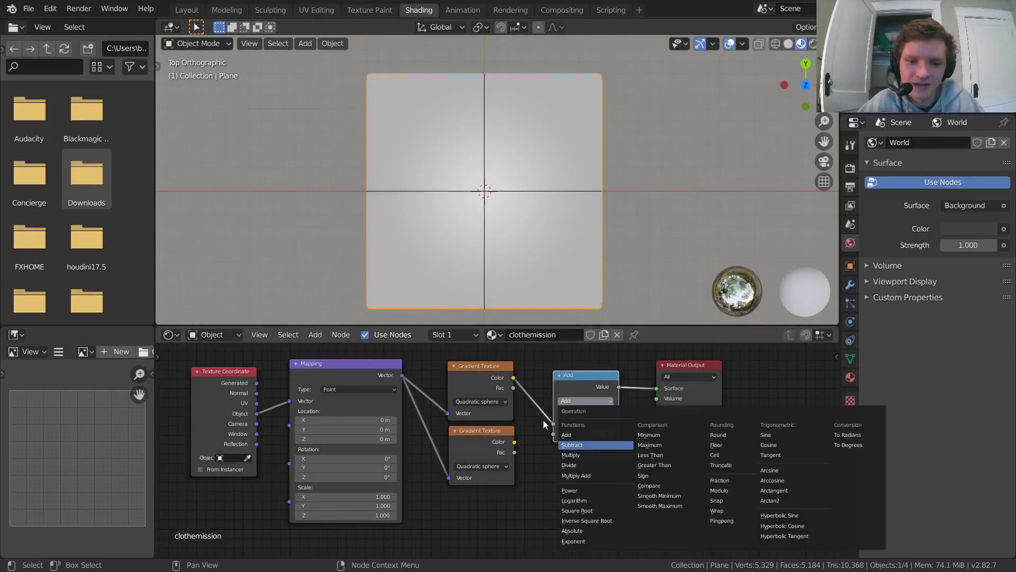
left_click(571, 417)
left_click_drag(514, 442, 553, 433)
scroll(566, 439, "up", 2)
middle_click_drag(587, 443, 421, 455)
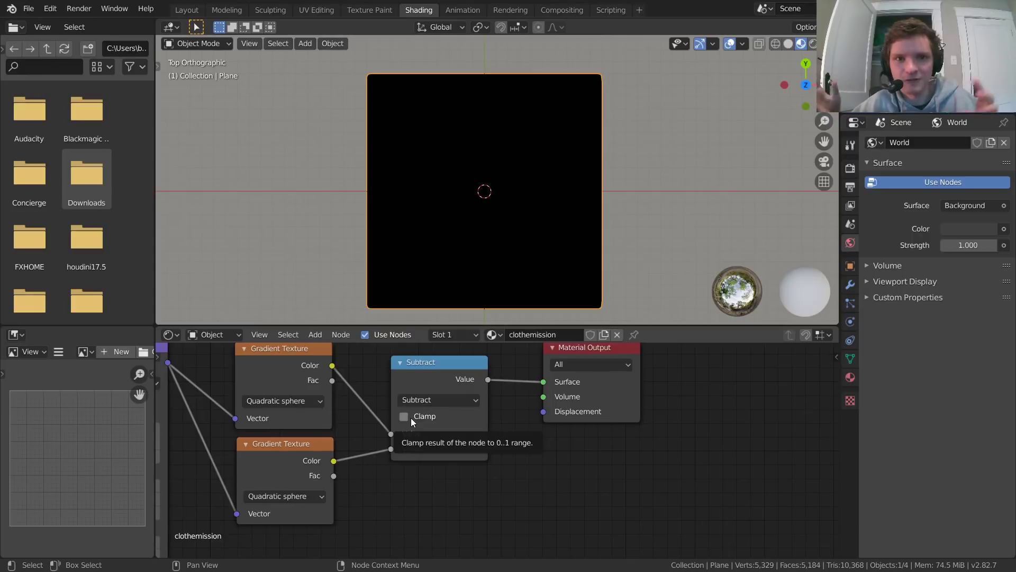
Step: Make room beside the Subtract node and insert a ColorRamp between the second Gradient Texture and Subtract
left_click_drag(627, 463, 404, 396)
key("g")
left_click(533, 402)
key("shift+a")
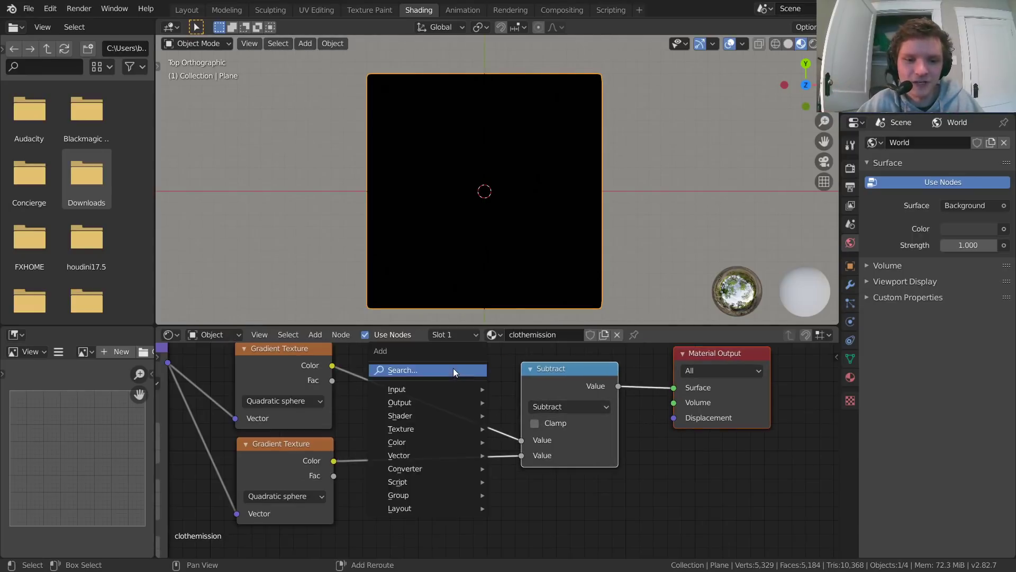
left_click(454, 368)
type("color")
key("Down")
key("Return")
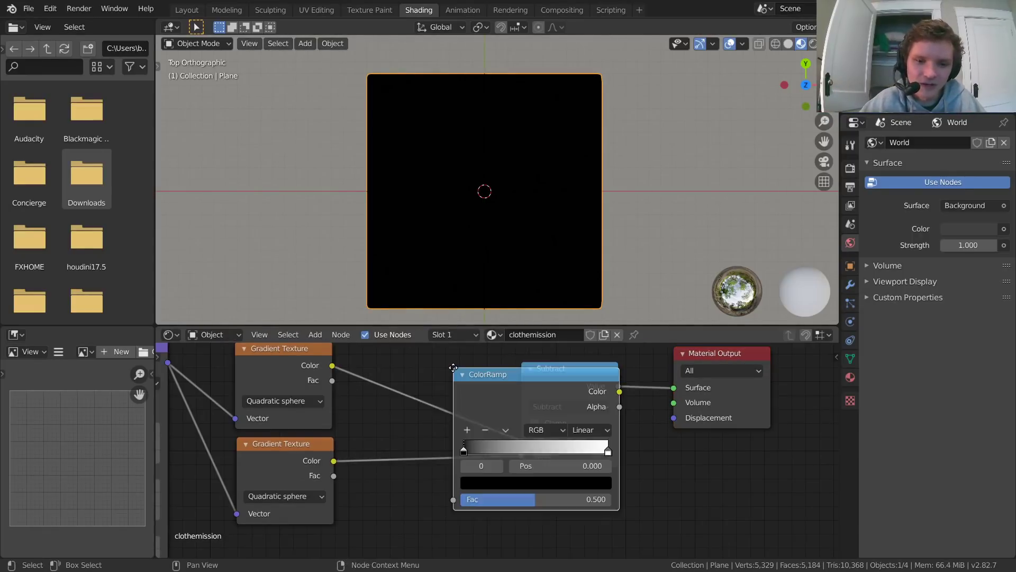
left_click(378, 442)
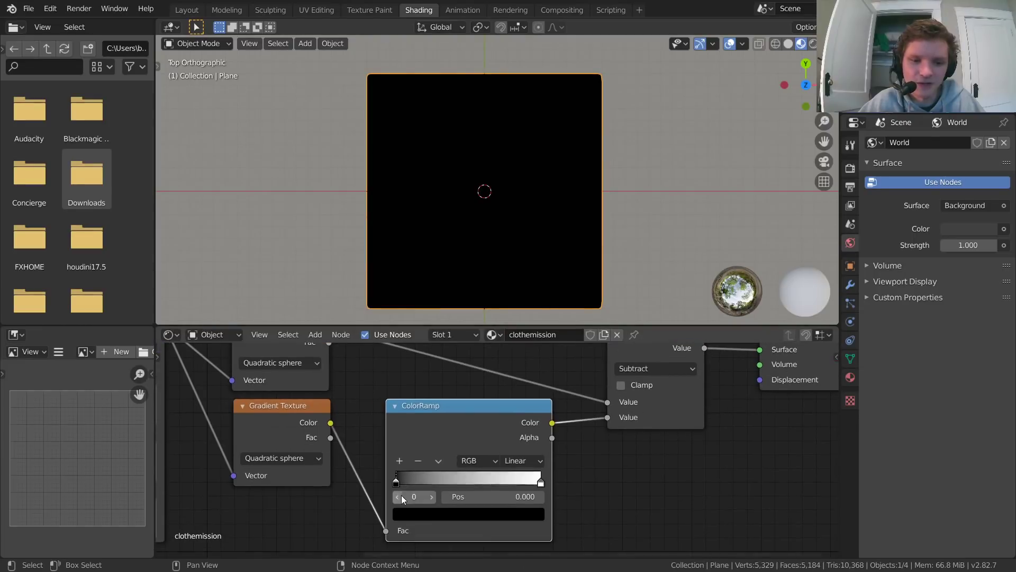
Step: Set the ColorRamp to Constant interpolation with the black stop at the start and the white stop at 0.460
left_click_drag(396, 481, 430, 481)
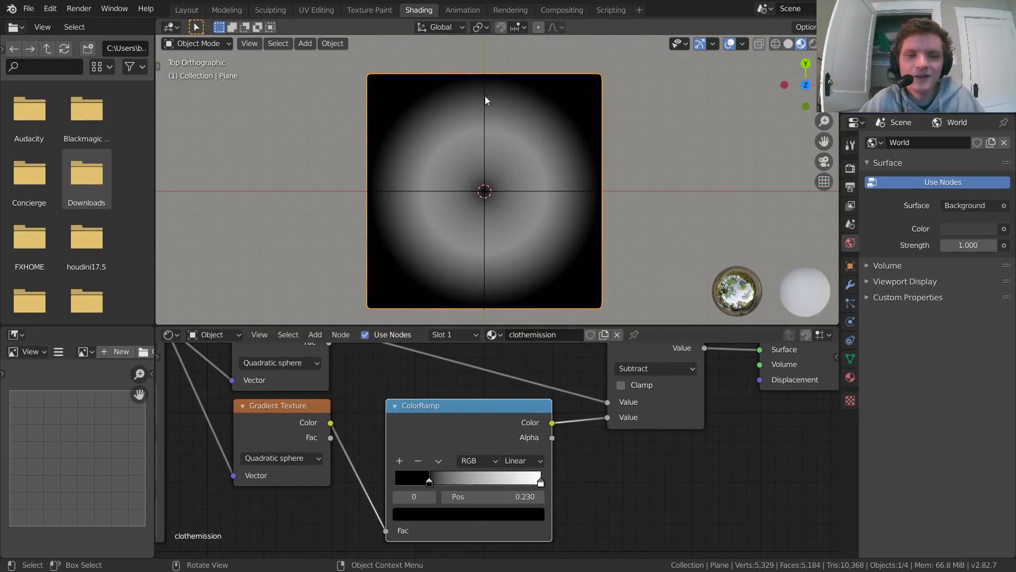
left_click(523, 462)
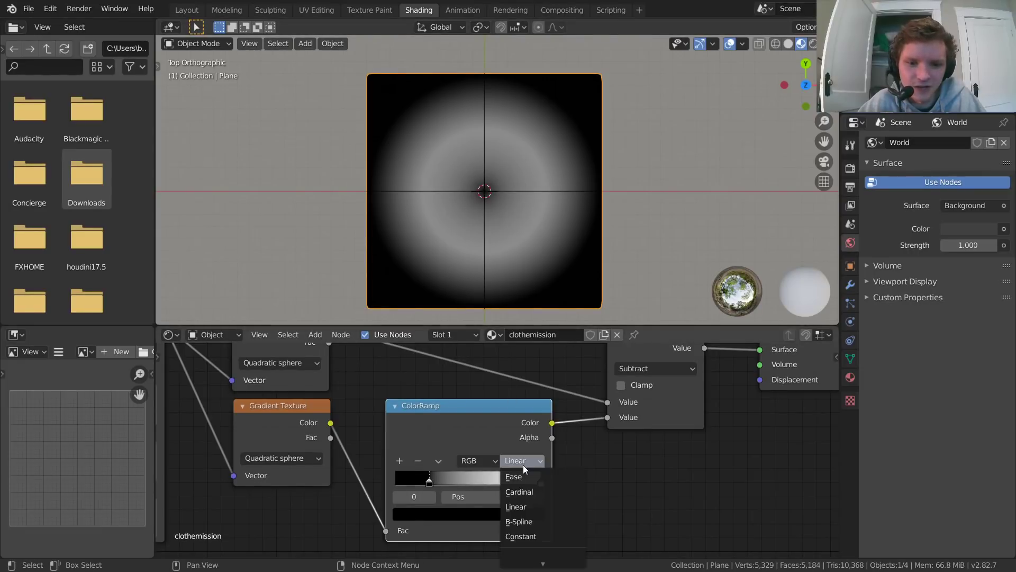
left_click(538, 534)
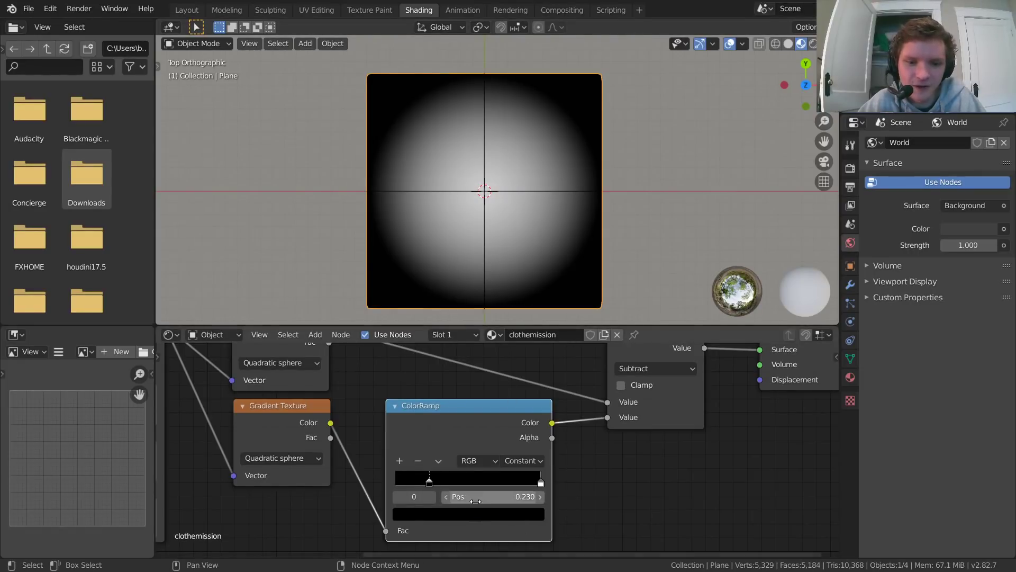
left_click_drag(470, 497, 352, 497)
left_click(432, 497)
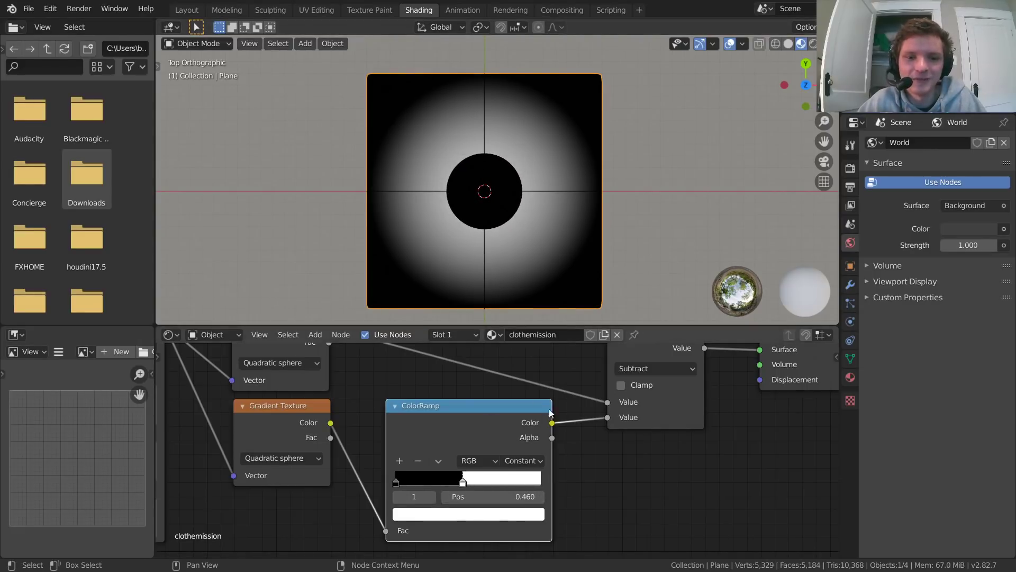
Step: Delete the Mapping, gradient, ColorRamp and Subtract nodes, and move the Texture Coordinate node closer to the Material Output
scroll(542, 395, "down", 3)
middle_click_drag(515, 442, 578, 432)
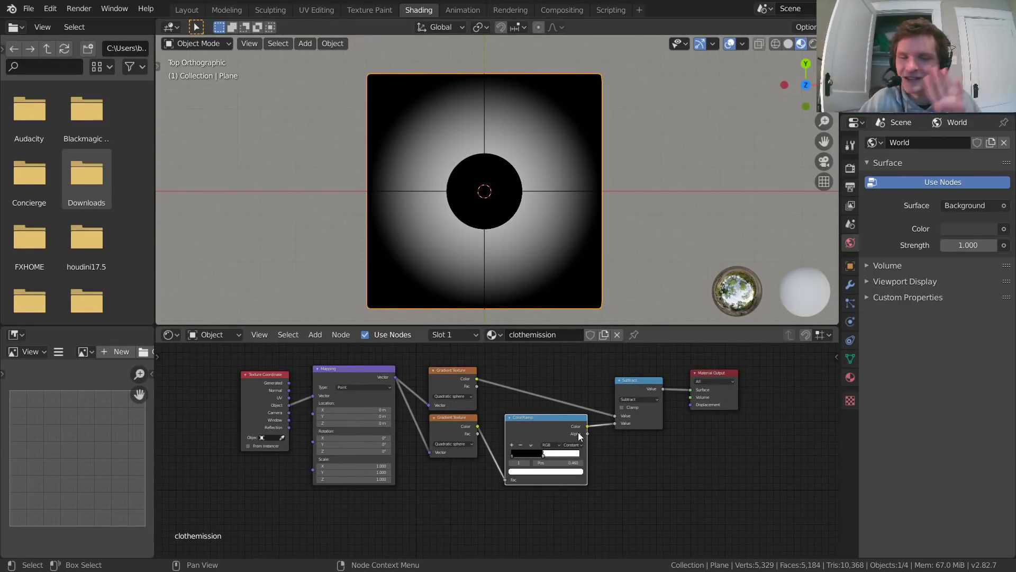
left_click_drag(663, 487, 325, 389)
key("x")
left_click_drag(360, 457, 276, 421)
key("g")
left_click(598, 405)
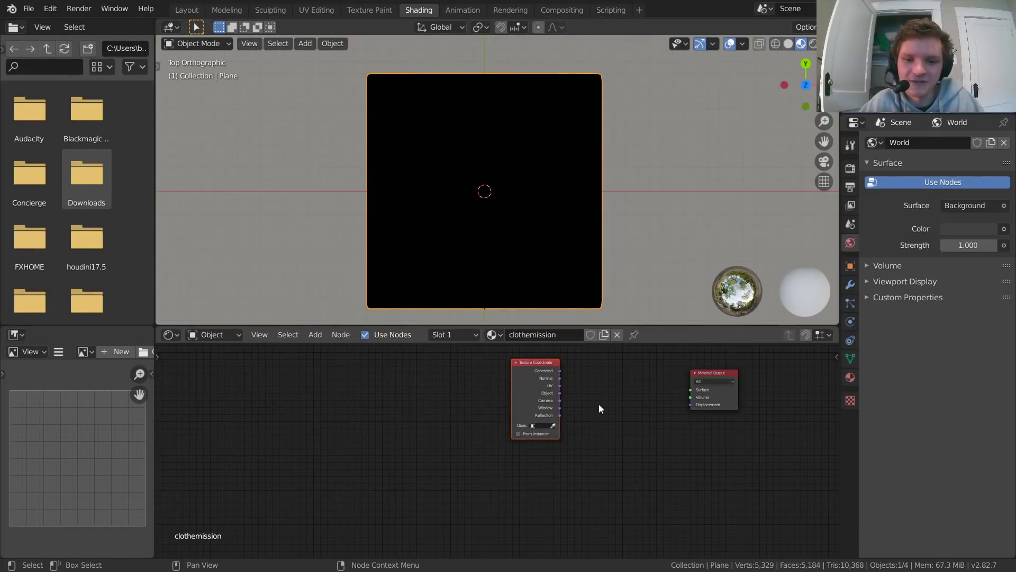
Step: Position the Texture Coordinate node and connect its Object output directly to the Material Output's Surface
middle_click_drag(669, 400, 419, 433)
scroll(446, 444, "up", 3)
middle_click_drag(334, 411, 506, 431)
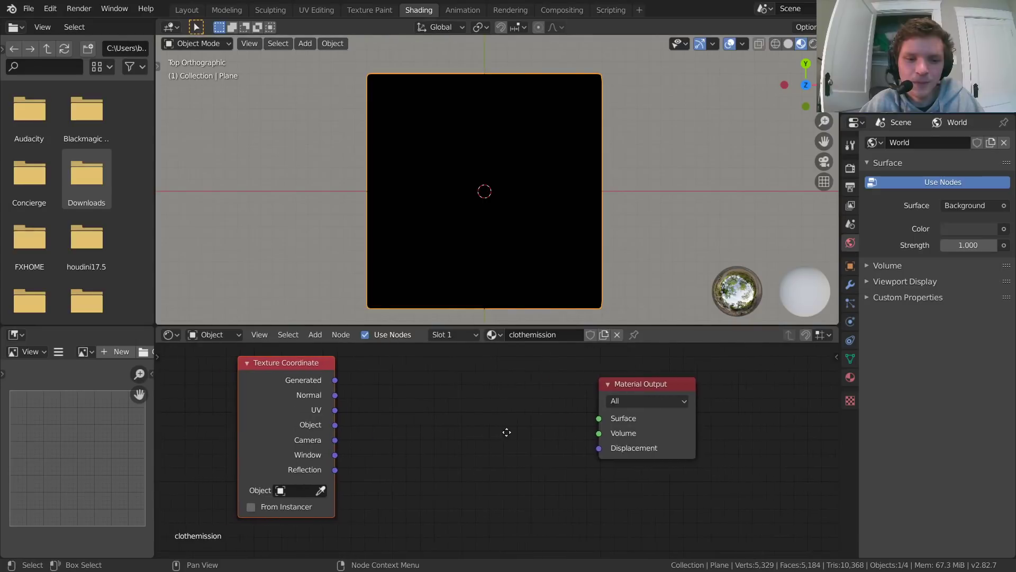
left_click_drag(297, 362, 272, 364)
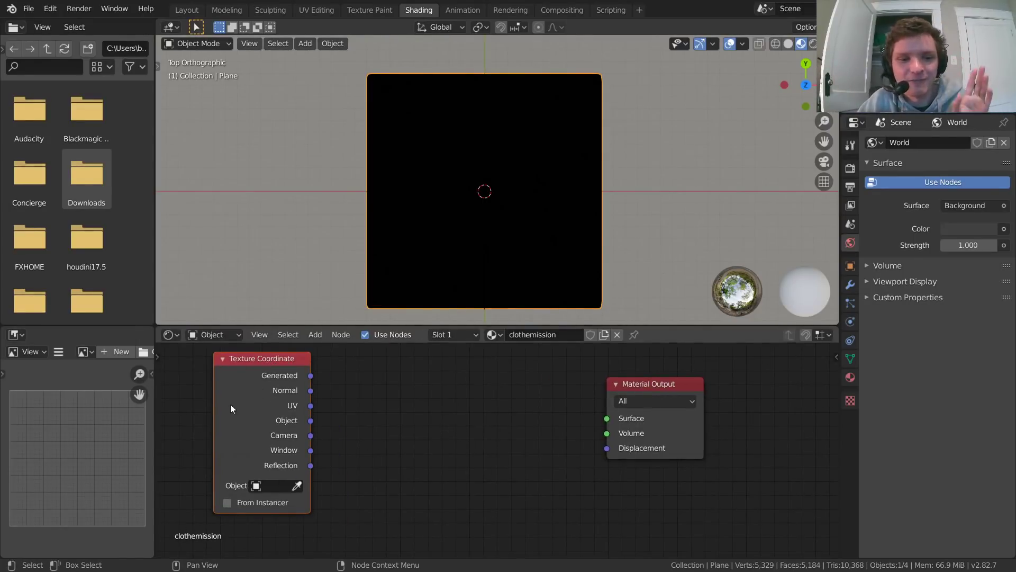
left_click_drag(311, 421, 600, 422)
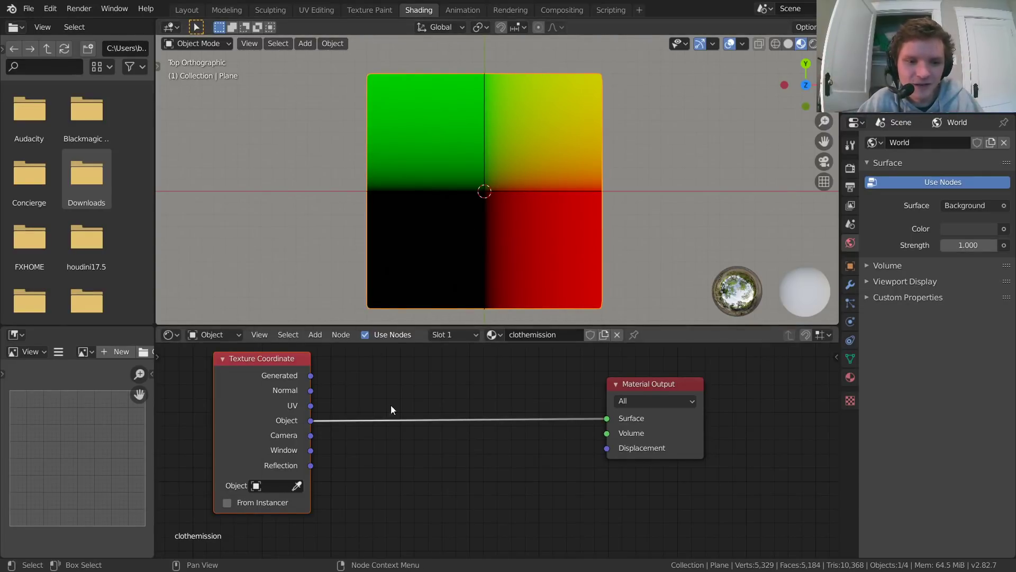
middle_click_drag(390, 405, 385, 426)
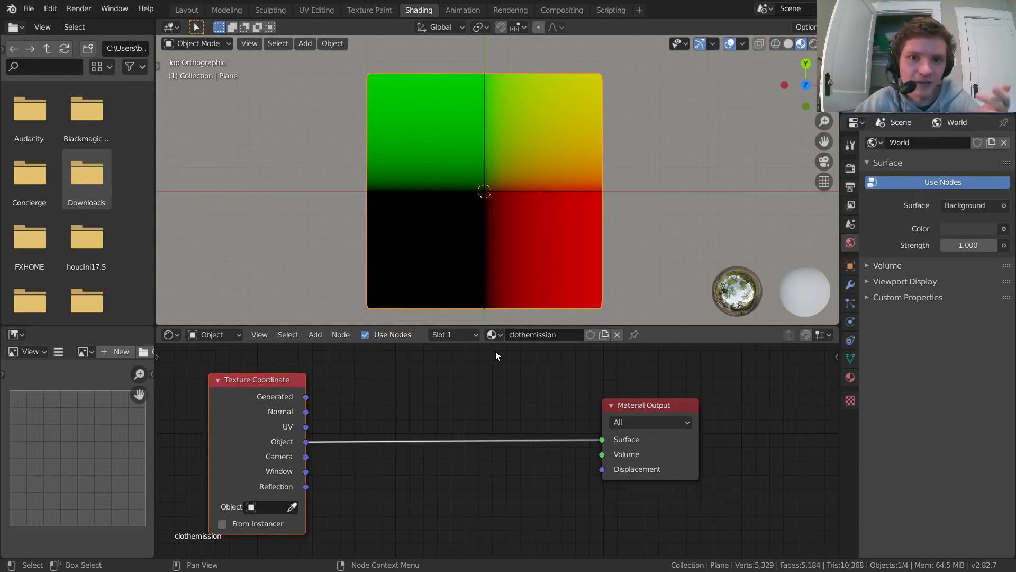
Step: Change the Image Editor area to a Text Editor and create a new text block
left_click(16, 334)
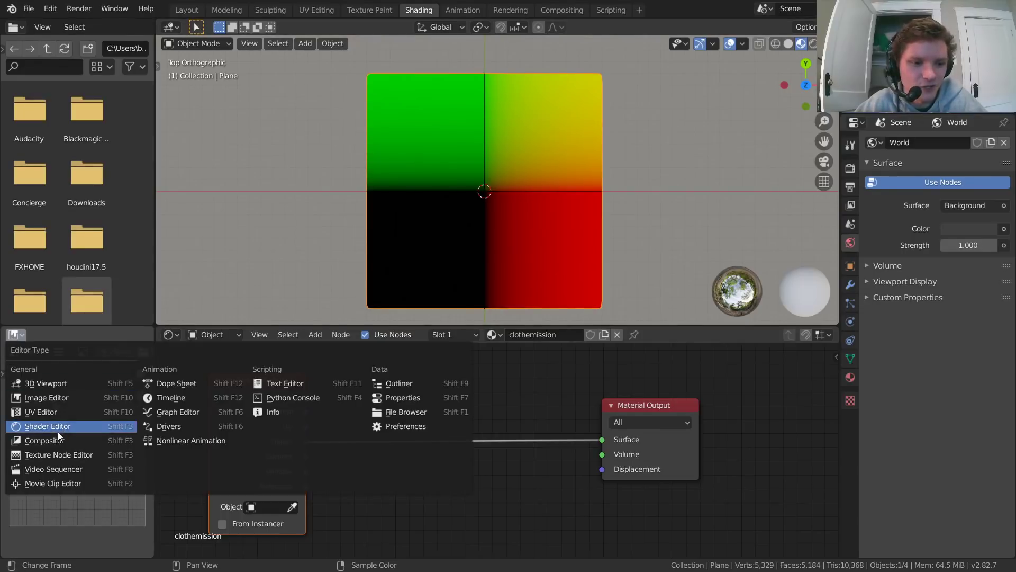
left_click(286, 384)
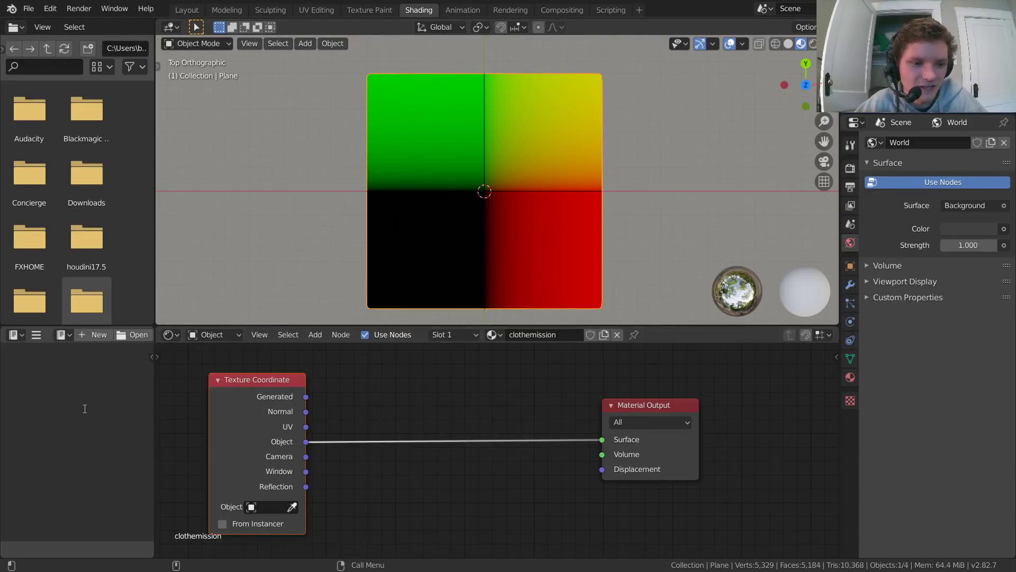
left_click(112, 336)
Step: Write the circle equation "x^2 + y^2 = r^2" on the first line of the text block and start a second line
type("x")
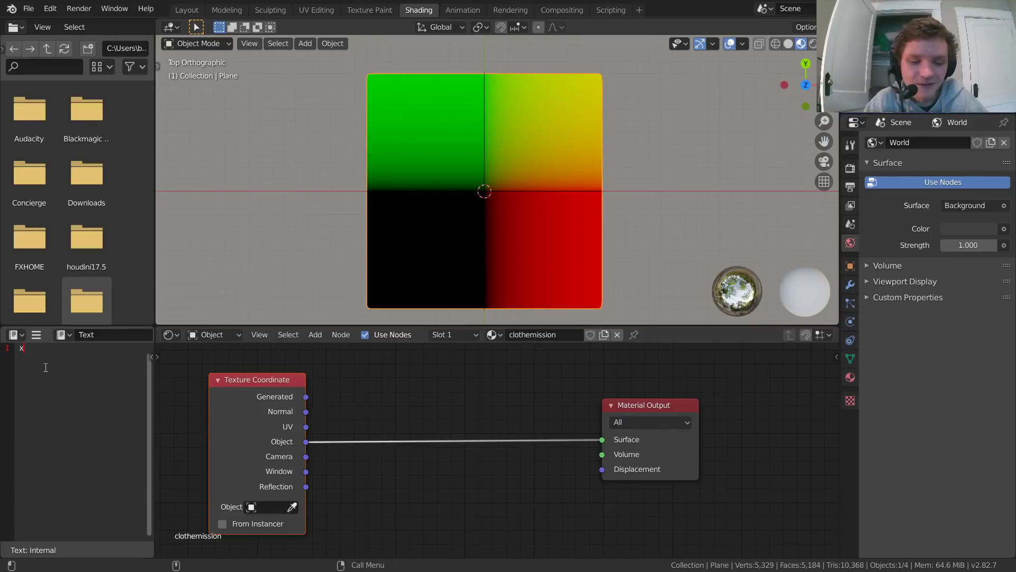
type("^2 + y")
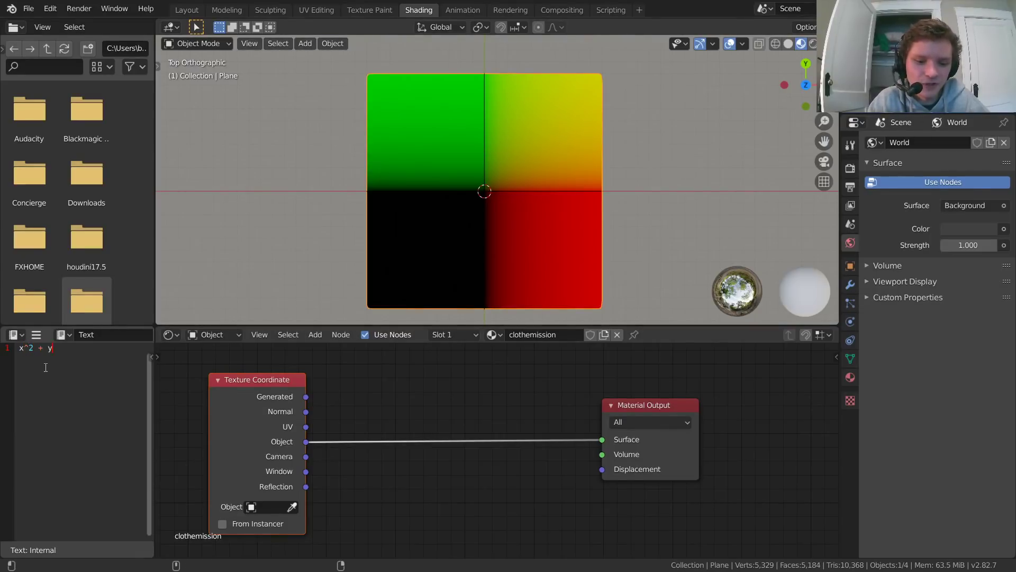
type("^2 = r")
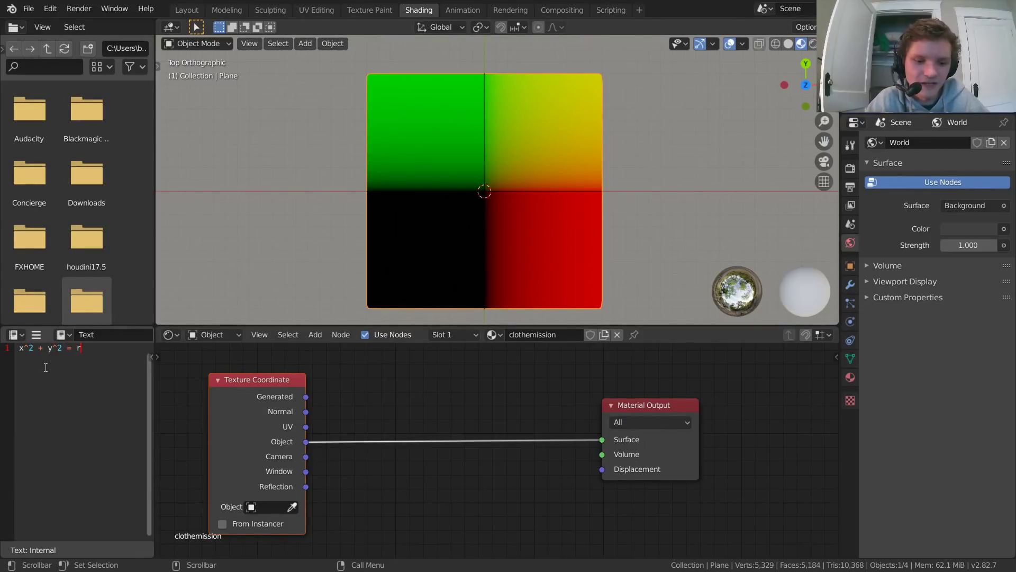
type("^2")
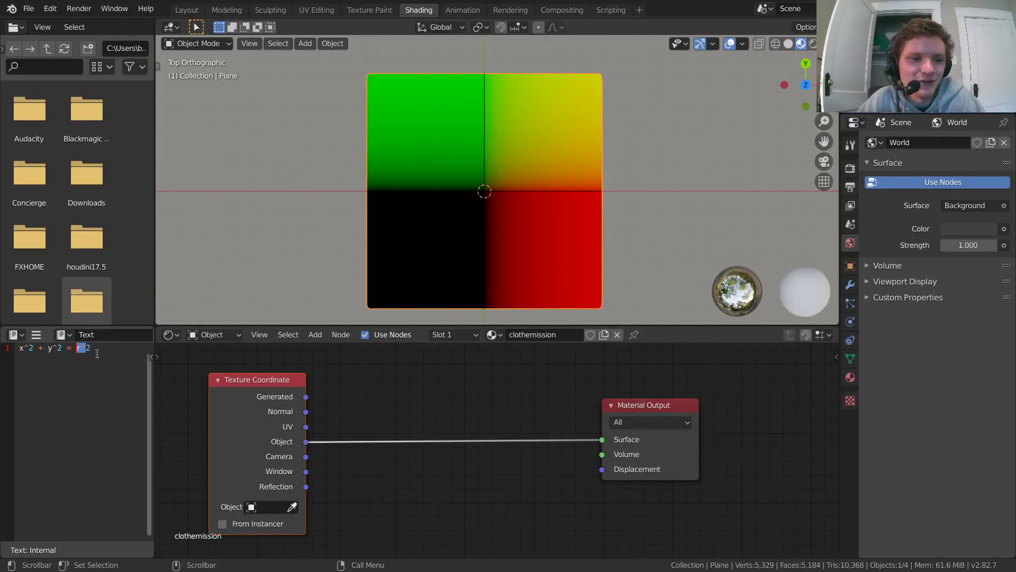
left_click_drag(97, 353, 4, 355)
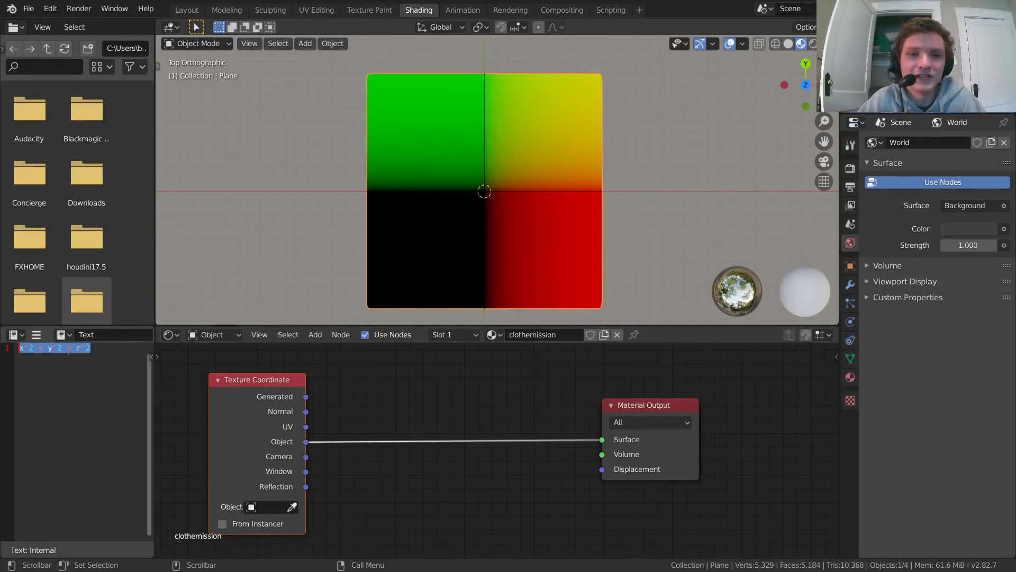
key("Right")
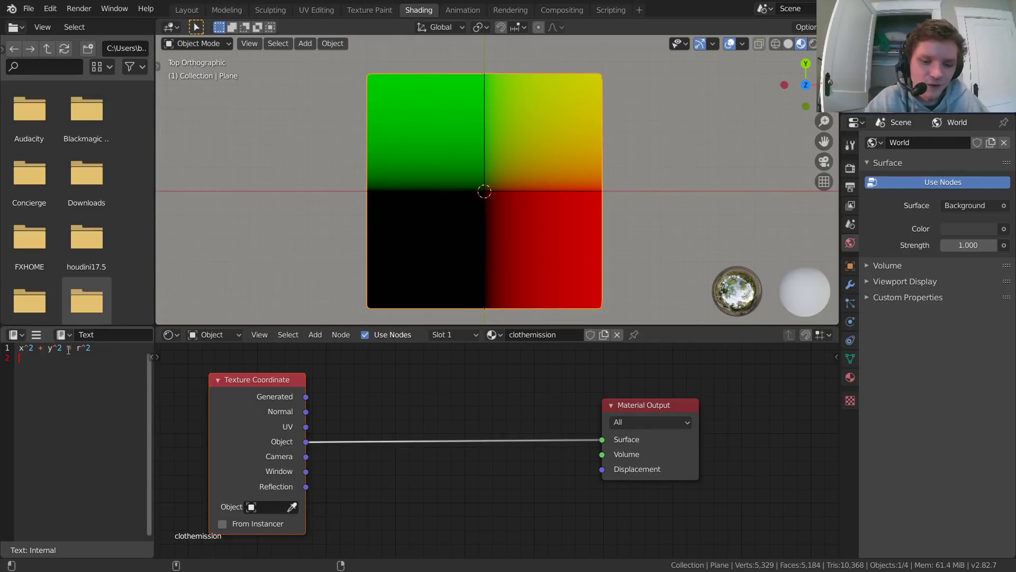
Step: Write the rearranged formula "sqrt(x^2+y^2) = r" on the second line of the text block
type(")")
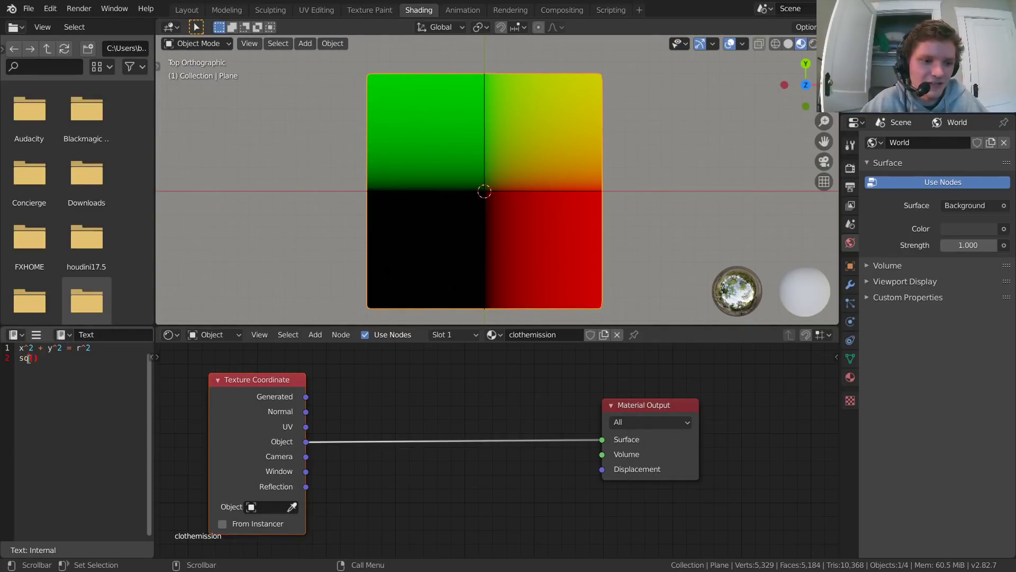
type("x^2+y")
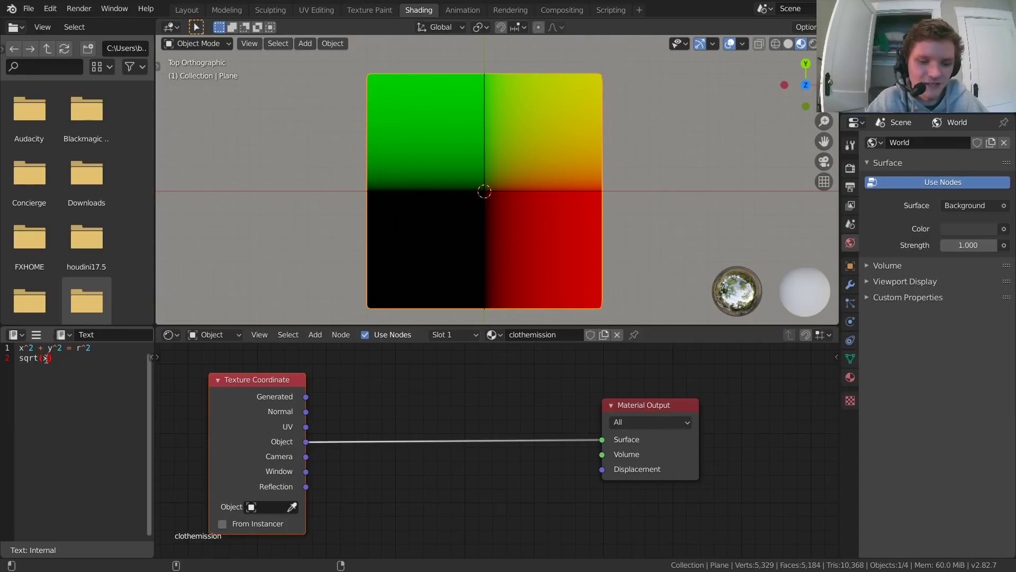
type("^")
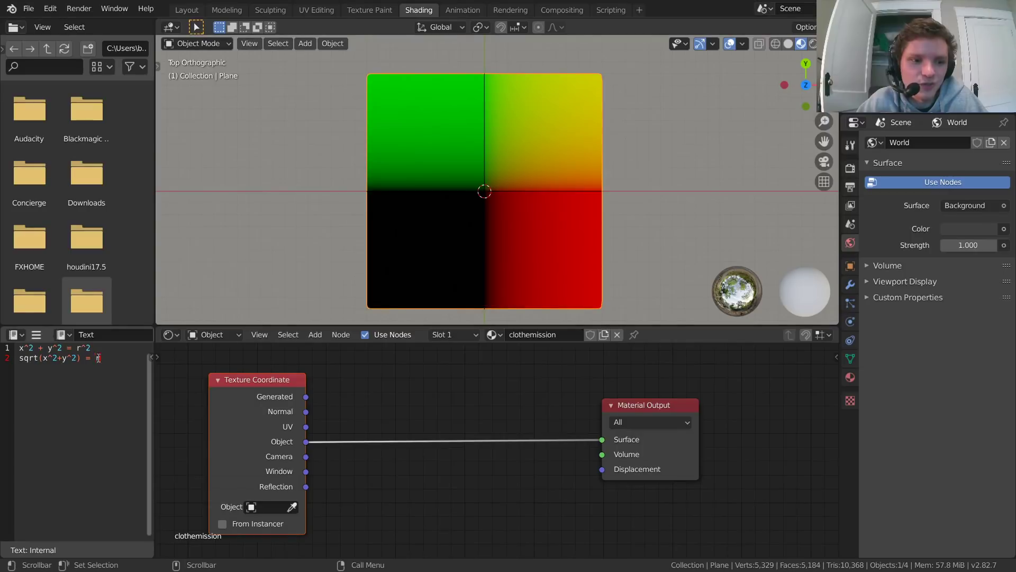
left_click_drag(98, 359, 20, 363)
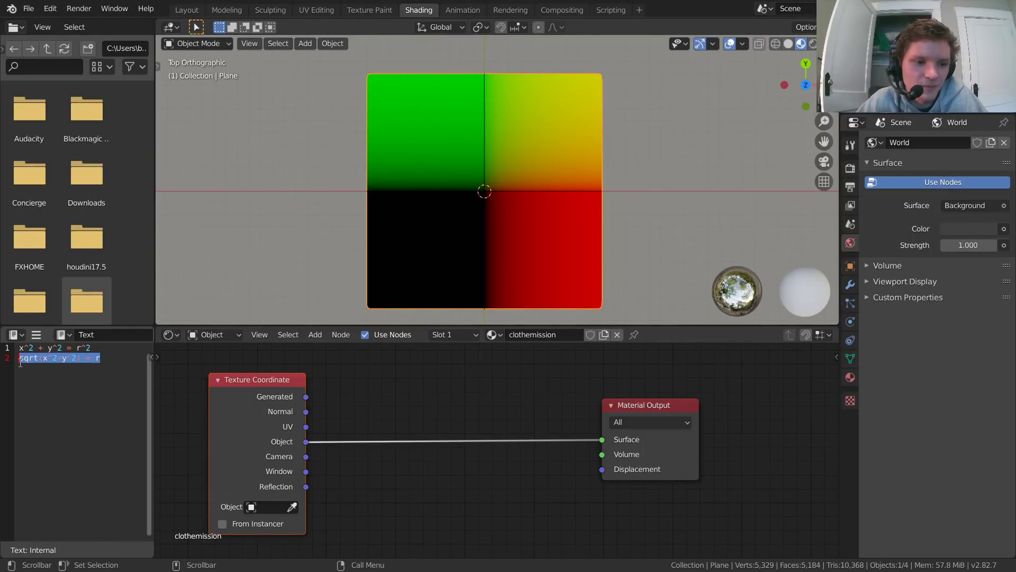
left_click(88, 382)
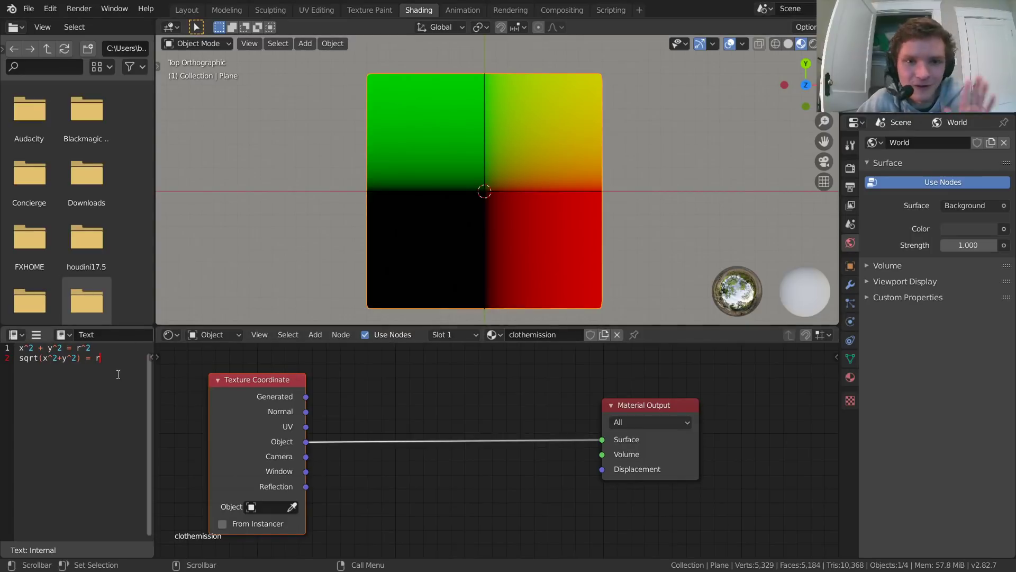
Step: Insert a Separate XYZ node between the Texture Coordinate's Object output and the Material Output's Surface
middle_click_drag(379, 392, 422, 378)
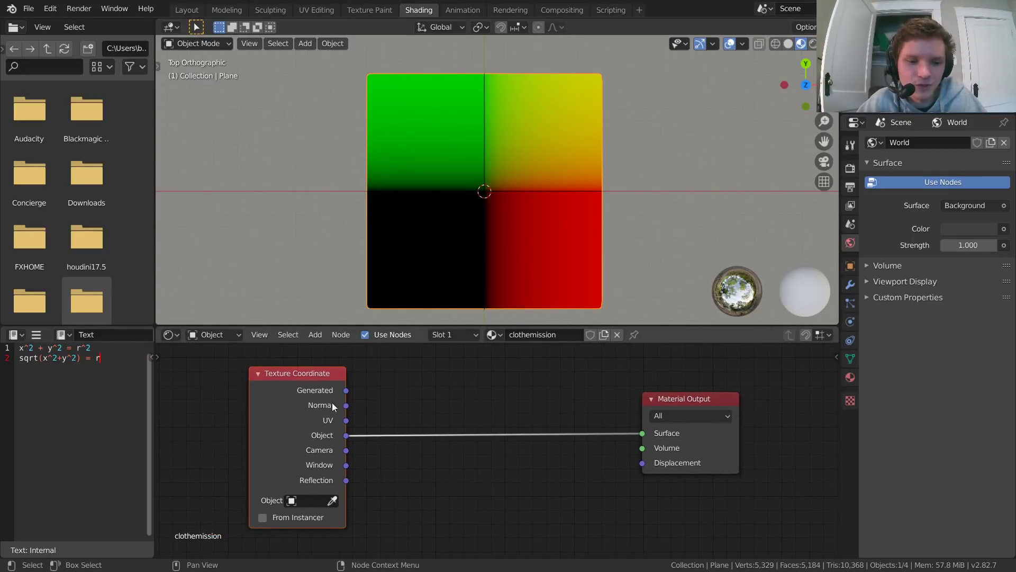
middle_click_drag(363, 434, 312, 432)
key("shift+a")
left_click(379, 370)
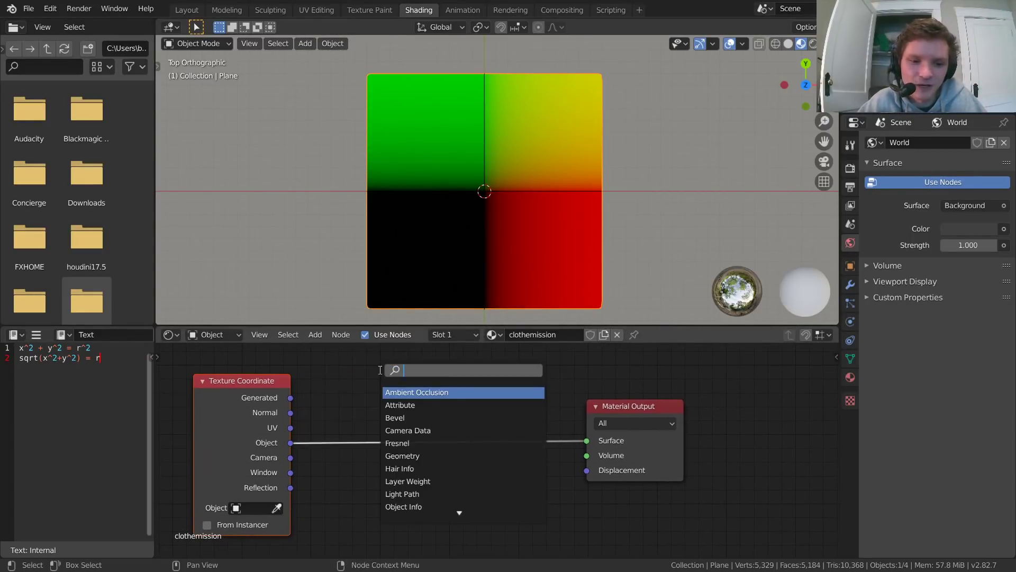
type("sep")
key("Down")
key("Down")
key("Return")
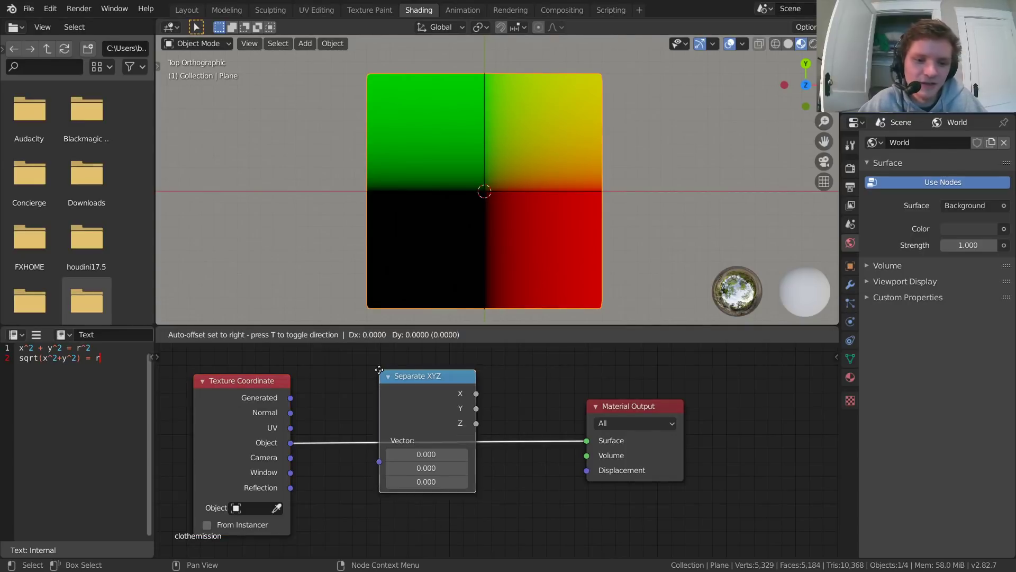
left_click(341, 367)
middle_click_drag(341, 367, 331, 399)
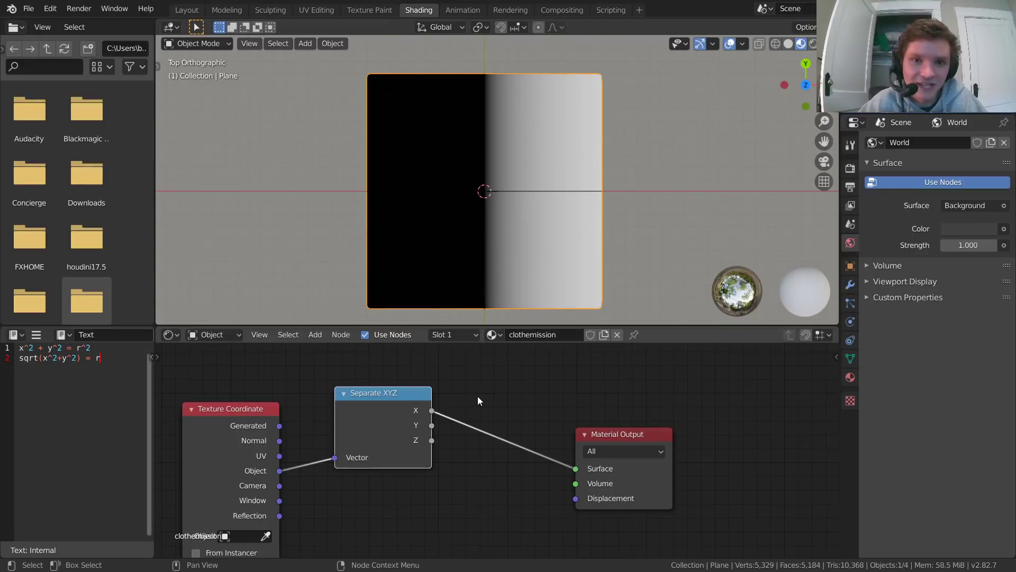
Step: Move the Material Output node farther from Separate XYZ to make room for more nodes
middle_click_drag(473, 430, 329, 425)
left_click_drag(644, 485, 452, 427)
key("g")
left_click(614, 395)
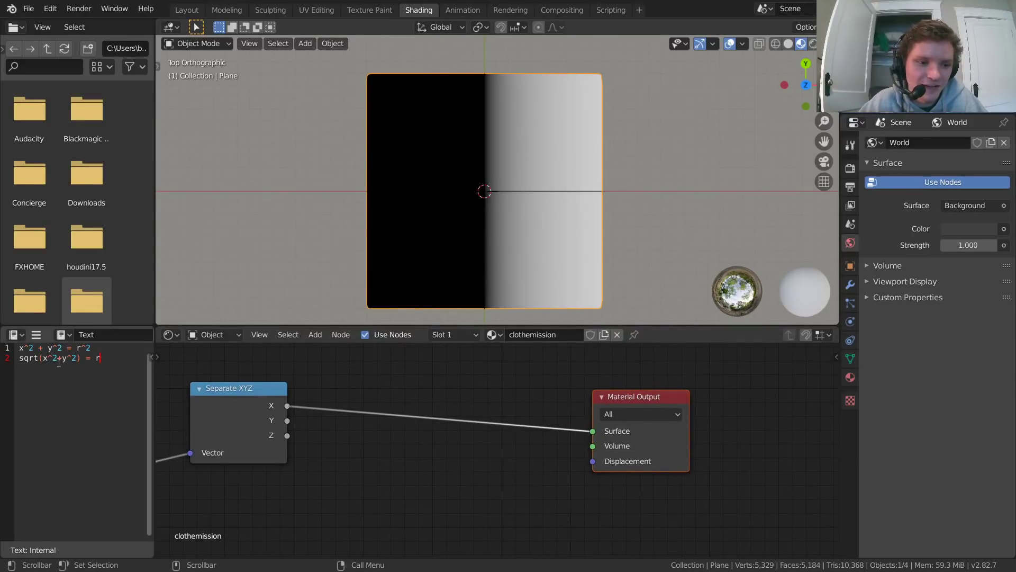
Step: Insert a Math node on the link from Separate XYZ's X output to the Material Output and place it slightly above Separate XYZ
middle_click_drag(373, 358, 390, 367)
key("shift+a")
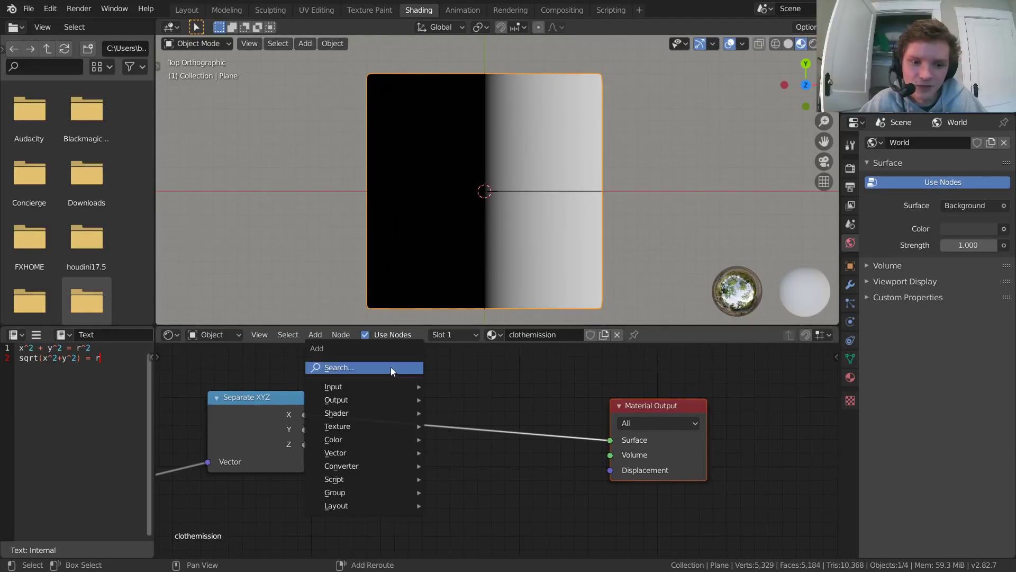
left_click(390, 366)
type("math")
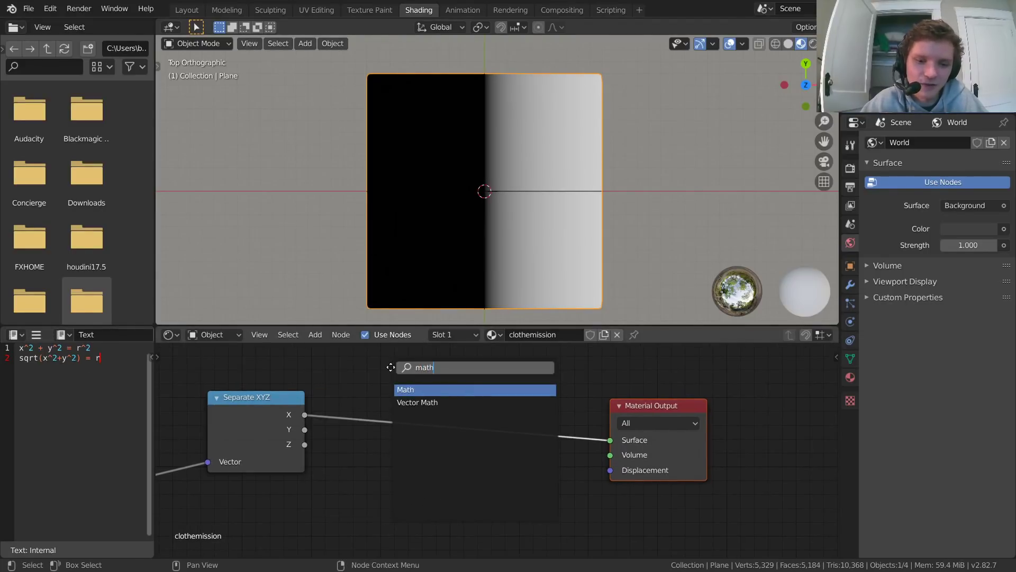
key("Return")
left_click(391, 367)
middle_click_drag(424, 409, 449, 444)
left_click_drag(455, 410, 409, 351)
Step: Set the Math node's operation to Power with an exponent of 2
left_click(411, 390)
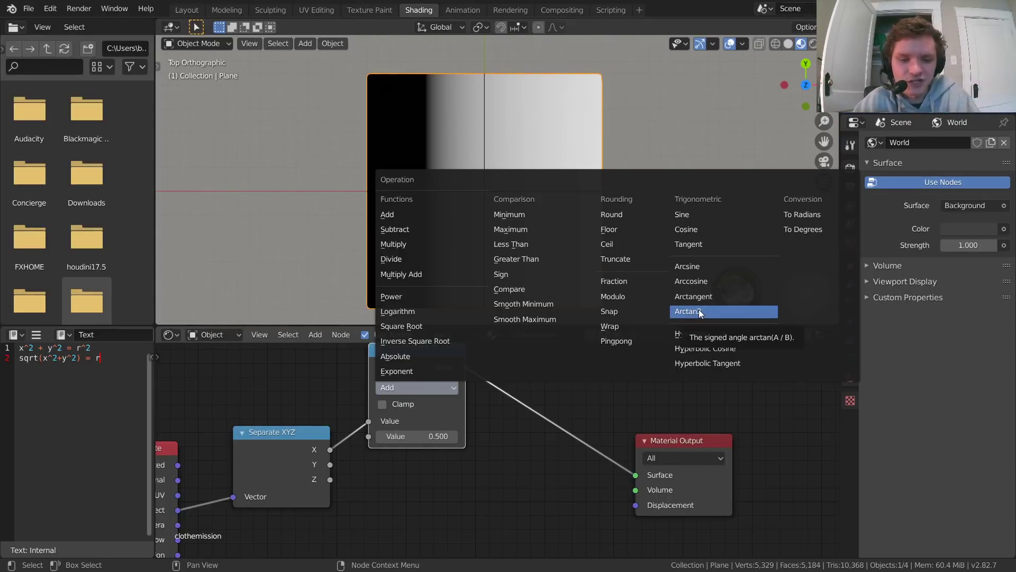
left_click(391, 296)
left_click(415, 435)
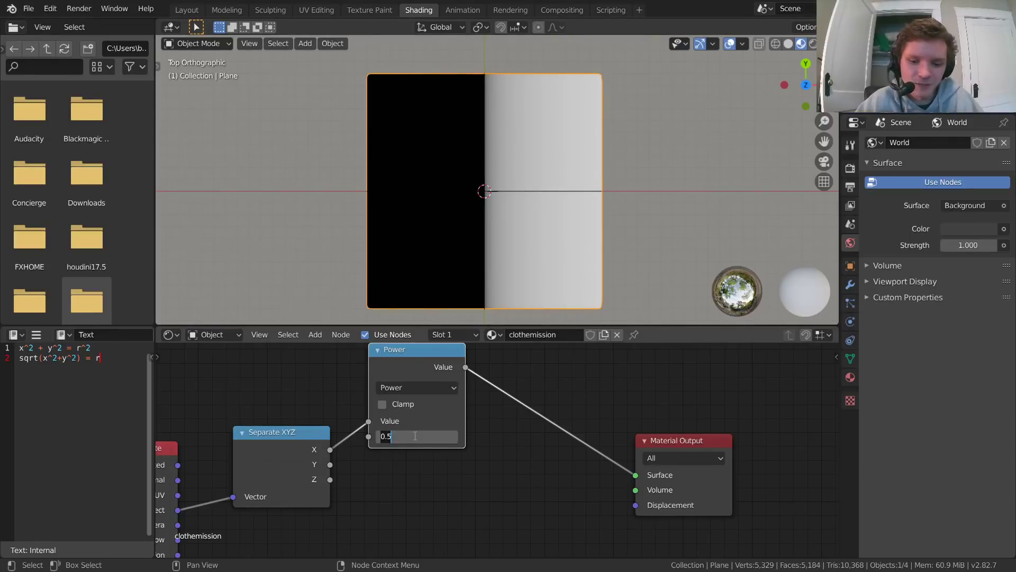
type("2")
key("Return")
Step: Duplicate the Power node below the original and connect Separate XYZ's Y output to the copy's first Value input
left_click_drag(323, 447, 315, 442)
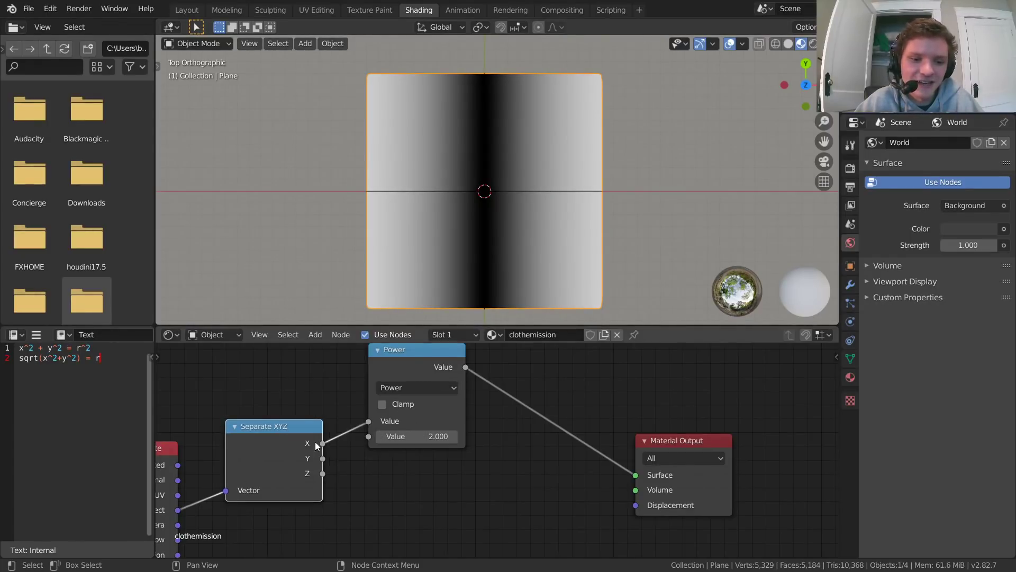
left_click(433, 349)
key("shift+d")
left_click(435, 454)
middle_click_drag(434, 454, 439, 423)
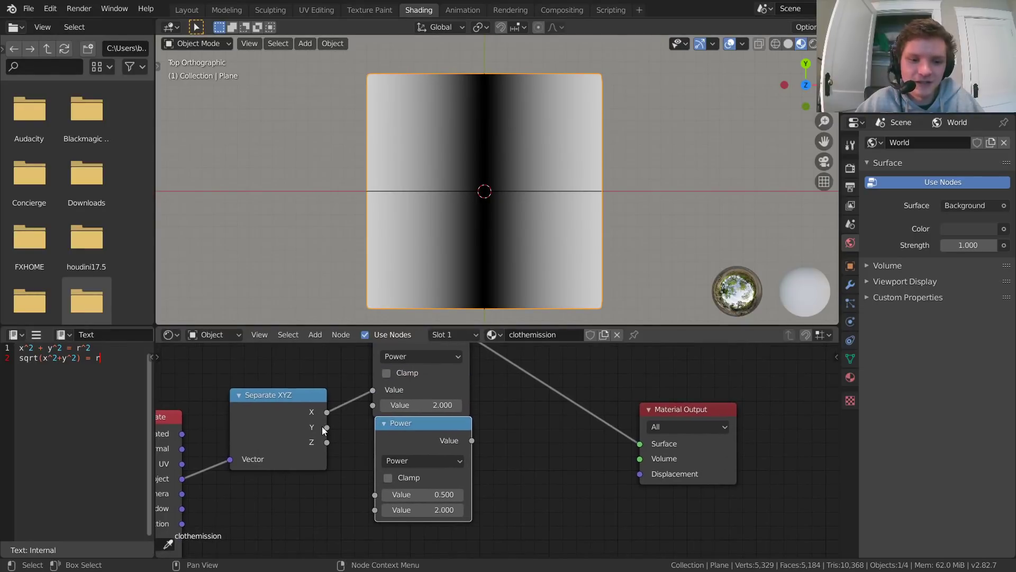
left_click_drag(326, 427, 377, 494)
middle_click_drag(519, 465, 514, 467)
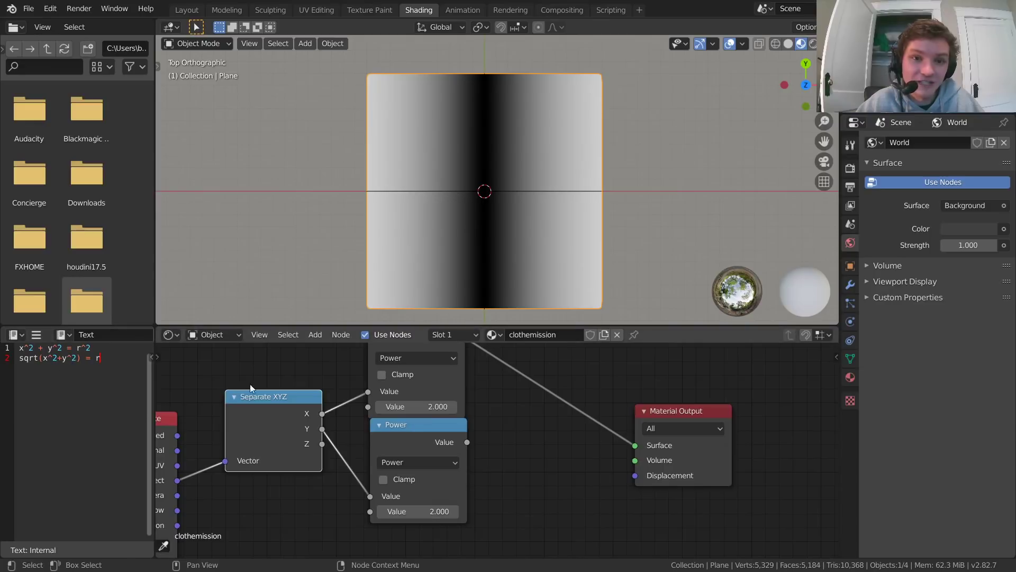
Step: Insert a copy of the Power node before the Material Output, change it to Add, and feed the second Power node into its second Value
middle_click_drag(424, 439, 311, 448)
key("shift+d")
left_click(477, 382)
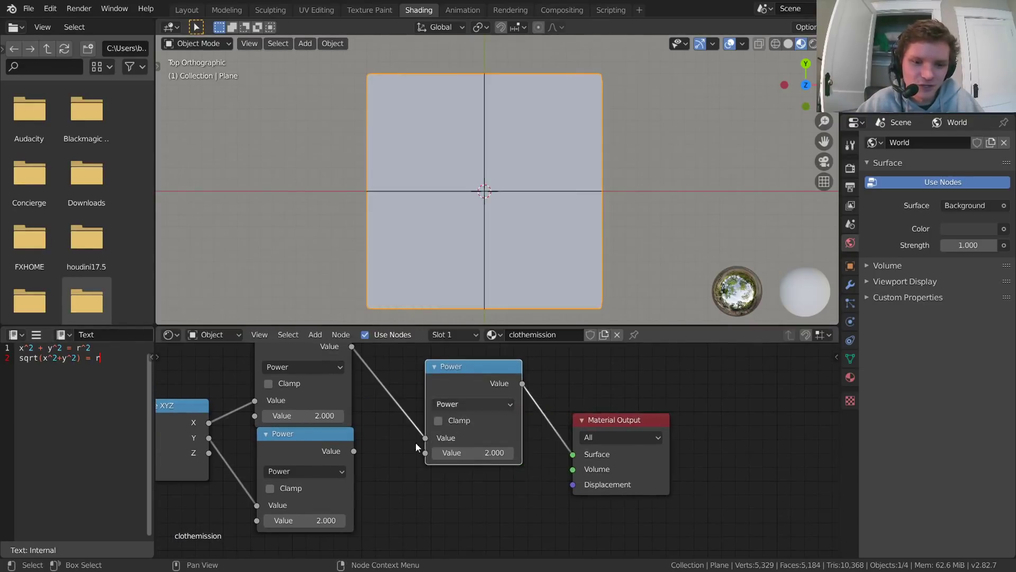
left_click(469, 402)
left_click(450, 233)
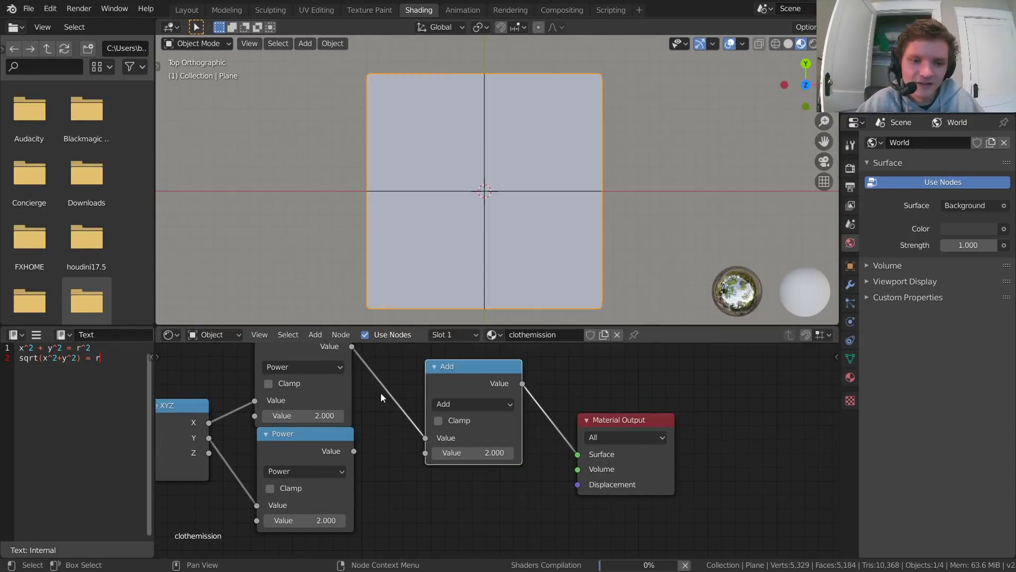
scroll(276, 421, "down", 2)
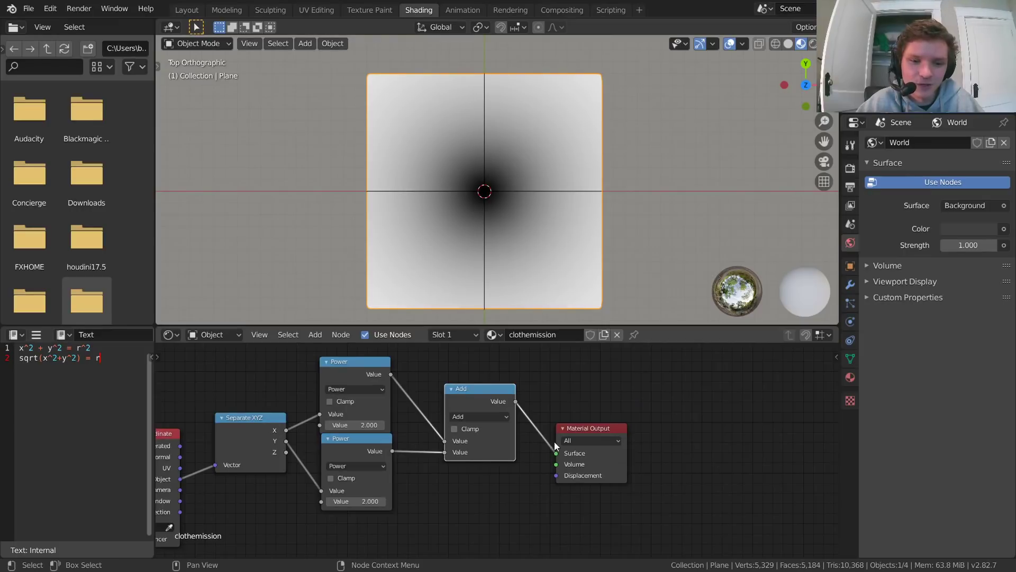
Step: Shift the Separate XYZ, Power and Add nodes toward Texture Coordinate and move the Material Output farther from Add
left_click_drag(520, 488, 262, 423)
key("g")
left_click(322, 408)
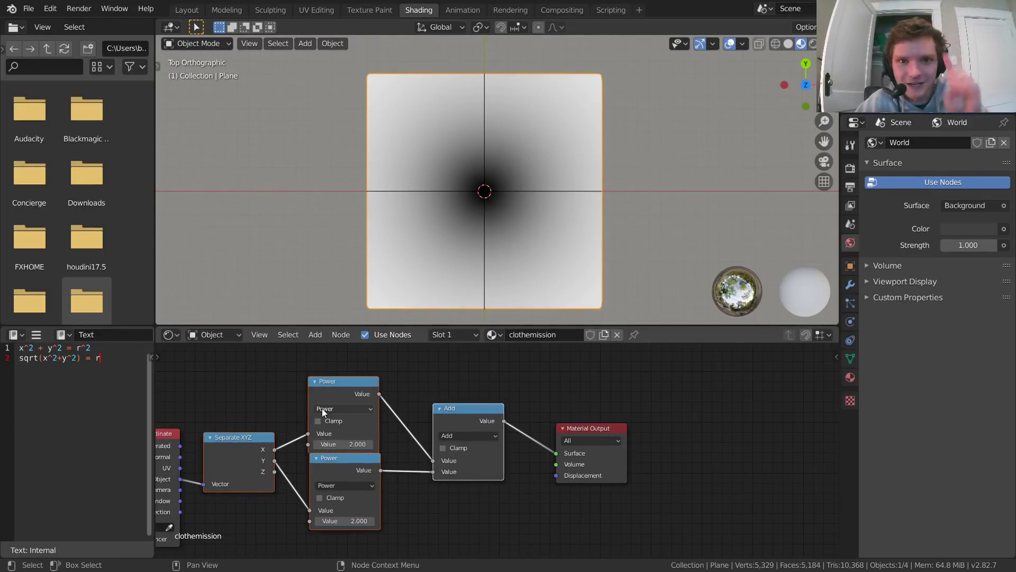
middle_click_drag(633, 428, 527, 433)
scroll(493, 420, "up", 2)
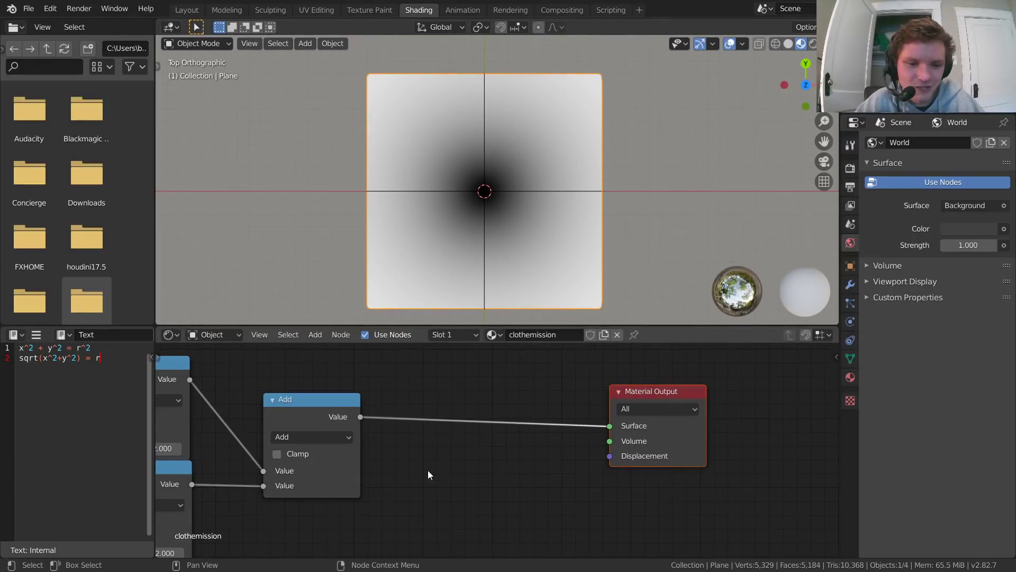
Step: Insert a duplicate of the Add node before the Material Output, change it to Square Root, and position it close to Add
left_click(323, 403)
key("shift+d")
left_click(476, 392)
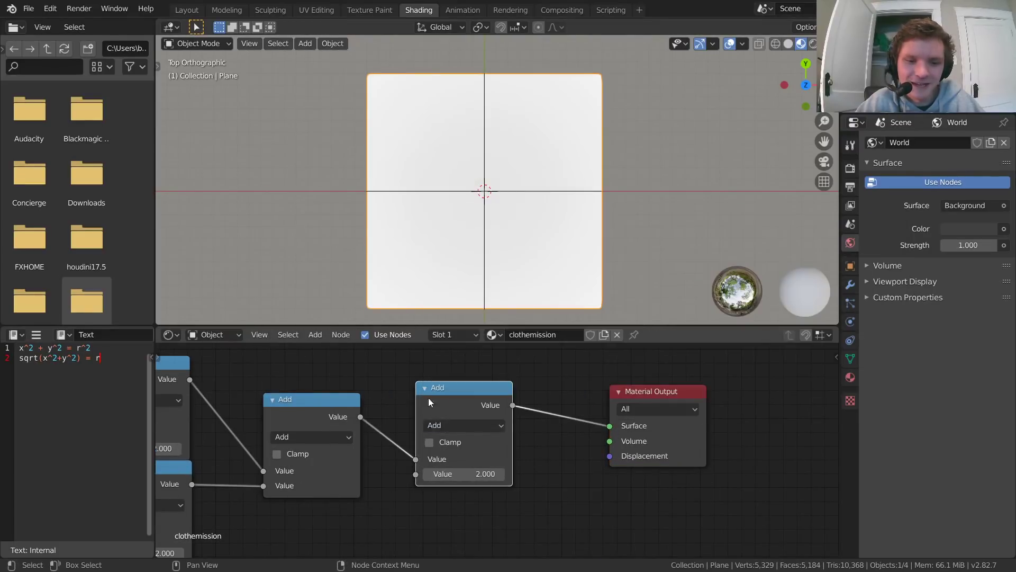
left_click(447, 424)
left_click(458, 364)
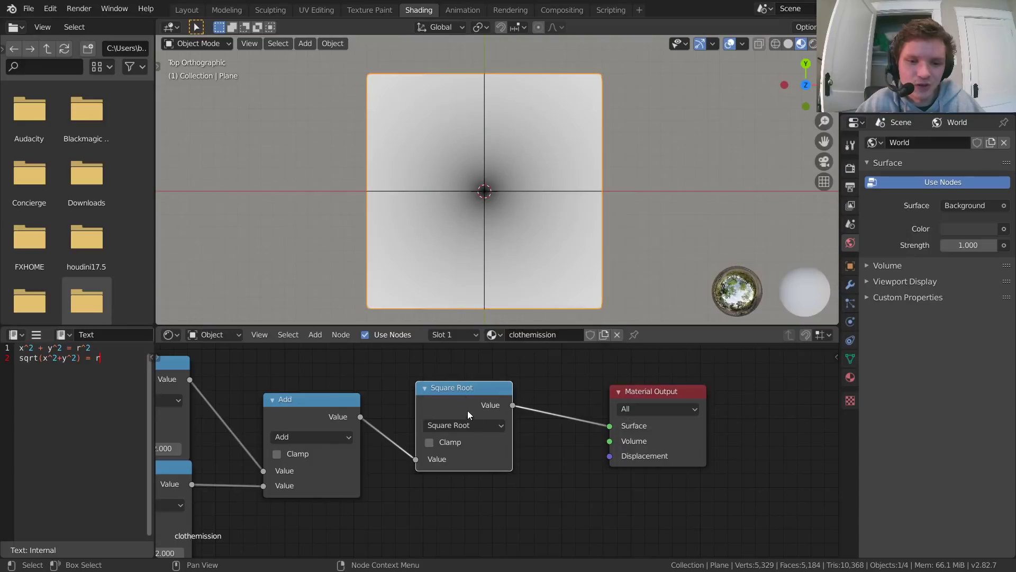
left_click_drag(467, 410, 442, 410)
scroll(395, 430, "down", 7)
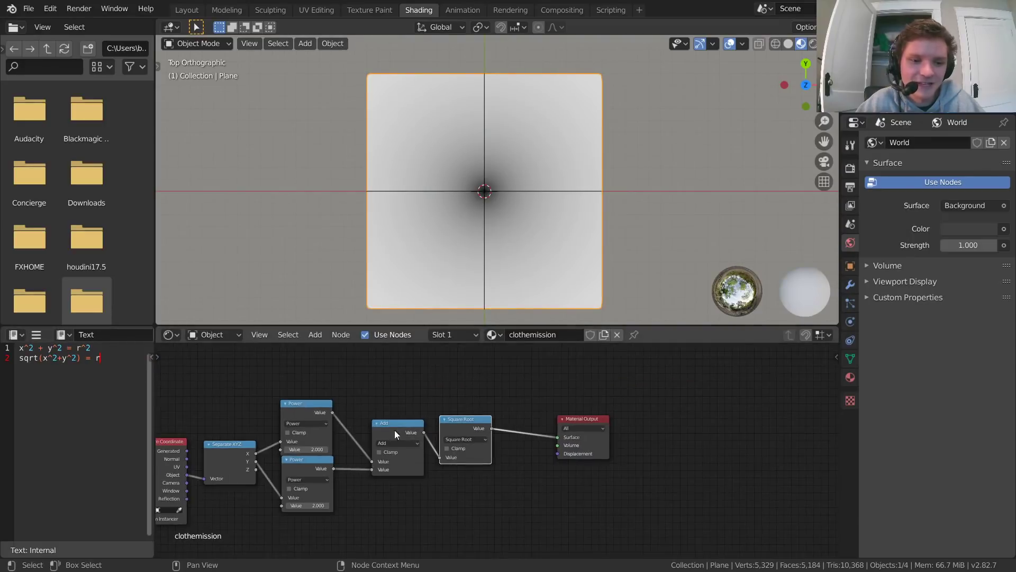
middle_click_drag(396, 431, 541, 406)
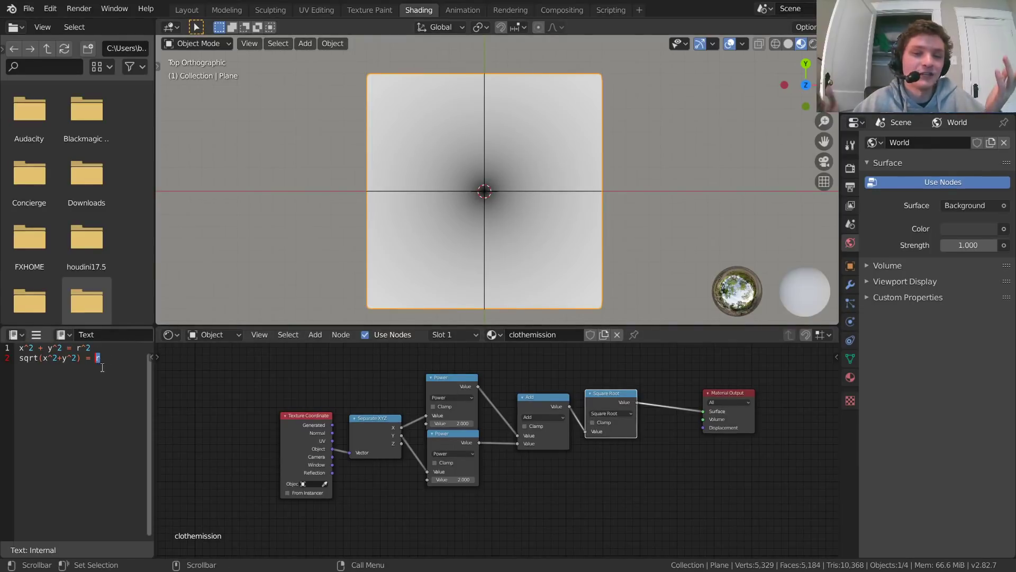
middle_click_drag(577, 458, 395, 453)
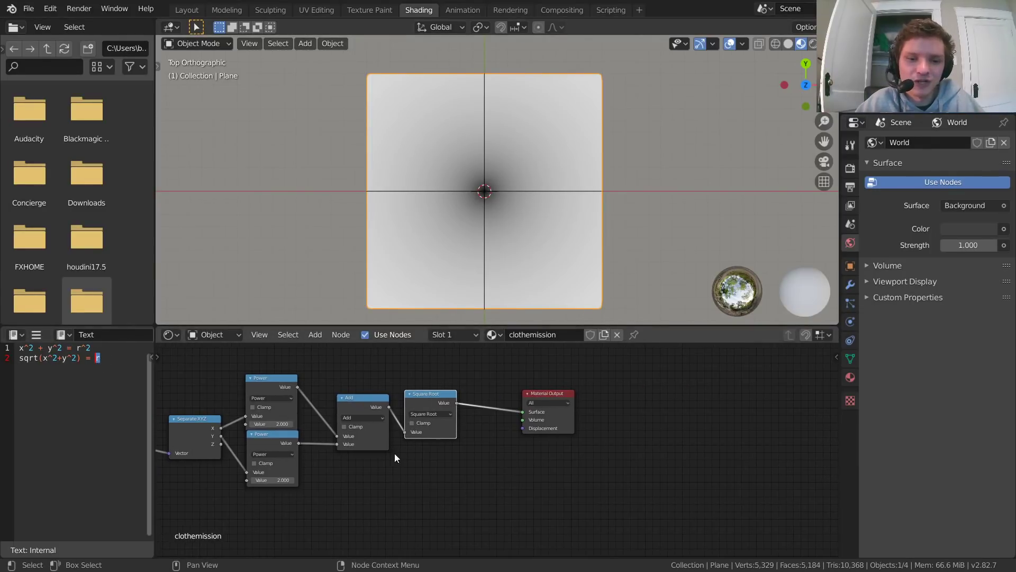
Step: Insert a duplicate of the Square Root node between it and the Material Output, and change the copy's operation to Compare
middle_click_drag(272, 396, 230, 411)
scroll(494, 439, "up", 2)
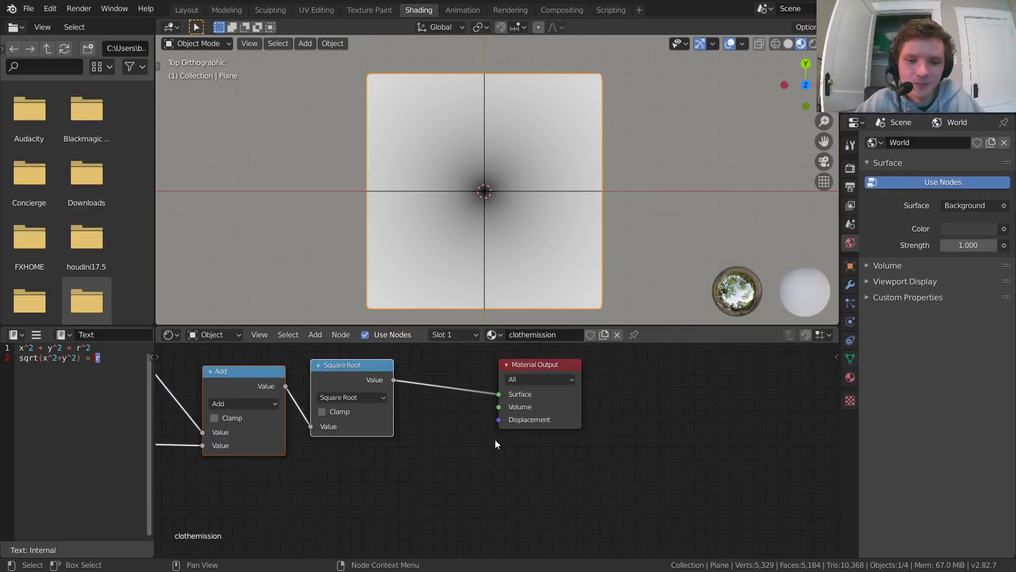
middle_click_drag(423, 421, 355, 469)
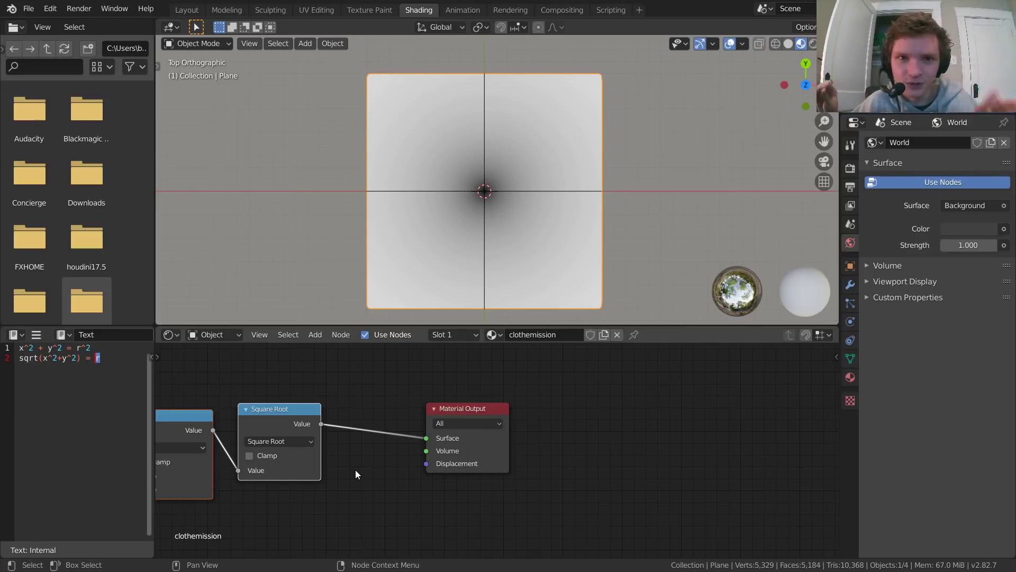
middle_click_drag(423, 392, 516, 398)
left_click(427, 413)
left_click(374, 412)
key("shift+d")
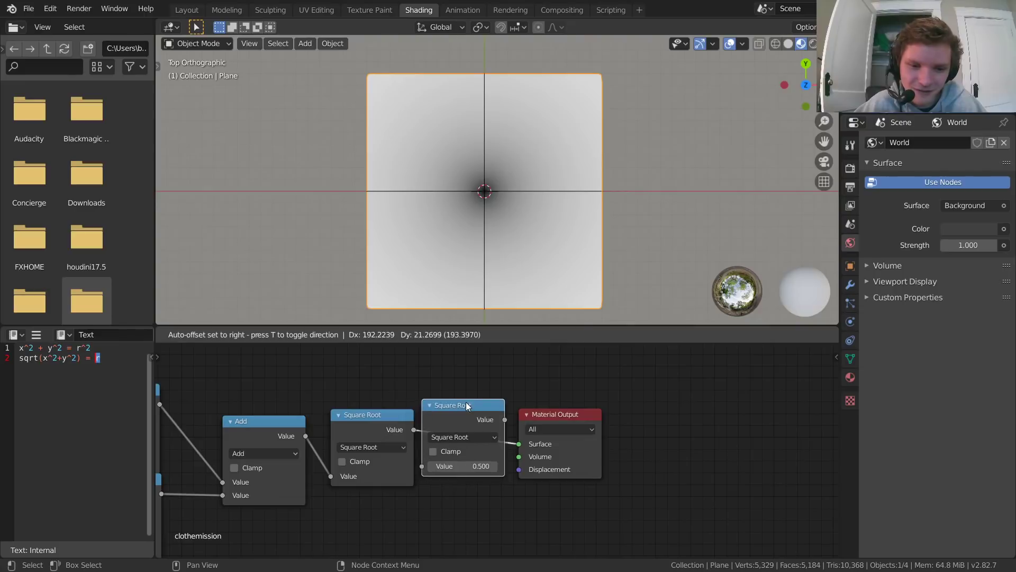
left_click(466, 402)
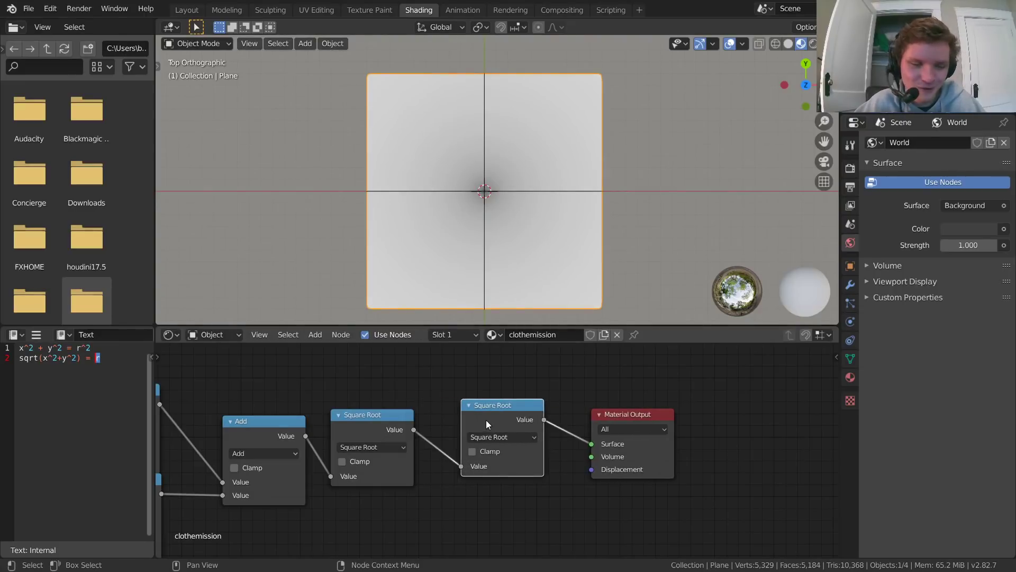
left_click(501, 437)
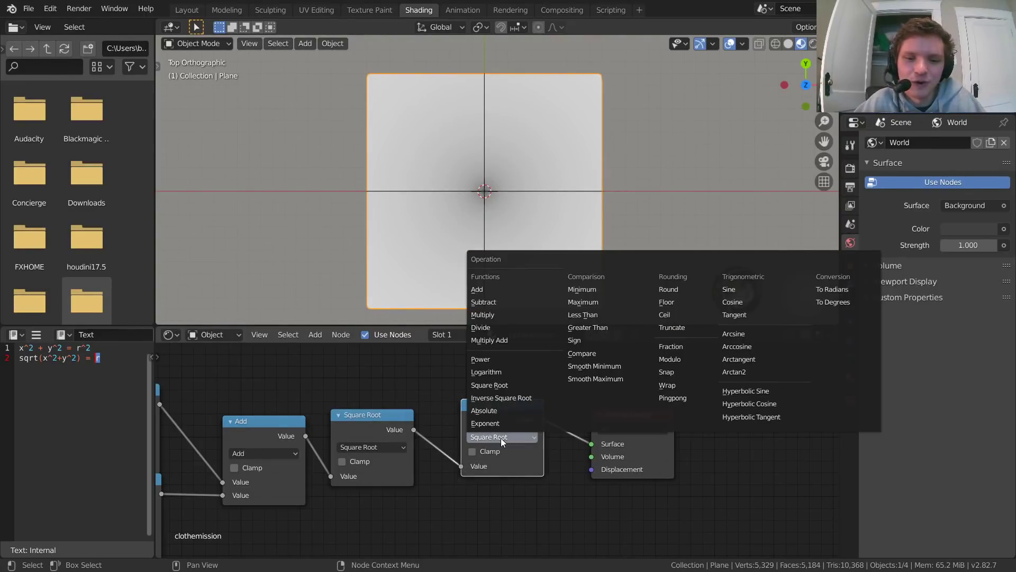
left_click(581, 353)
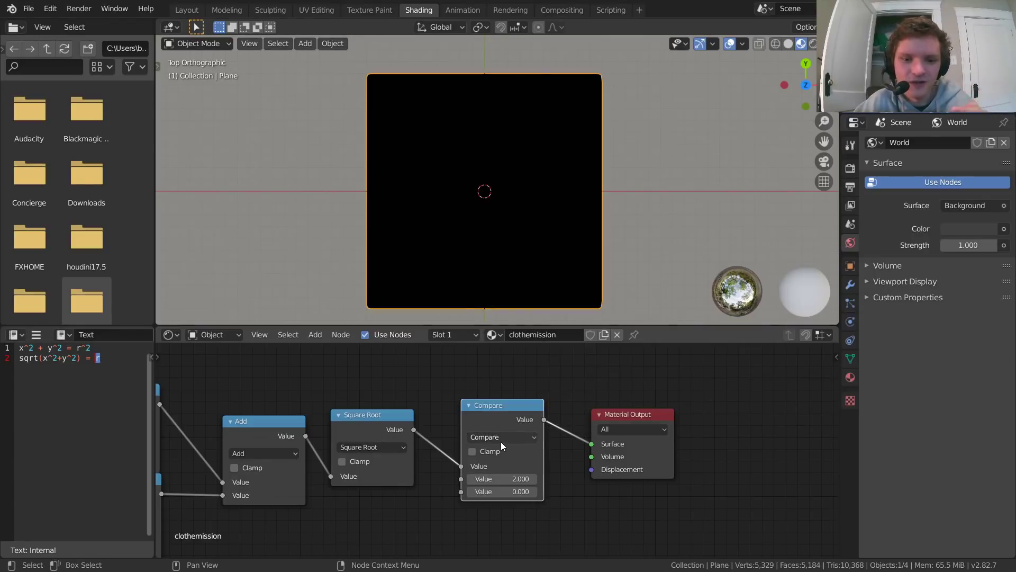
Step: Move the Square Root node closer to Add and set the Compare node's second Value to 1
scroll(500, 441, "up", 3)
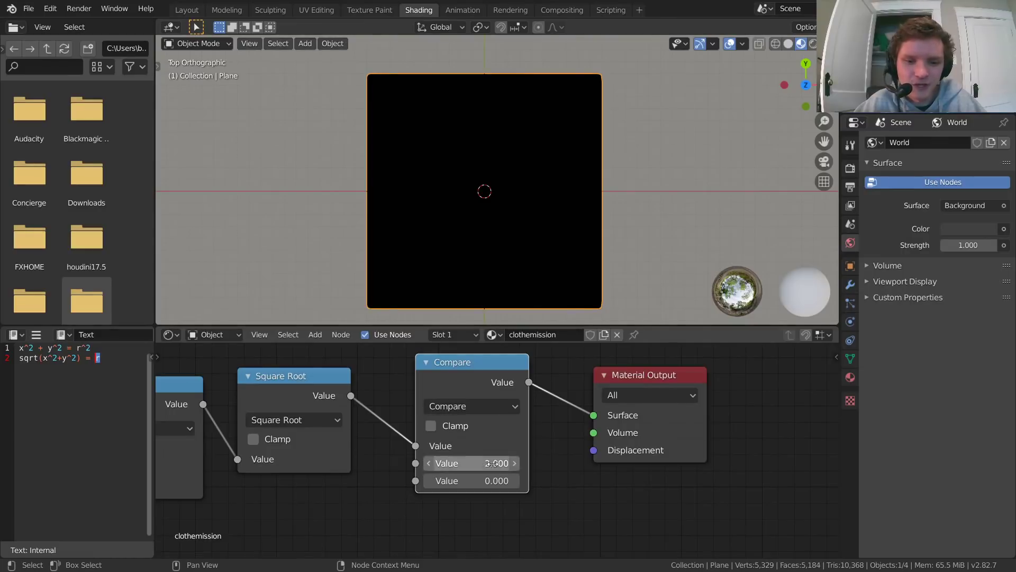
middle_click_drag(405, 434, 511, 440)
left_click_drag(407, 383, 402, 377)
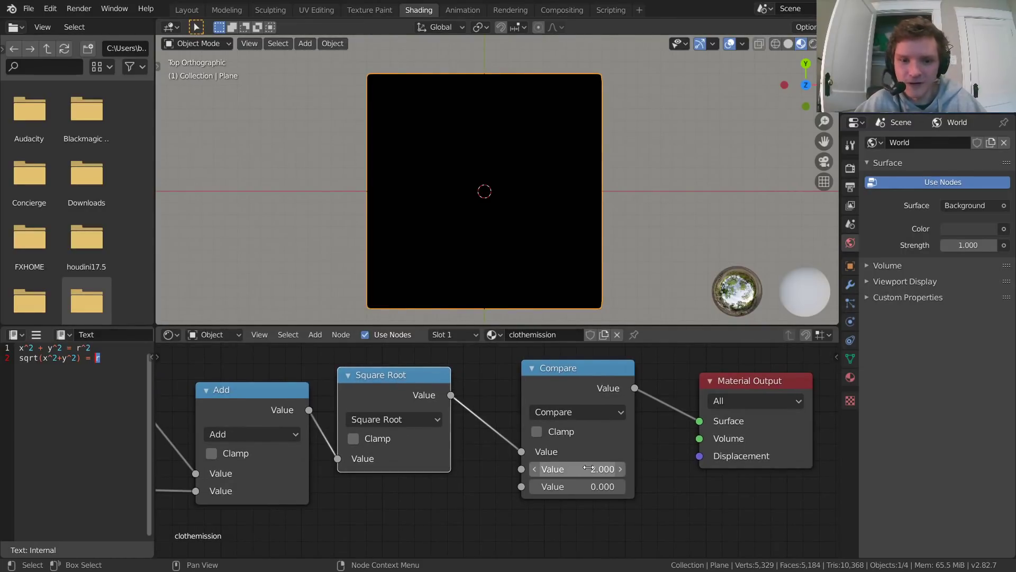
left_click(589, 468)
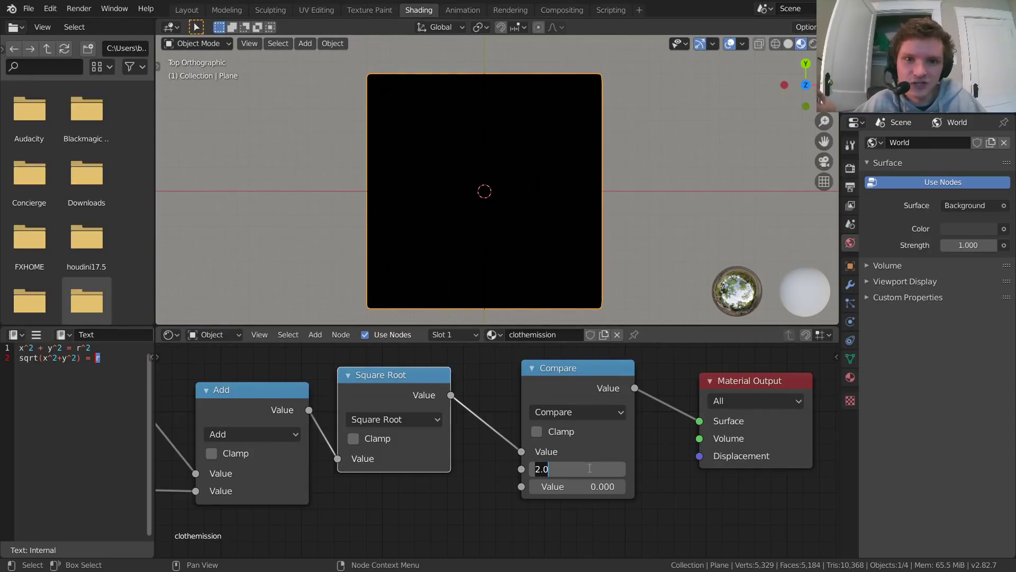
type("1")
key("Return")
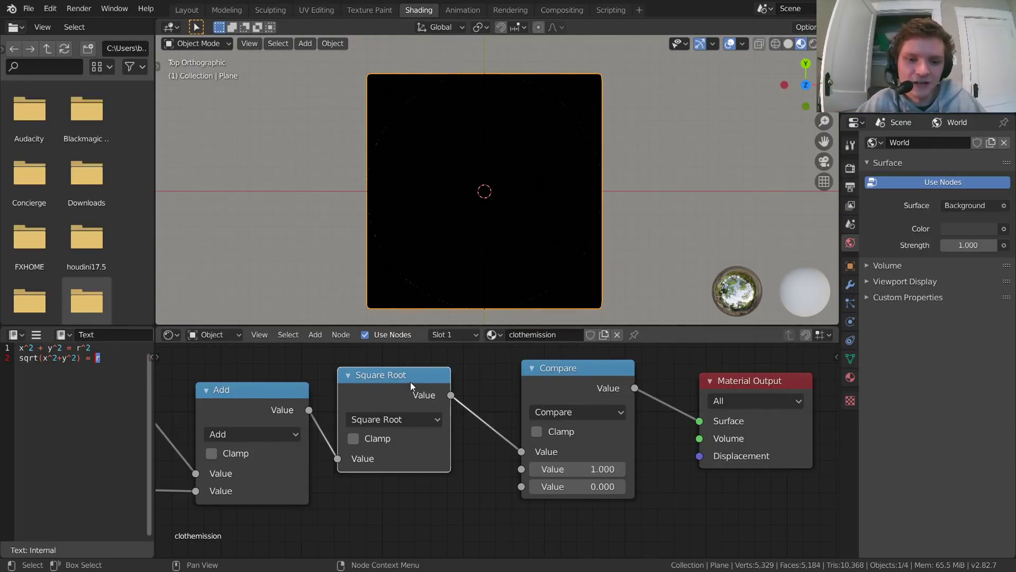
Step: Adjust the Compare node's second Value to 0.570 and its third Value to 0.160 to form a ring inside the plane
scroll(411, 382, "down", 4)
left_click_drag(452, 497, 202, 408)
scroll(428, 434, "up", 3)
scroll(495, 450, "up", 2)
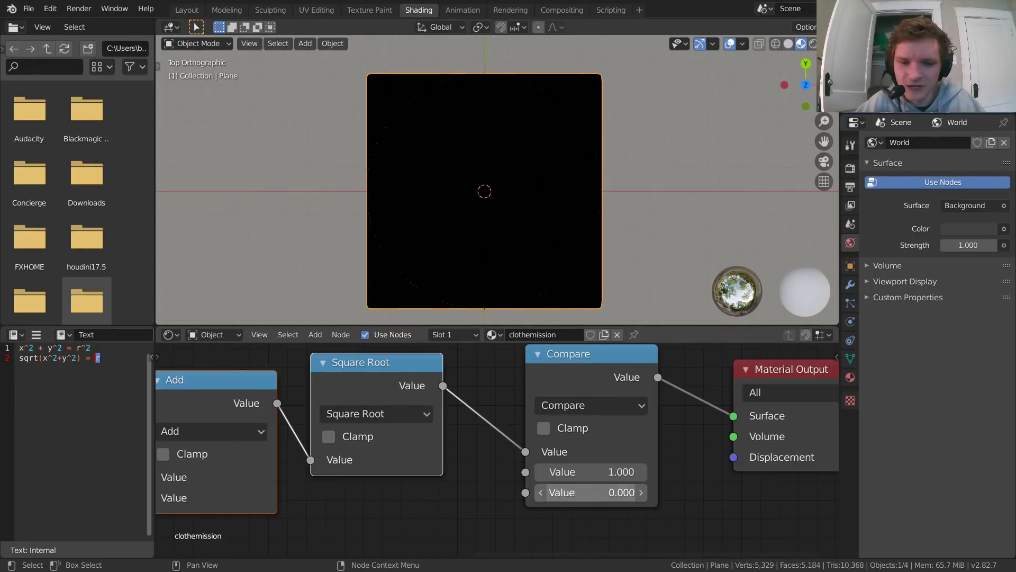
left_click_drag(588, 492, 619, 492)
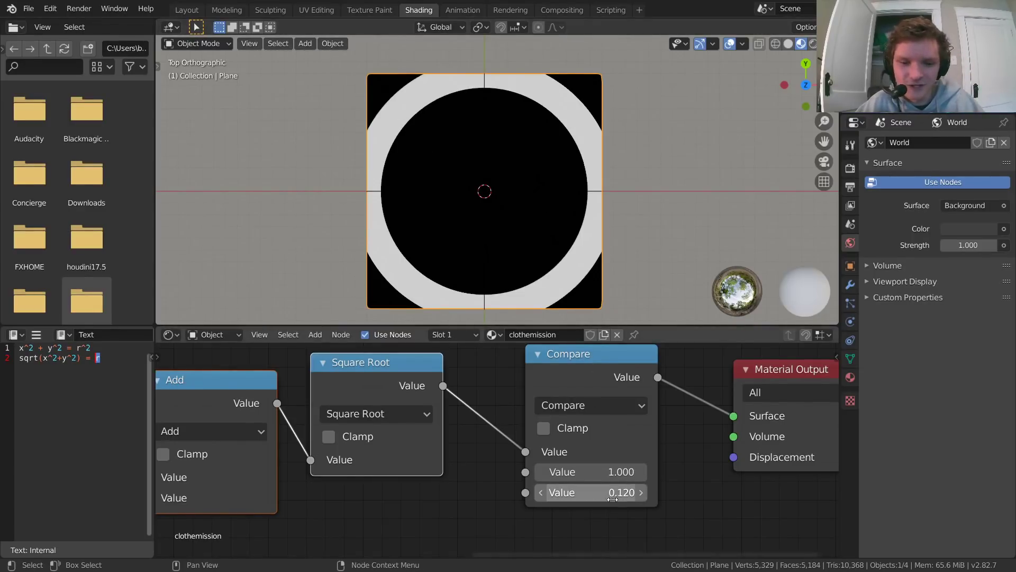
scroll(487, 158, "down", 1)
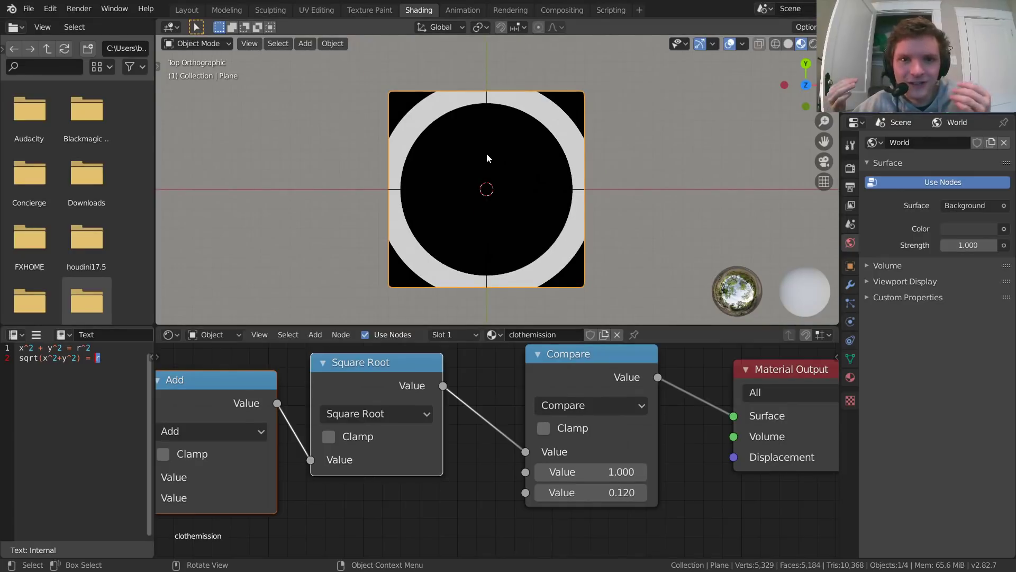
left_click_drag(590, 471, 605, 492)
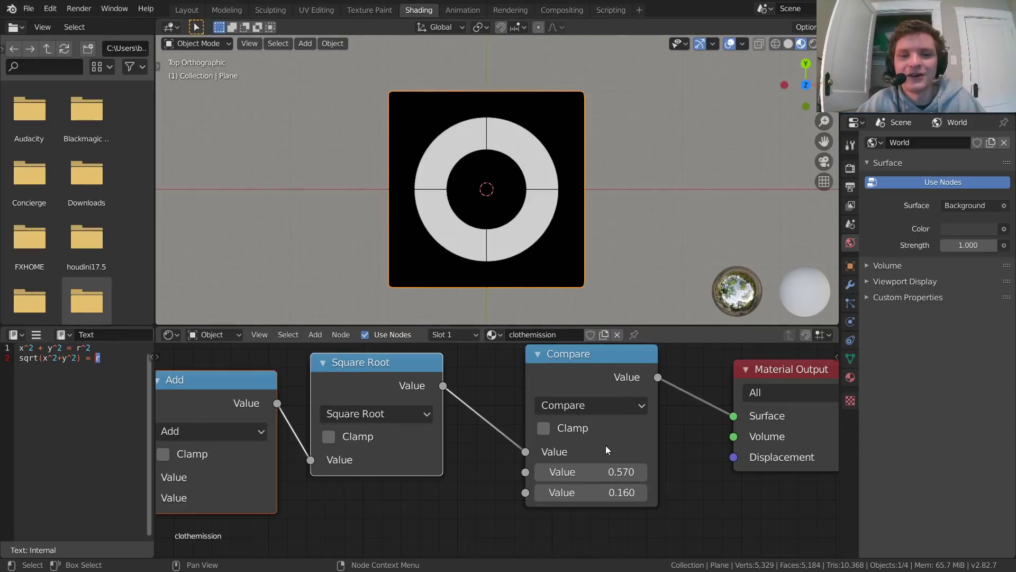
Step: Play the cloth simulation from an angled perspective to inspect the ring on the moving cloth, and return to the start
middle_click_drag(507, 196, 557, 113)
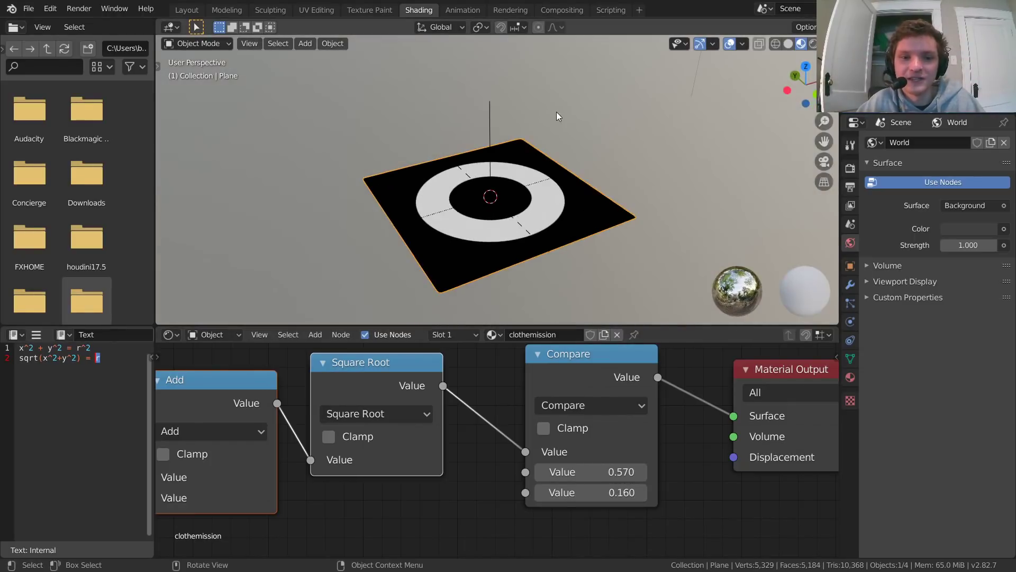
key("space")
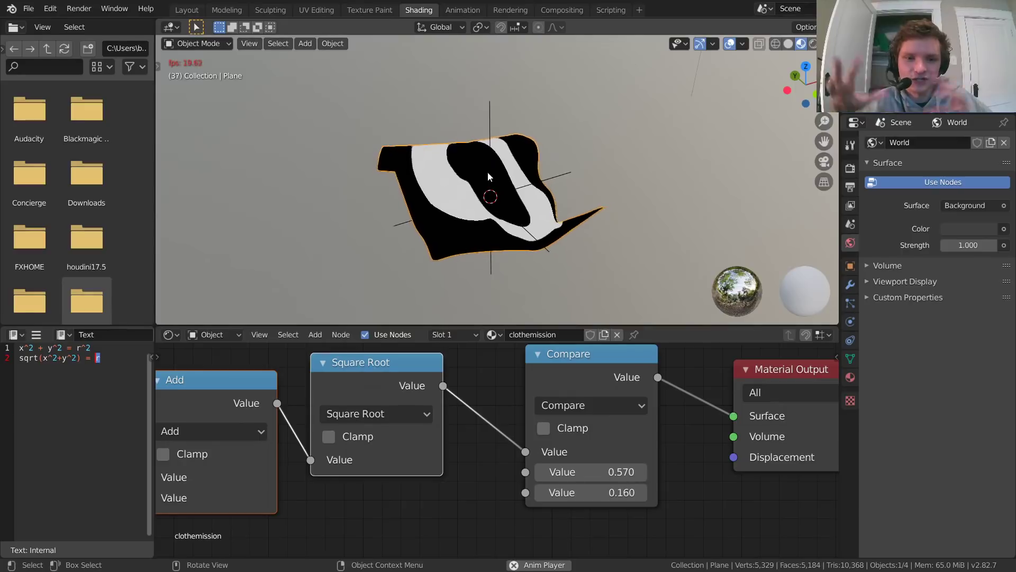
key("Escape")
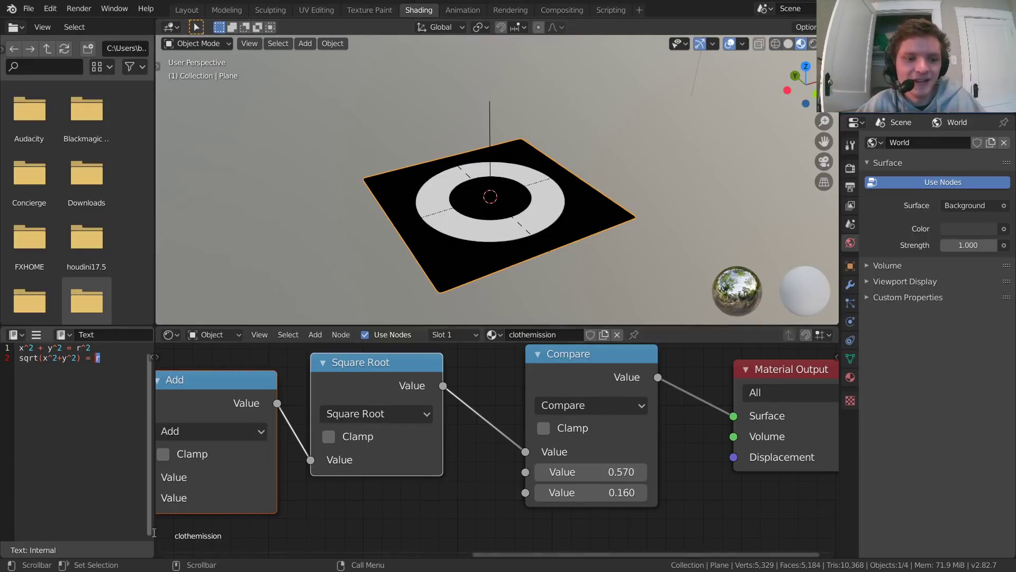
Step: Split a strip off the lower part of the Shader Editor and turn it into a Timeline
left_click_drag(157, 556, 151, 498)
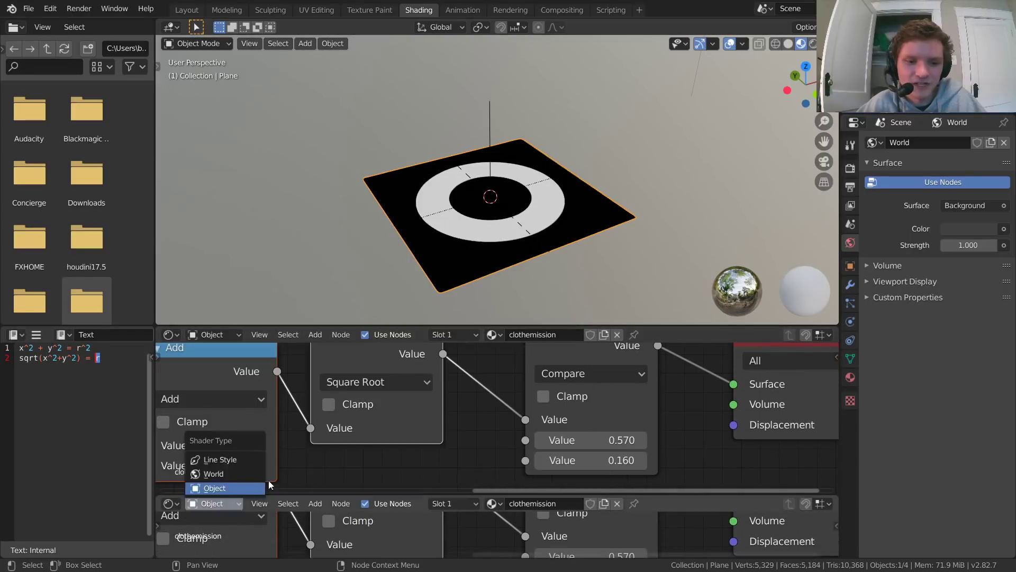
left_click(165, 504)
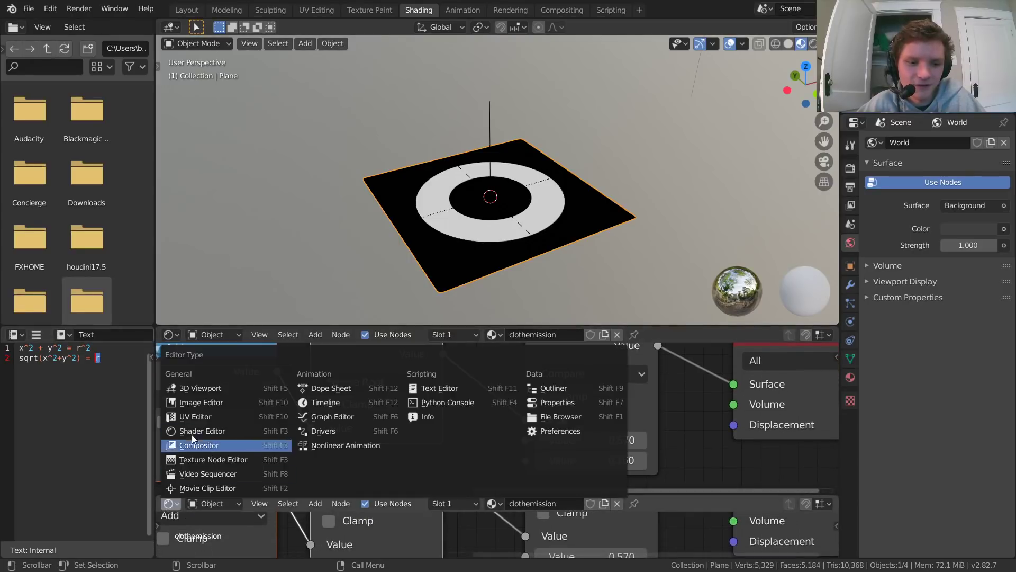
left_click(316, 406)
Step: Keyframe the Compare node's second Value at 0.570 on frame 1 and at 1.470 on frame 41
scroll(510, 459, "down", 1)
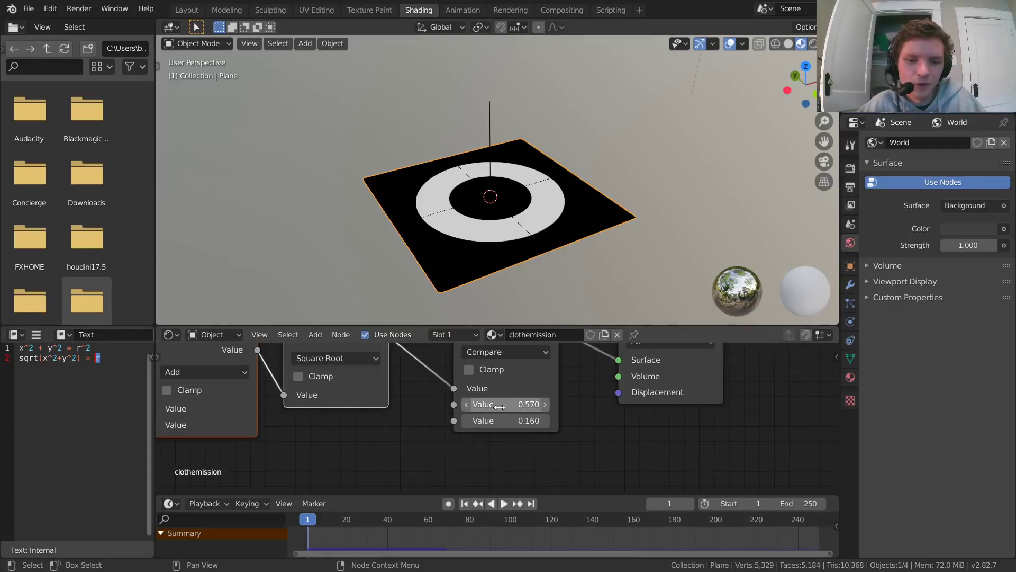
key("i")
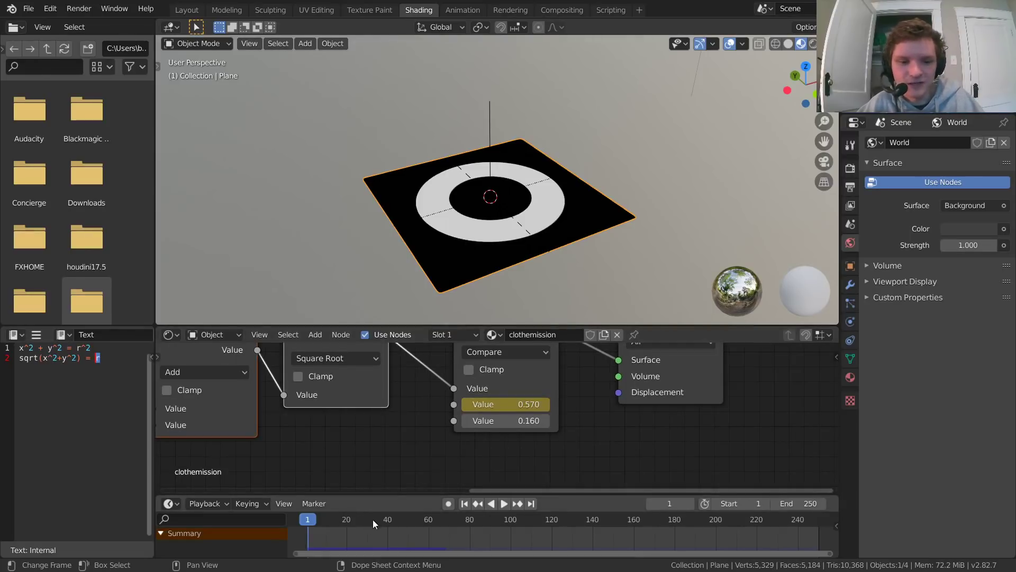
key("space")
left_click_drag(510, 406, 550, 406)
key("i")
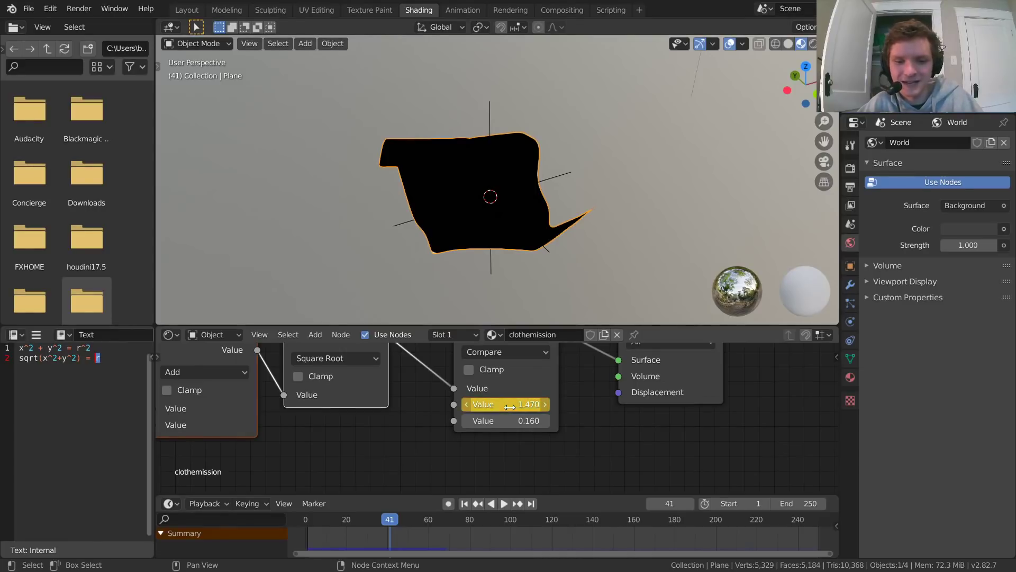
Step: Play the animation from frame 1 to check how the ring expands across the moving cloth
key("shift+Left")
key("space")
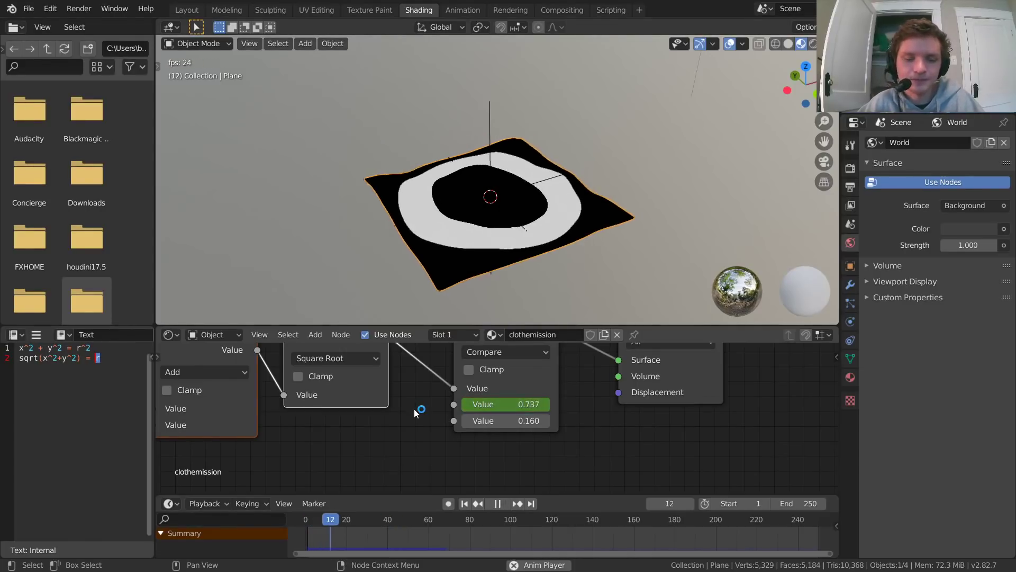
key("shift+Left")
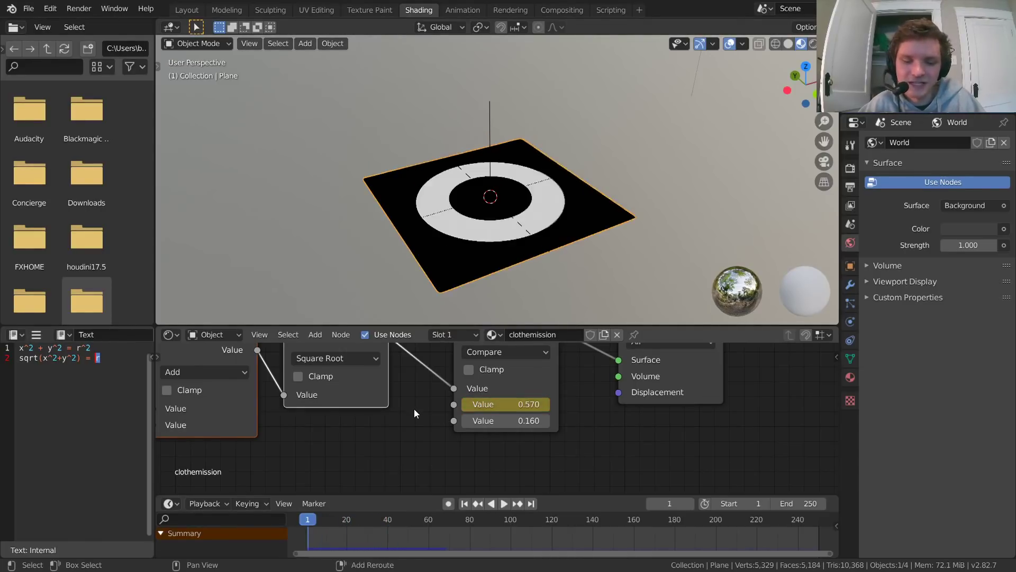
key("space")
key("space")
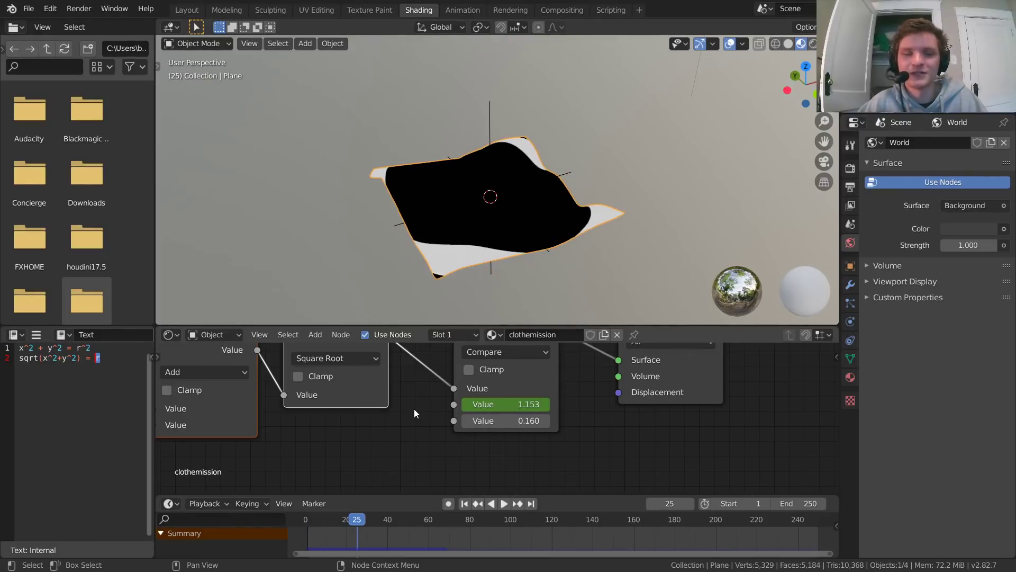
key("space")
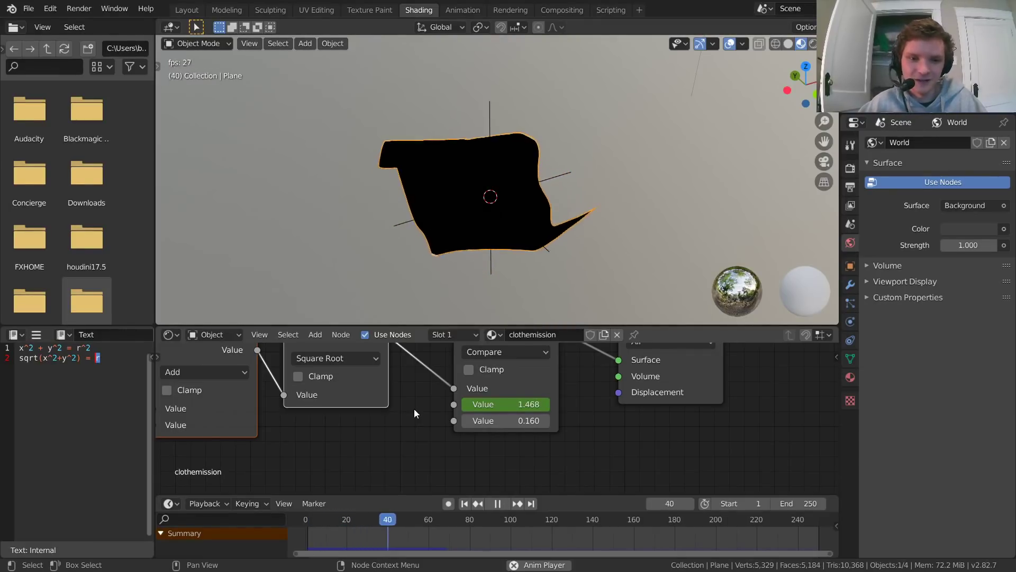
key("space")
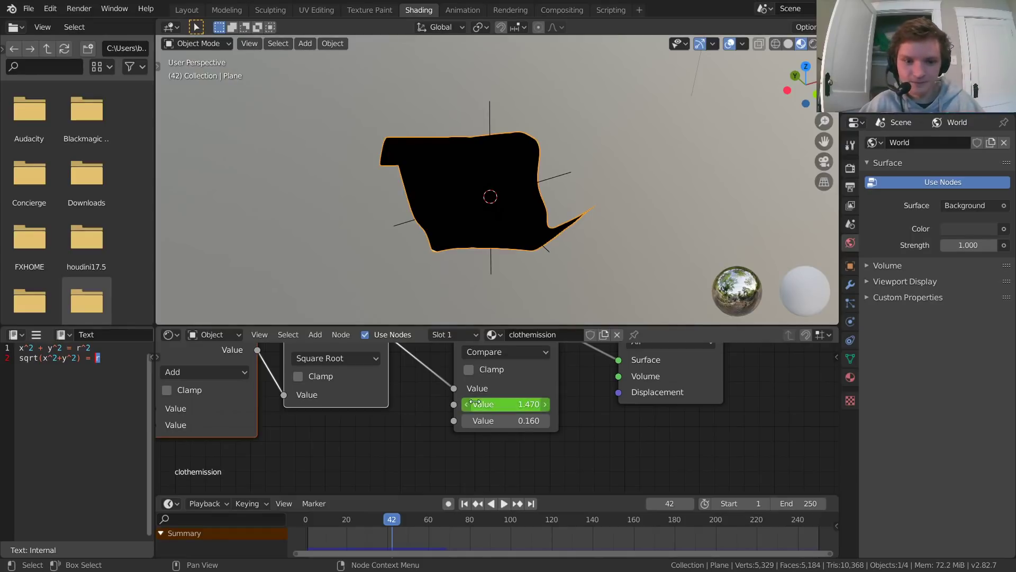
Step: Select the Compare node, copy its Value keyframes to start again at about frames 42 and 88, and replay the animation
middle_click_drag(440, 407, 442, 437)
left_click(500, 362)
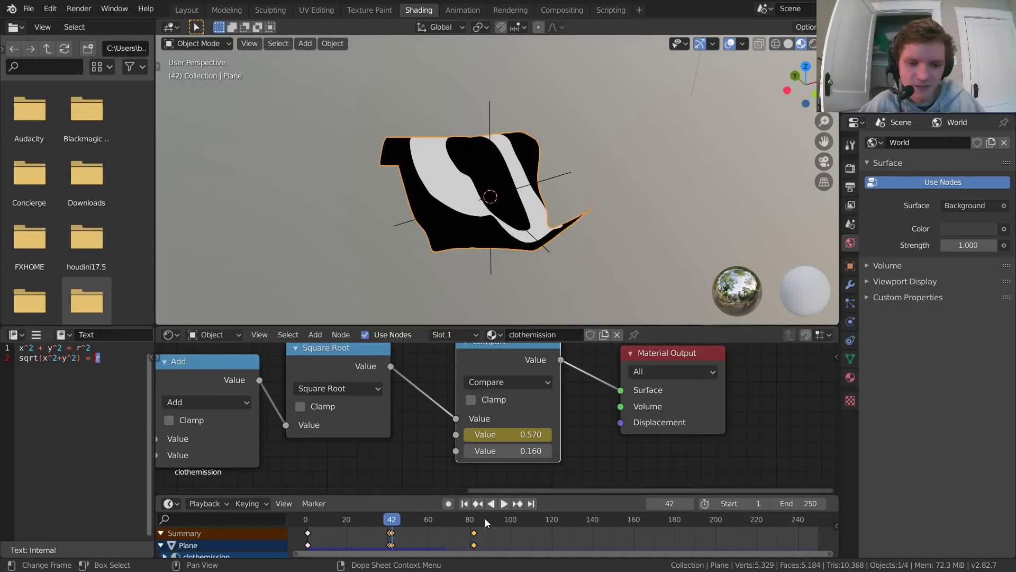
key("space")
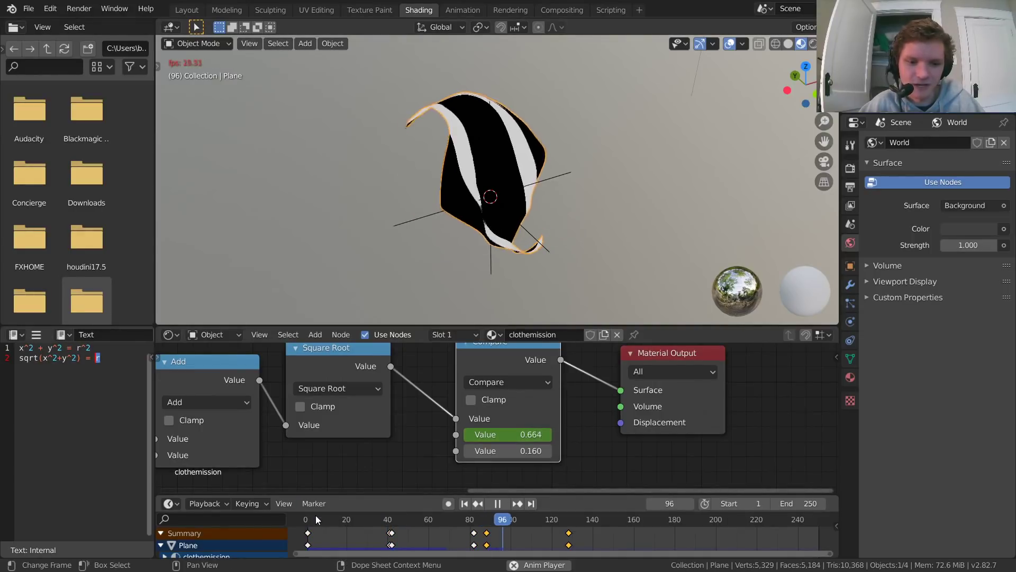
left_click(311, 520)
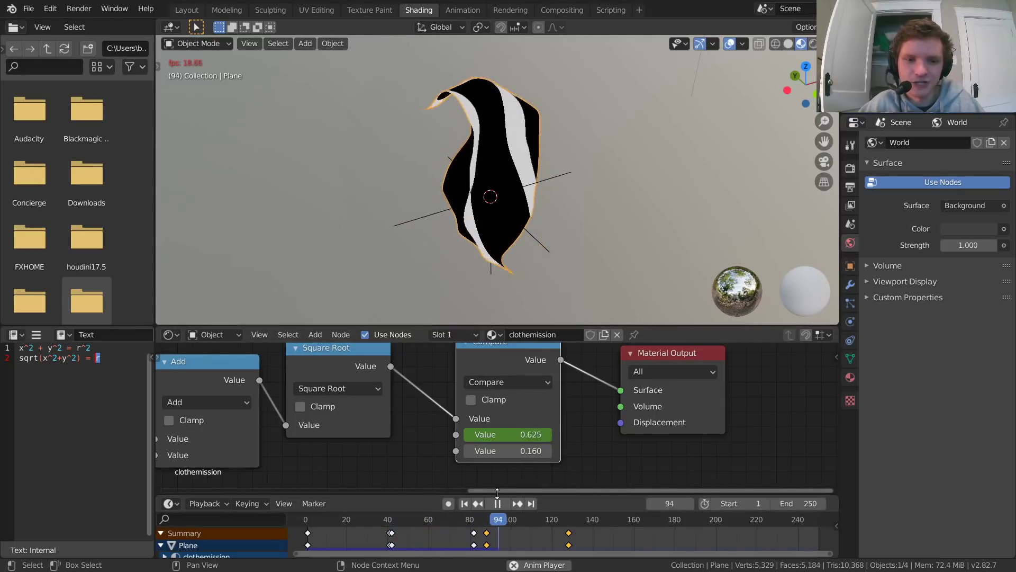
Step: Stop playback and delete all of the Compare node's Value keyframes from the Timeline
key("space")
key("x")
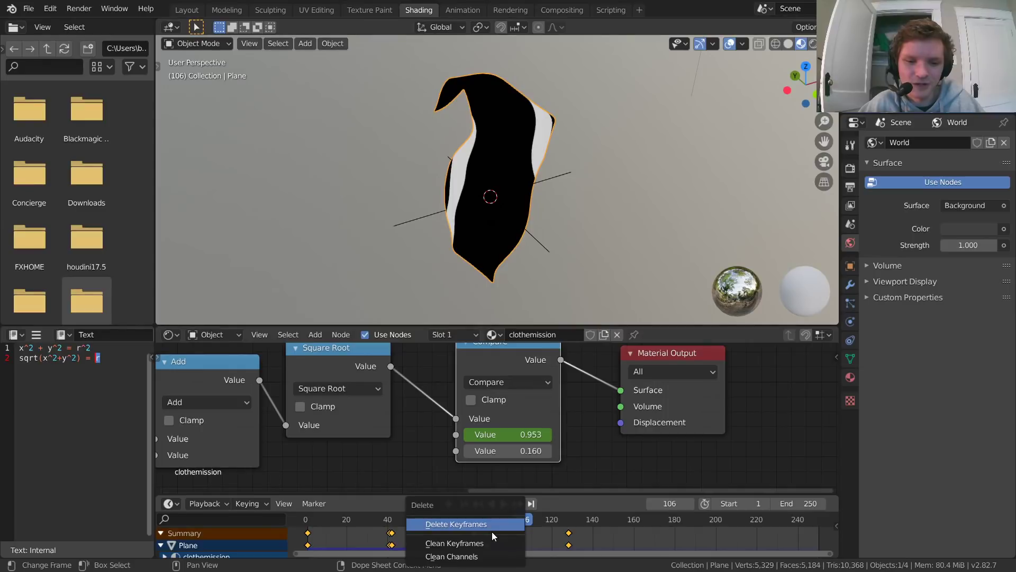
left_click(491, 532)
Step: Return to frame 1 and set the Compare node's second Value to 0.653
scroll(542, 411, "down", 2)
scroll(543, 413, "down", 2)
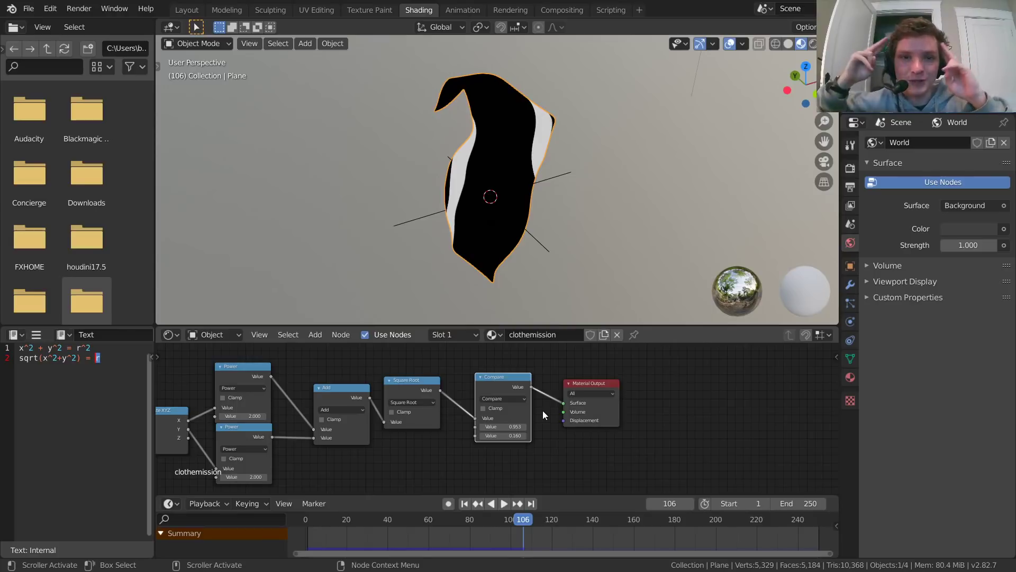
middle_click_drag(432, 426, 430, 386)
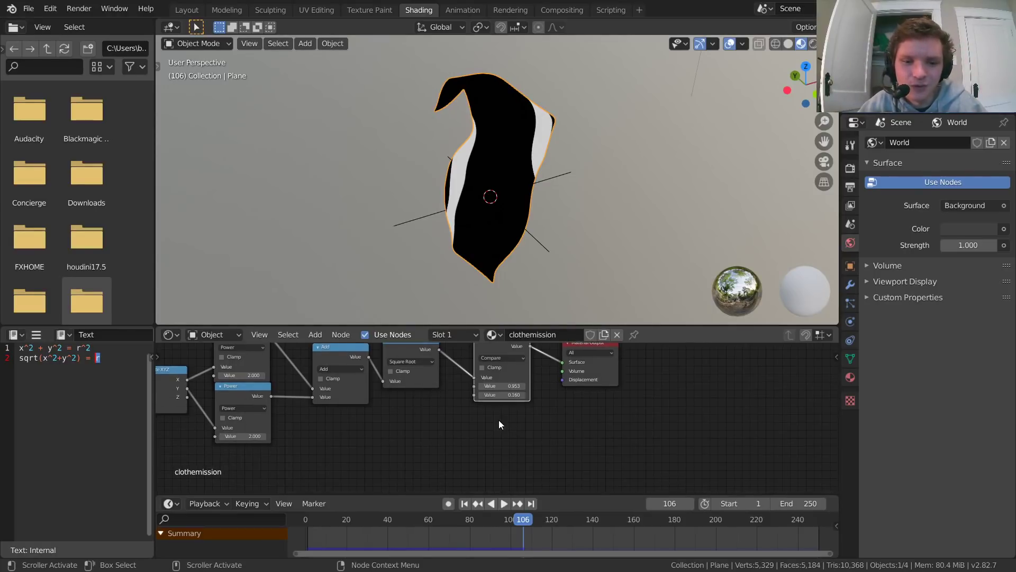
scroll(490, 418, "up", 4)
middle_click_drag(464, 421, 491, 434)
key("shift+Left")
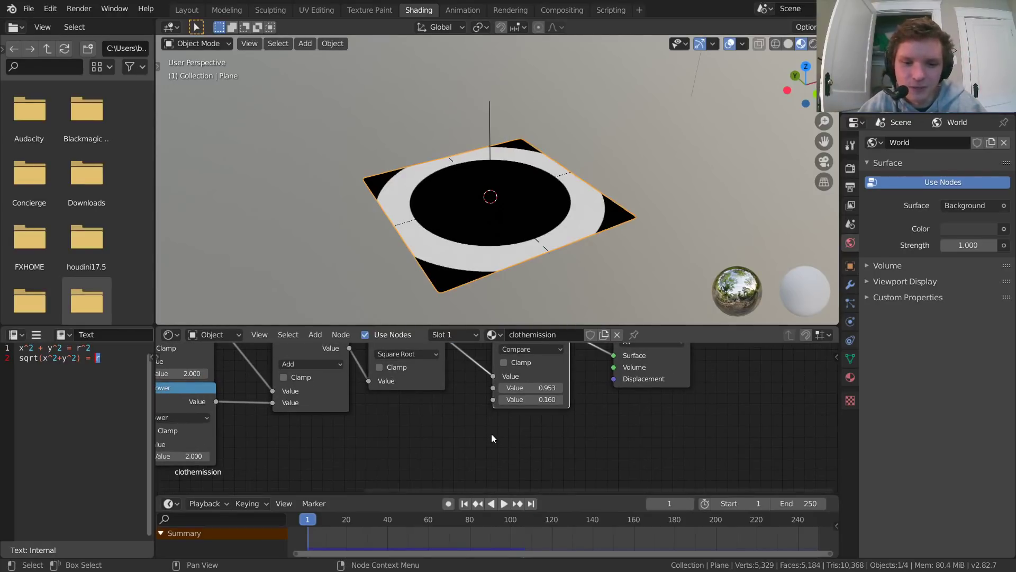
left_click_drag(529, 388, 500, 388)
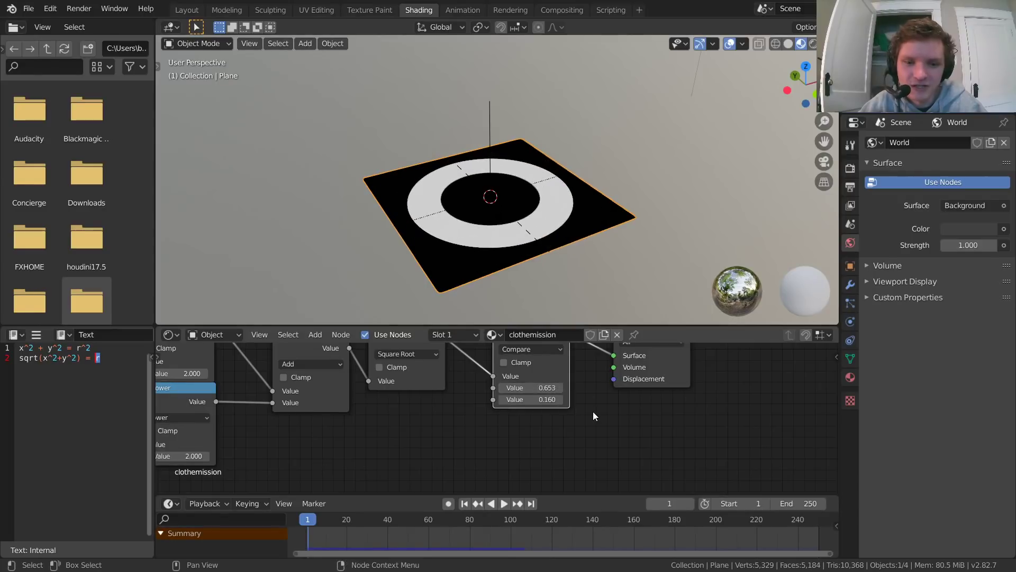
Step: Set the Compare node's third Value to 0.1 to narrow the ring
scroll(593, 411, "up", 4)
middle_click_drag(591, 411, 583, 445)
left_click(565, 428)
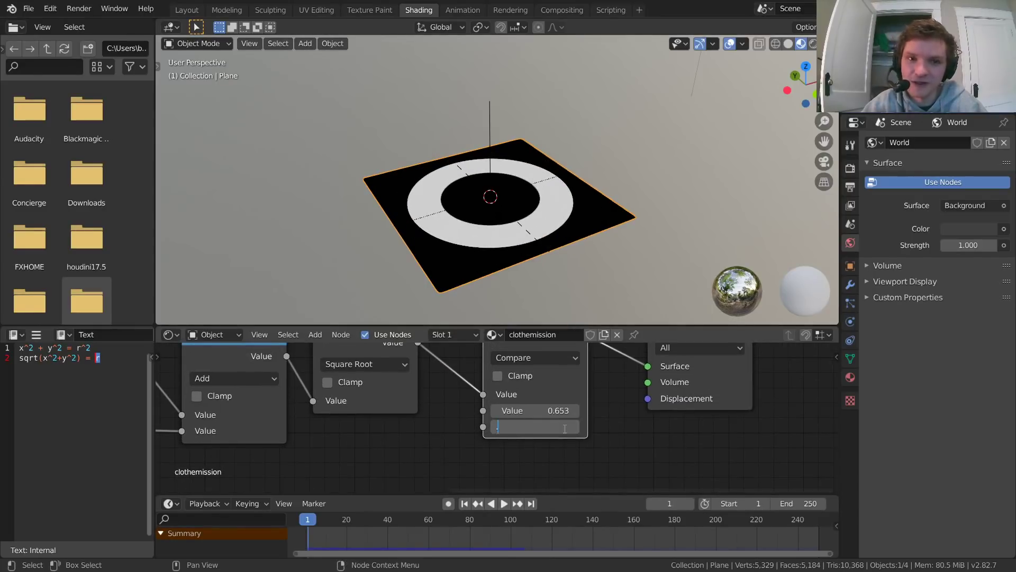
type(".1")
key("Return")
Step: Add a Value node below the Square Root node and connect its output to the Compare node's second Value
middle_click_drag(409, 446, 451, 412)
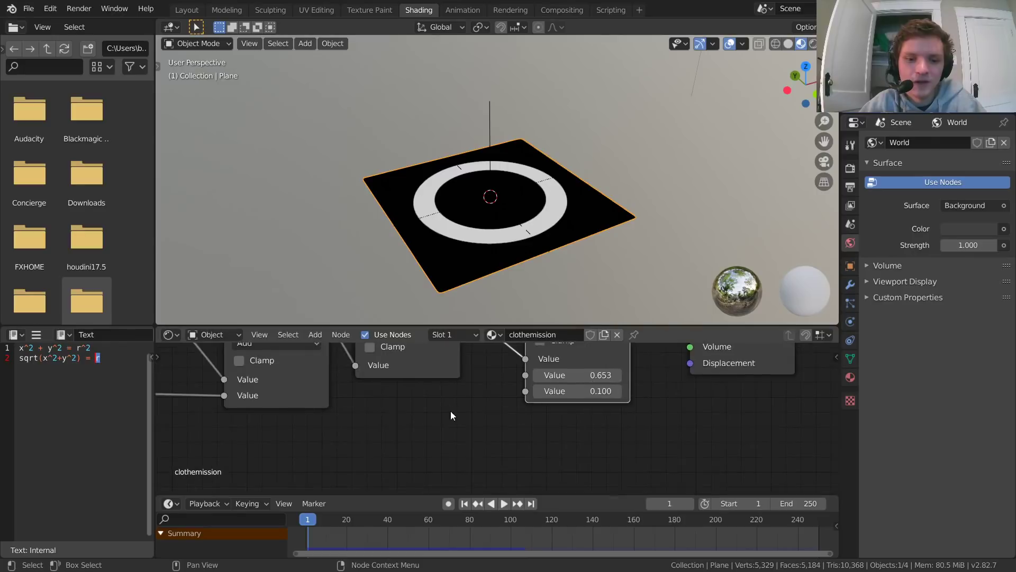
scroll(457, 414, "down", 5)
key("shift+a")
mouse_move(463, 392)
scroll(530, 476, "down", 5)
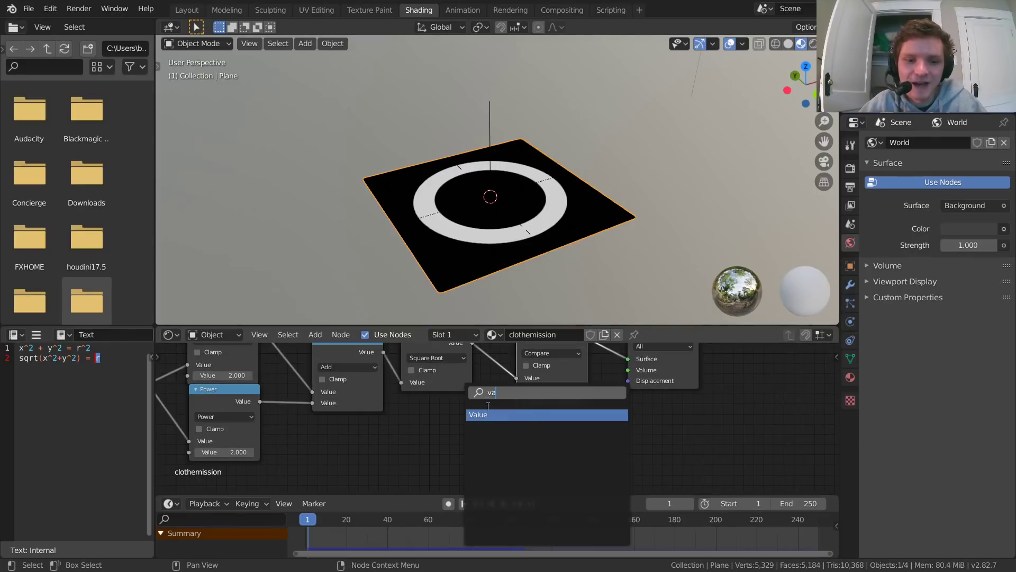
left_click(529, 412)
left_click(407, 405)
left_click_drag(479, 423, 532, 387)
scroll(450, 439, "up", 3)
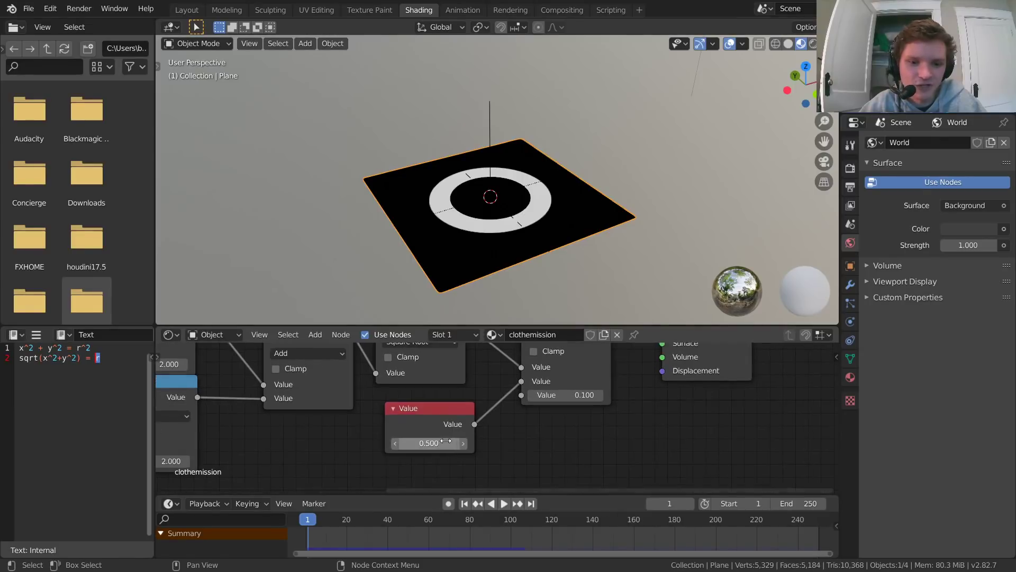
Step: Try adjusting the Value node's number and the current frame, undoing each change
left_click_drag(444, 442, 466, 442, "ctrl")
key("ctrl+z")
scroll(498, 424, "down", 1)
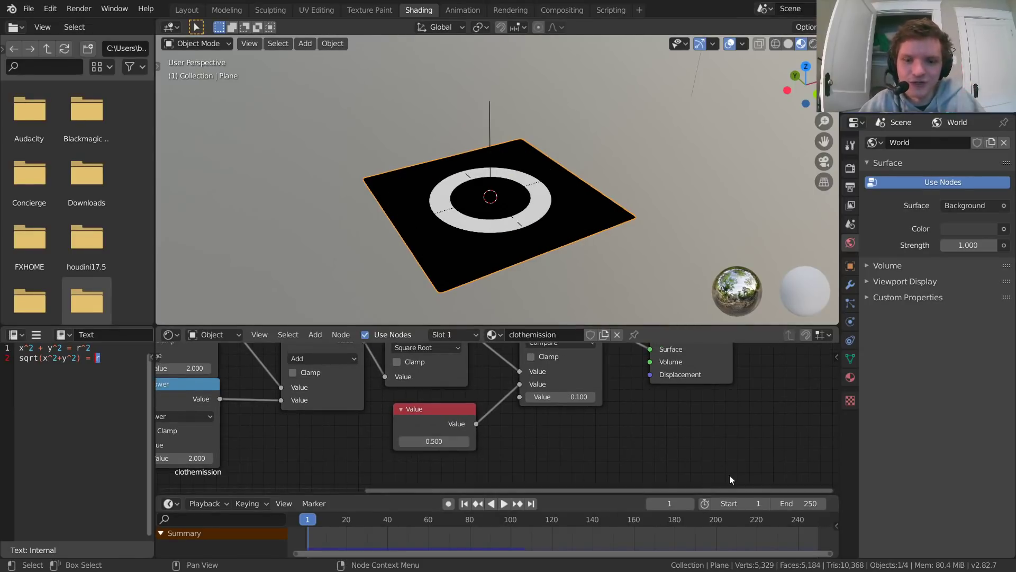
left_click_drag(666, 503, 696, 503)
key("ctrl+z")
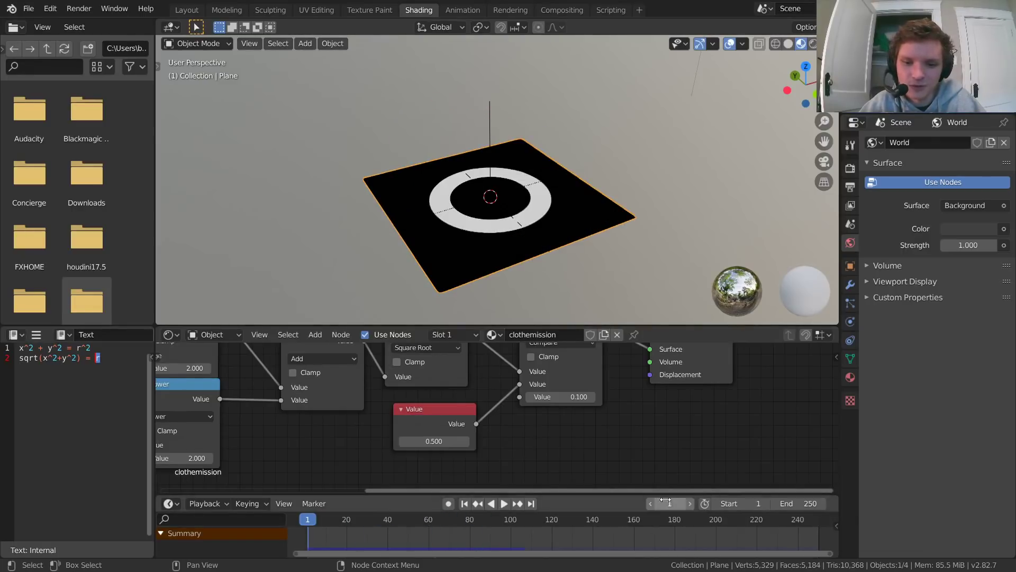
right_click(665, 503)
left_click(632, 505)
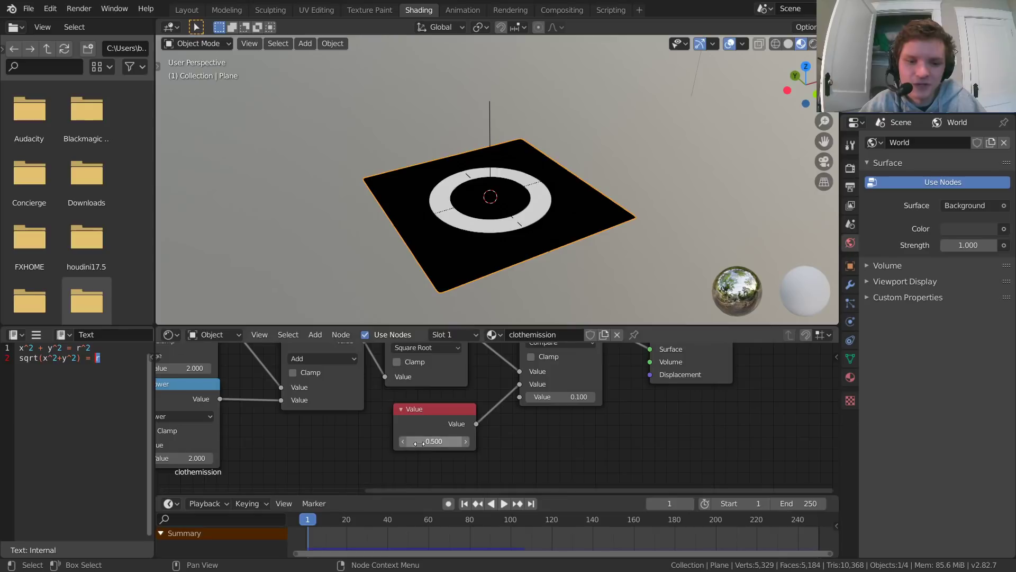
Step: Drive the Value node's number with the current frame and play the animation briefly to check it
right_click(418, 441)
left_click(381, 419)
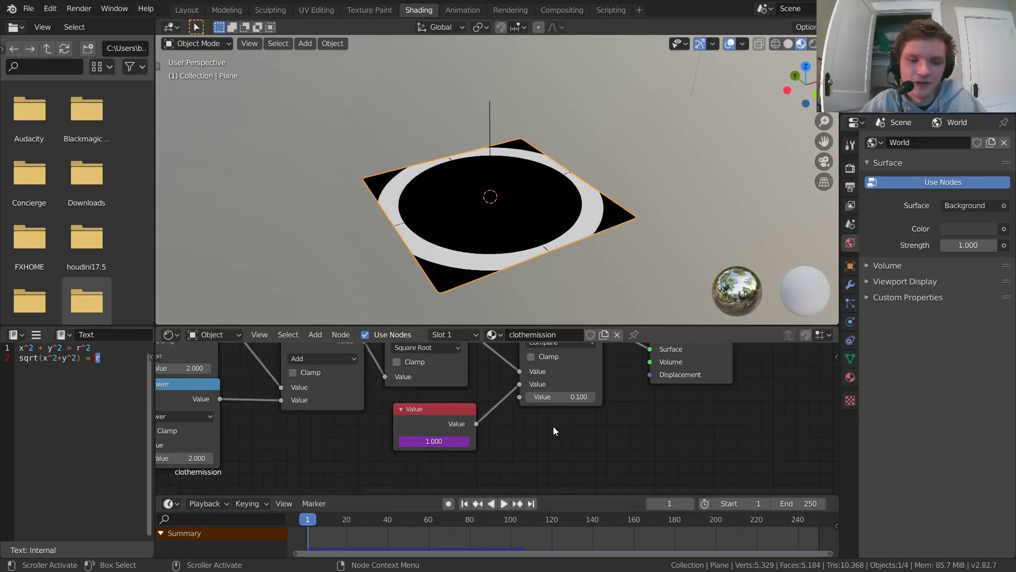
key("space")
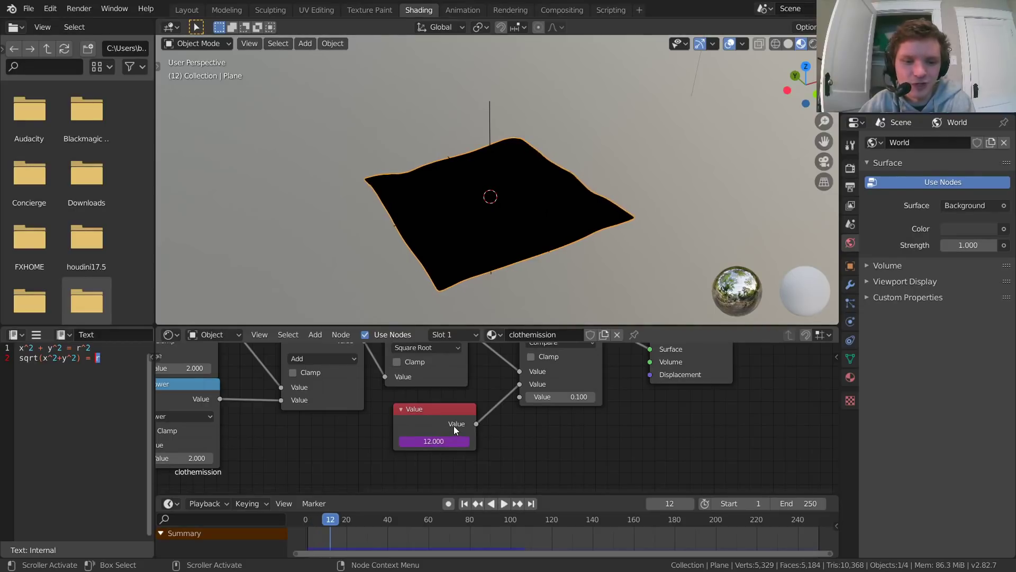
key("Escape")
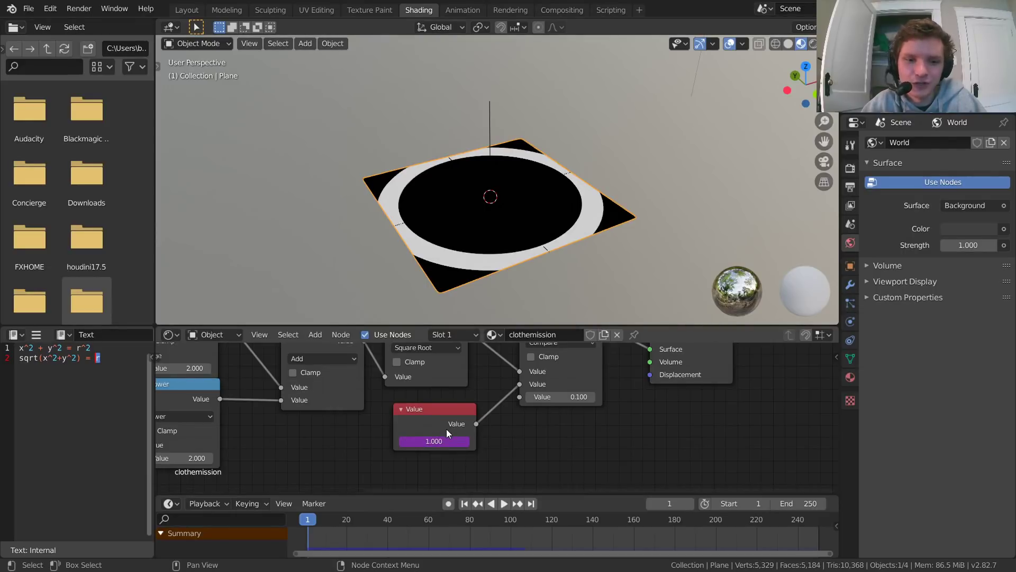
Step: Move the Value node away from Compare to make room, and step through frames 0 to 2 to check the driven number
key("Right")
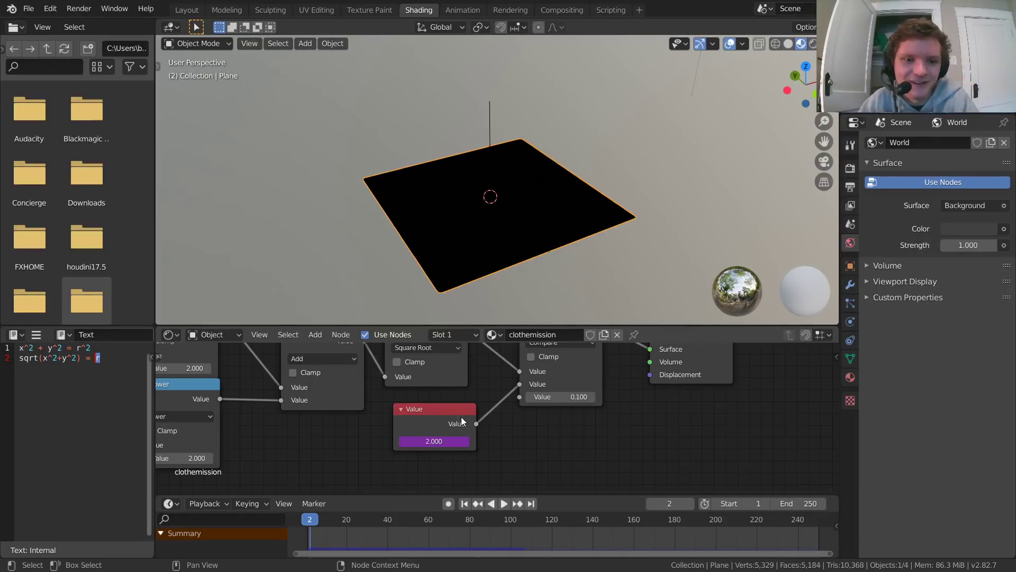
left_click_drag(445, 412, 322, 430)
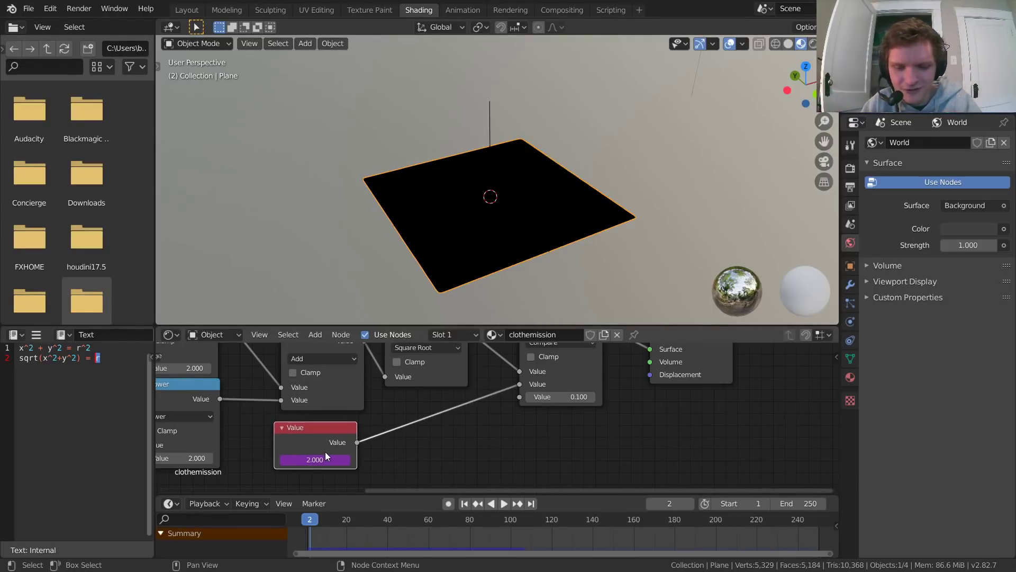
key("Left")
key("Left")
key("Right")
key("Right")
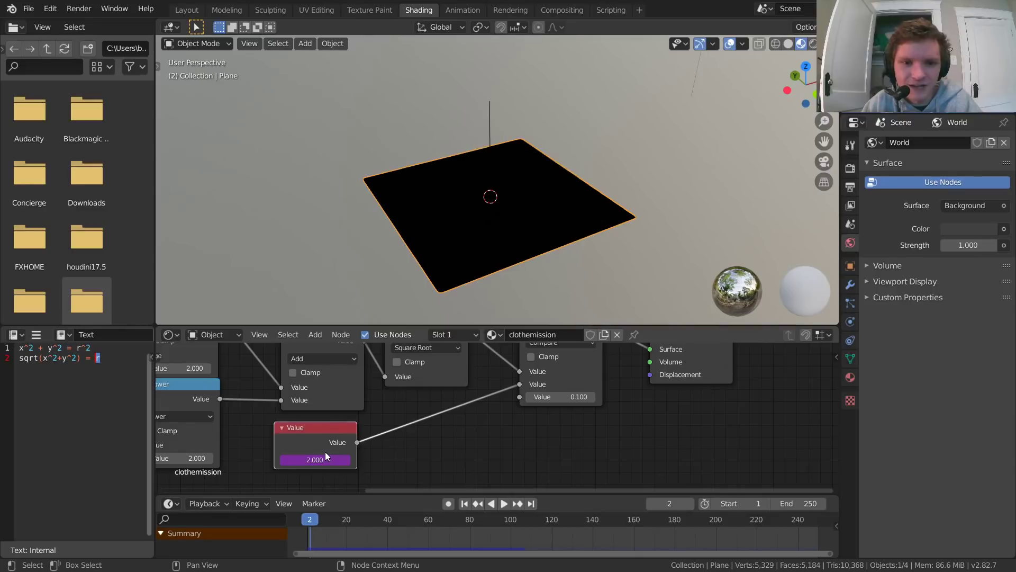
key("Left")
key("Left")
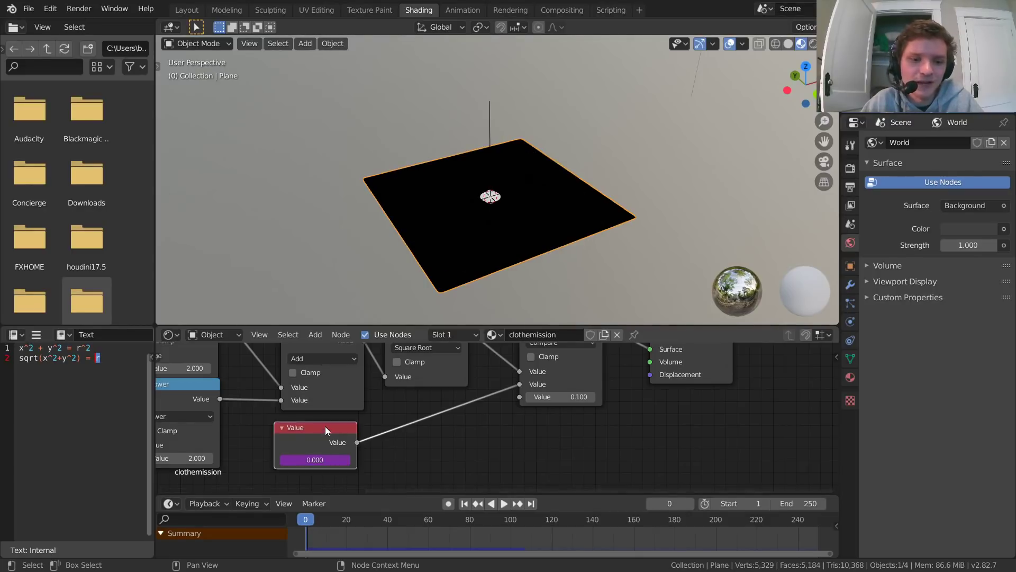
Step: Duplicate the Add math node and insert the copy on the link between the Value node and Compare
middle_click_drag(407, 423, 412, 423)
scroll(412, 423, "down", 2)
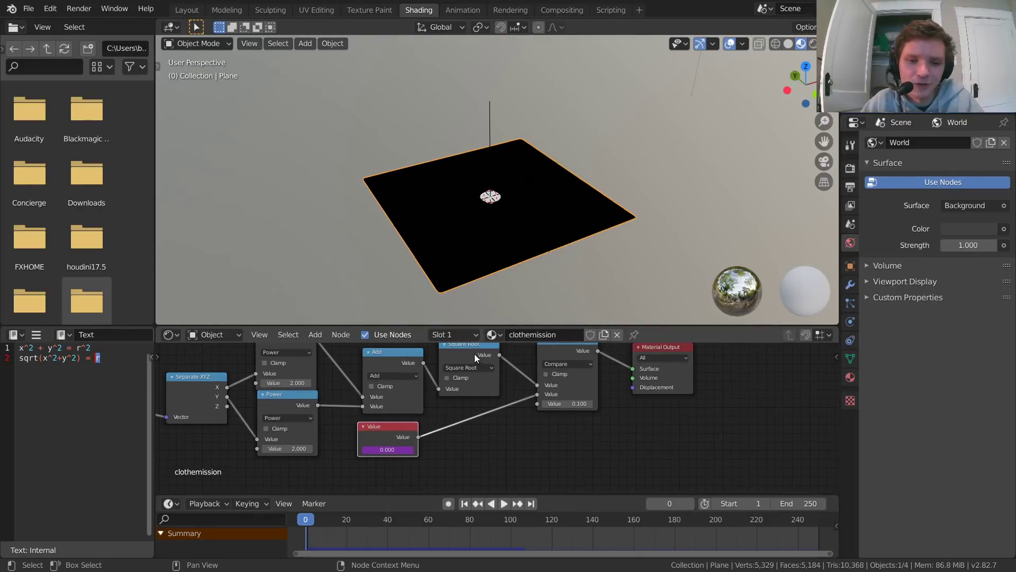
left_click(393, 357)
left_click_drag(365, 381, 452, 437)
scroll(484, 424, "up", 3)
middle_click_drag(484, 424, 484, 374)
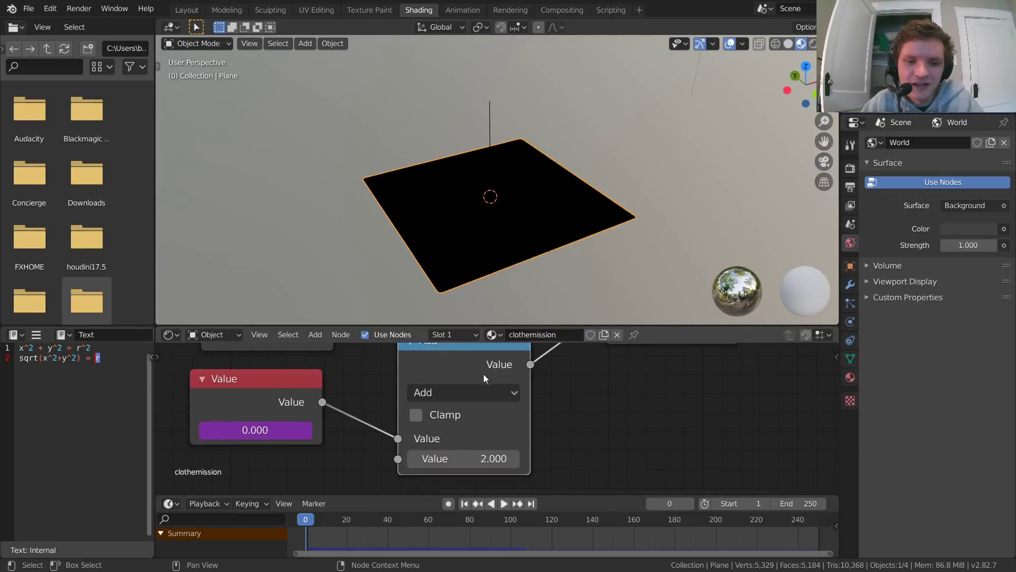
Step: Change the duplicated math node's operation to Divide and set its second Value to 10
left_click(468, 393)
left_click(374, 216)
left_click(458, 397)
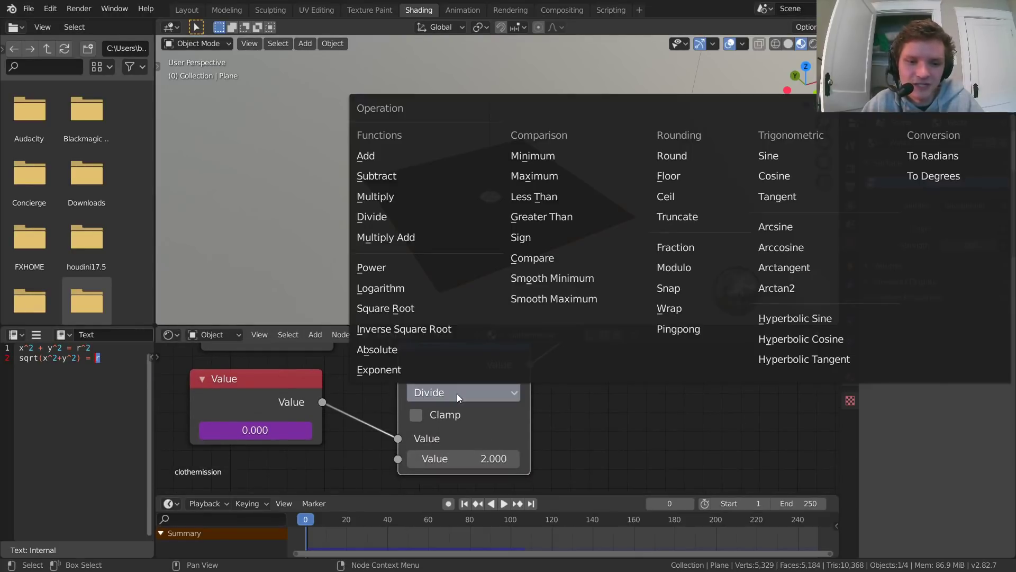
left_click(465, 456)
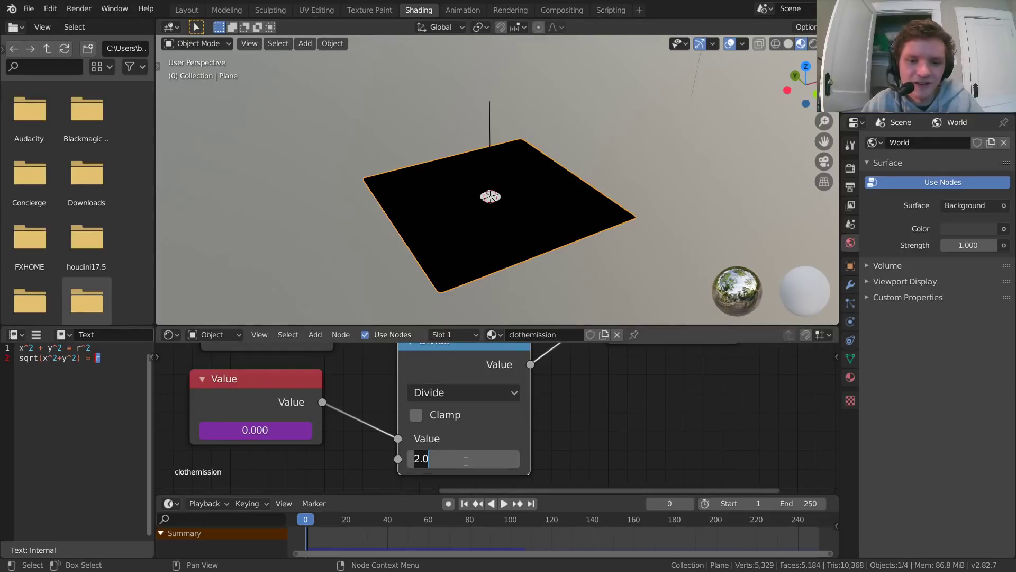
type("10")
key("Return")
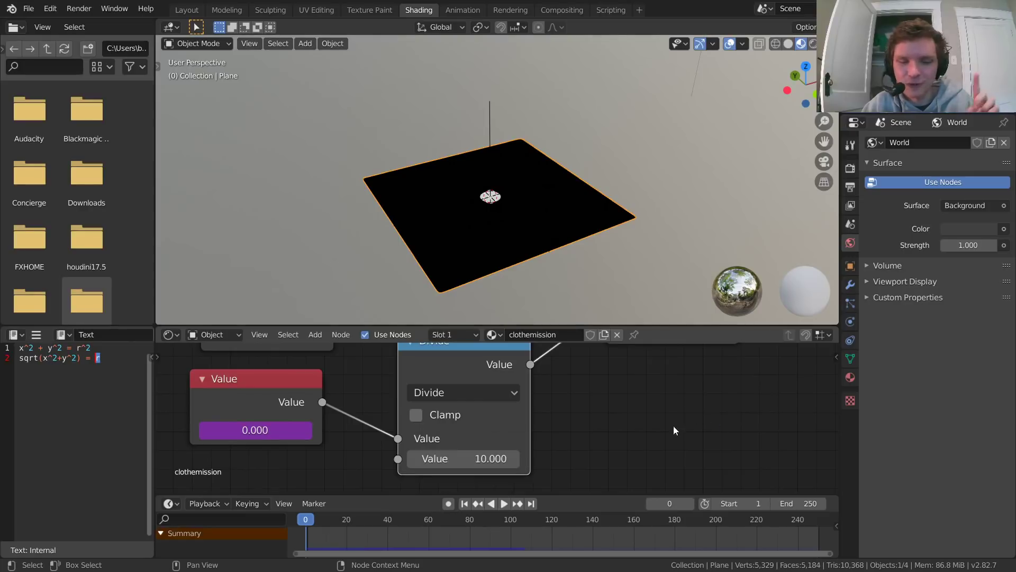
Step: Set the animation's start frame to 0
scroll(545, 420, "down", 1)
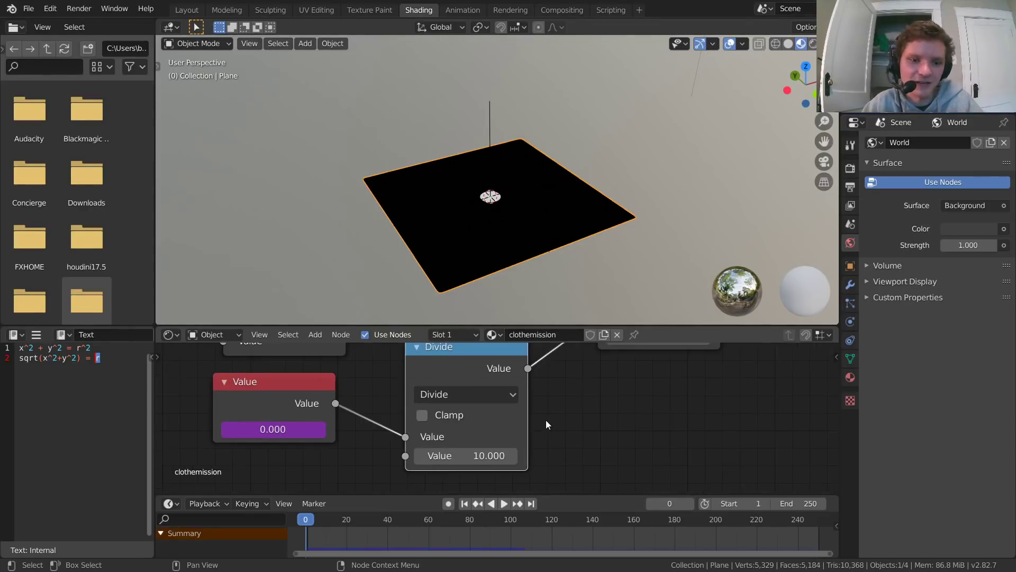
left_click(730, 503)
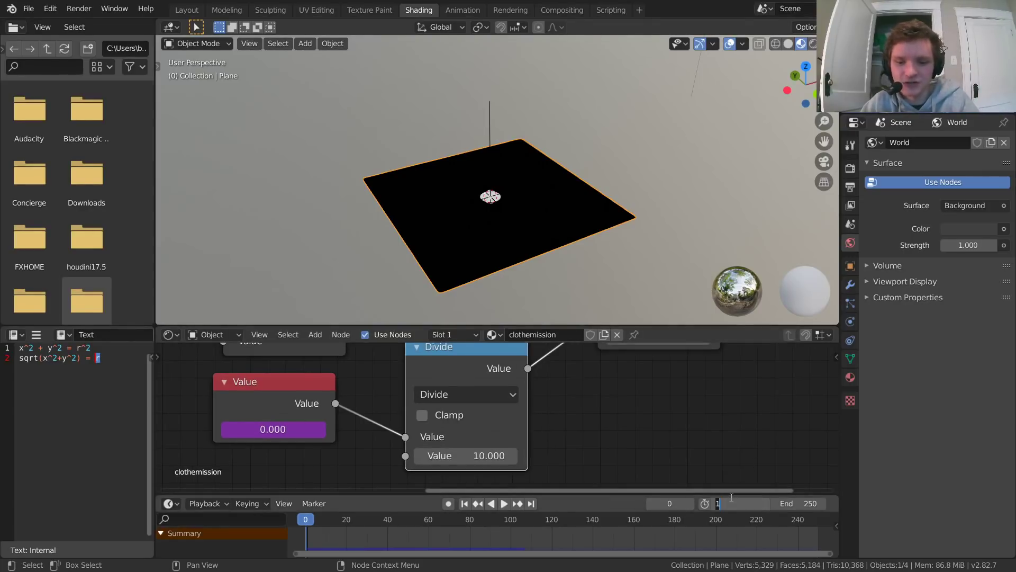
type("0")
key("Return")
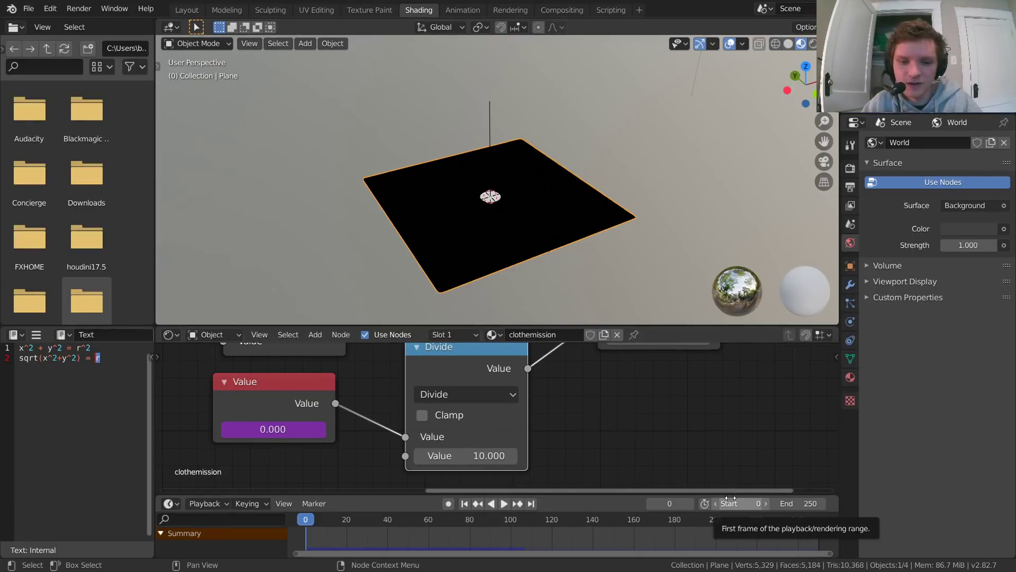
Step: Play the animation from frame 0 and replay it to check the ring's expansion speed
scroll(586, 373, "down", 2)
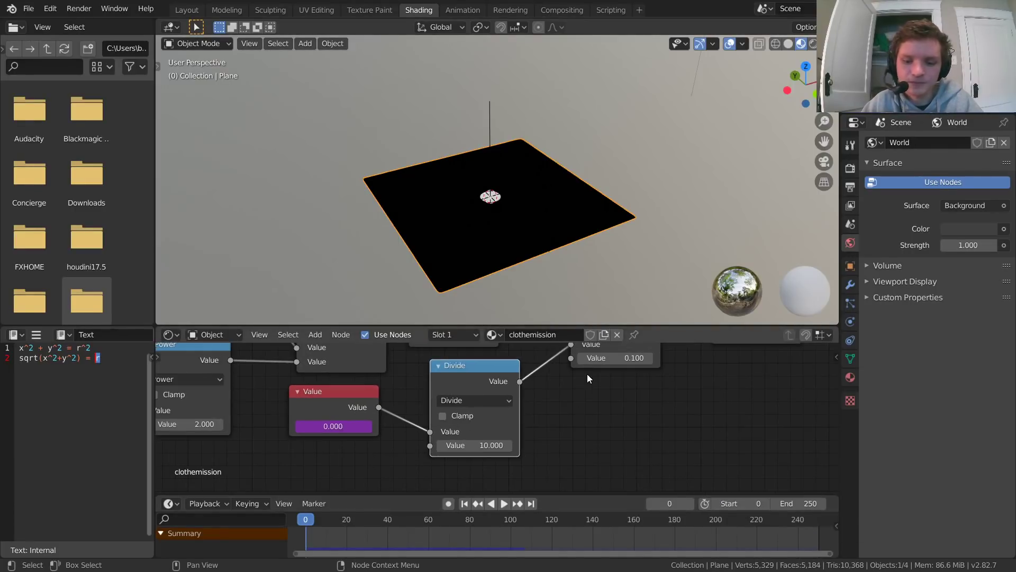
key("space")
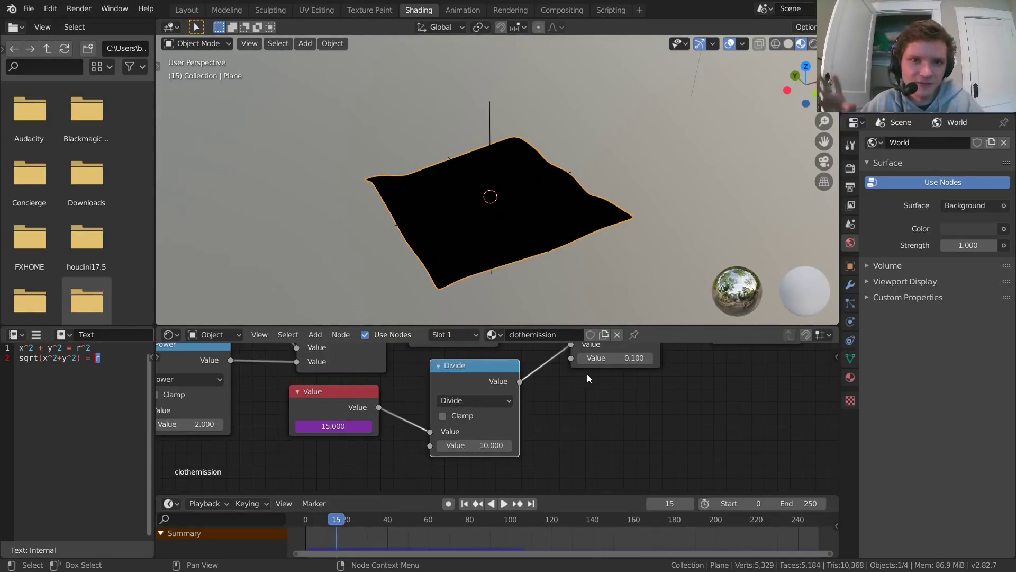
key("shift+Left")
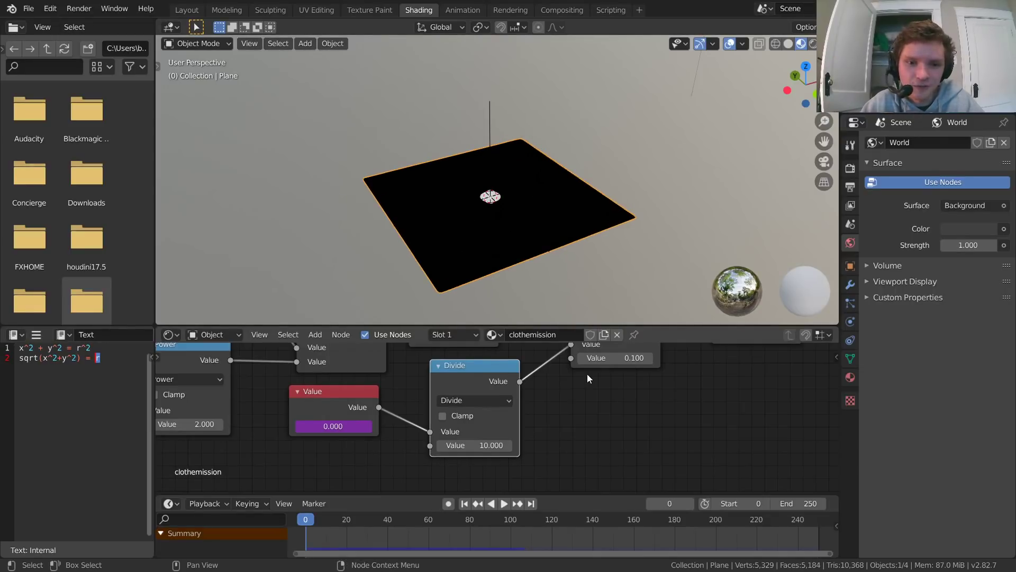
key("space")
key("space")
key("shift+Left")
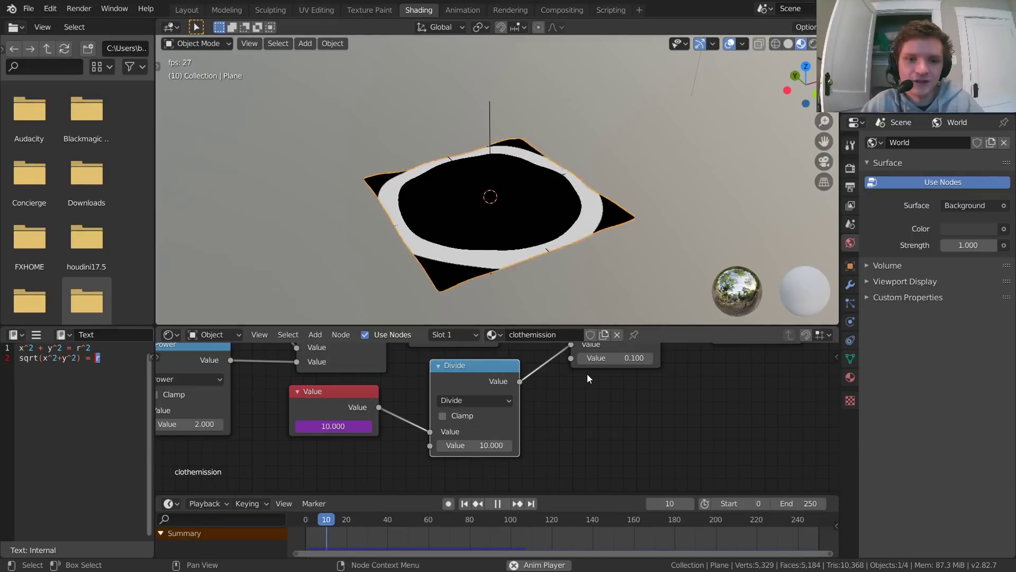
Step: Set the Divide node's second Value to 20 and play the animation to check the ring's speed
left_click(490, 443)
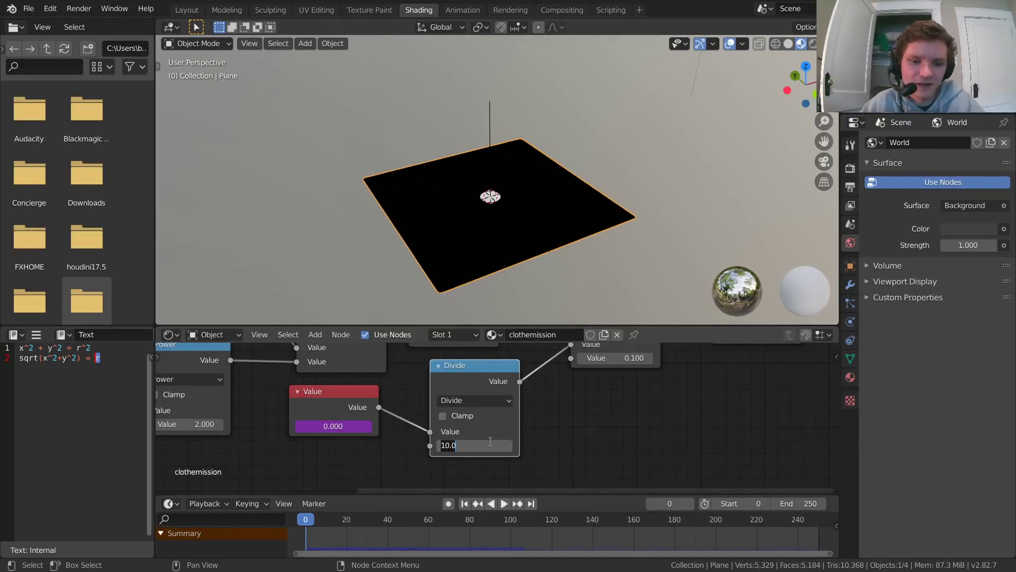
type("20")
key("Return")
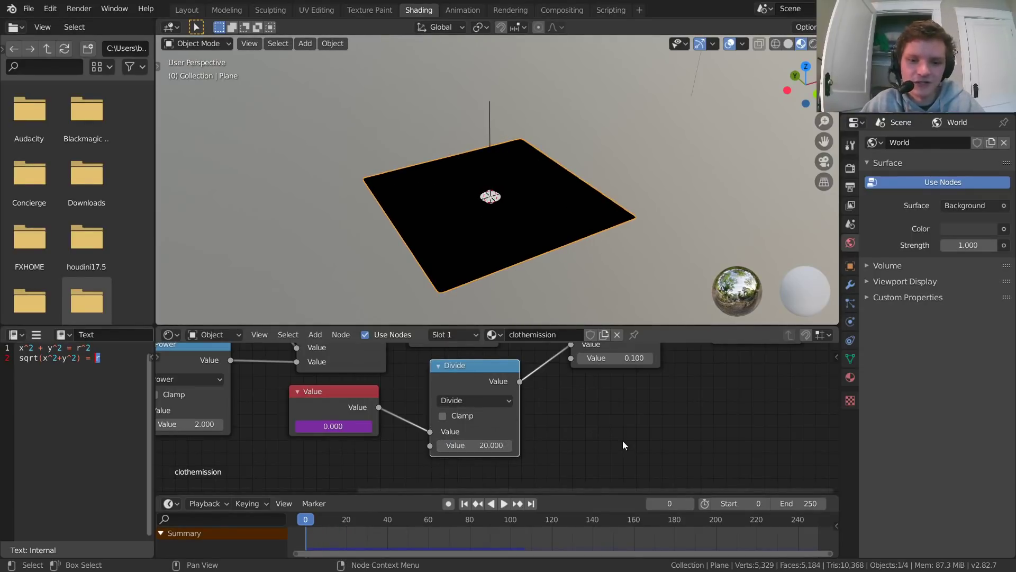
key("space")
key("space")
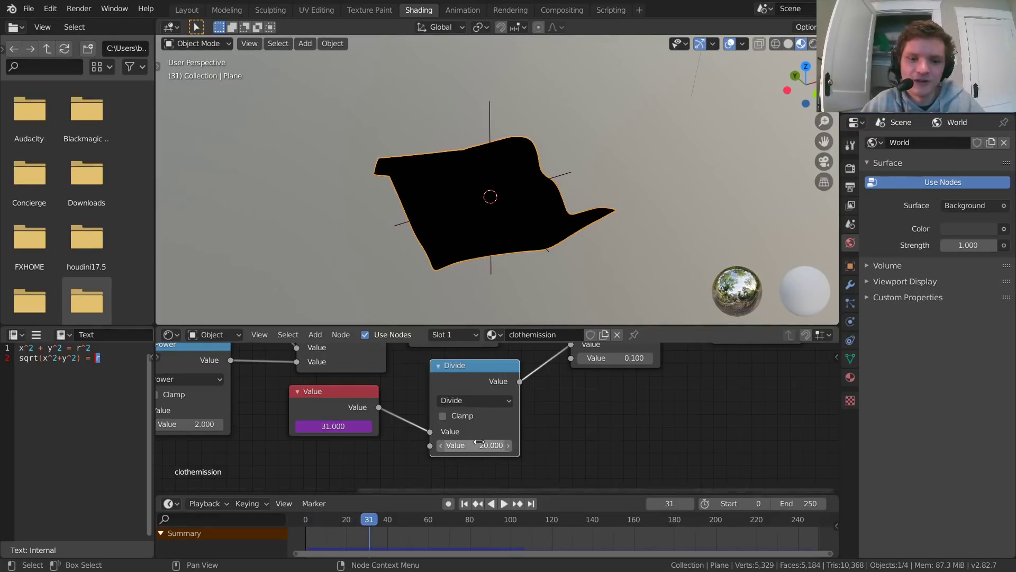
Step: Set the Divide node's second Value to 5 and replay the animation from frame 0
left_click(482, 444)
type("5")
key("Return")
key("shift+Left")
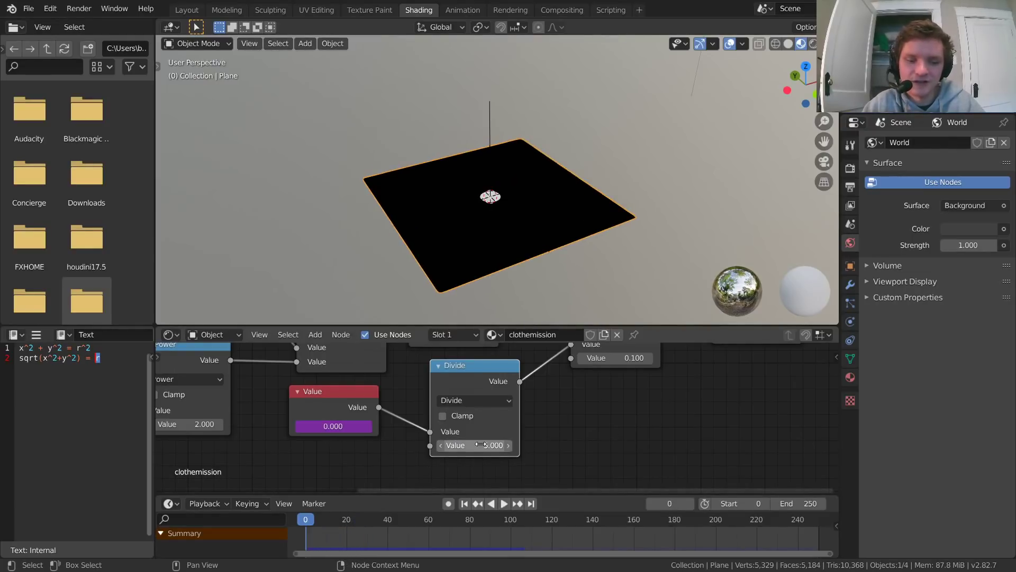
key("space")
key("shift+Left")
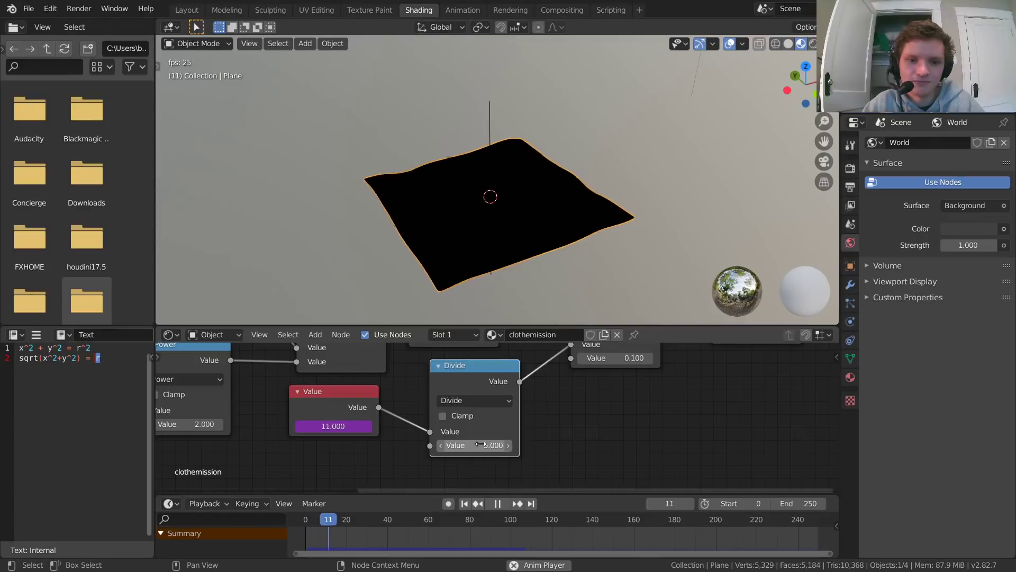
key("space")
Step: Set the Divide node's second Value back to 20 and replay the animation from frame 0 several times
left_click(481, 445)
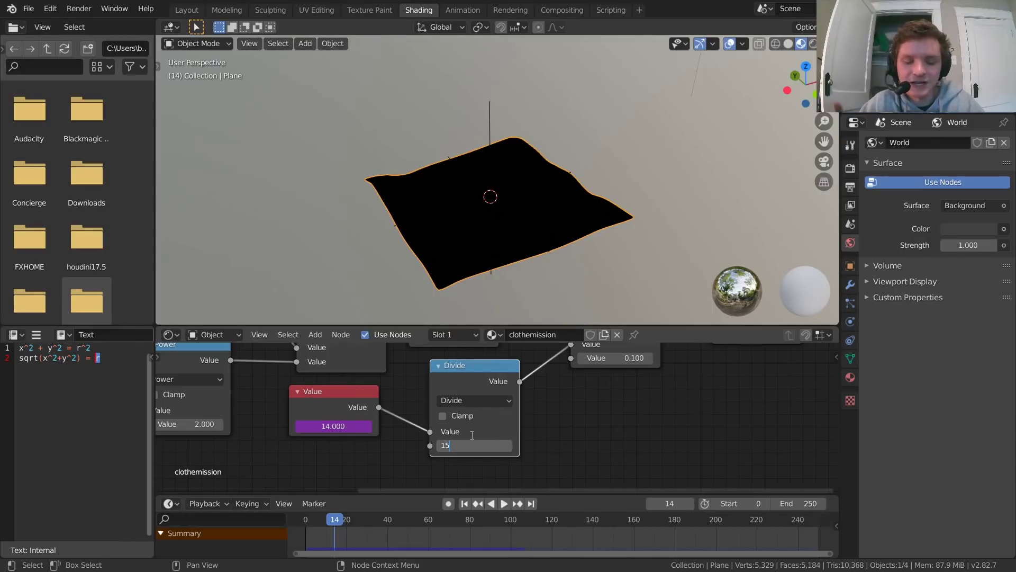
type("20")
key("Return")
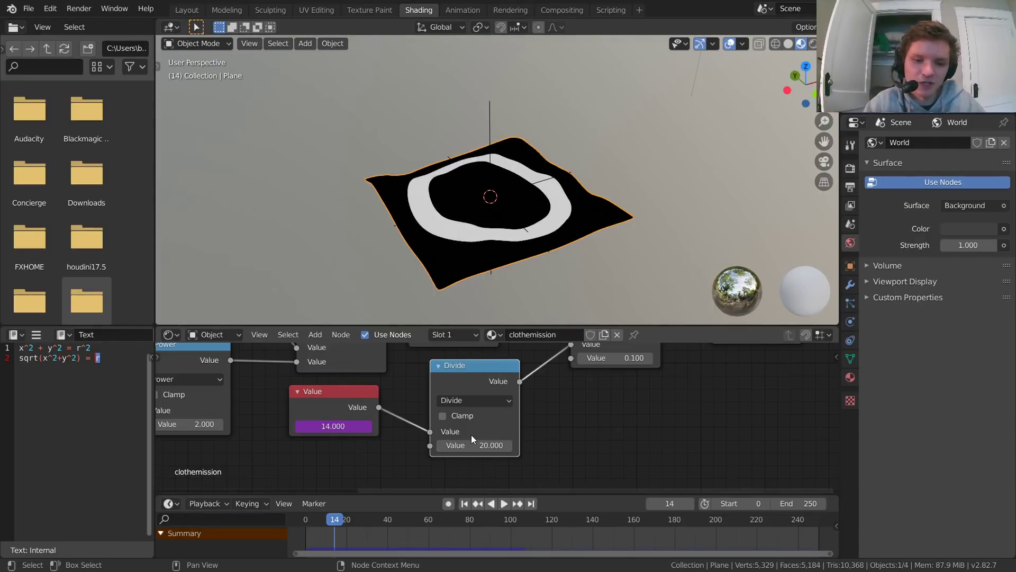
key("shift+Left")
key("space")
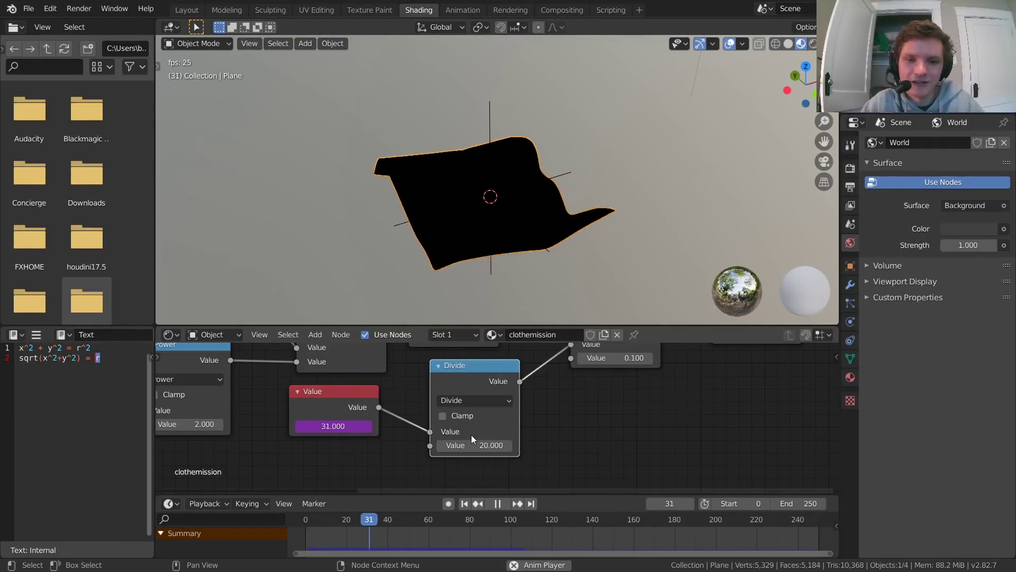
key("shift+Left")
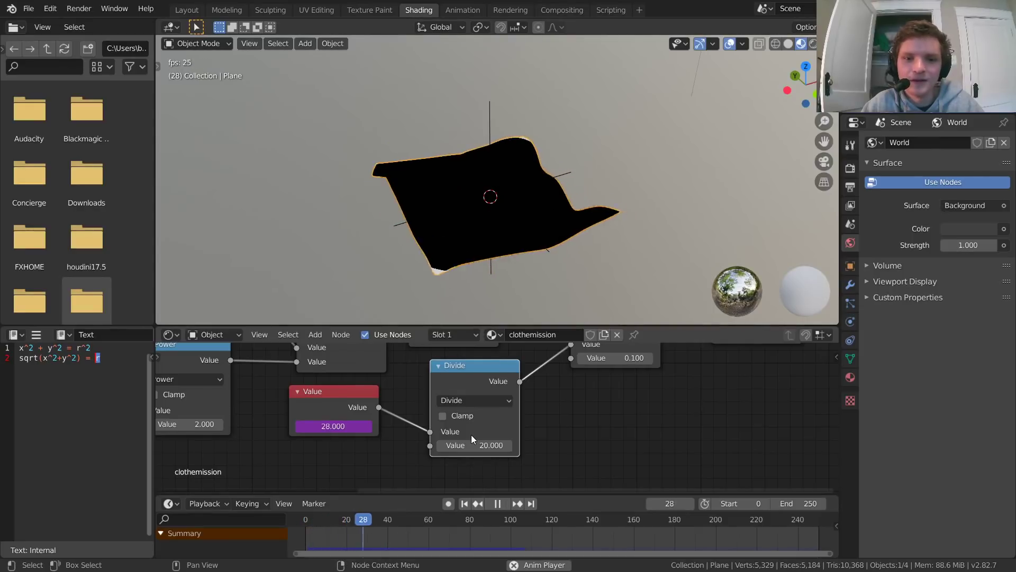
key("space")
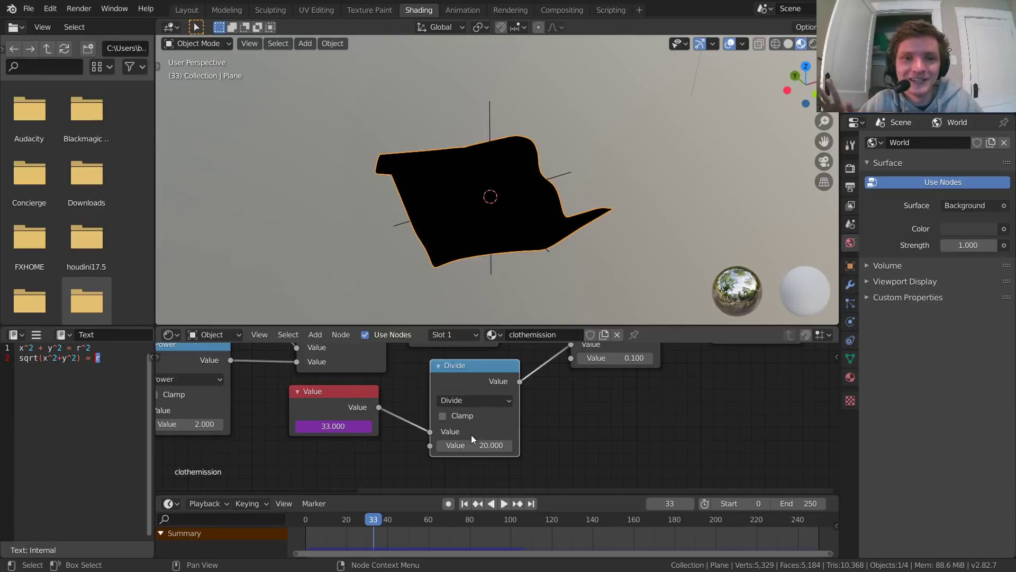
key("space")
key("shift+Left")
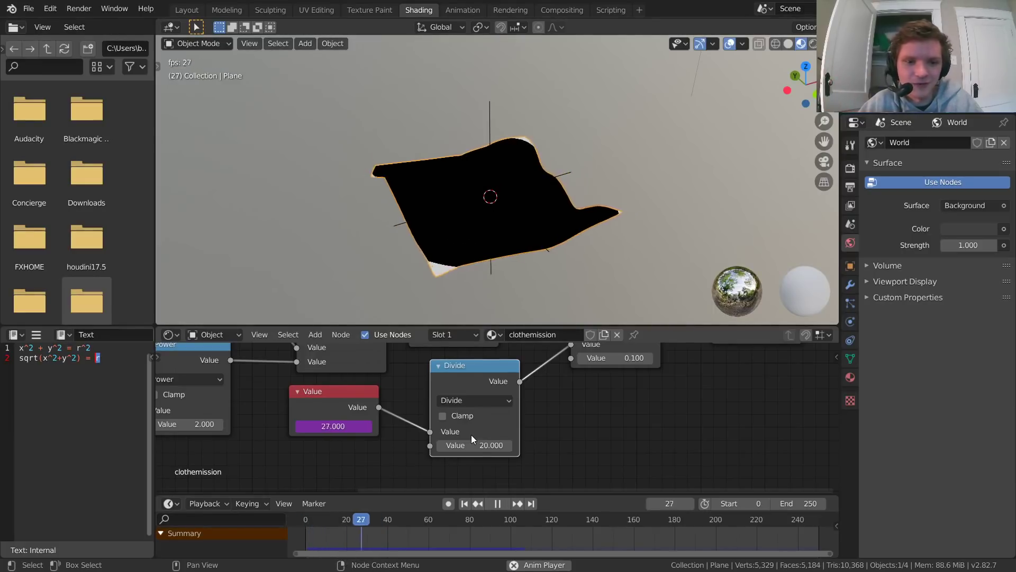
key("space")
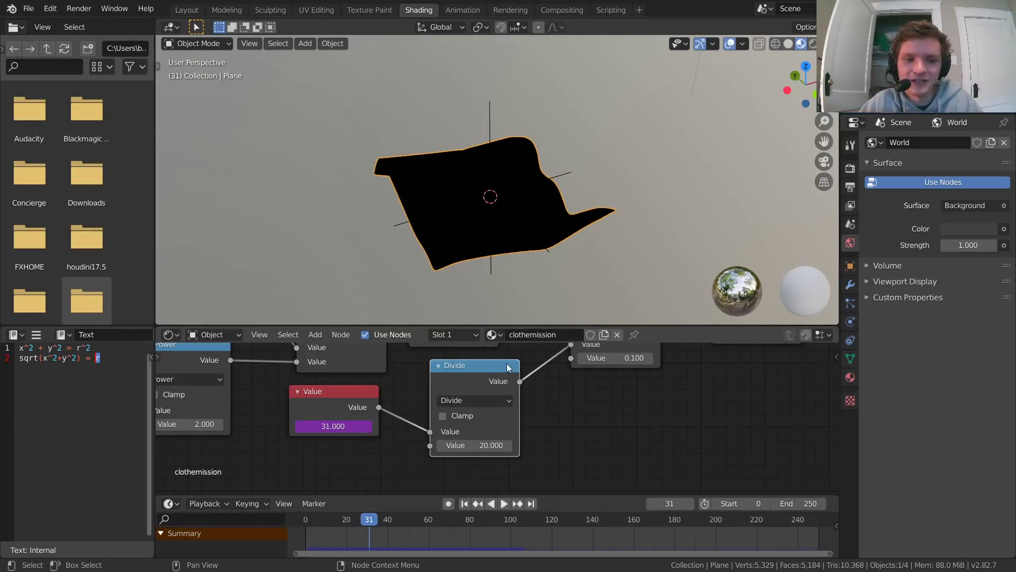
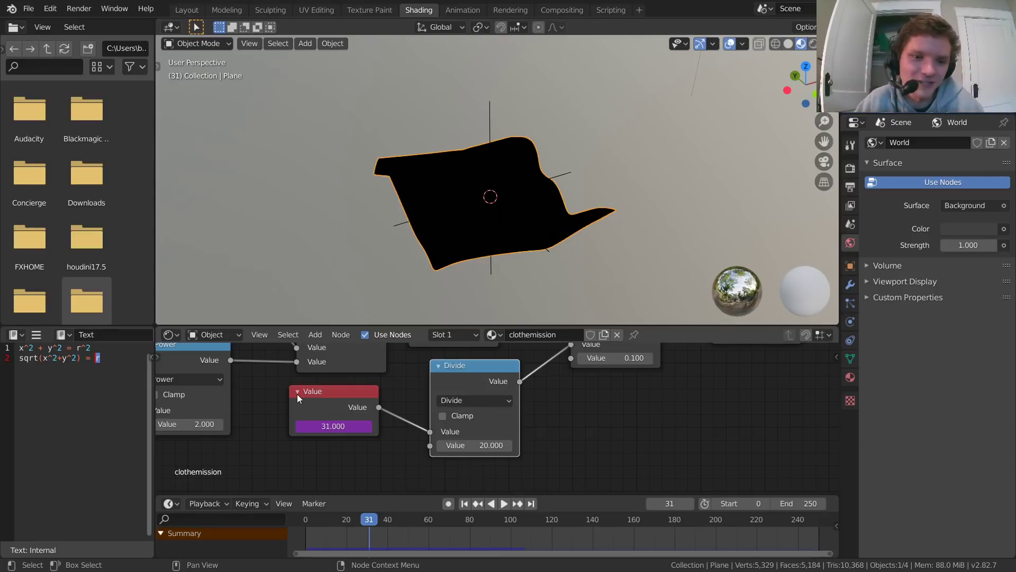
Step: Move the Value node away from the Divide node and insert a duplicate of the Divide node between them
left_click_drag(297, 394, 468, 389)
key("Escape")
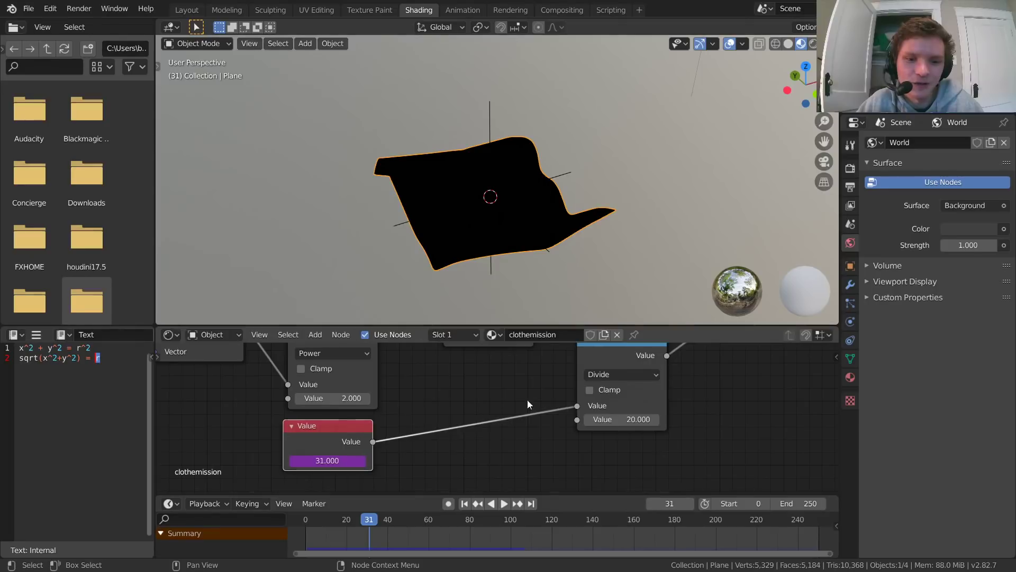
middle_click_drag(597, 359, 571, 373)
left_click(581, 361)
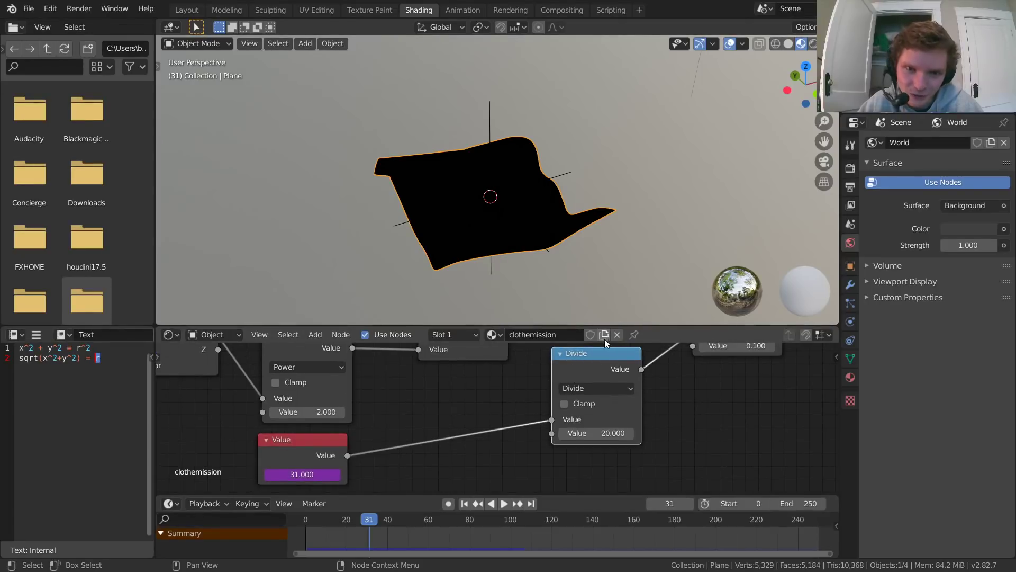
key("shift+d")
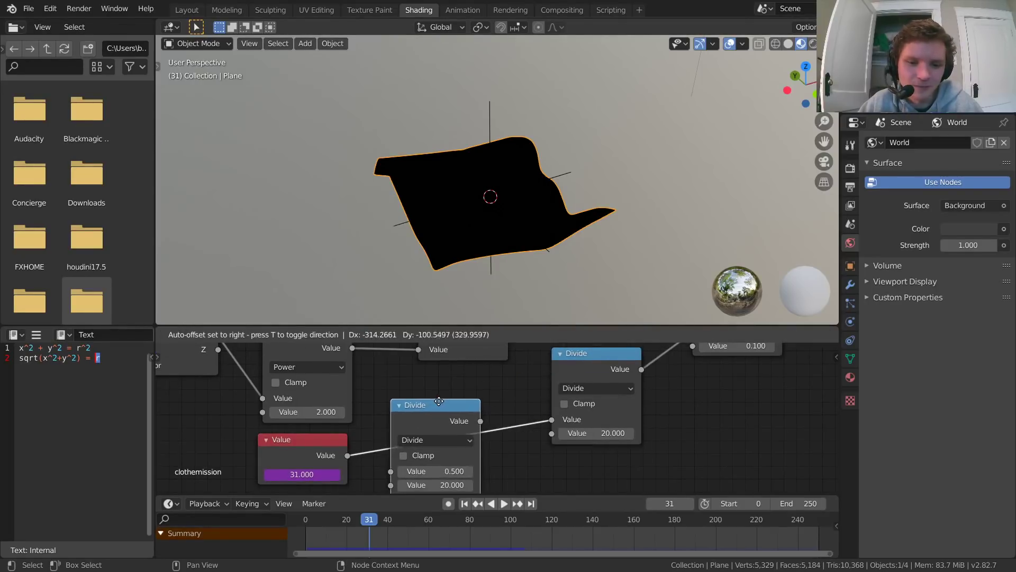
left_click(486, 442)
middle_click_drag(487, 442, 500, 402)
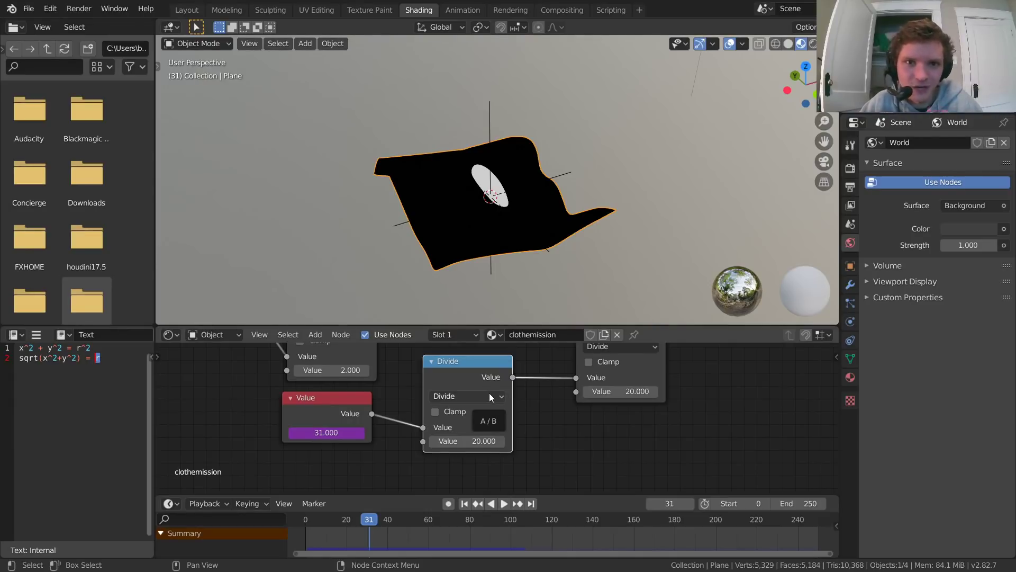
Step: Change the operation of the duplicated math node after the Value node to Modulo
left_click(489, 395)
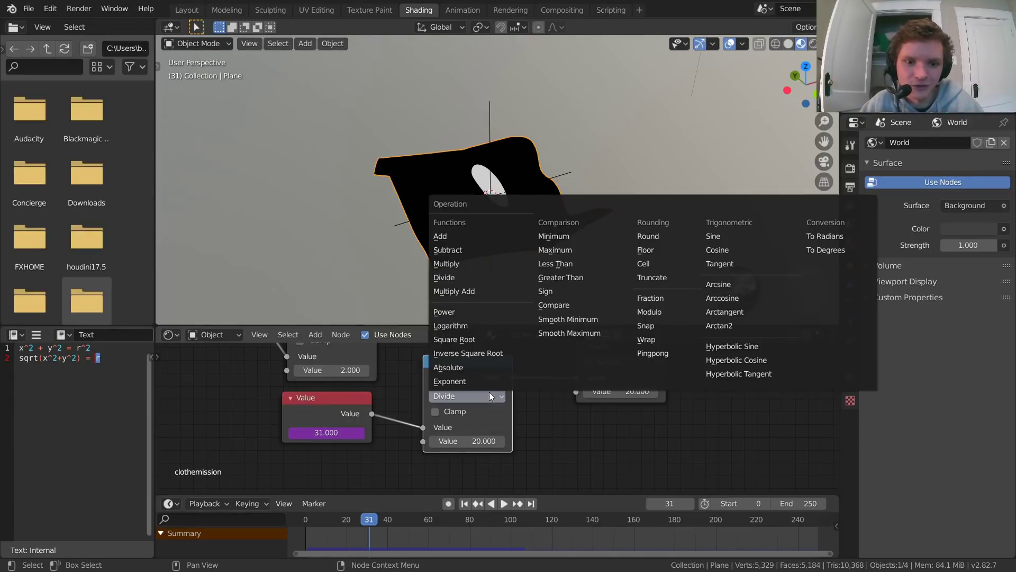
left_click(643, 313)
middle_click_drag(539, 404, 566, 405)
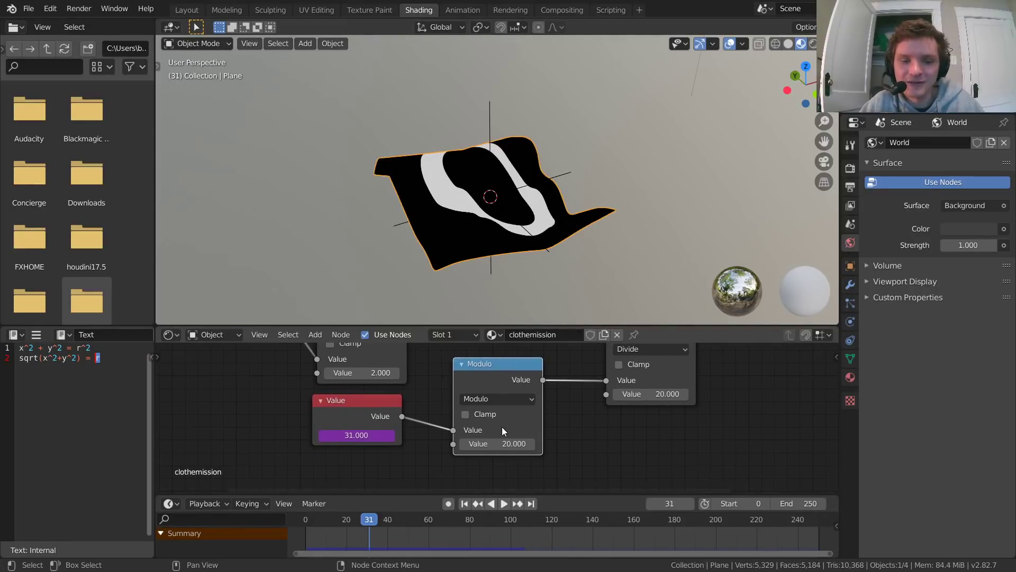
left_click_drag(345, 417, 341, 419)
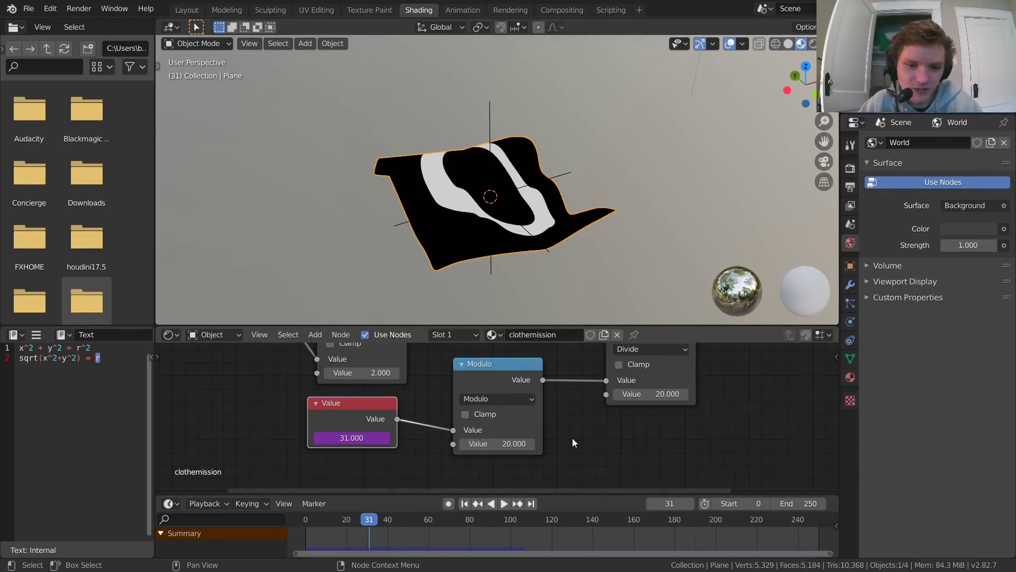
Step: Replay the animation from frame 0 twice to check how the ring repeats with the Modulo node
key("shift+Left")
key("space")
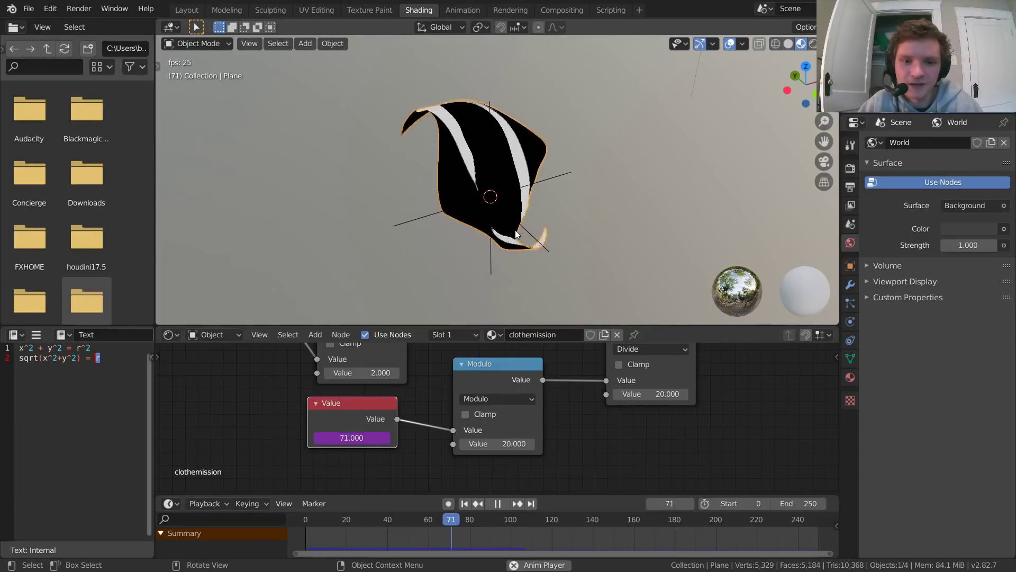
key("space")
key("shift+Left")
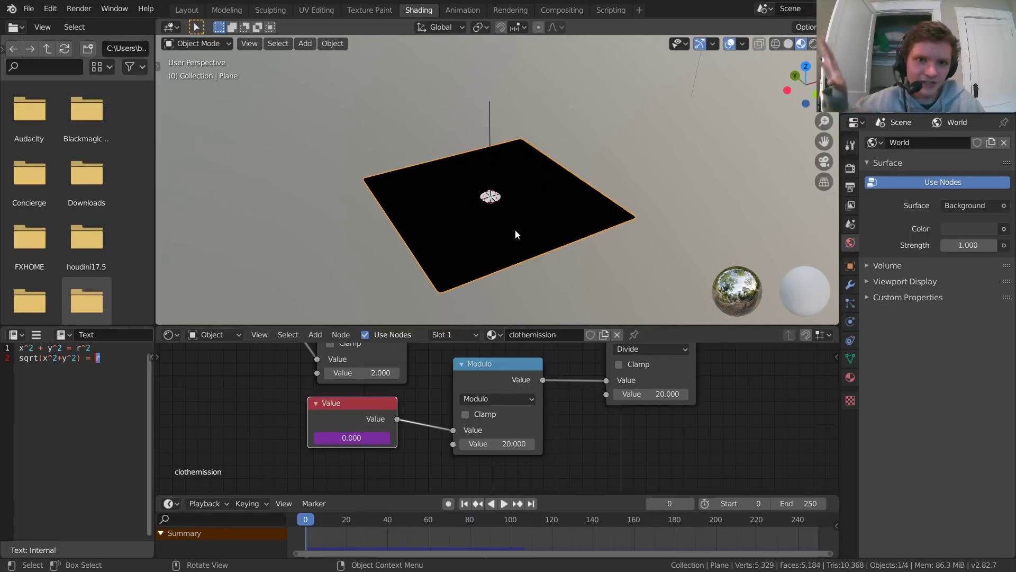
key("space")
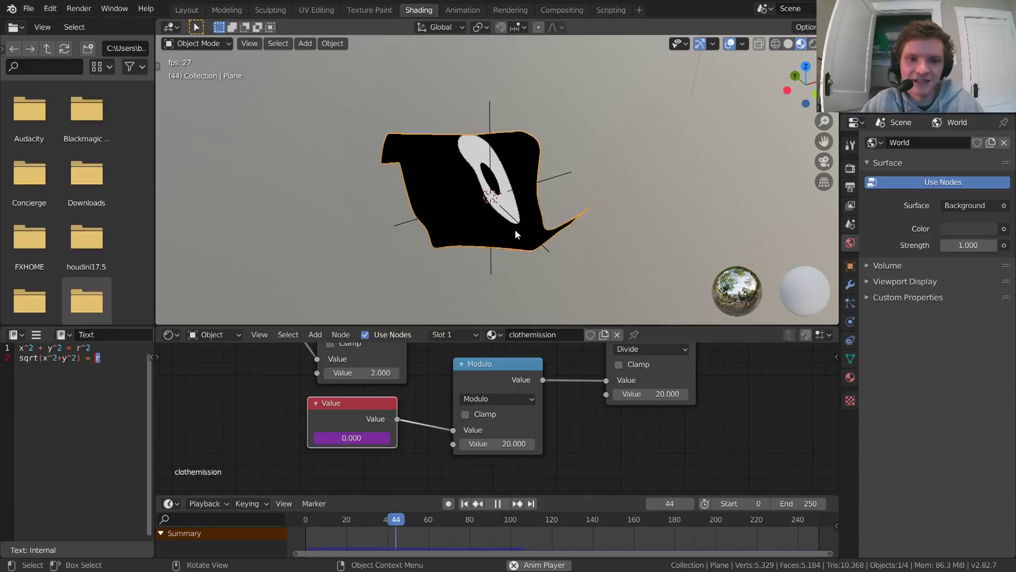
key("Escape")
Step: Set the Modulo node's second Value to 30 and play the animation from frame 0
left_click(516, 441)
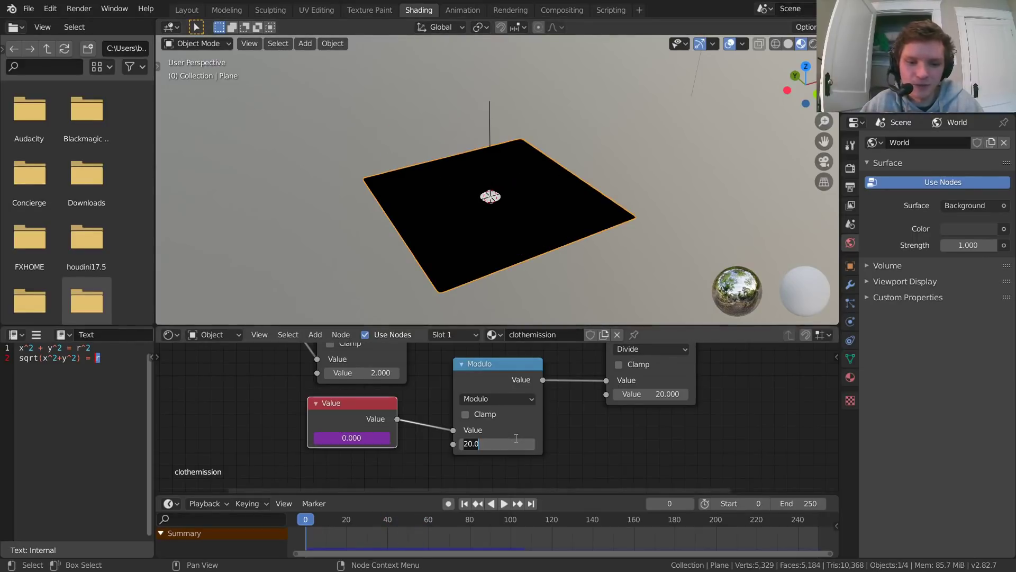
type("30")
key("Return")
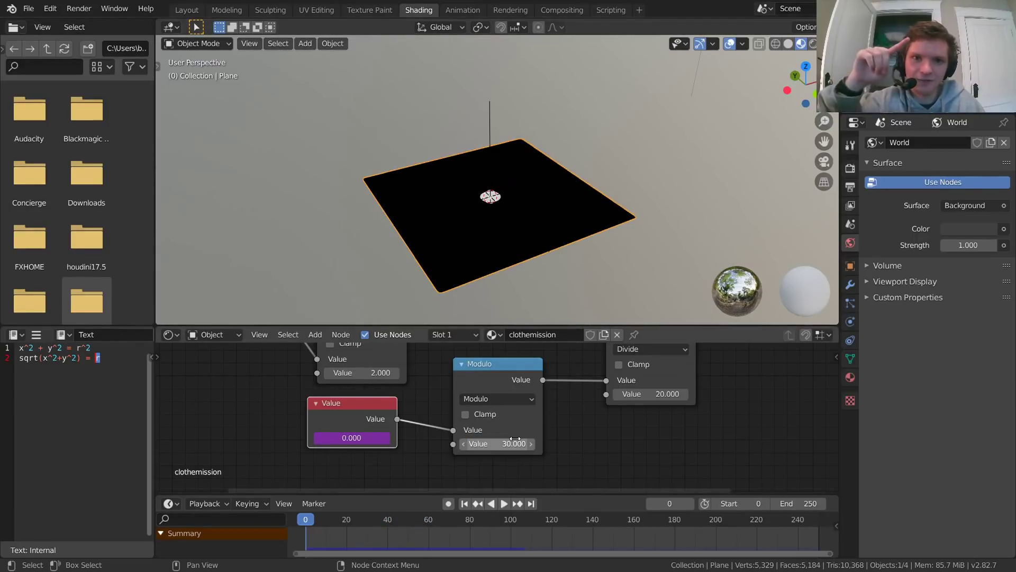
key("space")
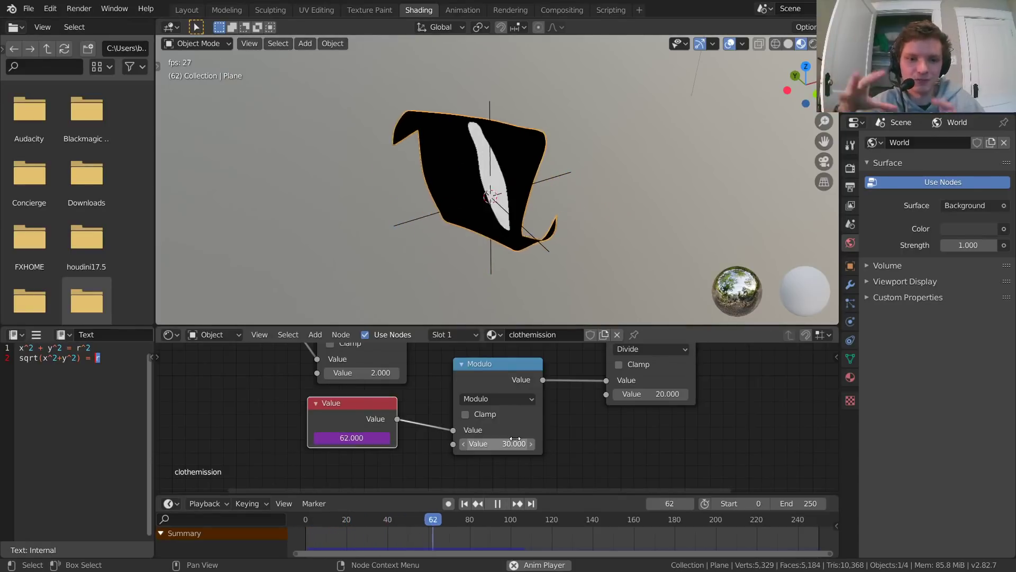
key("space")
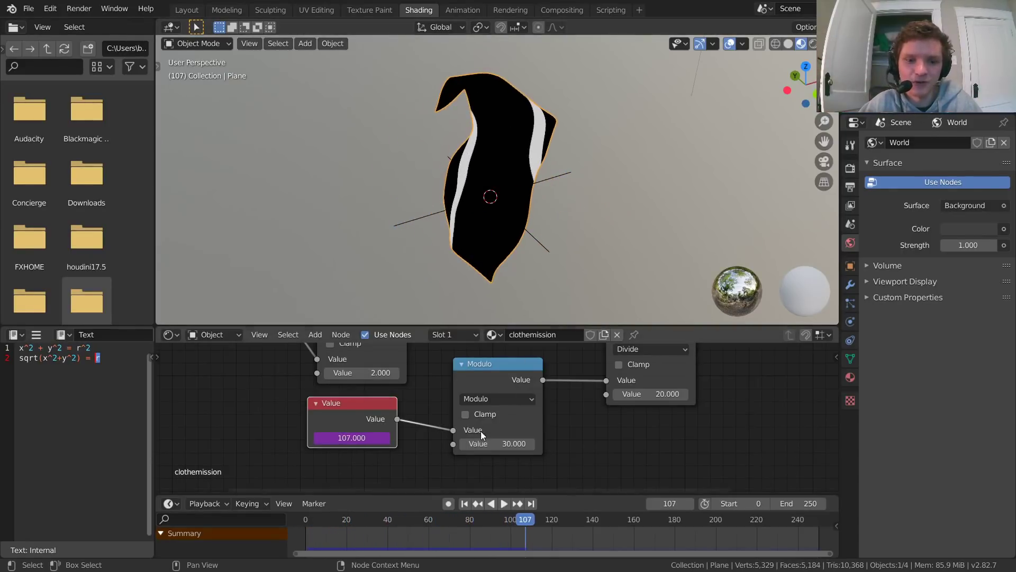
Step: Set the Modulo node's second Value to 35, replay the animation to check the ring's timing, and return to frame 0
left_click(506, 443)
type("3")
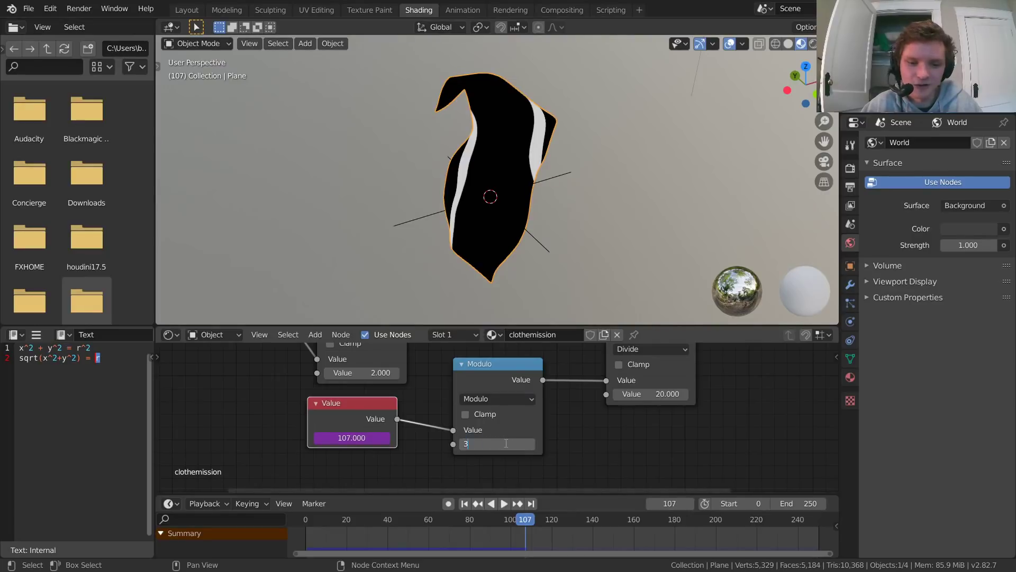
type("5")
key("Return")
key("shift+Left")
key("space")
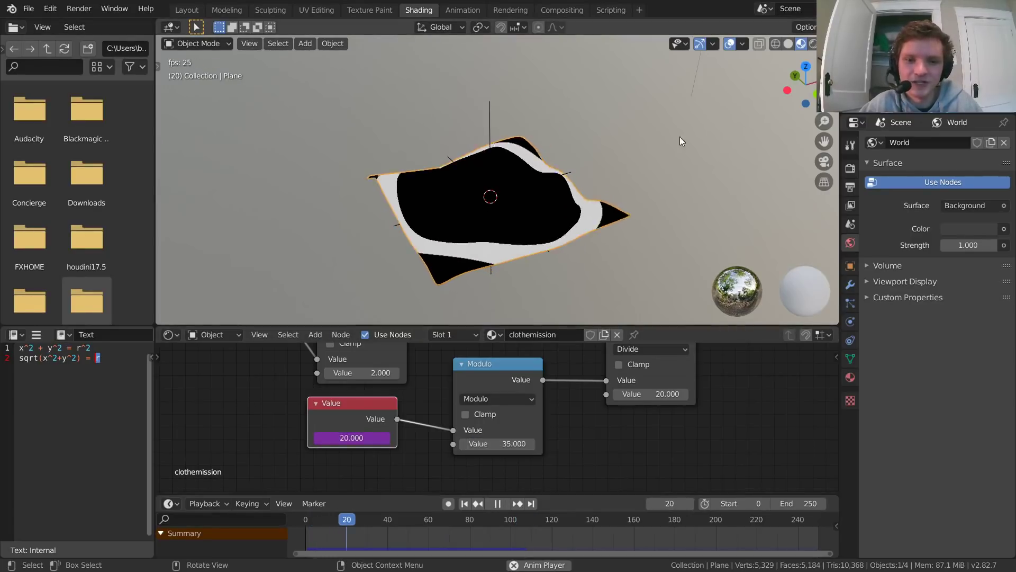
key("space")
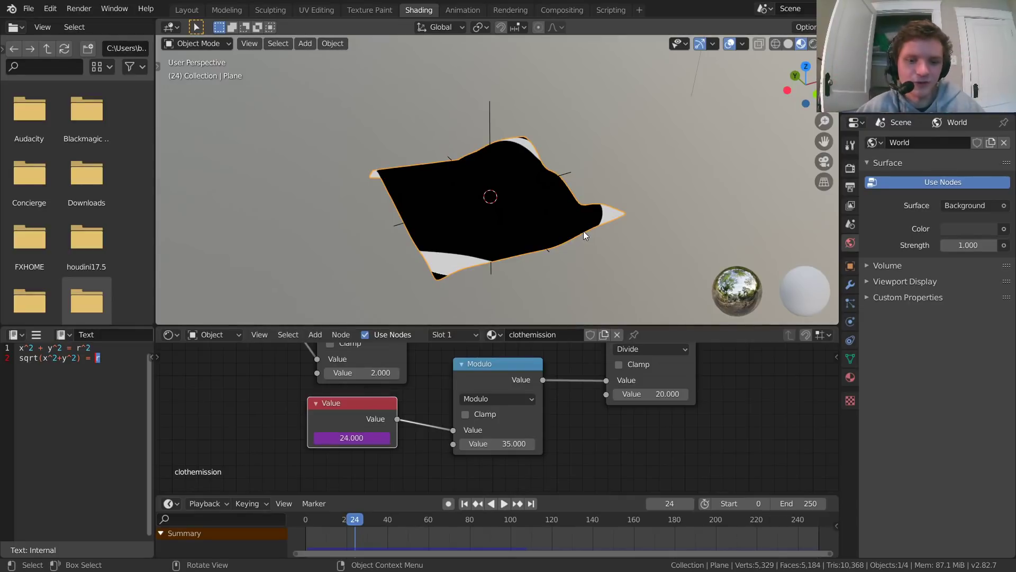
key("space")
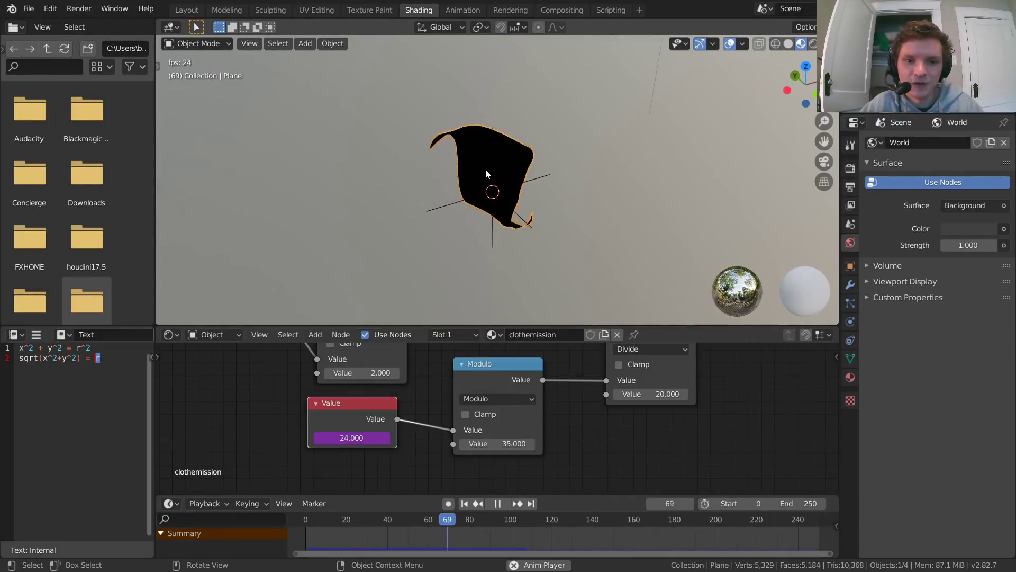
key("space")
key("shift+Left")
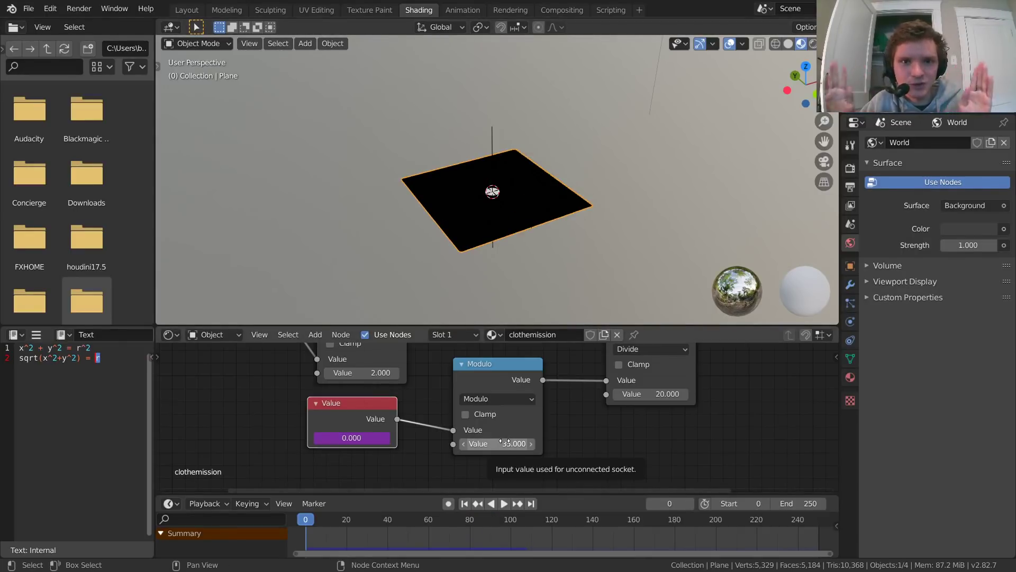
Step: Bring the Compare node into view and play the animation in short stretches to check the ring's thickness
middle_click_drag(701, 397, 600, 426)
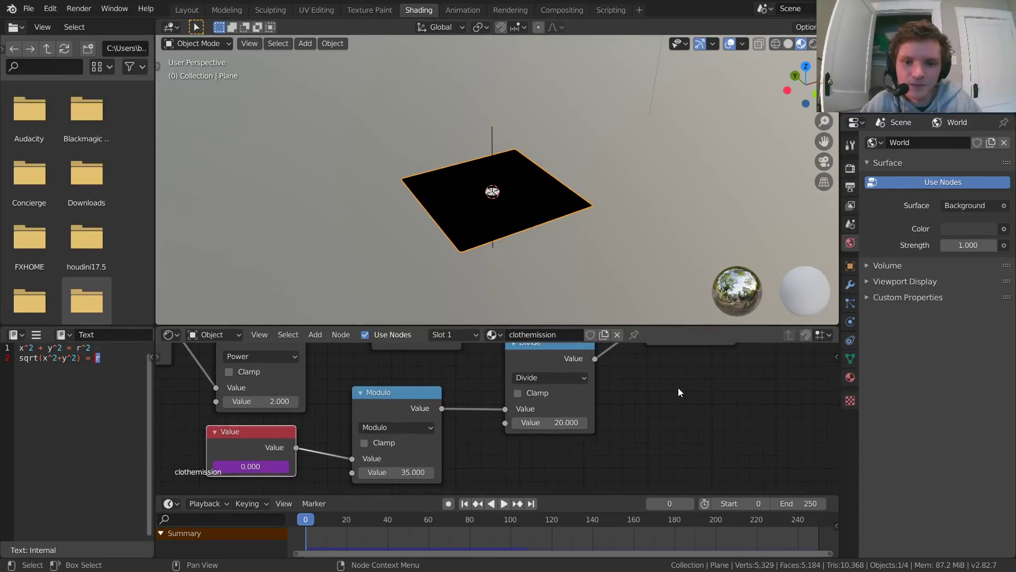
middle_click_drag(678, 386, 488, 486)
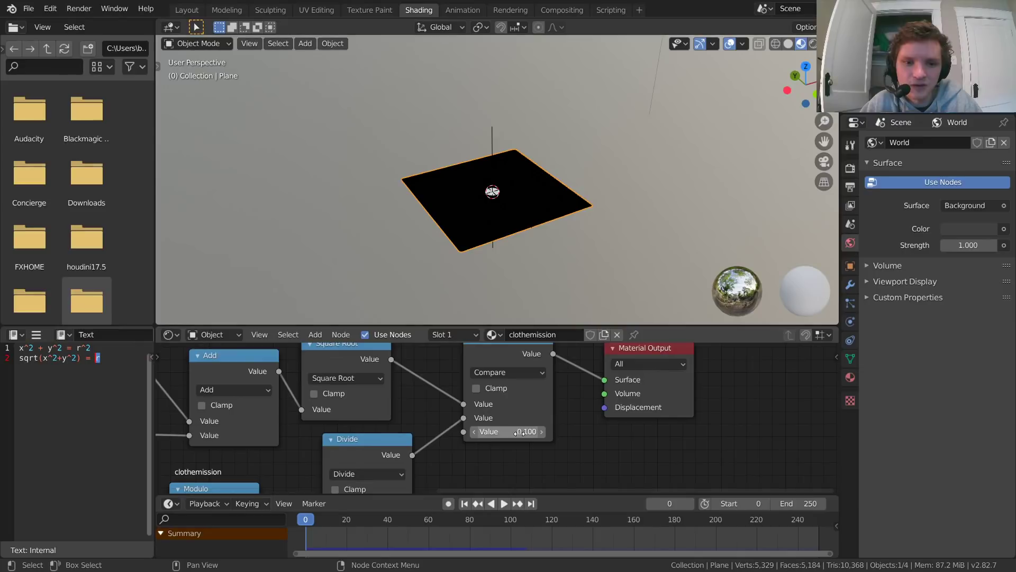
key("space")
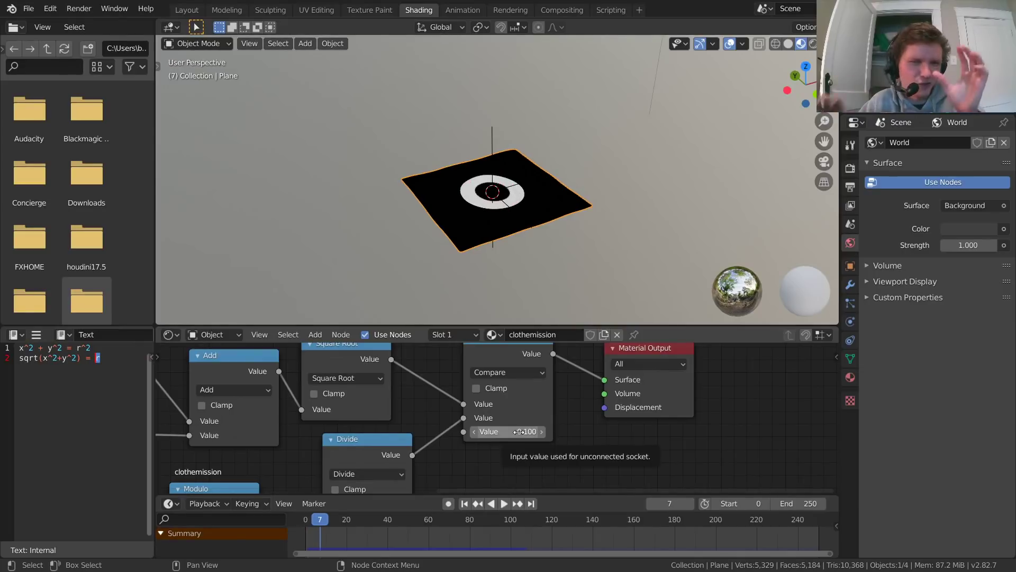
mouse_move(509, 433)
left_mouse_down()
mouse_move(541, 433)
mouse_move(503, 433)
mouse_move(515, 435)
left_mouse_up()
key("space")
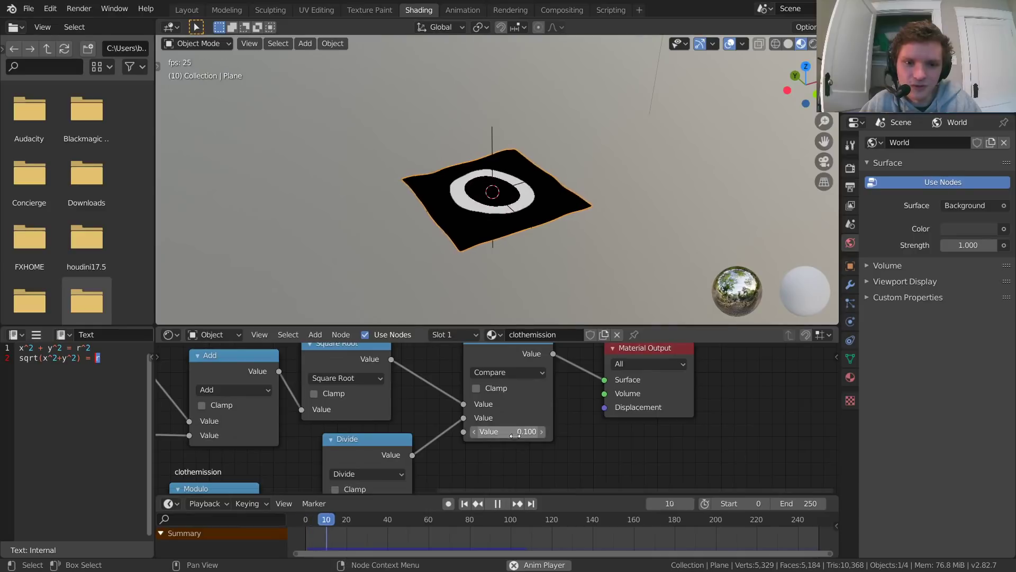
key("space")
Step: Set the Compare node's last Value to 0.05 and replay the animation from frame 0
left_click(516, 431)
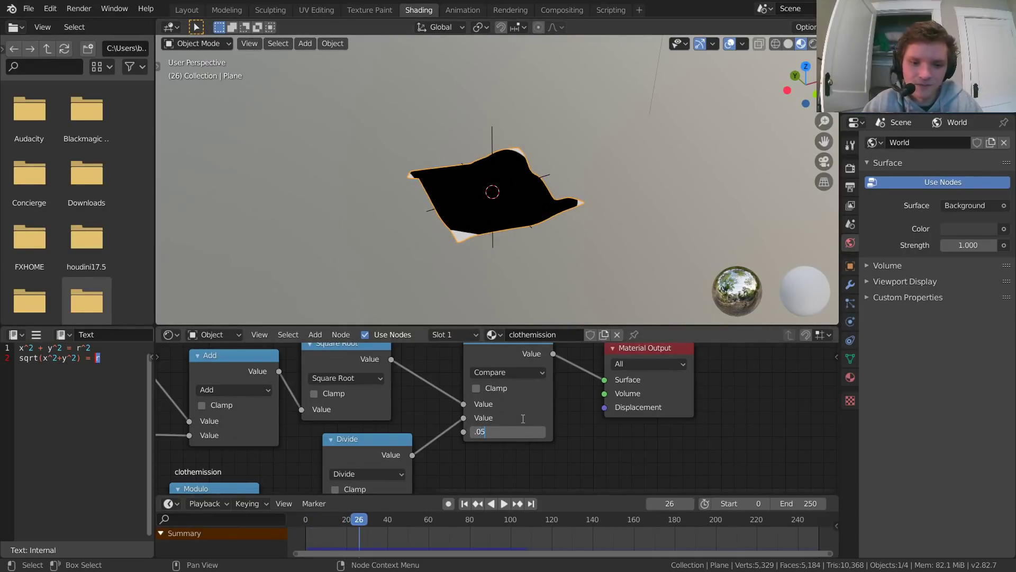
key("shift+Left")
key("space")
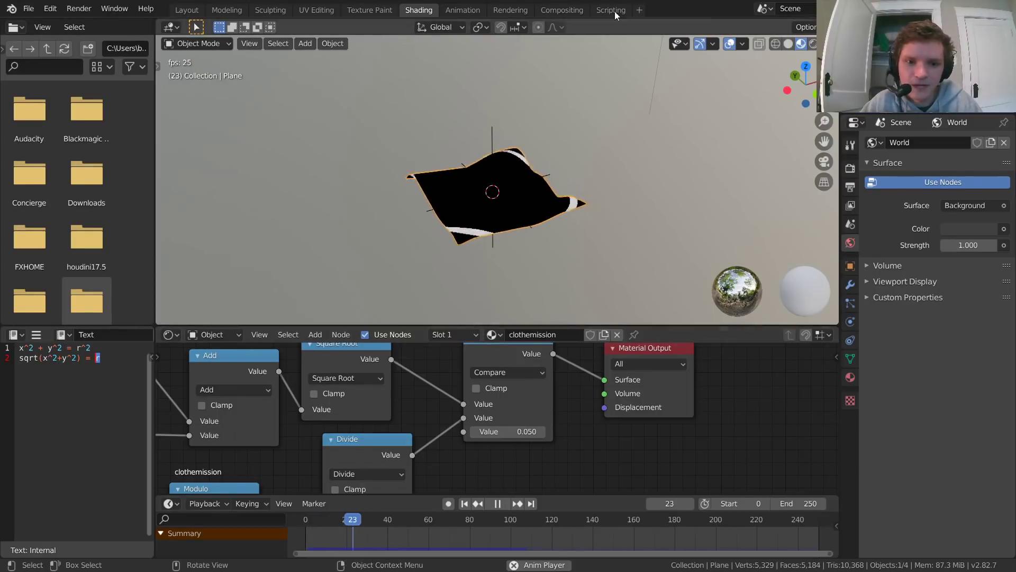
key("space")
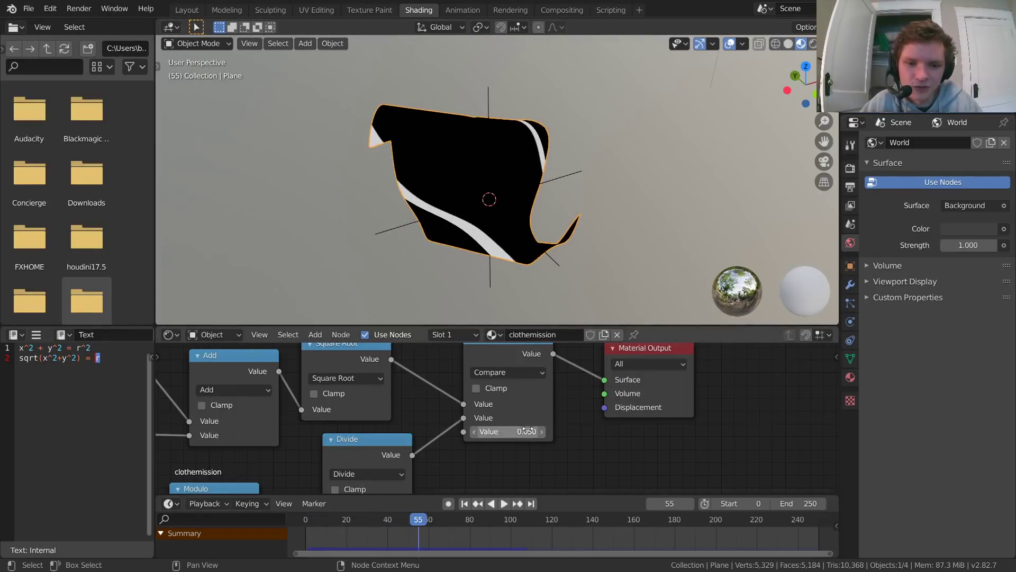
Step: Set the Compare node's last Value back to 0.1, replay the animation from frame 0, and return to the first frame
left_click(528, 431)
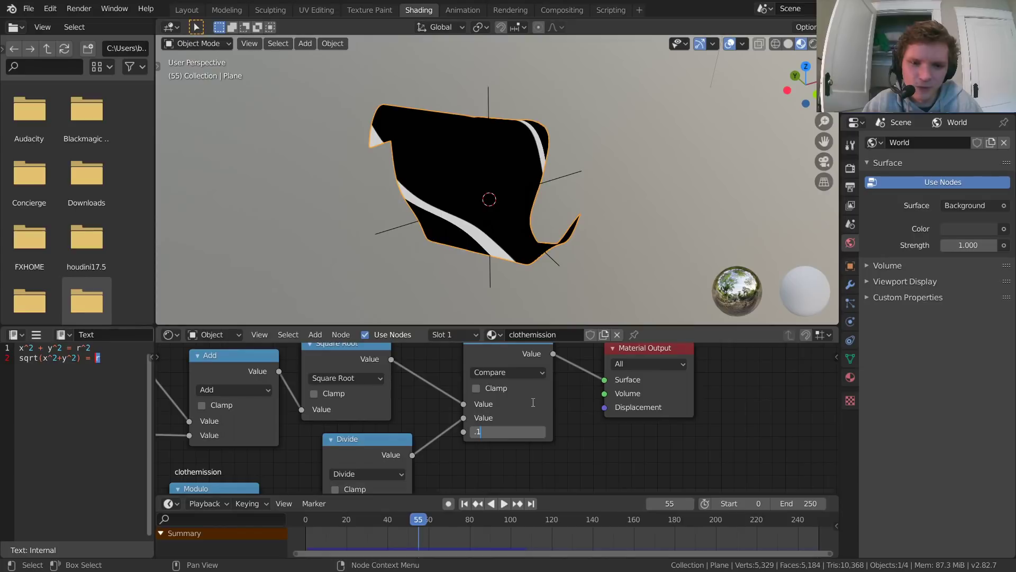
type(".1")
key("Return")
key("shift+Left")
key("space")
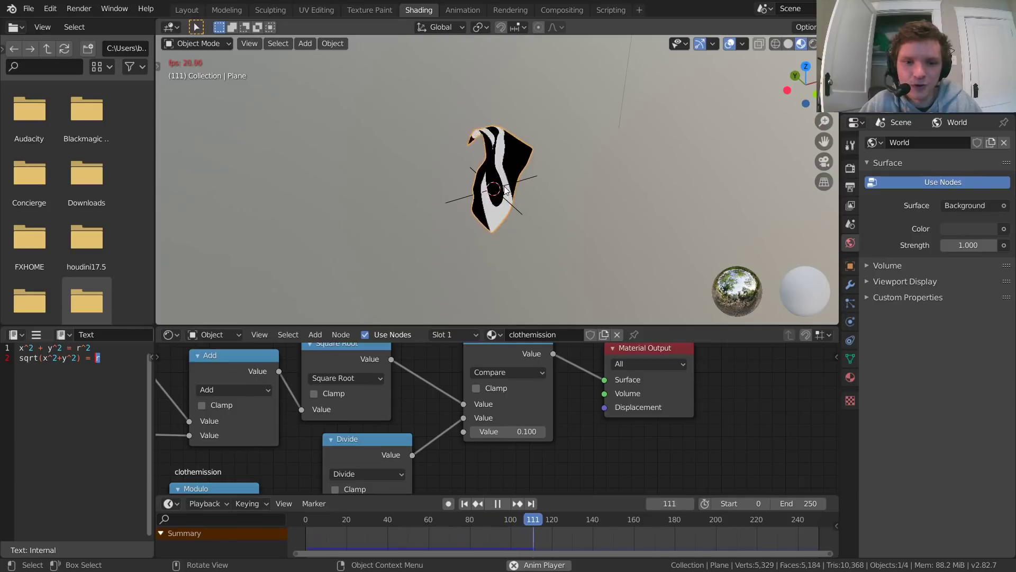
key("space")
key("shift+Left")
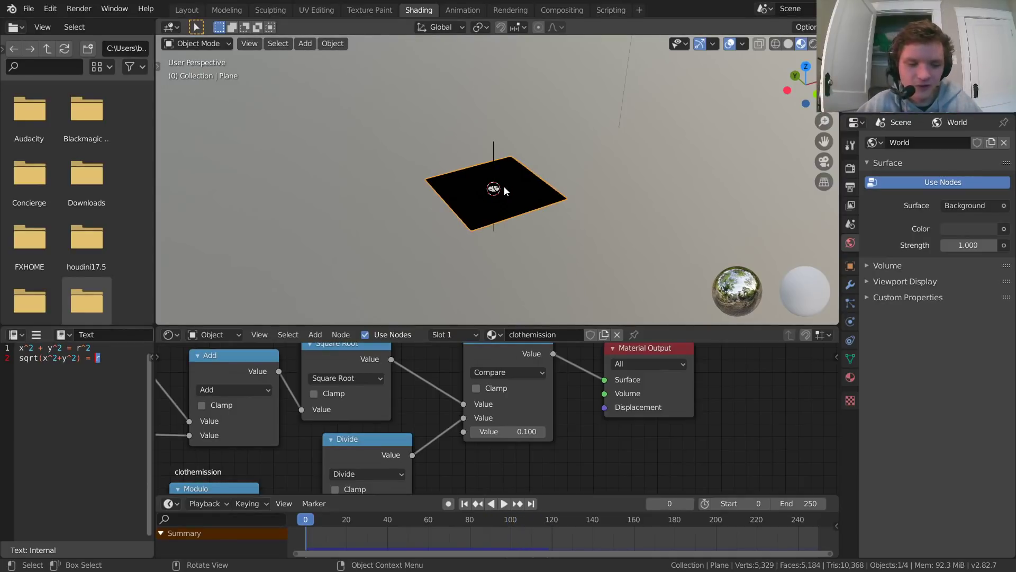
Step: Save the file and play the animation from frame 0 to review the repeating ring on the cloth
key("ctrl+s")
scroll(504, 190, "up", 3)
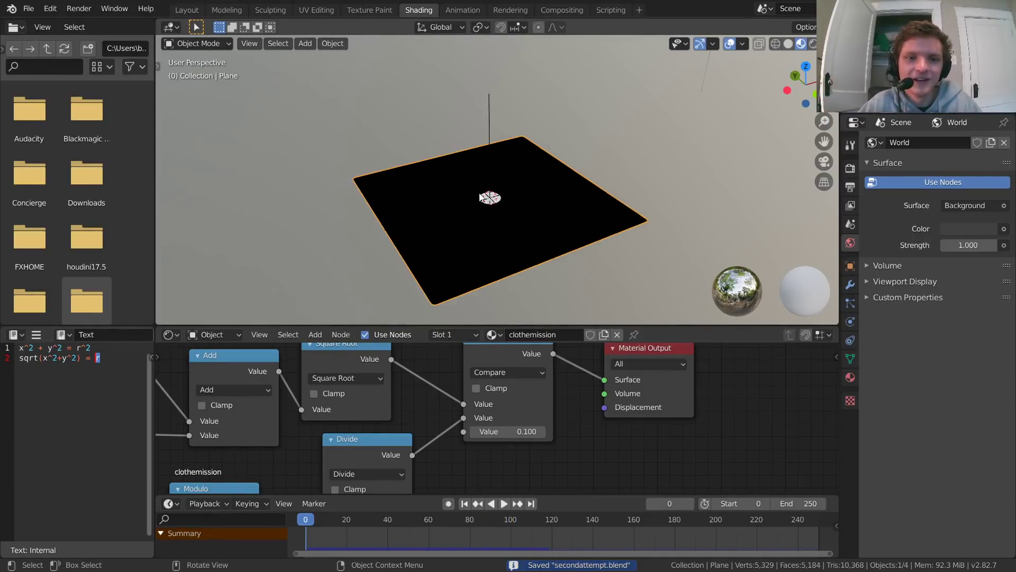
scroll(589, 402, "down", 2)
key("space")
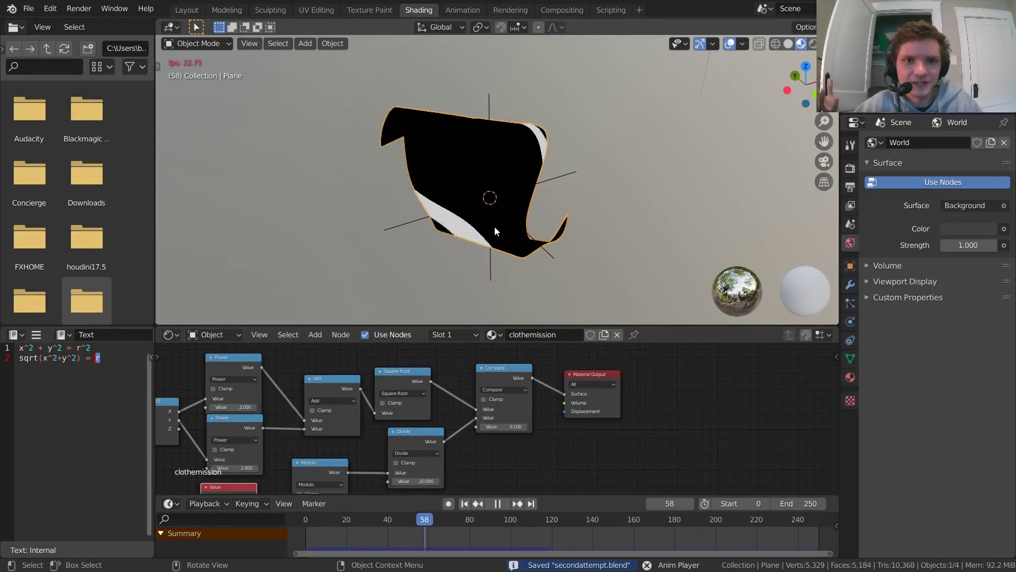
key("space")
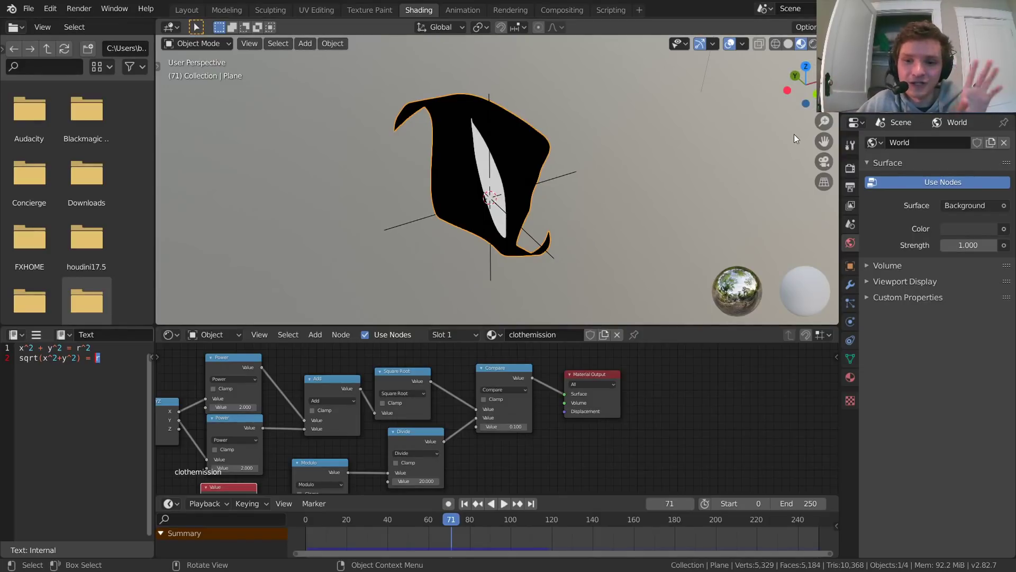
Step: Switch the scene's render engine to Cycles
left_click(851, 168)
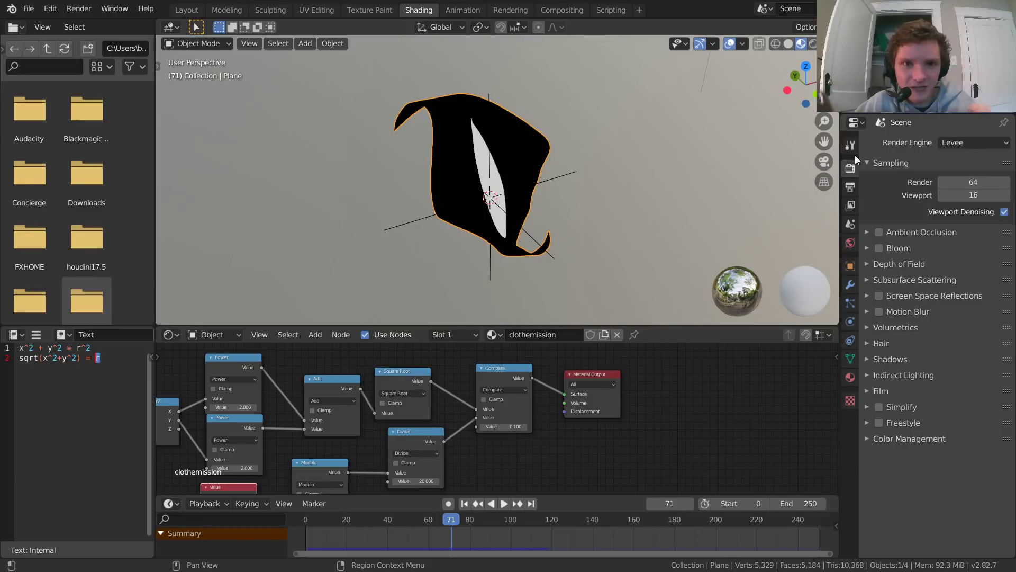
left_click(967, 141)
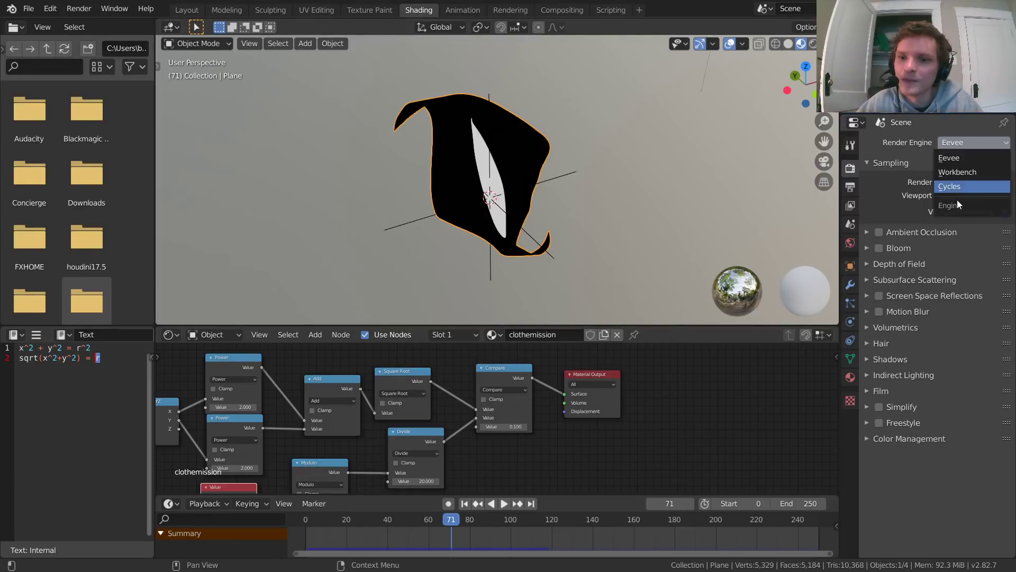
left_click(957, 199)
left_click(954, 175)
left_click(957, 205)
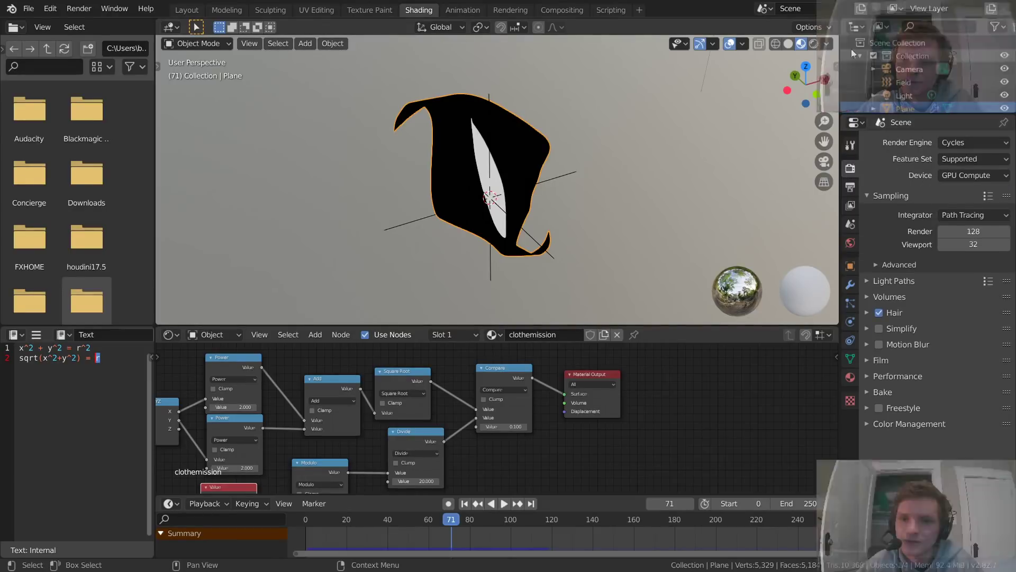
Step: Display the cloth with Rendered viewport shading
left_click(813, 43)
middle_click_drag(472, 170, 470, 171)
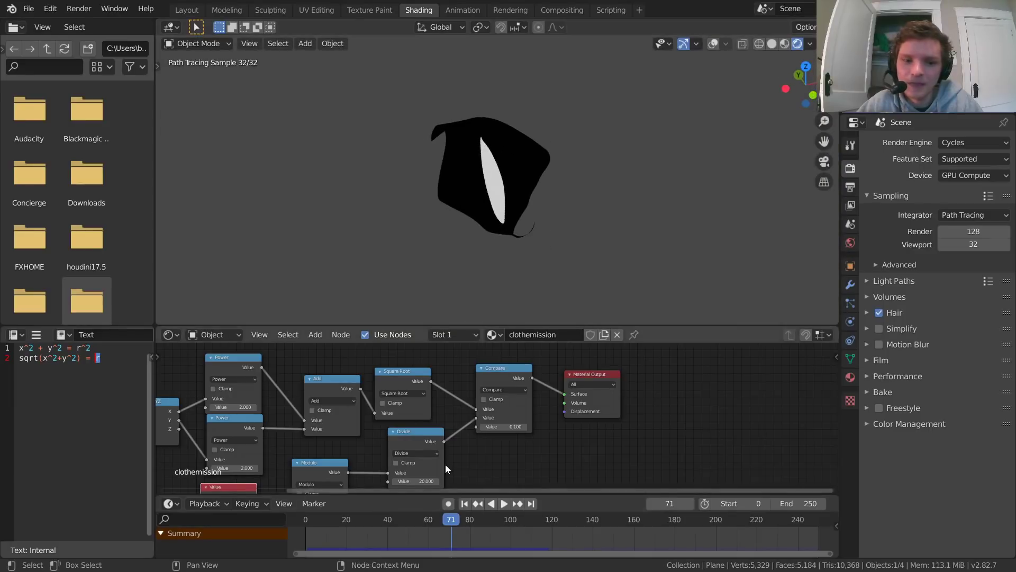
Step: Review the nodes that compute the radius and move the Texture Coordinate node slightly farther from Separate XYZ
scroll(446, 465, "down", 5)
middle_click_drag(372, 453, 552, 426)
left_click_drag(327, 451, 569, 374)
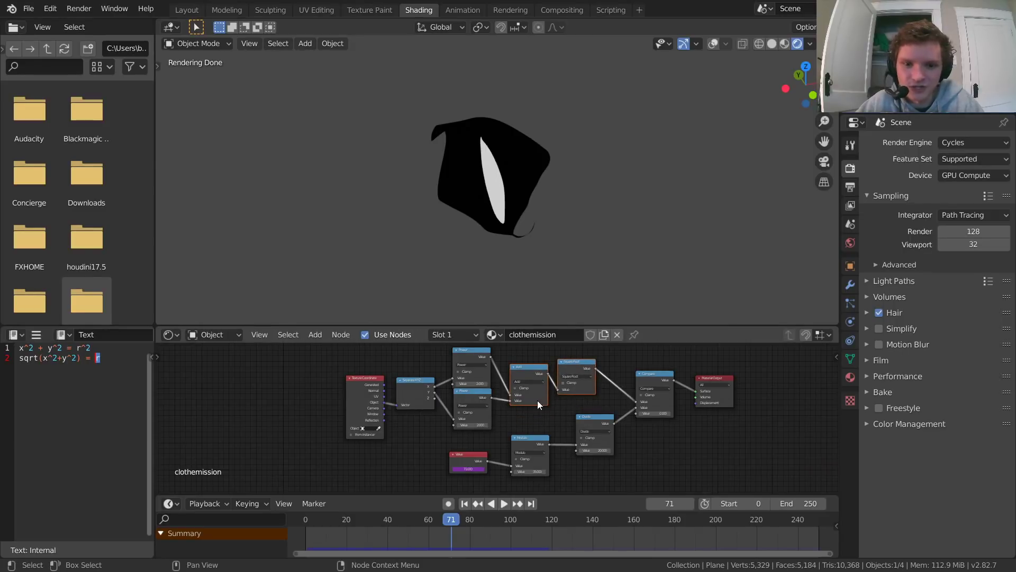
scroll(539, 400, "up", 3)
middle_click_drag(542, 401, 468, 434)
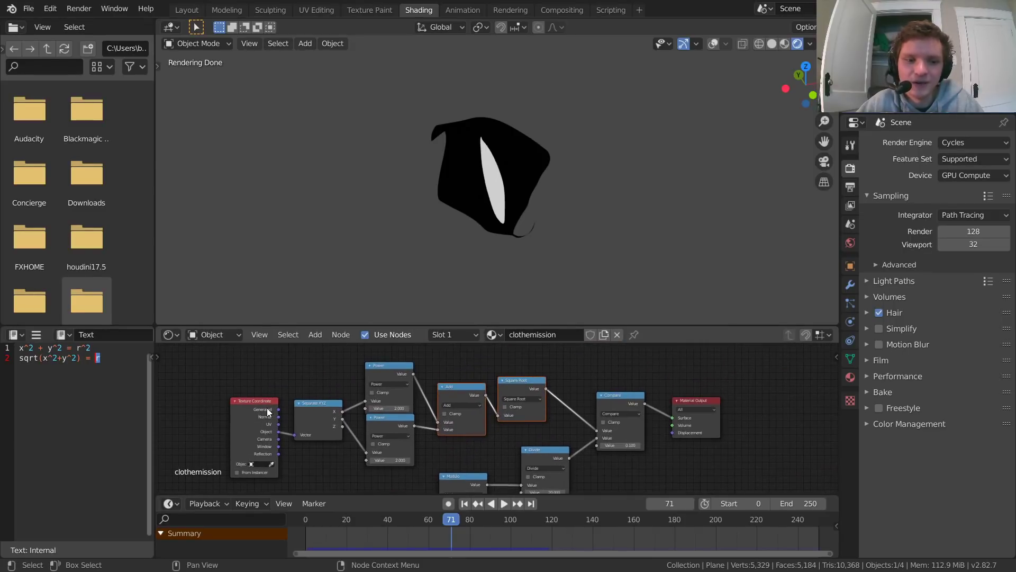
left_click_drag(267, 411, 248, 397)
left_click_drag(527, 369, 320, 426)
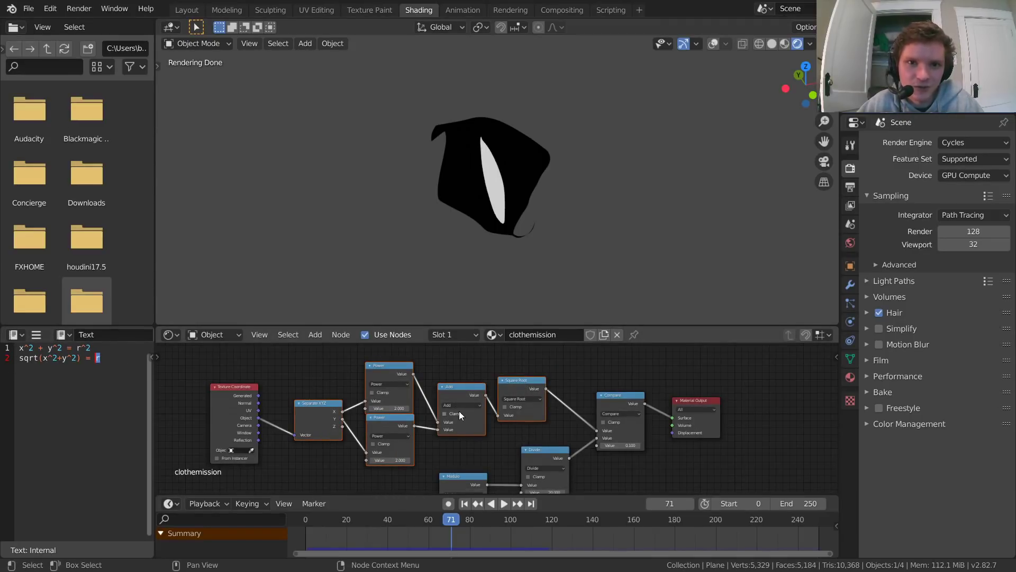
Step: Examine how the Value, Modulo and Divide nodes feed the Compare node and how it reaches the Material Output
middle_click_drag(560, 412, 493, 384)
left_click(535, 395)
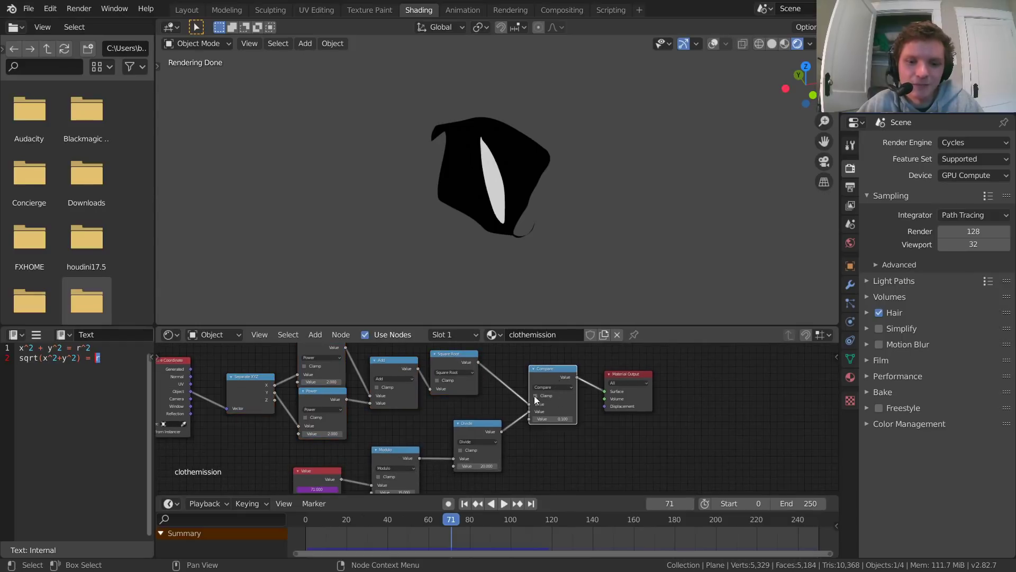
middle_click_drag(481, 436, 577, 380)
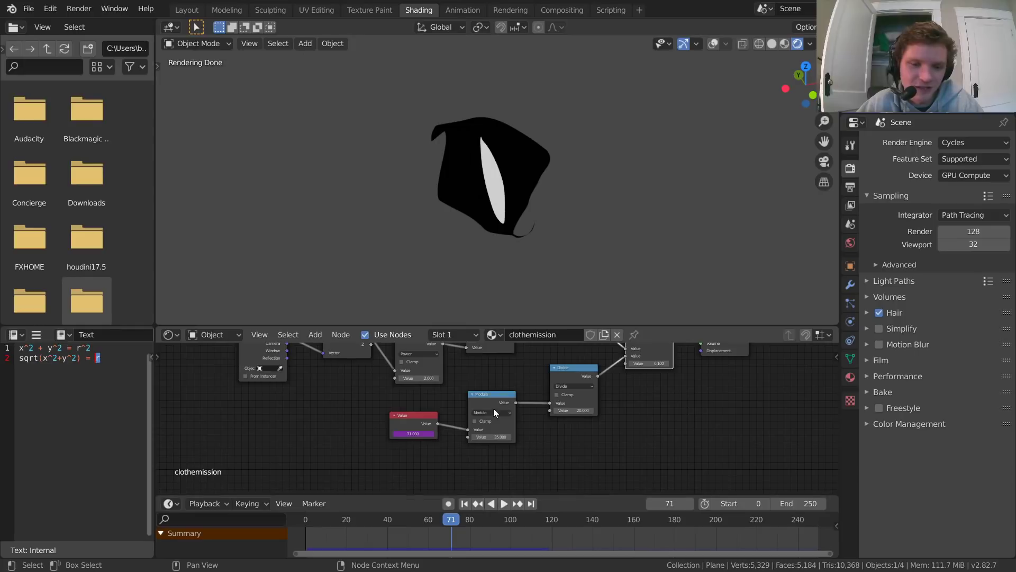
middle_click_drag(690, 387, 510, 431)
scroll(503, 419, "up", 5)
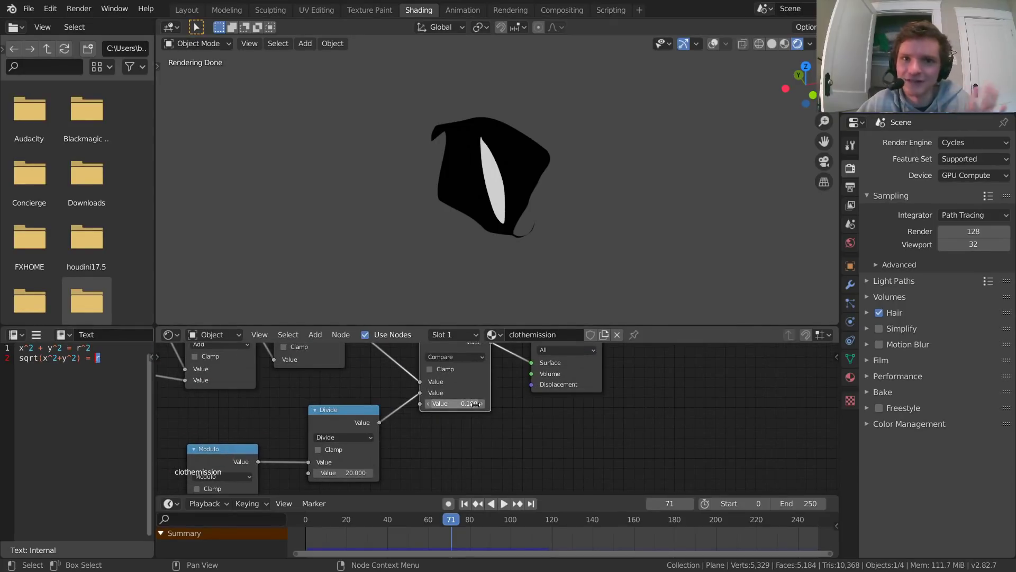
middle_click_drag(642, 398, 538, 429)
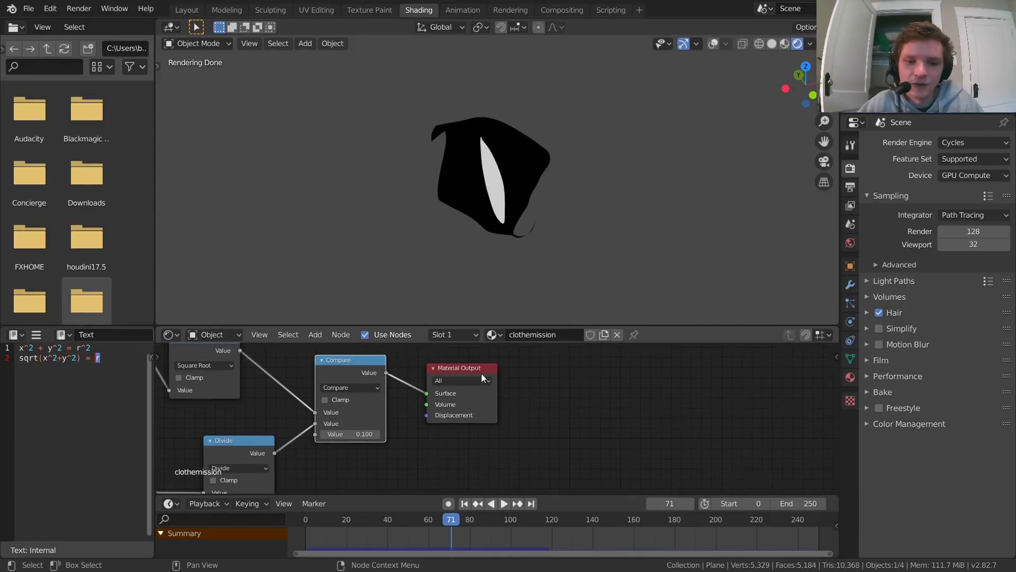
Step: Return to frame 0, move the Material Output away from Compare and insert a Mix Shader on the link between them
left_click_drag(482, 369, 629, 371)
key("shift+Left")
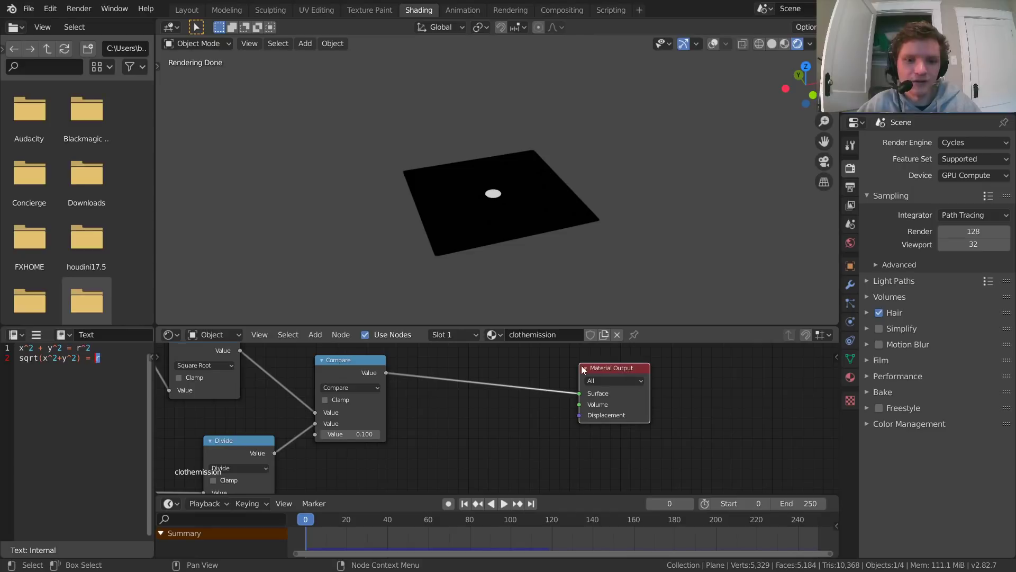
middle_click_drag(559, 371, 558, 395)
key("shift+a")
left_click(516, 369)
type("mix")
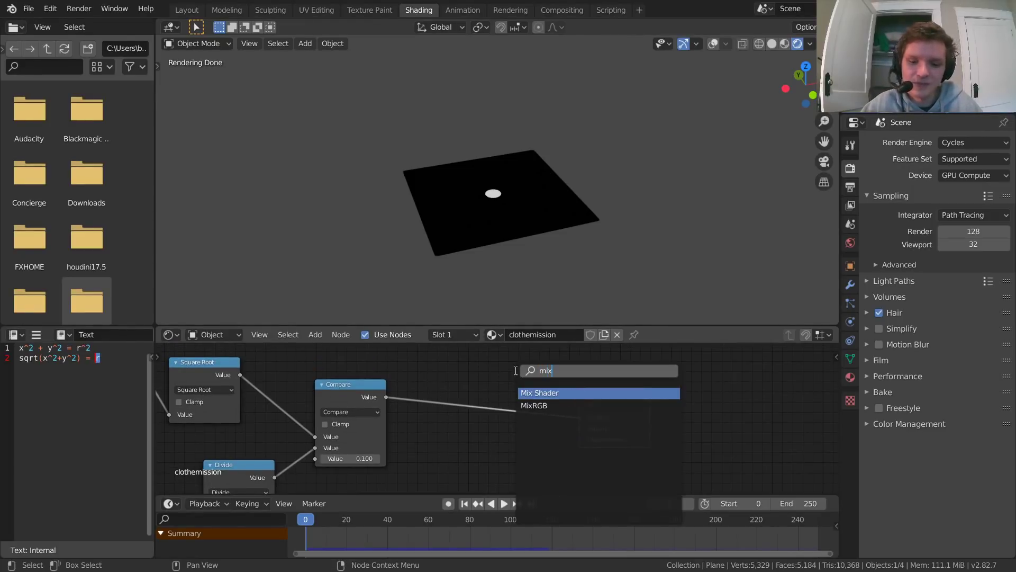
key("Return")
left_click(515, 369)
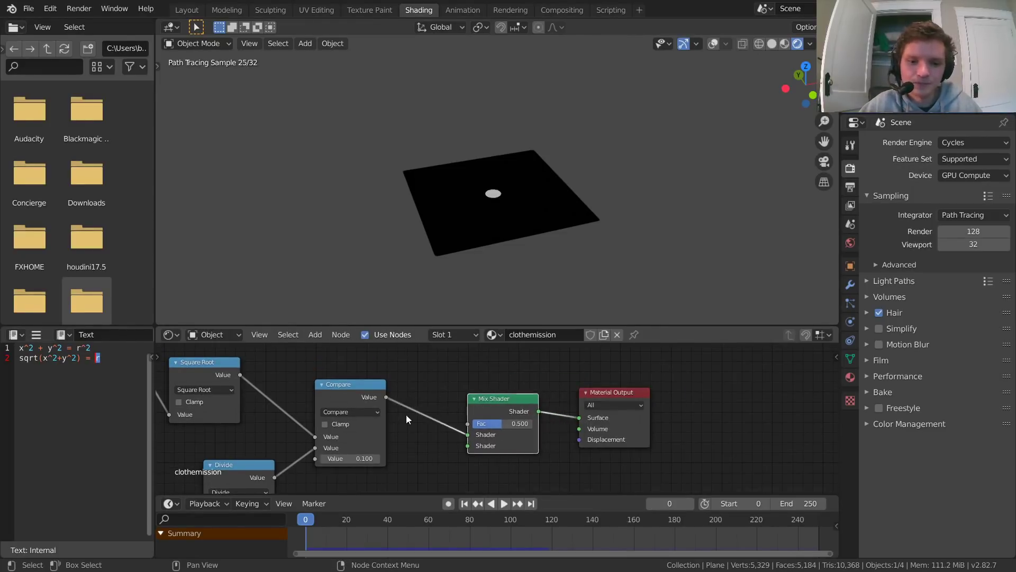
Step: Play the animation and set the current frame to 15 to view the ring on the cloth
middle_click_drag(358, 398, 456, 390)
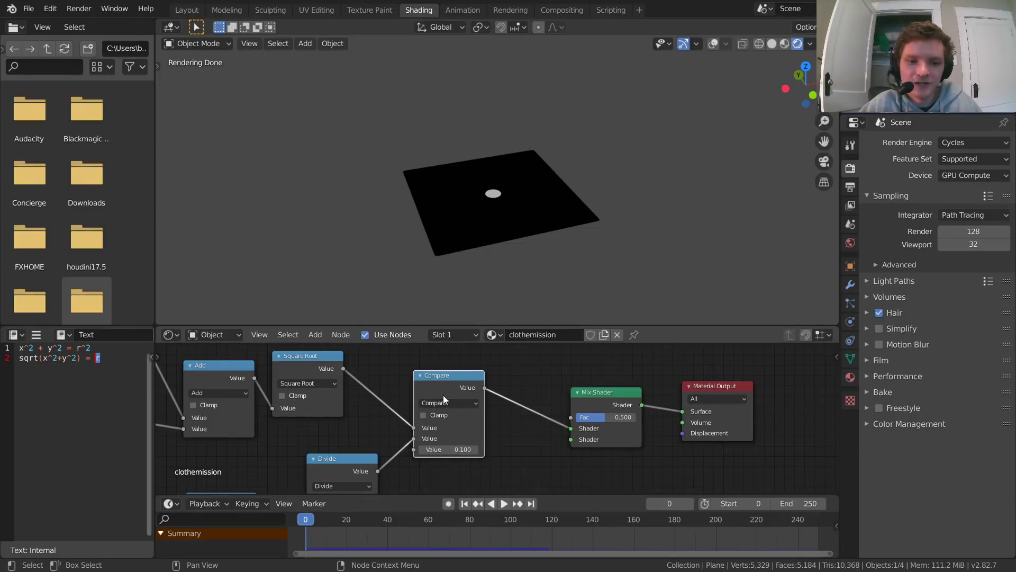
key("space")
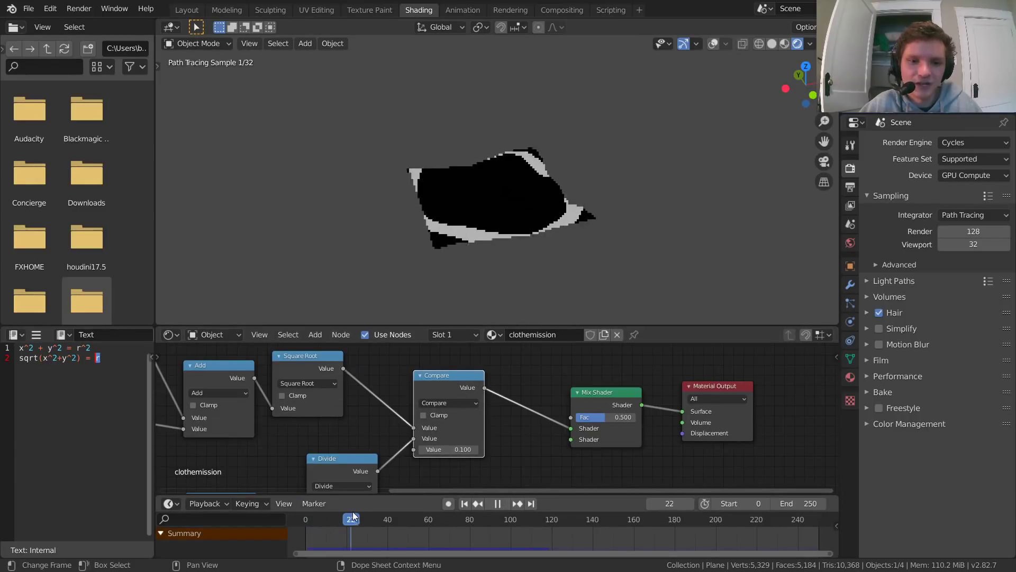
left_click_drag(353, 512, 323, 501)
key("space")
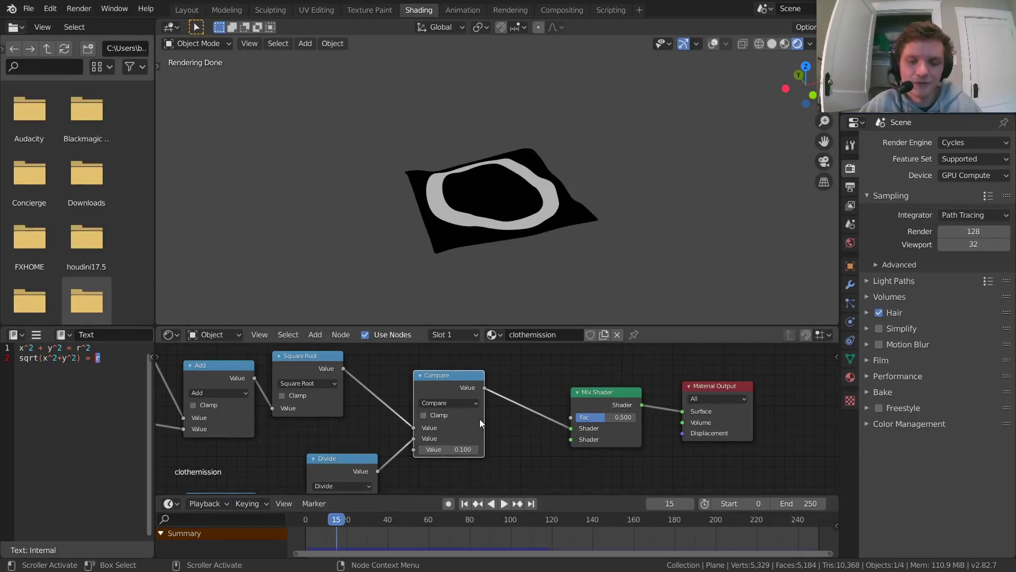
Step: Route the Compare value into the Mix Shader's Fac input and preview the Compare mask on the cloth up to frame 43
left_click_drag(570, 431, 571, 417)
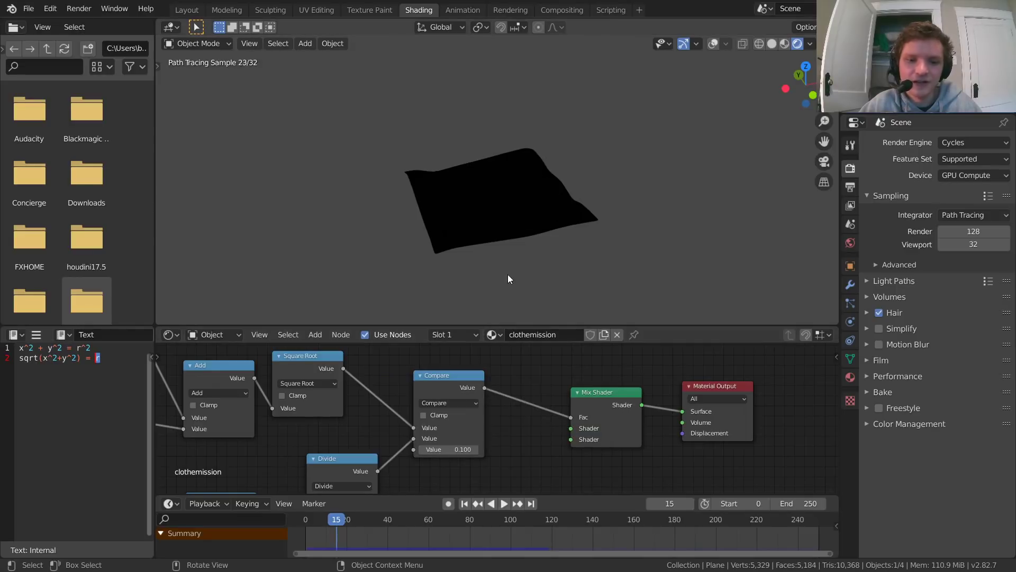
left_click(448, 388, "ctrl+shift")
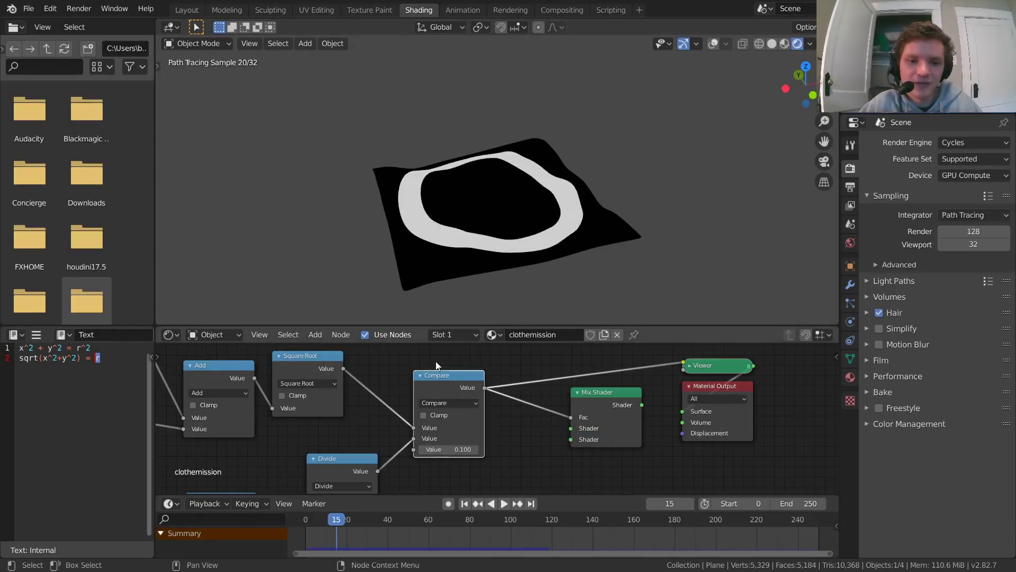
left_click_drag(352, 519, 392, 507)
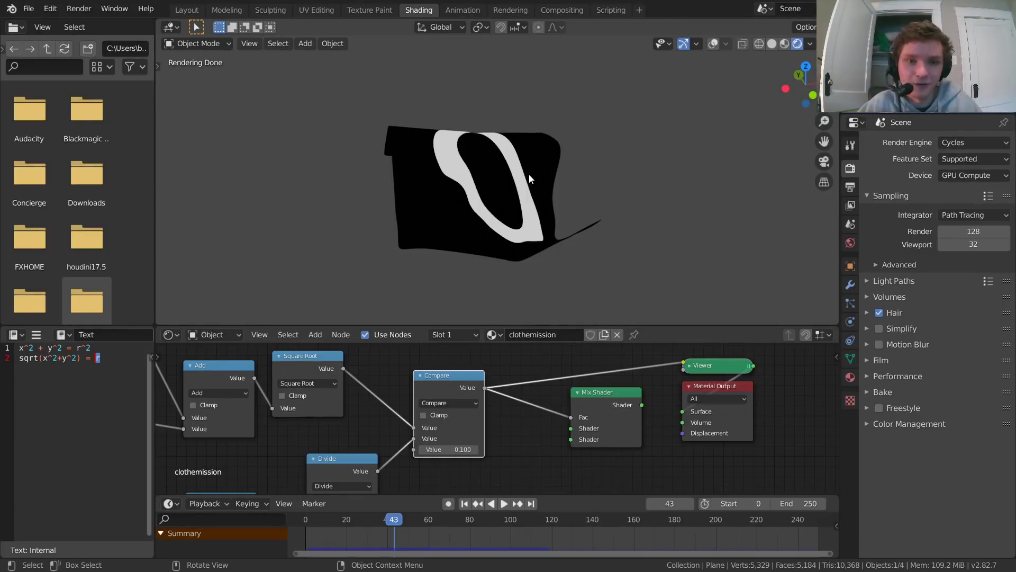
left_click(628, 406, "ctrl+shift")
Step: Add an Emission node below Compare and connect it to the Mix Shader's second Shader input
middle_click_drag(497, 385, 392, 374)
middle_click_drag(427, 414, 468, 363)
key("shift+a")
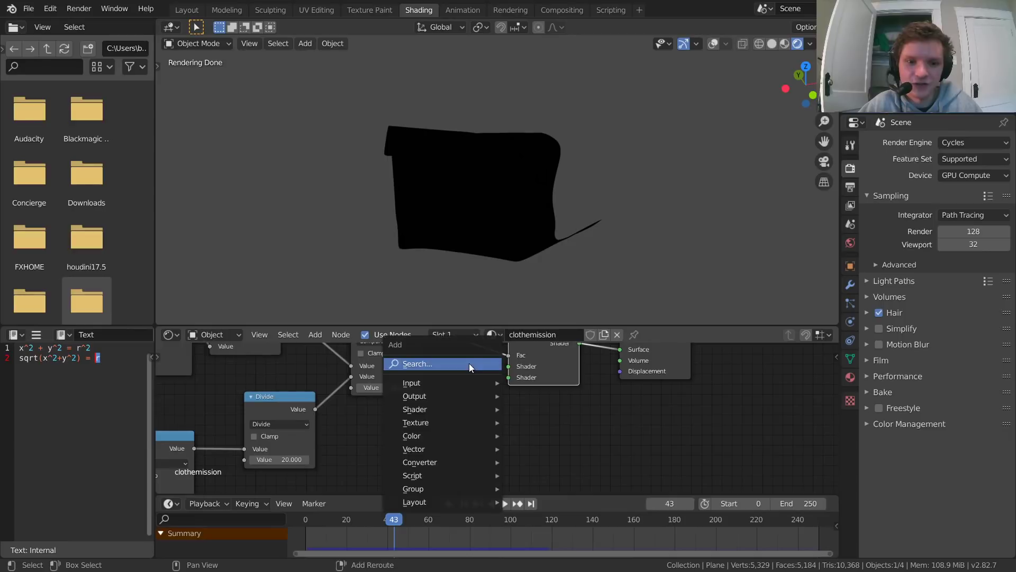
left_click(469, 363)
type("em")
key("Return")
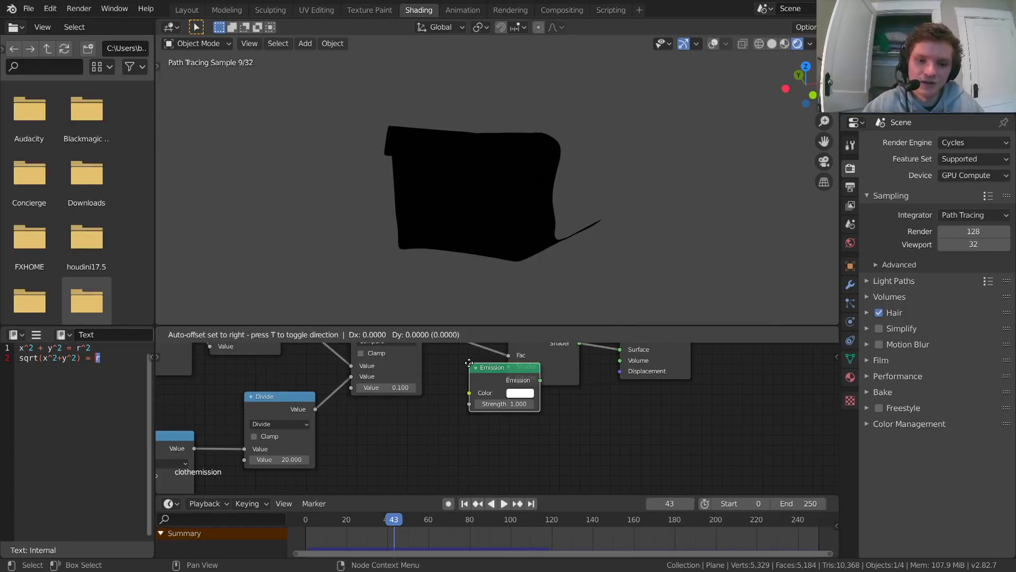
left_click(348, 412)
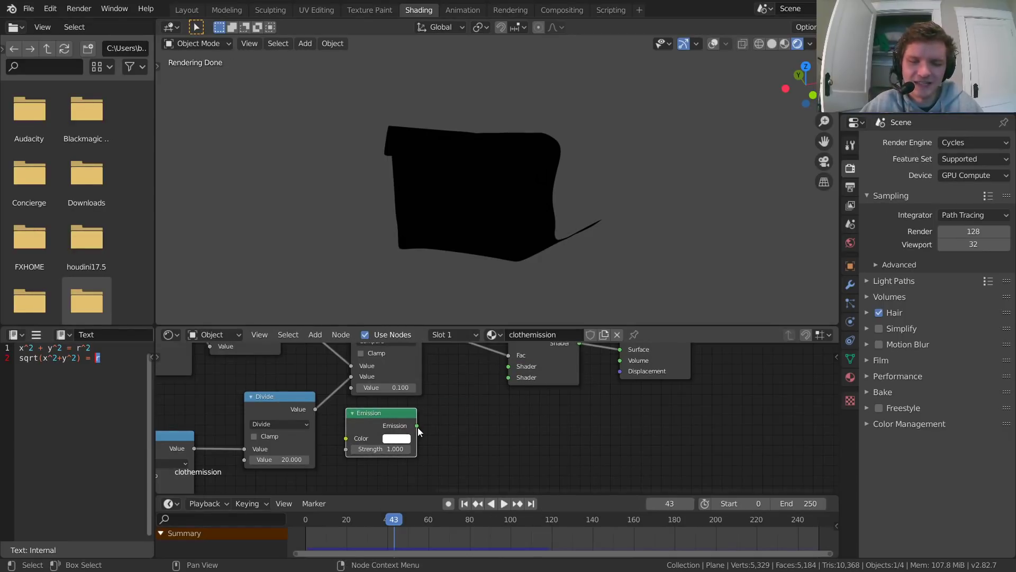
left_click_drag(418, 427, 508, 378)
Step: Move the Mix Shader and Material Output together farther away from the Compare and Emission nodes
middle_click_drag(501, 389, 541, 405)
left_click(454, 427)
left_click_drag(477, 339, 511, 311)
key("ctrl+z")
middle_click_drag(559, 370, 442, 430)
left_click_drag(587, 432, 444, 377)
key("g")
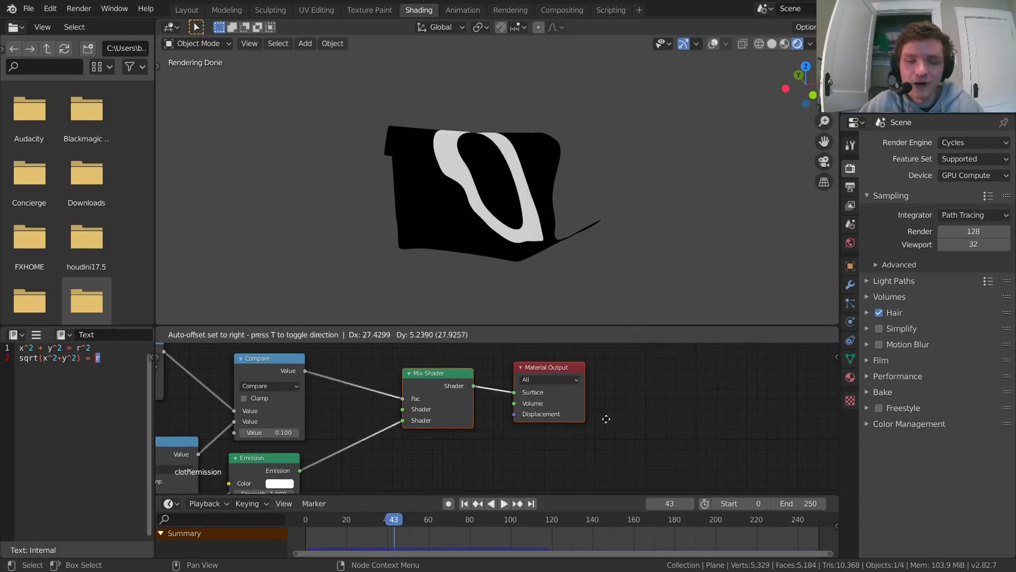
left_click(713, 405)
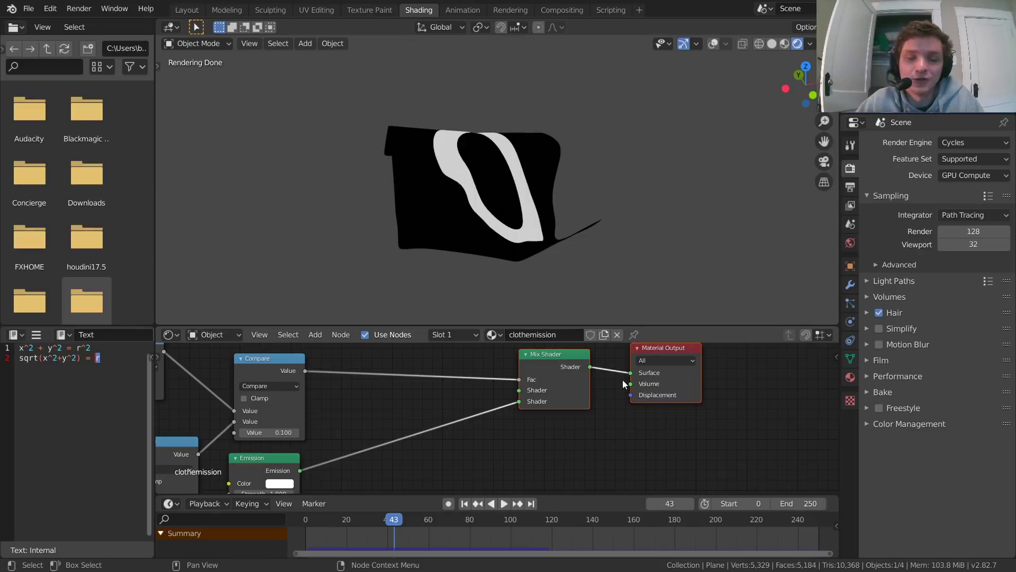
Step: Add a Principled BSDF beside the Emission node and connect it to the Mix Shader's first Shader input
key("shift+a")
left_click(430, 382)
type("pr")
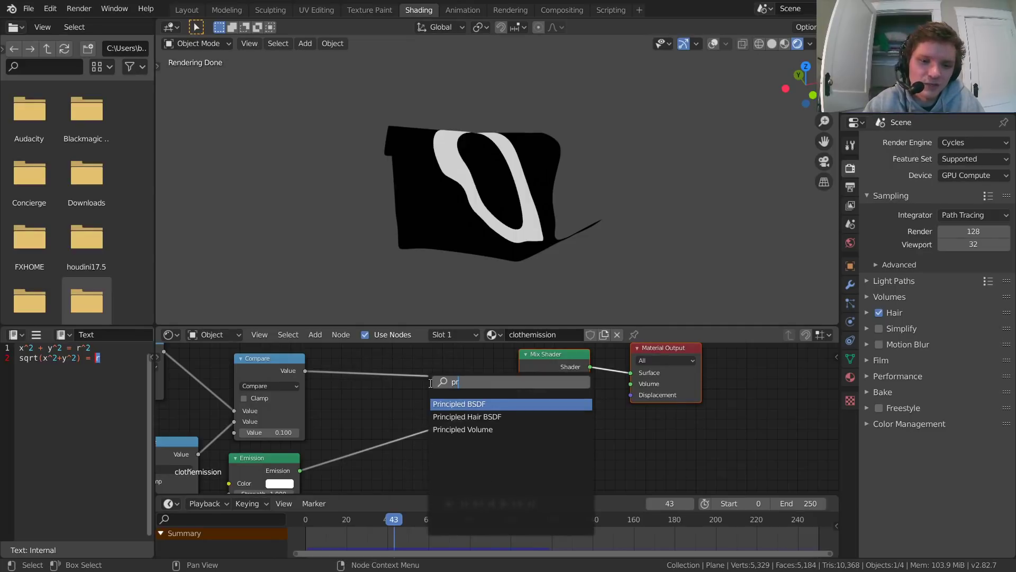
key("Return")
left_click(348, 470)
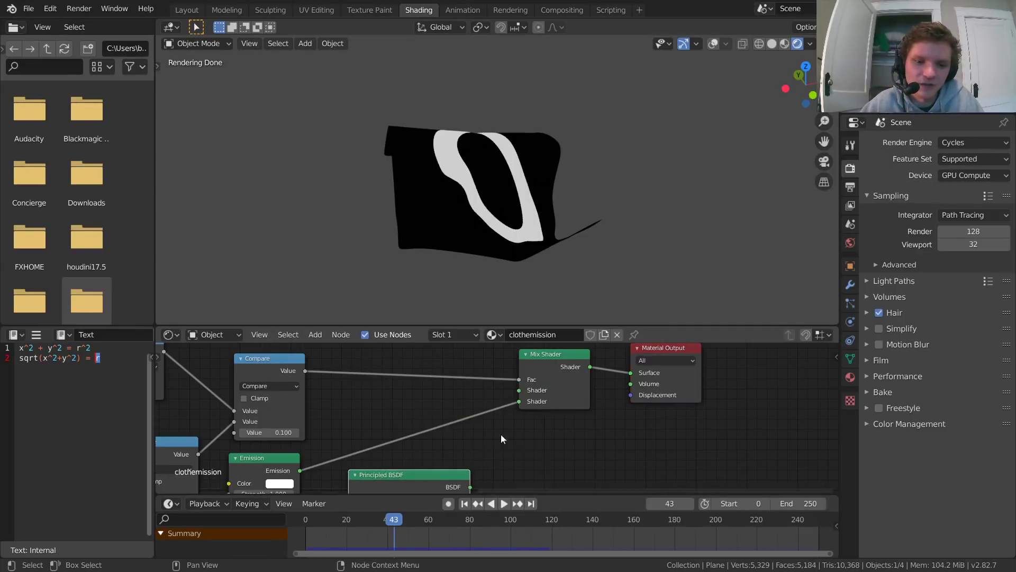
middle_click_drag(500, 433, 426, 404)
left_click_drag(397, 456, 447, 360)
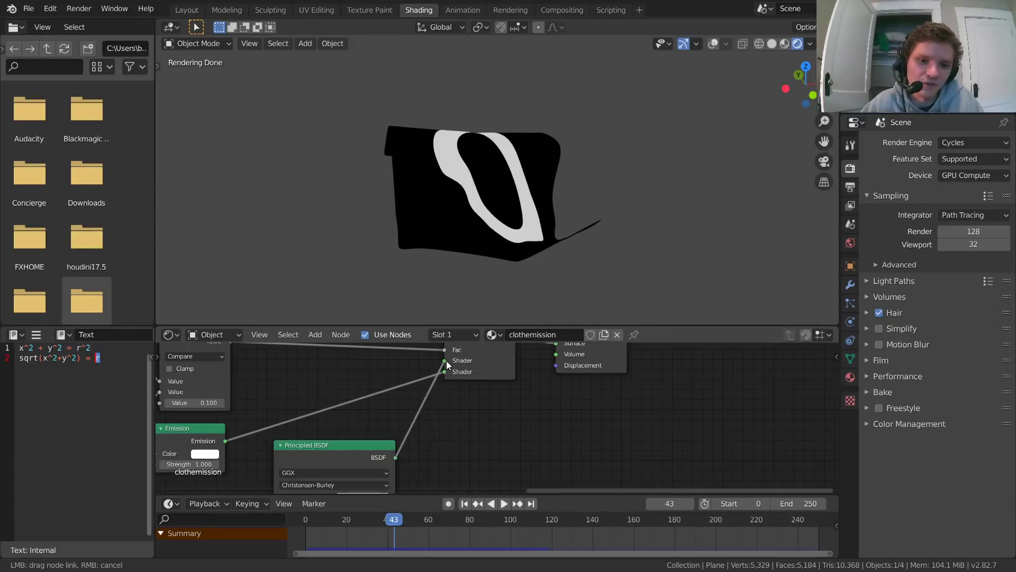
Step: Give the Emission node a blue color and set its Strength to 5
scroll(524, 140, "up", 2)
middle_click_drag(372, 409, 525, 380)
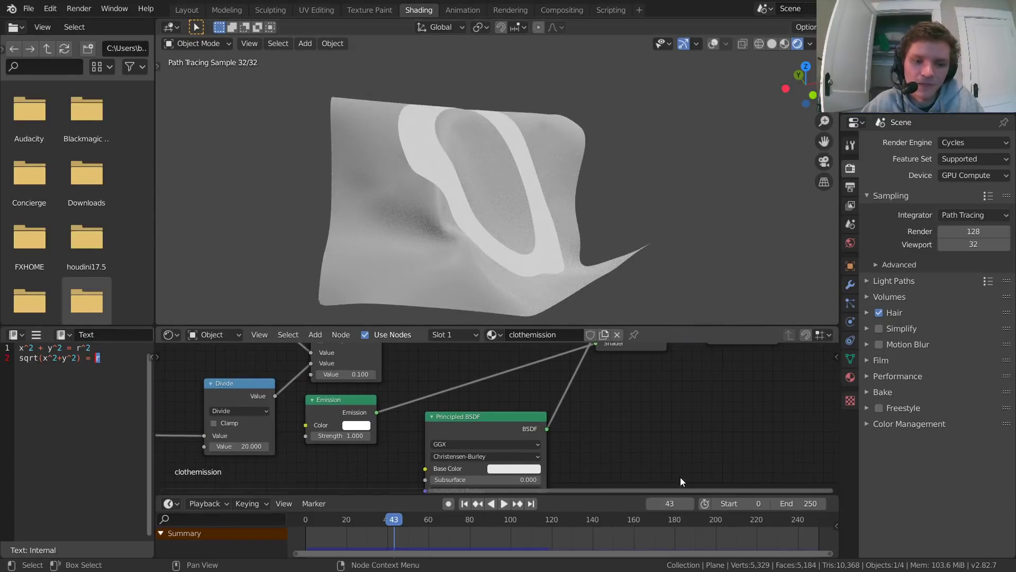
middle_click_drag(371, 446, 435, 444)
left_click(423, 424)
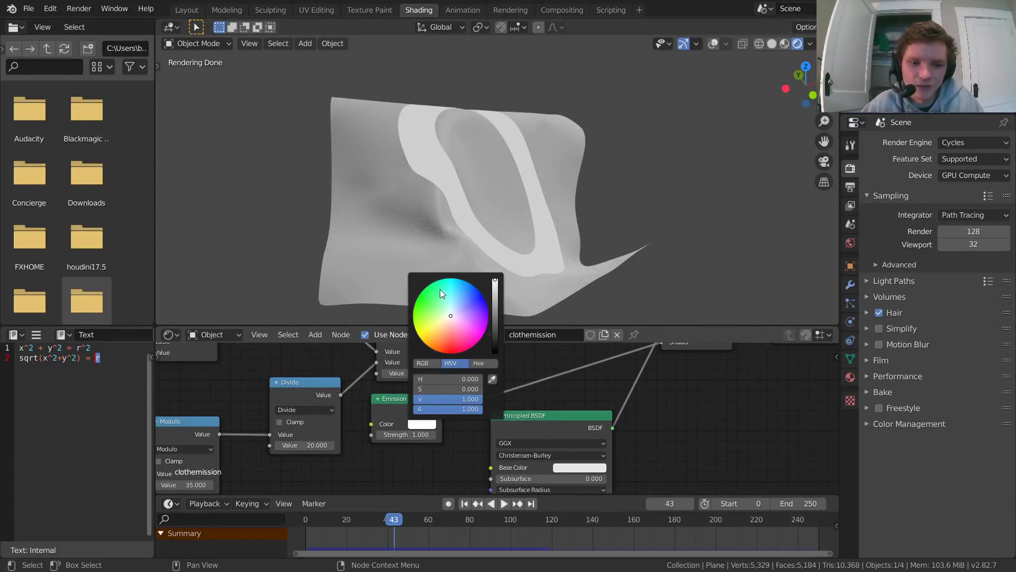
left_click_drag(440, 289, 465, 291)
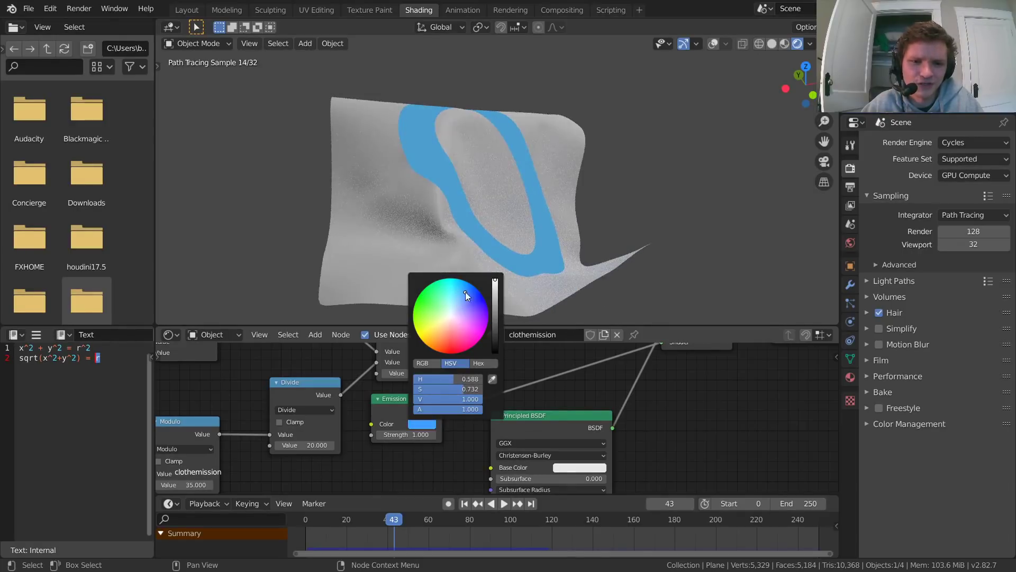
left_click(420, 434)
type("5")
key("Return")
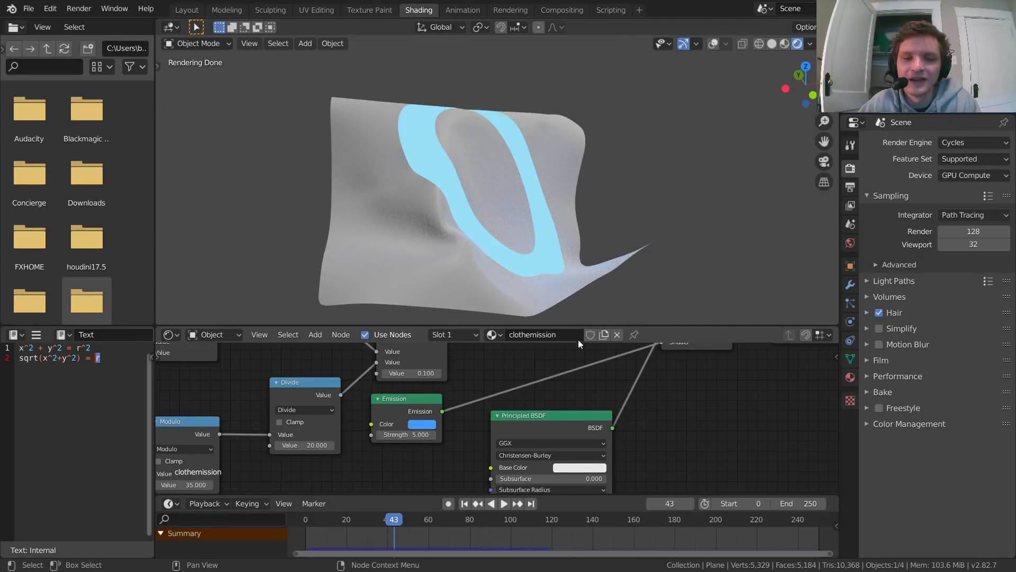
Step: Darken the World background color to nearly black and inspect the glowing ring on the cloth
middle_click_drag(569, 315, 529, 183)
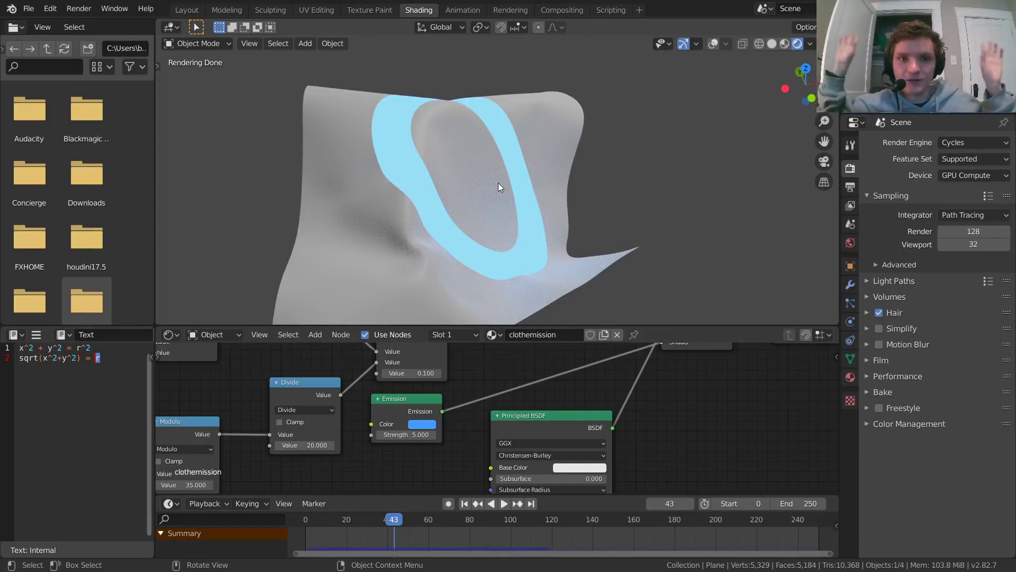
left_click(851, 242)
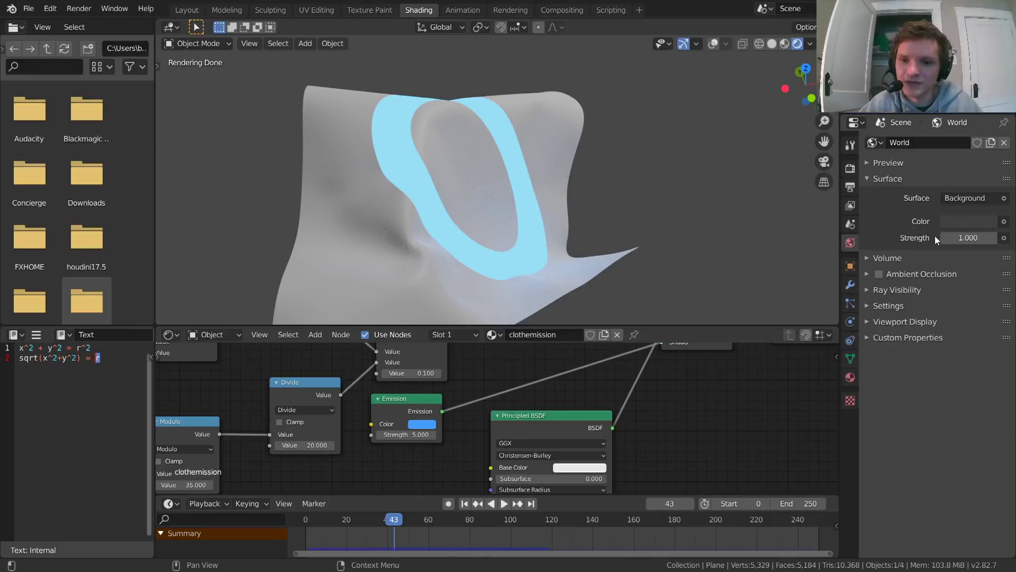
left_click(961, 222)
left_click_drag(986, 104, 986, 121)
scroll(557, 215, "down", 1)
middle_click_drag(556, 215, 435, 207)
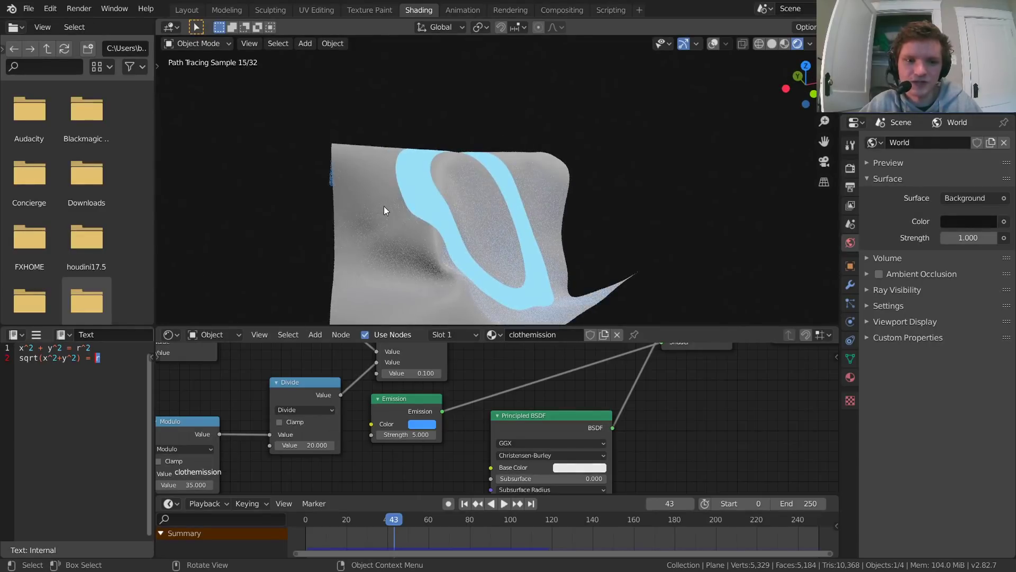
Step: Show the viewport overlays again and flip the normals of the cloth plane's mesh
left_click(709, 45)
left_click(510, 191)
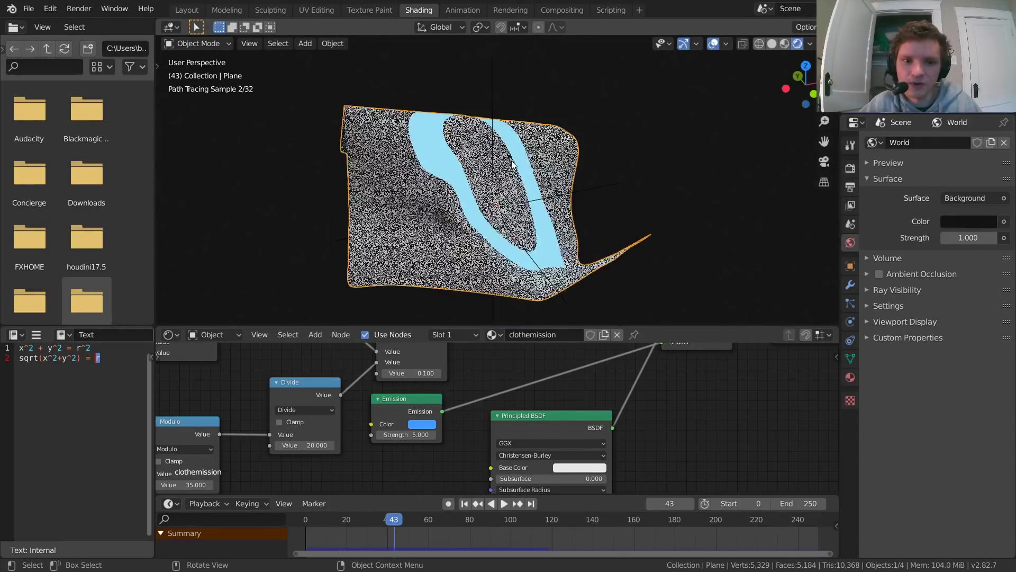
key("Tab")
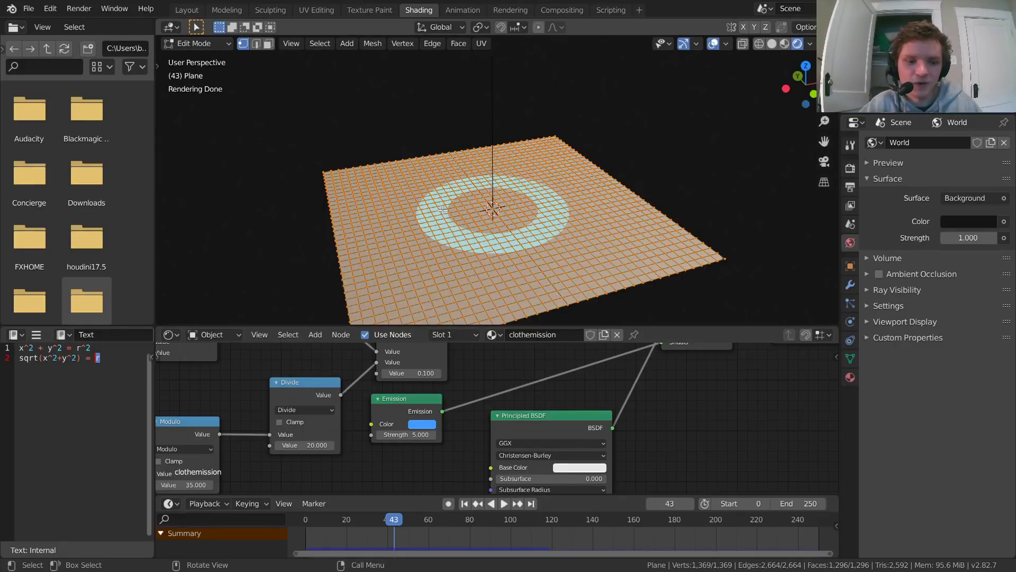
key("F3")
type("flip")
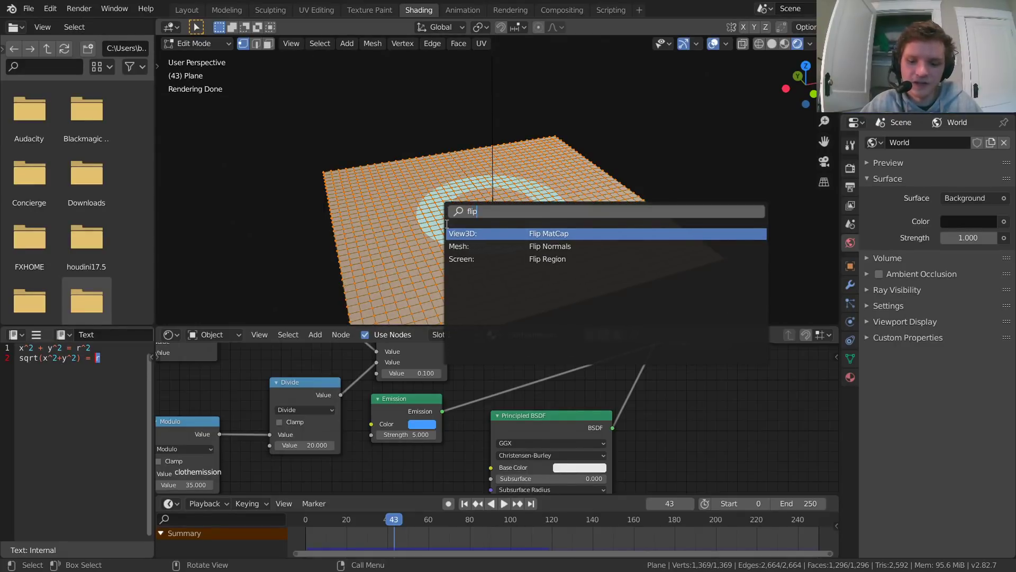
key("Down")
key("Return")
key("Tab")
middle_click_drag(449, 223, 447, 201)
key("Tab")
key("Tab")
Step: Delete the light object above the cloth from the scene
middle_click_drag(646, 112, 506, 232, "shift")
scroll(444, 196, "down", 4)
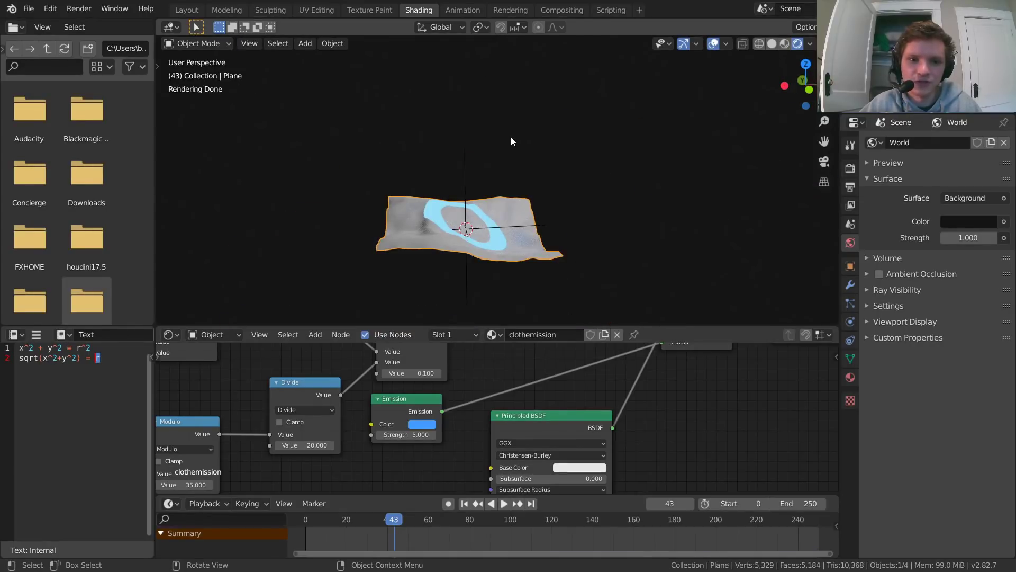
middle_click_drag(411, 189, 539, 154)
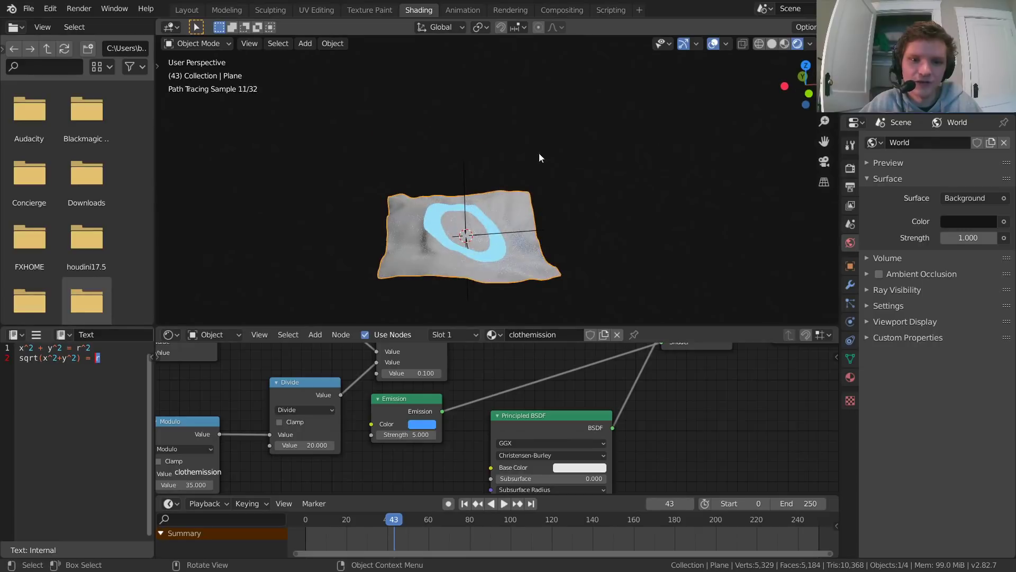
left_click(909, 96)
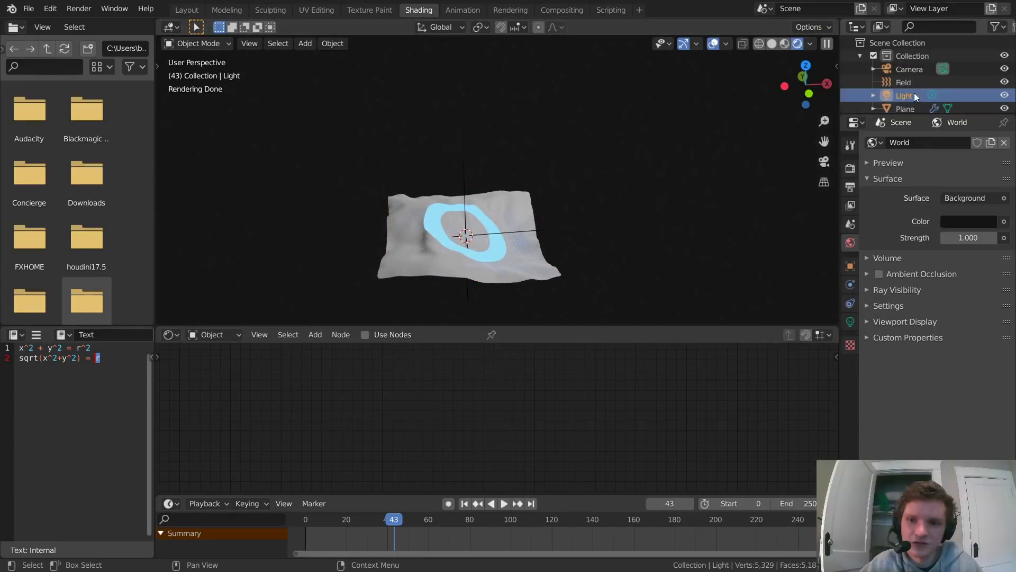
middle_click_drag(621, 137, 588, 170)
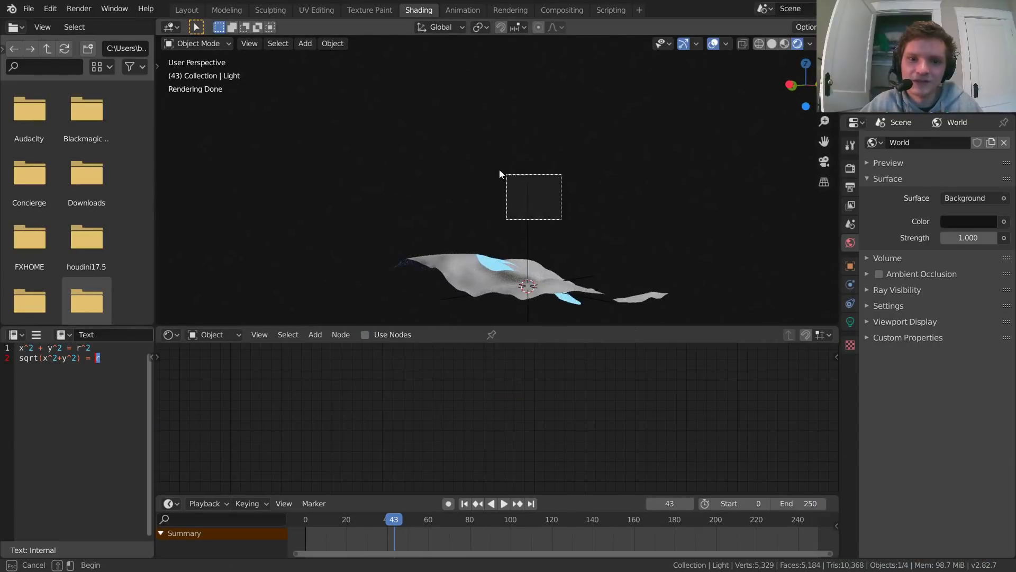
scroll(576, 169, "down", 8)
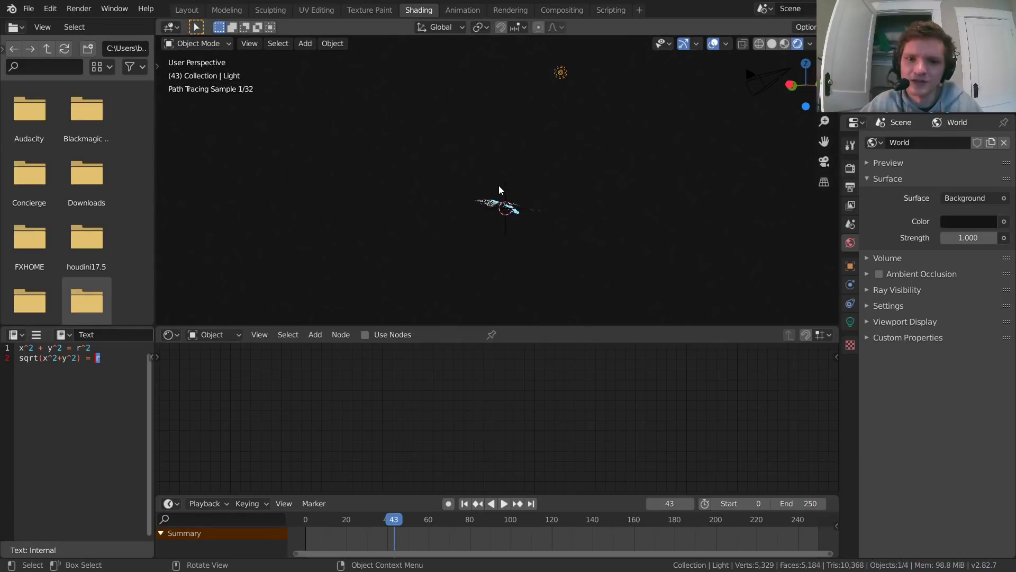
middle_click_drag(577, 73, 568, 122, "shift")
key("x")
left_click(566, 124)
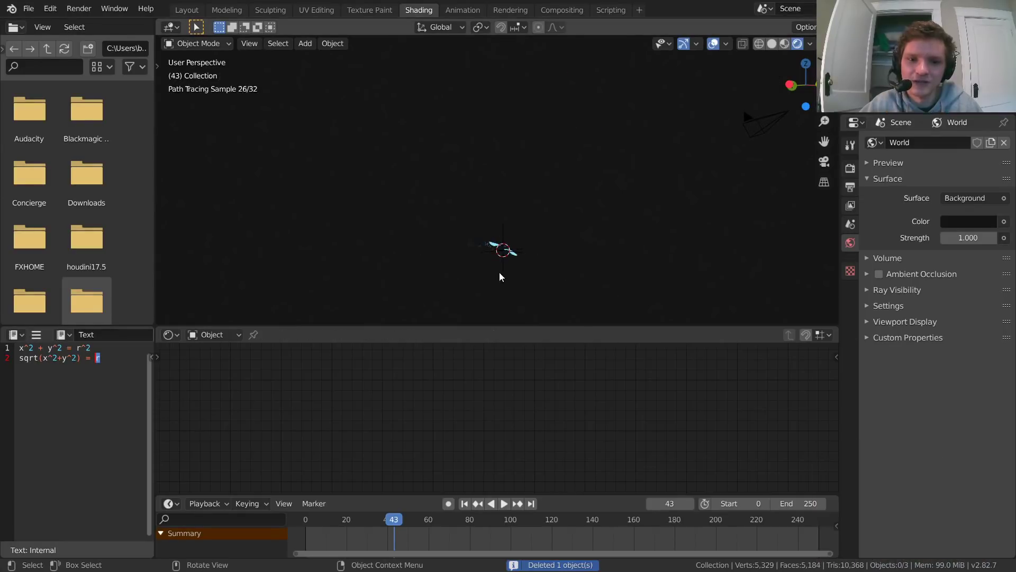
Step: Examine the ring's glow on the unlit cloth, select the plane, and play the simulation to frame 117
scroll(498, 273, "up", 3)
middle_click_drag(490, 275, 486, 169, "shift")
middle_click_drag(485, 168, 502, 195)
scroll(503, 194, "up", 5)
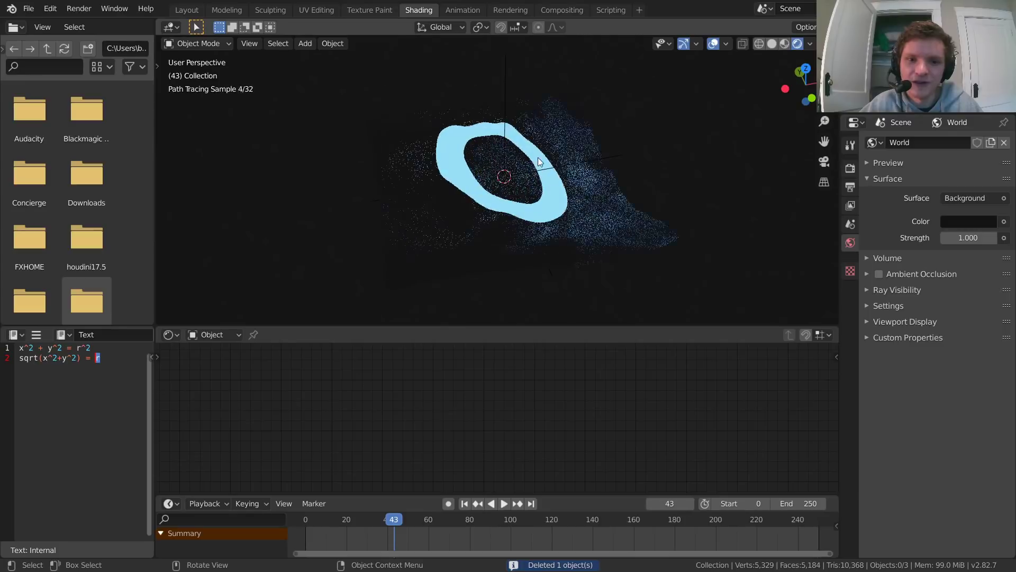
middle_click_drag(532, 159, 490, 185, "shift")
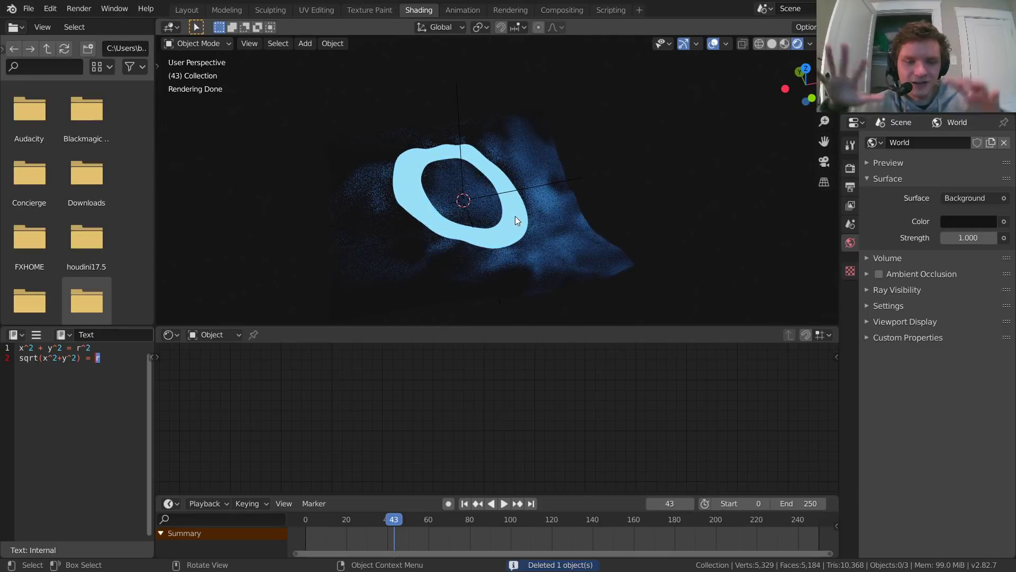
scroll(492, 217, "down", 3)
middle_click_drag(491, 217, 514, 198)
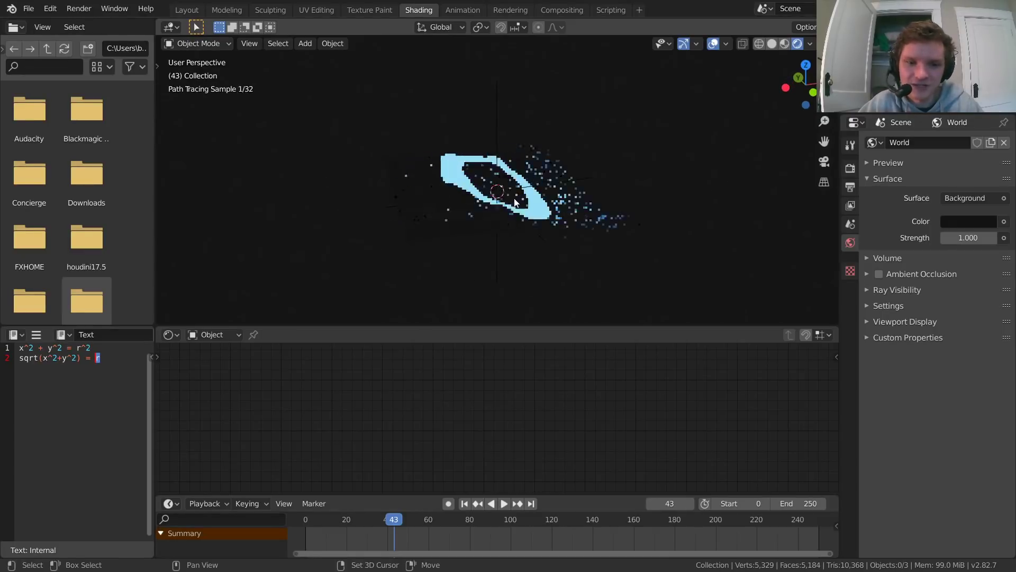
left_click(495, 201)
key("space")
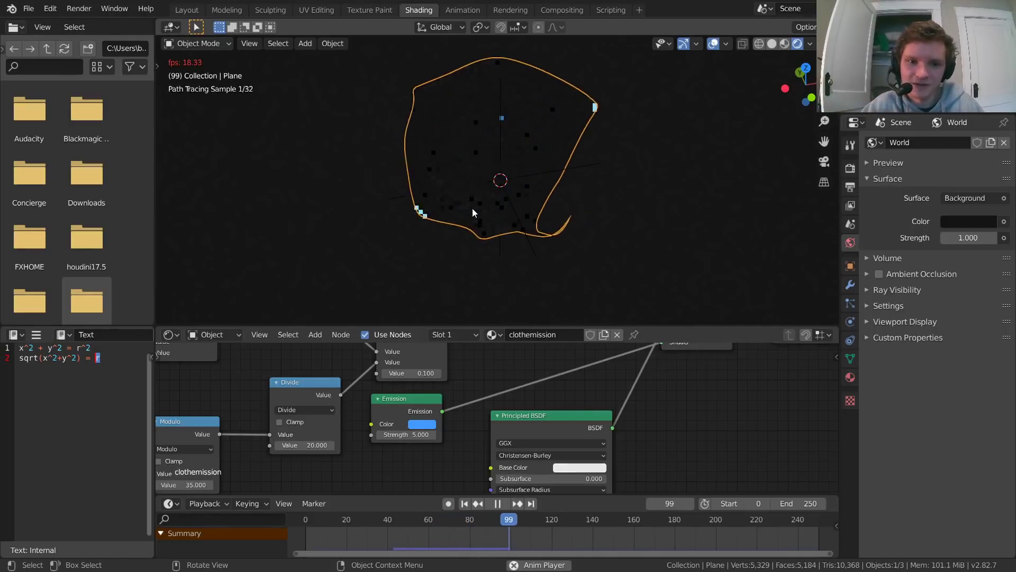
key("space")
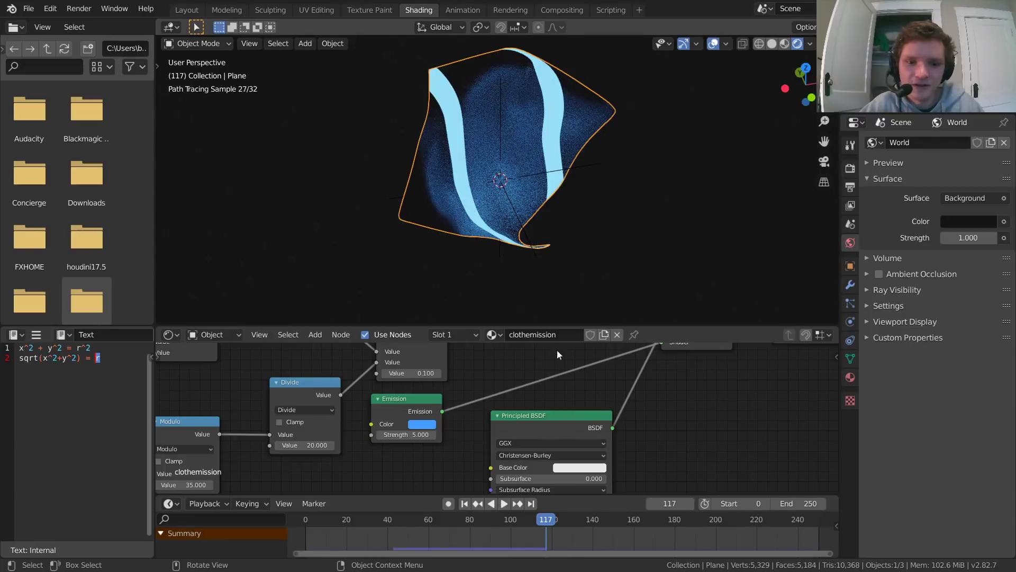
Step: Save the file, darken the Principled BSDF's Base Color to a gray with Value about 0.308, and preview it in playback
middle_click_drag(556, 351, 587, 320)
scroll(481, 136, "up", 1)
scroll(481, 135, "up", 1)
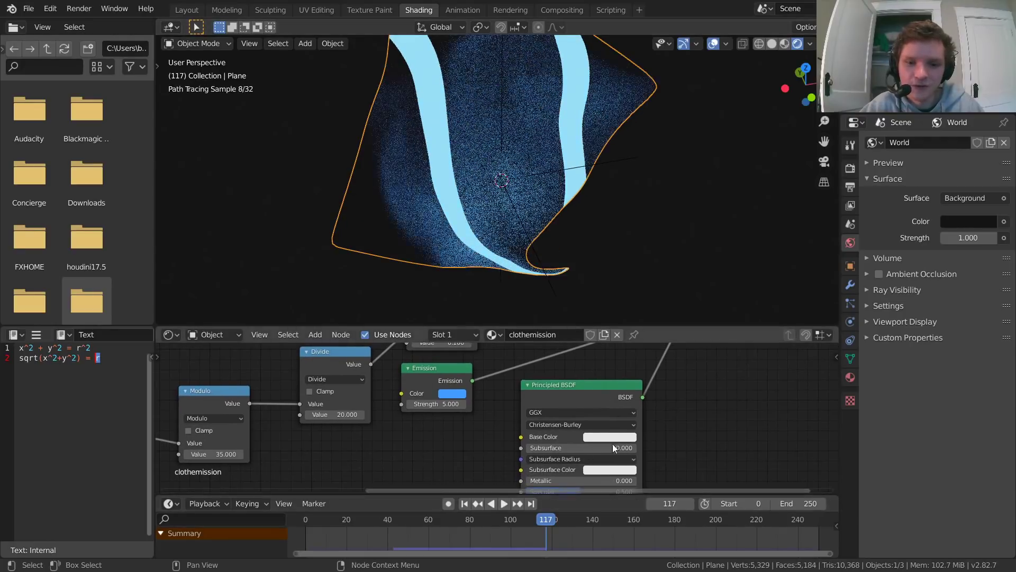
middle_click_drag(676, 427, 615, 421)
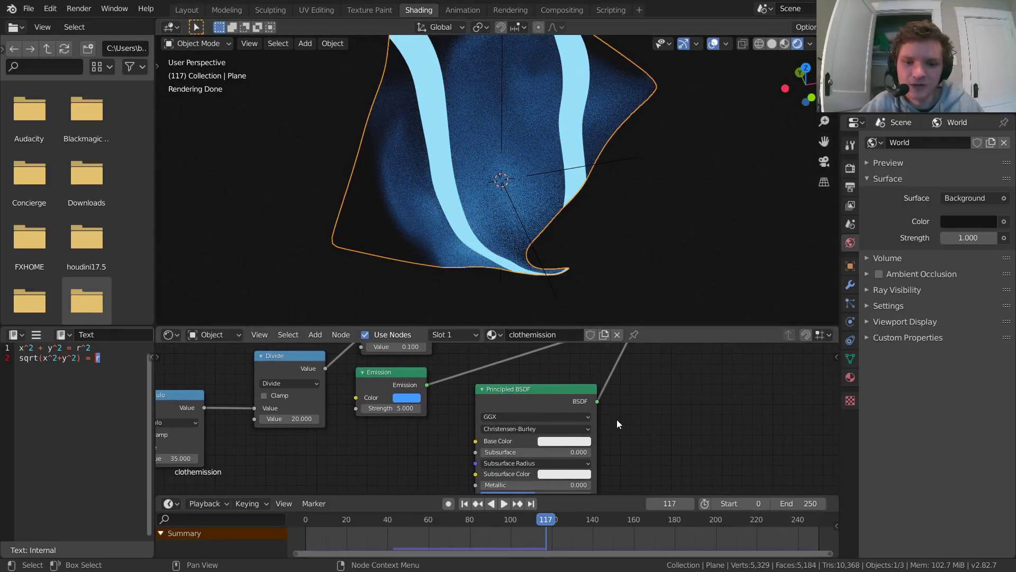
key("ctrl+s")
left_click(582, 440)
left_click_drag(623, 339, 627, 343)
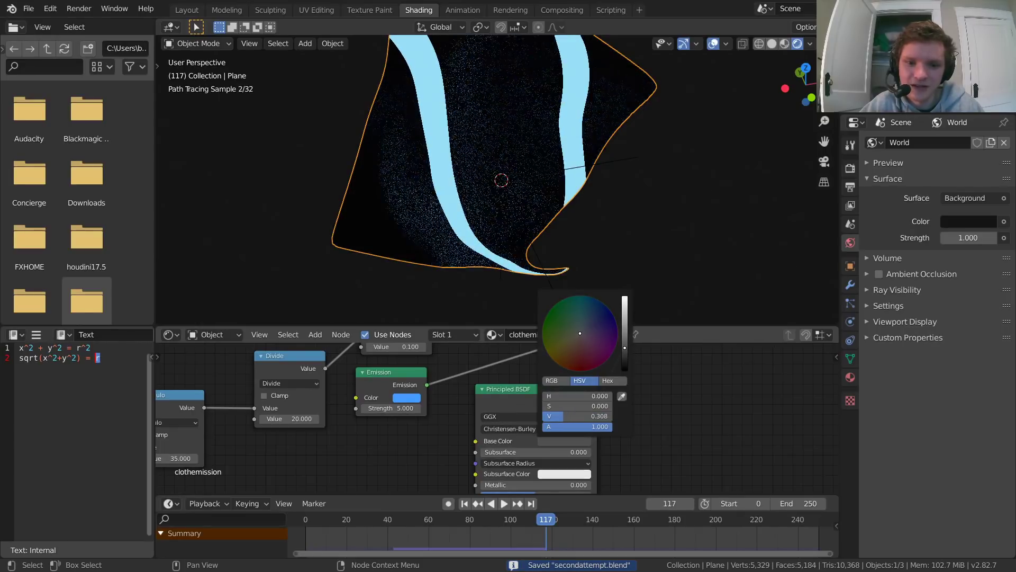
scroll(469, 150, "down", 3)
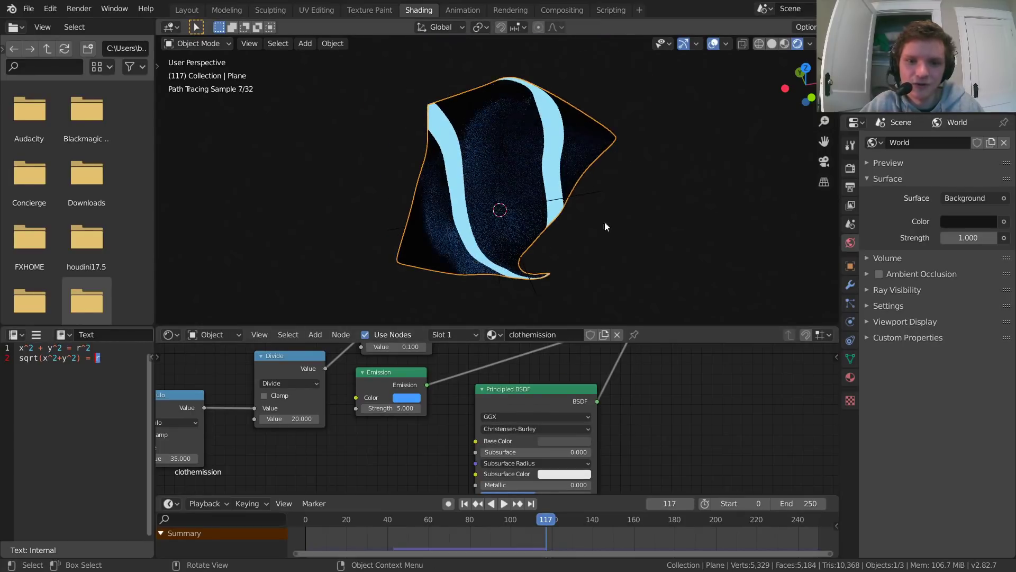
key("space")
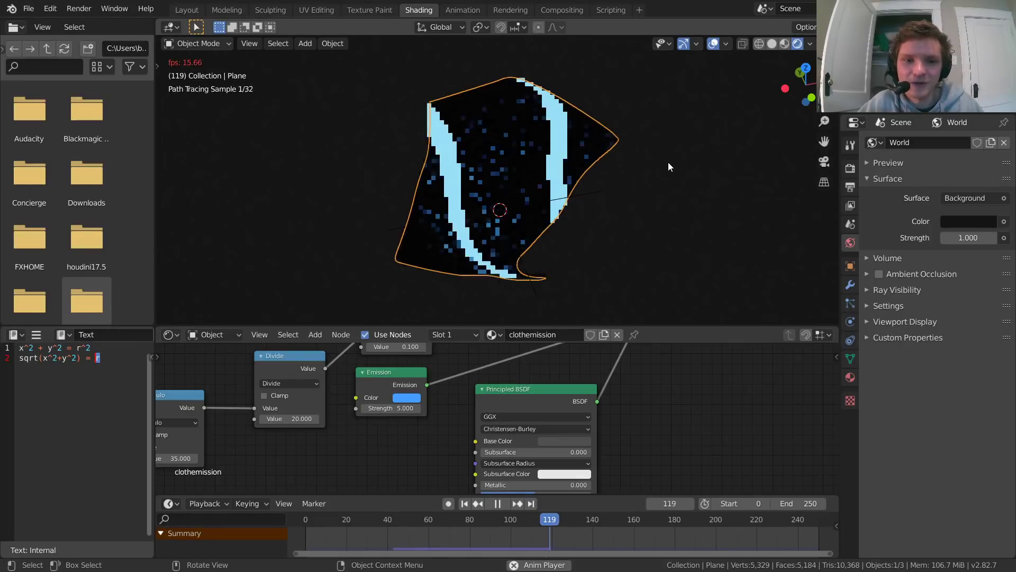
key("space")
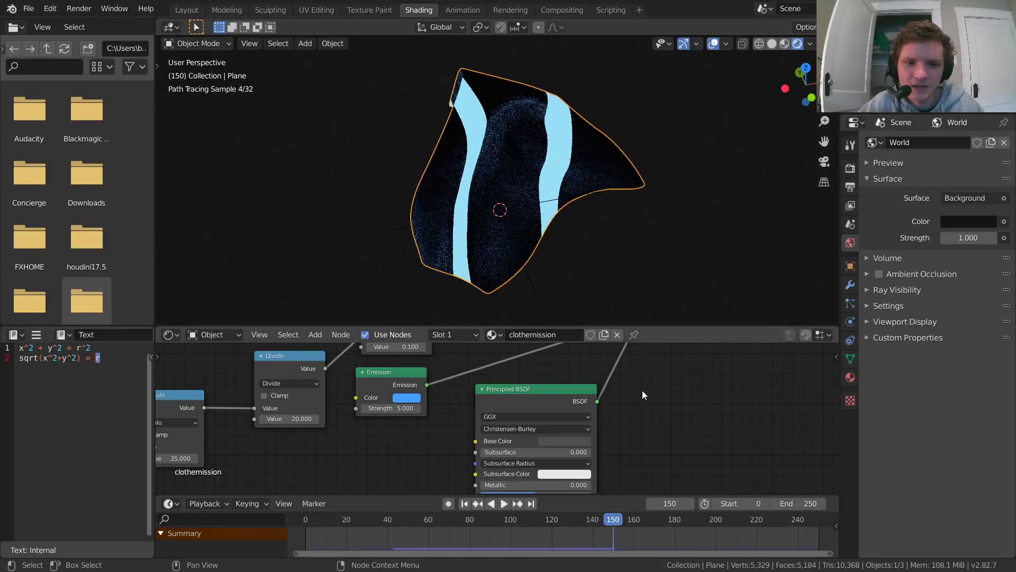
Step: Try the Principled BSDF with Roughness at 0 in a short playback, and undo the change
middle_click_drag(639, 388, 577, 469)
mouse_move(461, 415)
left_mouse_down()
mouse_move(573, 415)
mouse_move(461, 415)
left_mouse_up()
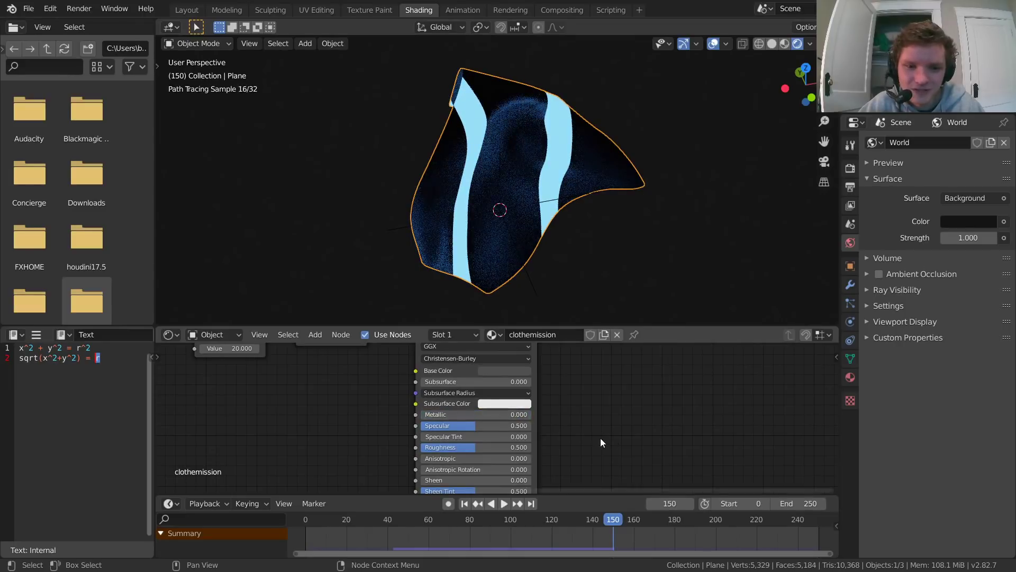
middle_click_drag(515, 446, 509, 396)
left_click_drag(524, 398, 415, 399)
key("space")
key("space")
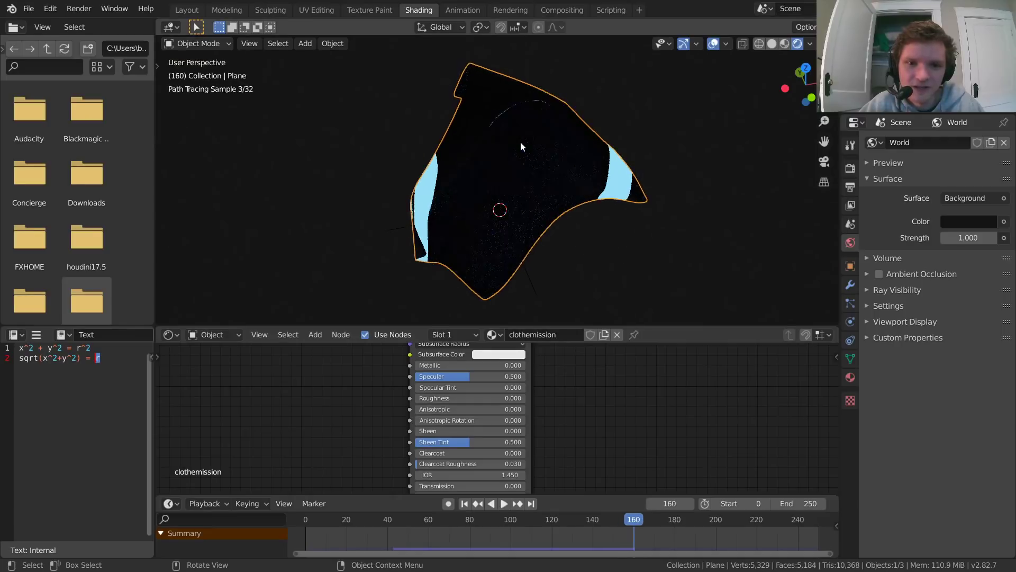
key("ctrl+z")
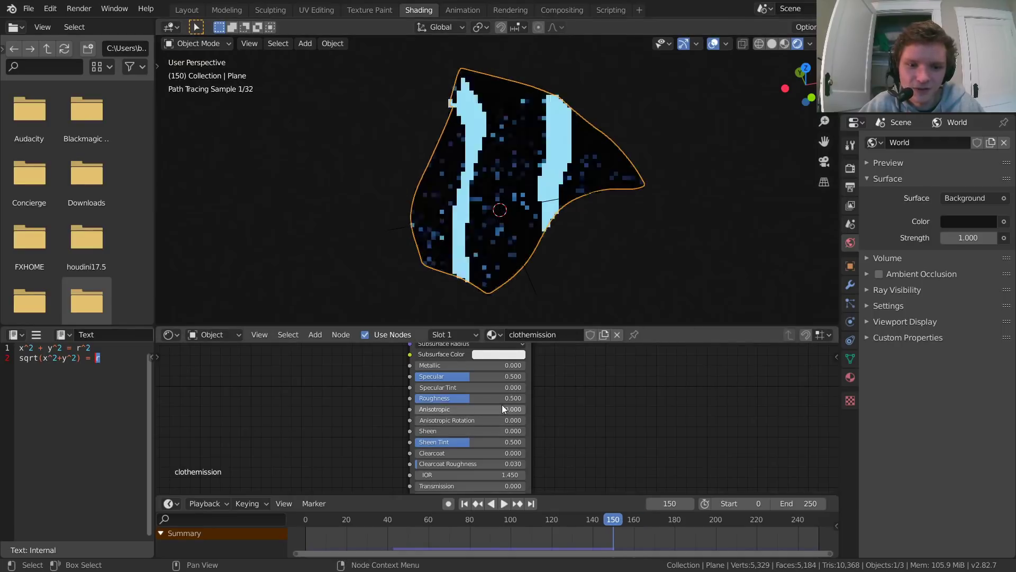
Step: Replay the animation from its start and examine the ring on the cloth and the material's node setup at frame 14
middle_click_drag(587, 408, 558, 436)
key("space")
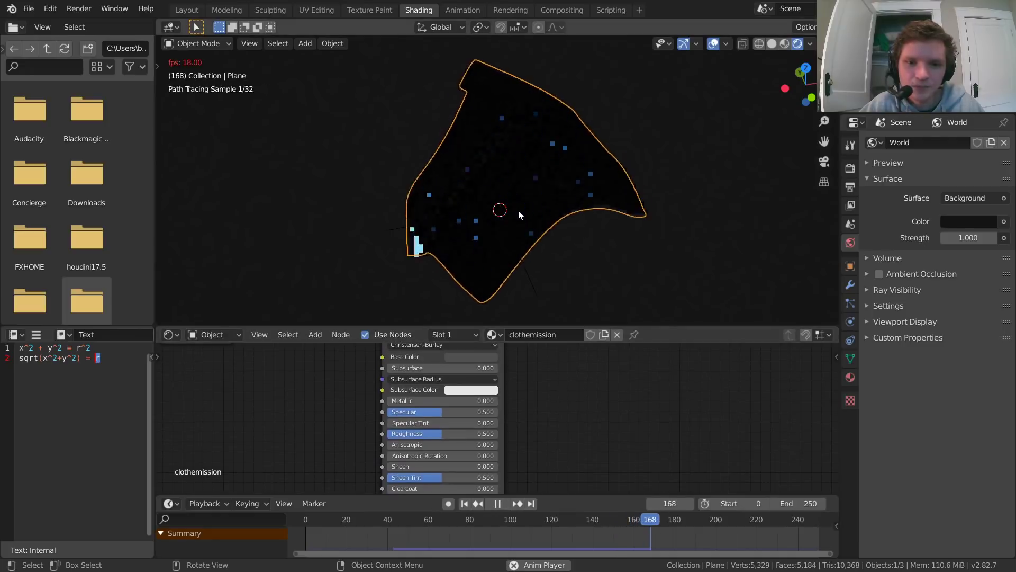
key("space")
key("shift+Left")
key("space")
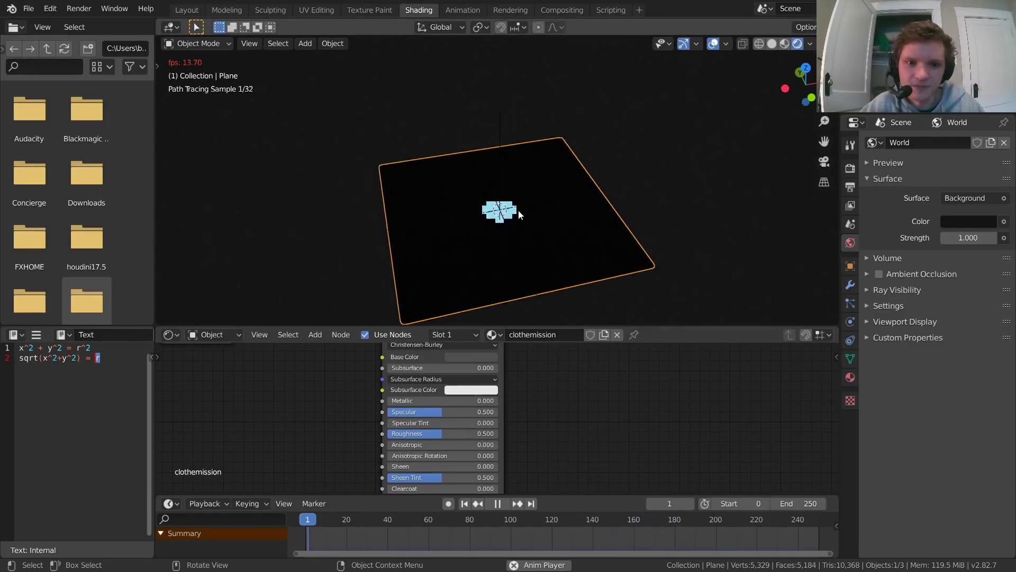
key("space")
middle_click_drag(526, 385, 534, 491)
scroll(509, 421, "down", 3)
middle_click_drag(437, 394, 556, 453)
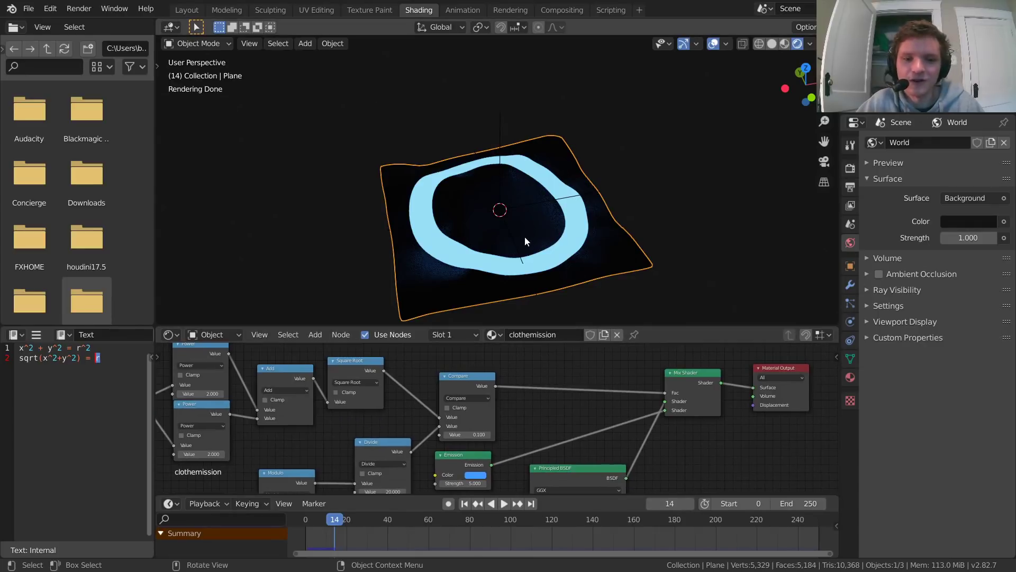
scroll(525, 236, "up", 3)
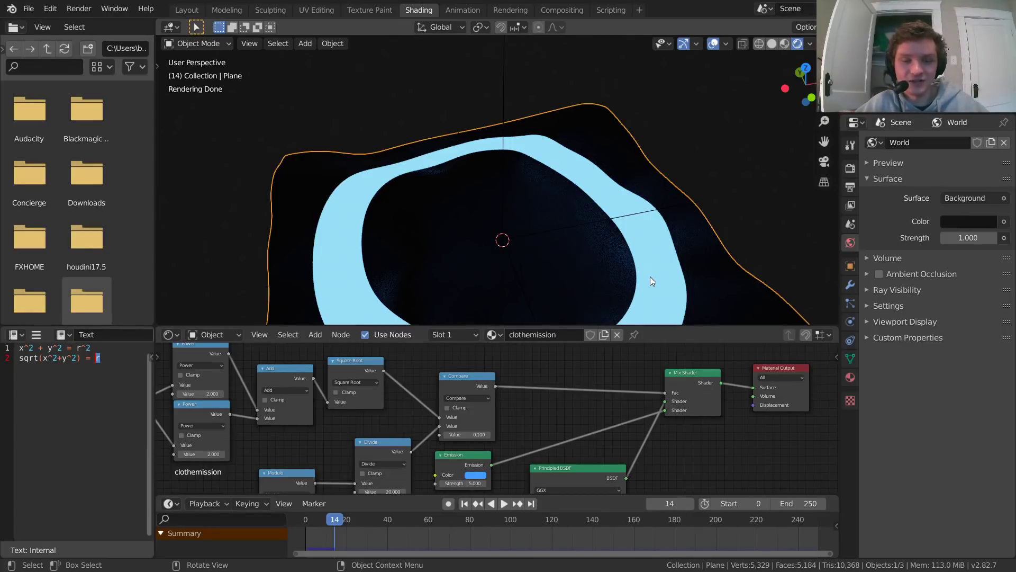
Step: Add a Musgrave Texture node above the Square Root and Compare nodes and preview its output on the cloth
middle_click_drag(436, 336, 515, 383)
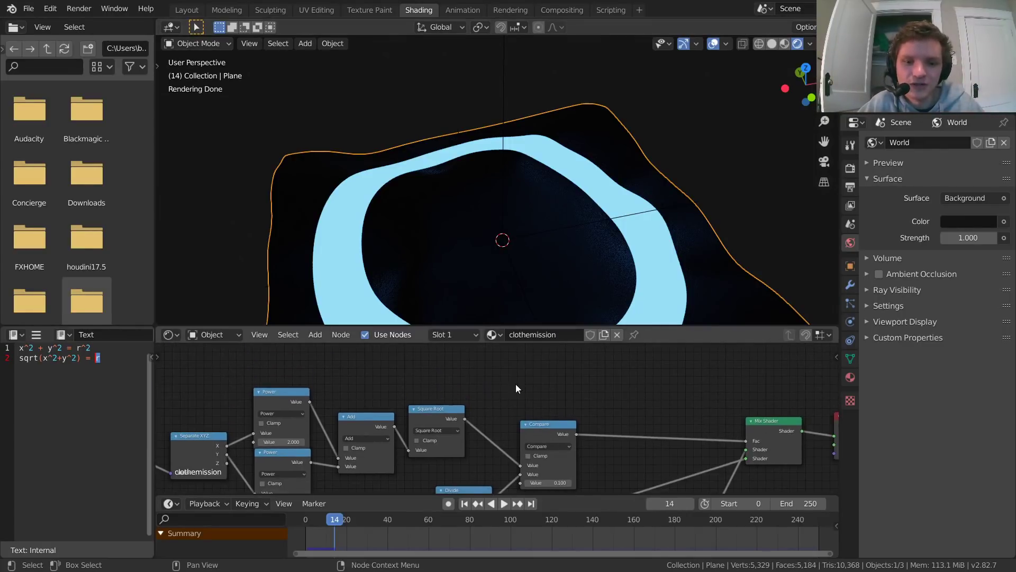
key("shift+a")
left_click(516, 367)
type("musgrave")
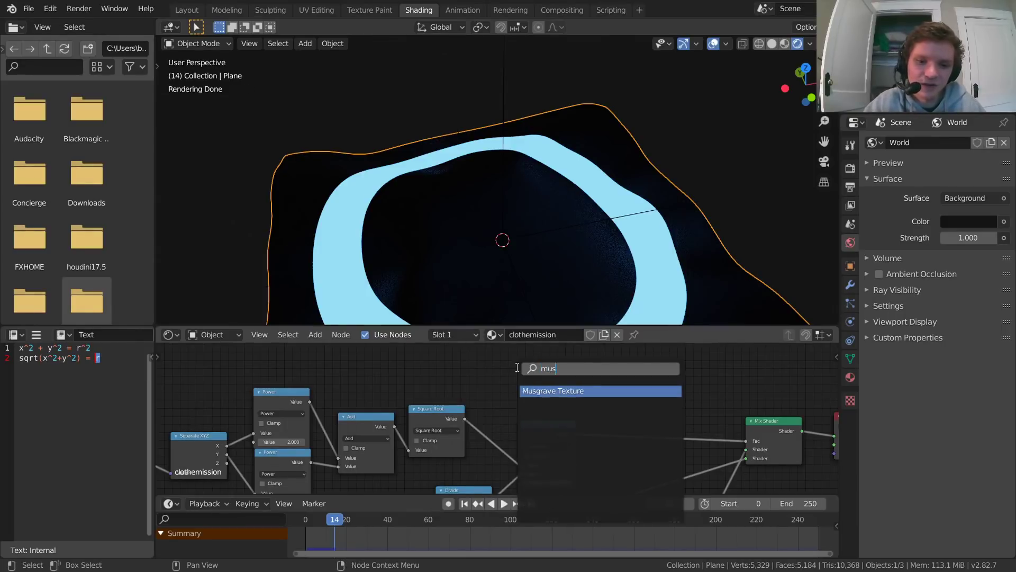
key("Return")
left_click(475, 327)
middle_click_drag(506, 335, 492, 377)
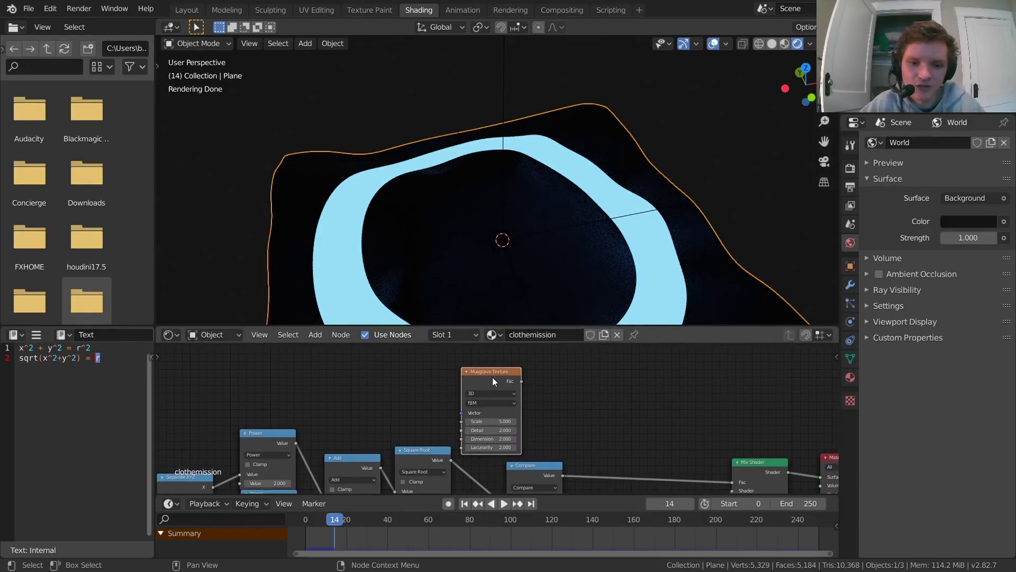
left_click(492, 375, "ctrl+shift")
middle_click_drag(509, 238, 607, 189)
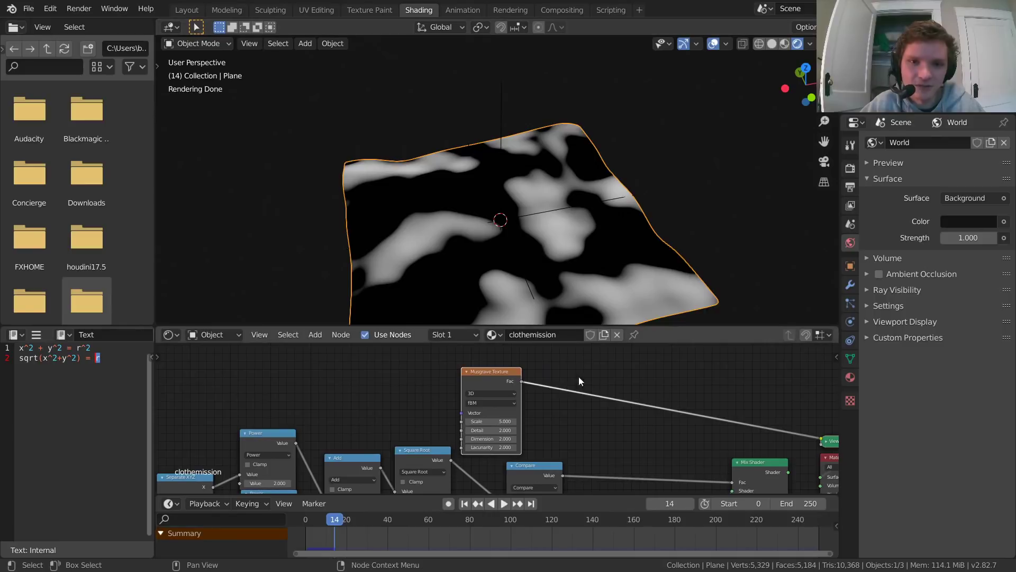
Step: Set the Musgrave Texture's Scale to 10.7, try a Dimension of 0, and undo the Dimension change
scroll(557, 418, "up", 1)
left_click_drag(499, 423, 462, 445)
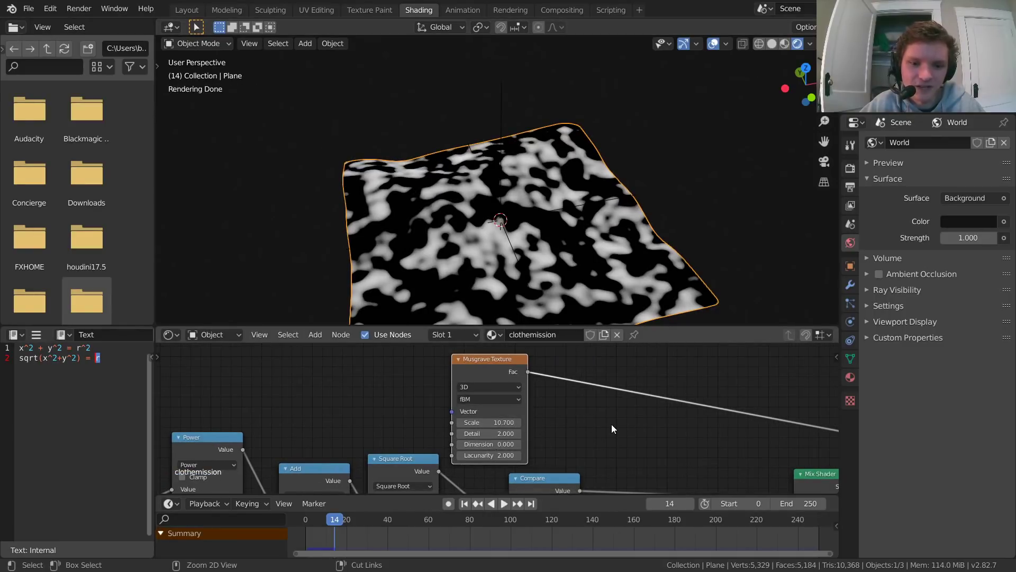
key("ctrl+z")
Step: Duplicate the Square Root node and insert the copy between the Compare node and the Mix Shader's Fac input
middle_click_drag(617, 426, 529, 412)
scroll(443, 365, "down", 2)
left_click_drag(466, 422, 460, 421)
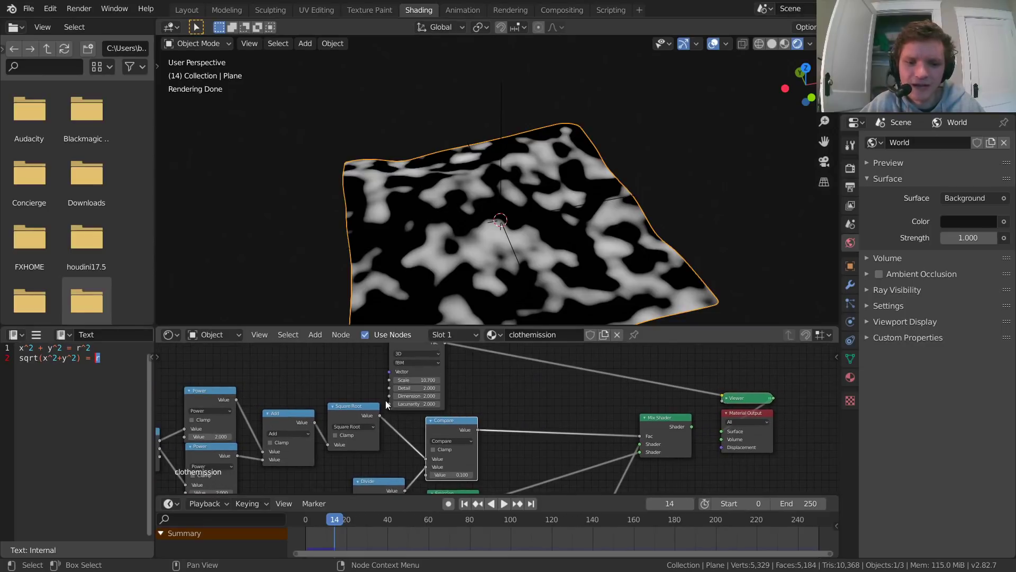
middle_click_drag(503, 397, 426, 407)
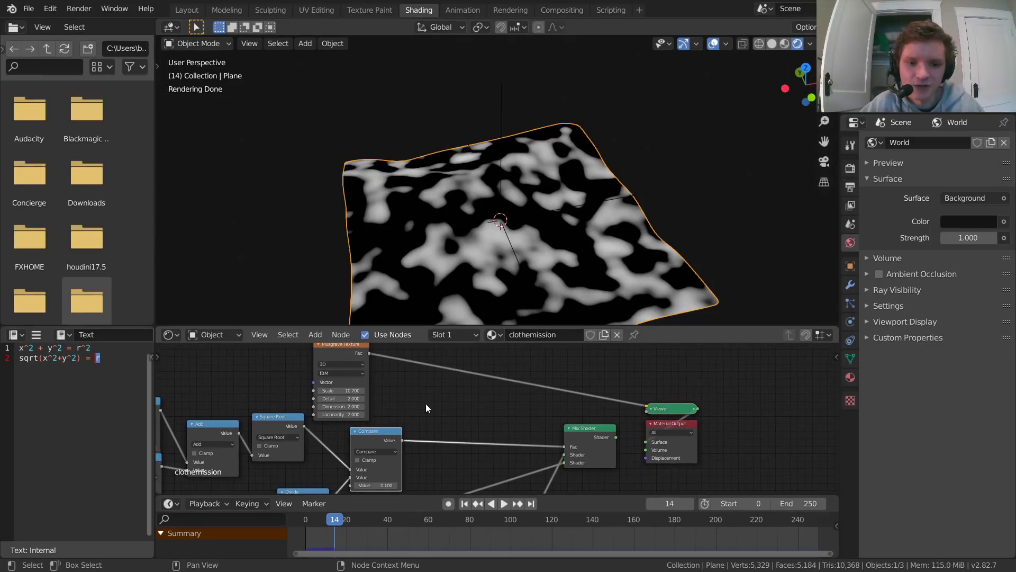
left_click(257, 420)
key("shift+d")
left_click(482, 448)
scroll(476, 445, "up", 2)
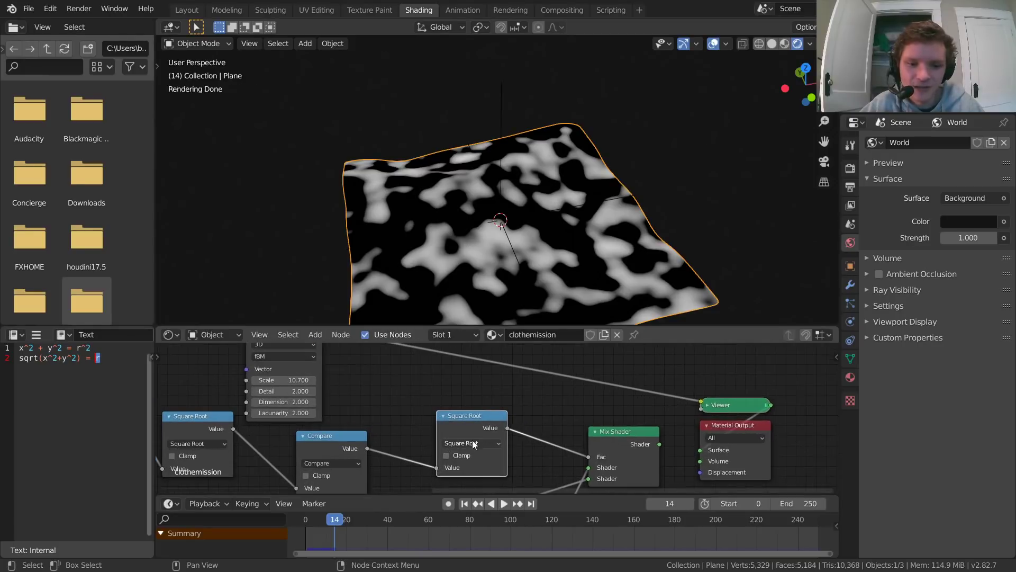
Step: Change the duplicated Square Root node's operation to Multiply and connect the Musgrave Texture's Fac output to its second Value input
left_click(472, 444)
left_click(466, 384)
middle_click_drag(311, 331, 328, 362)
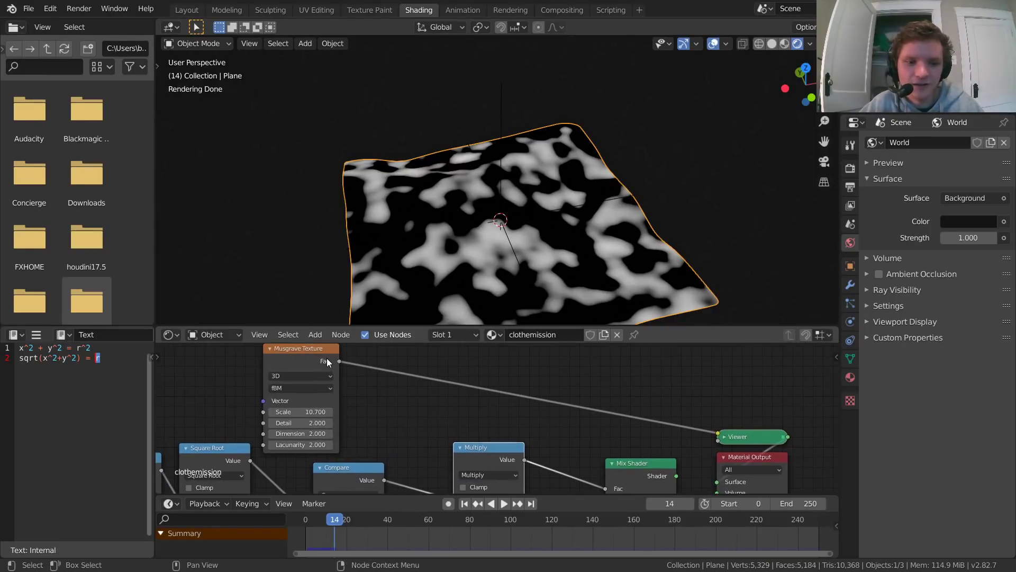
scroll(381, 380, "down", 2)
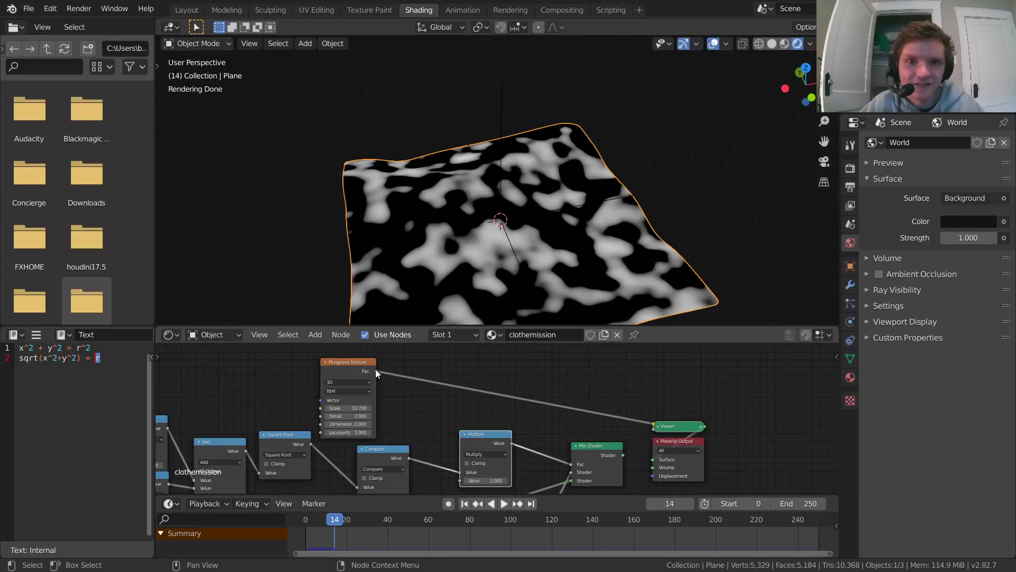
left_click_drag(376, 370, 496, 466)
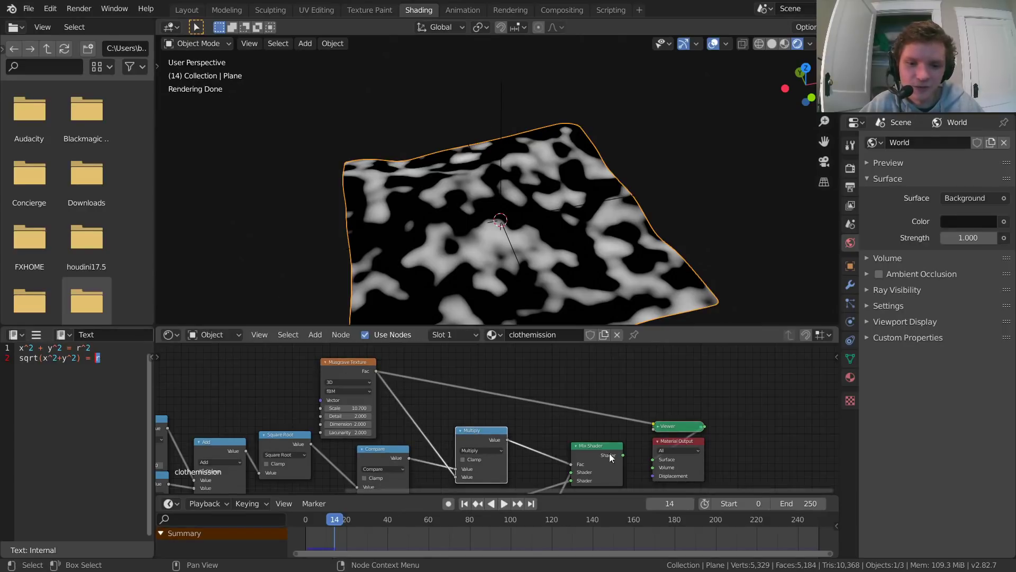
Step: Show the Mix Shader's output on the cloth in place of the Musgrave preview and inspect the broken-up ring
left_click(592, 445, "ctrl+shift")
scroll(530, 256, "up", 1)
middle_click_drag(530, 251, 546, 227, "shift")
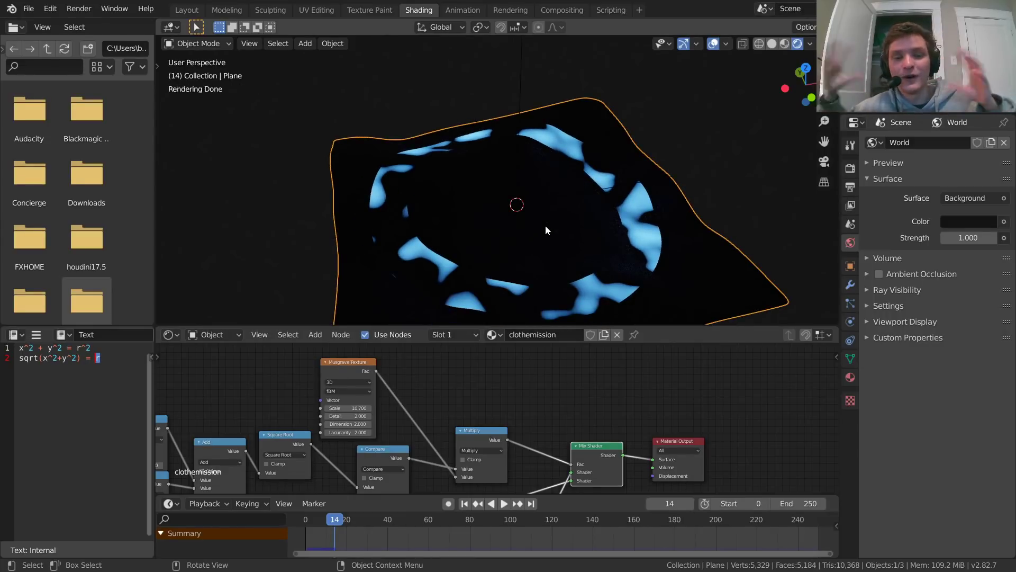
scroll(475, 429, "up", 2)
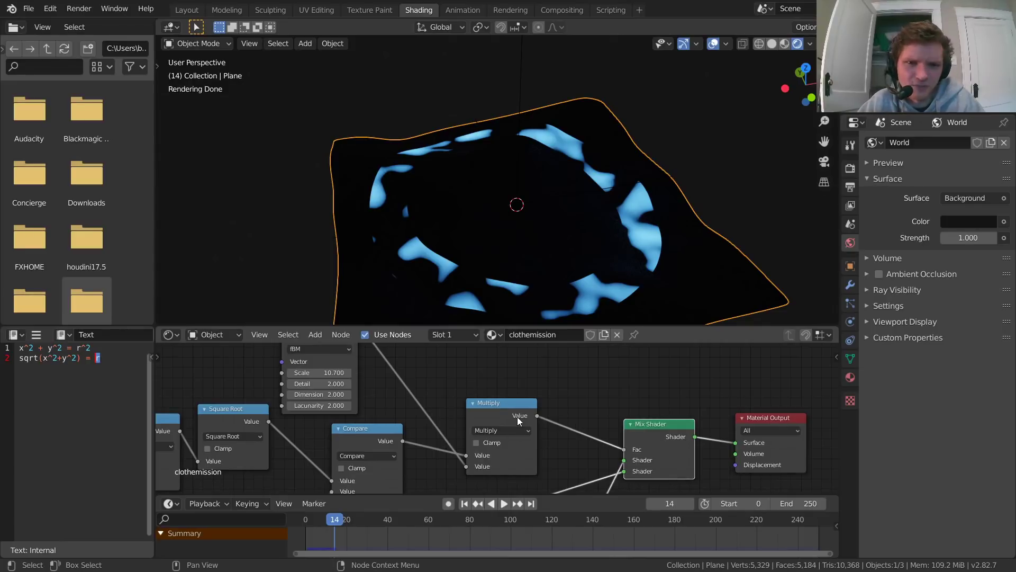
Step: Preview the Musgrave Texture alone on the cloth and switch back to the Mix Shader's output for comparison
middle_click_drag(381, 400, 492, 437)
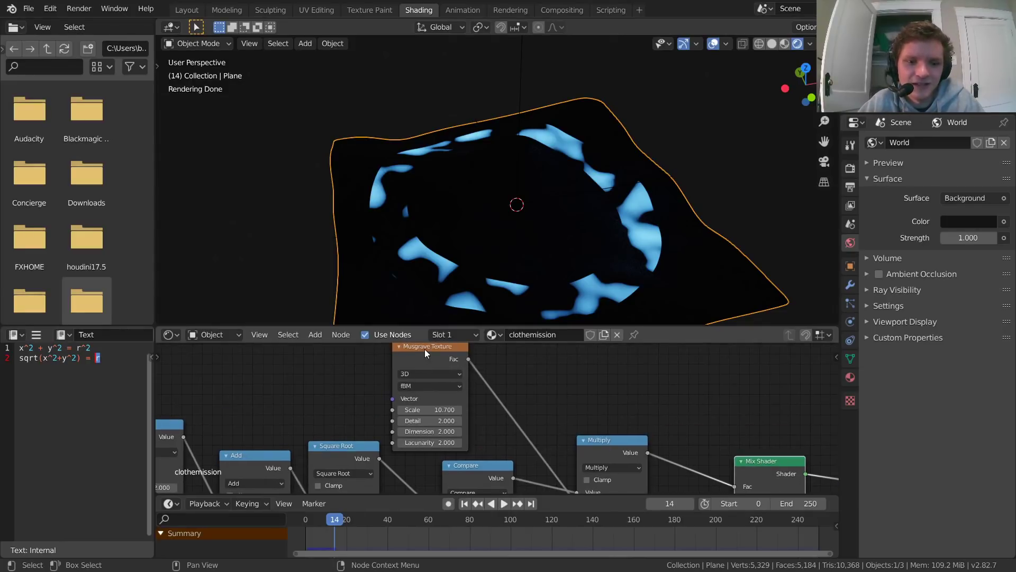
left_click(425, 349, "ctrl+shift")
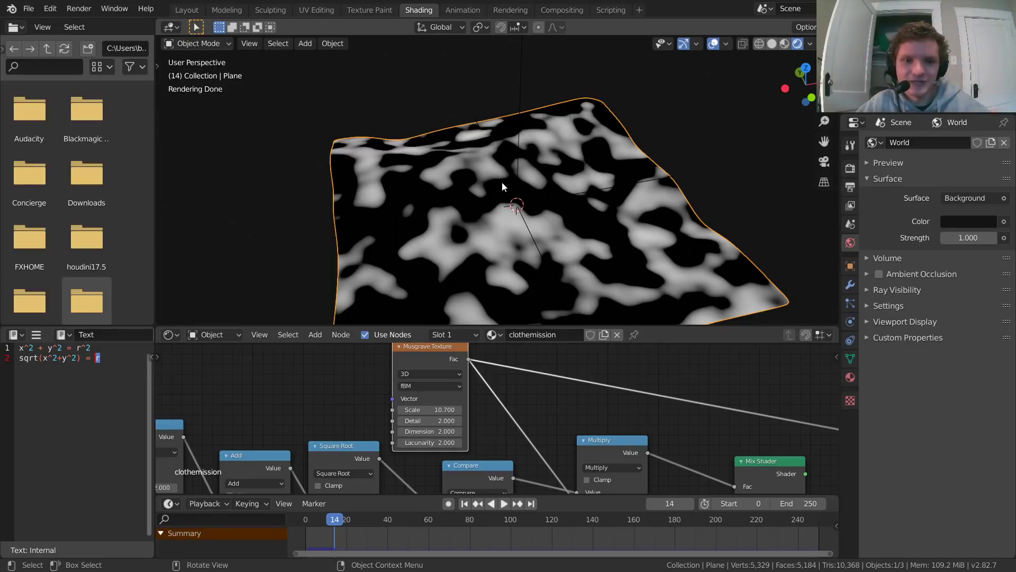
middle_click_drag(676, 424, 535, 380)
left_click(637, 420, "ctrl+shift")
middle_click_drag(437, 392, 557, 428)
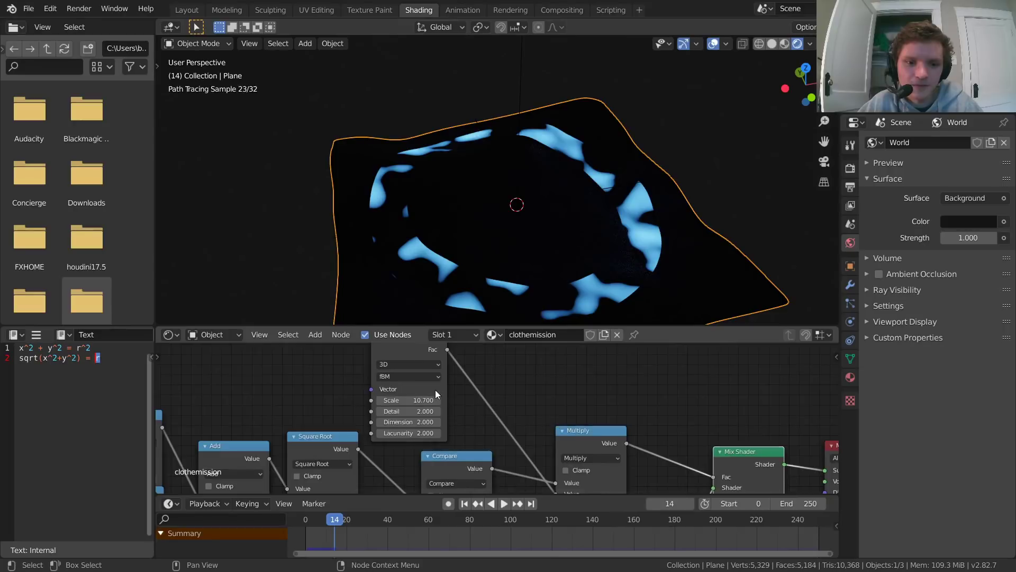
Step: Set the Musgrave Texture's Scale to 15.1, Detail to 7.9 and Dimension to 0
scroll(435, 390, "up", 2)
left_click_drag(396, 397, 421, 410)
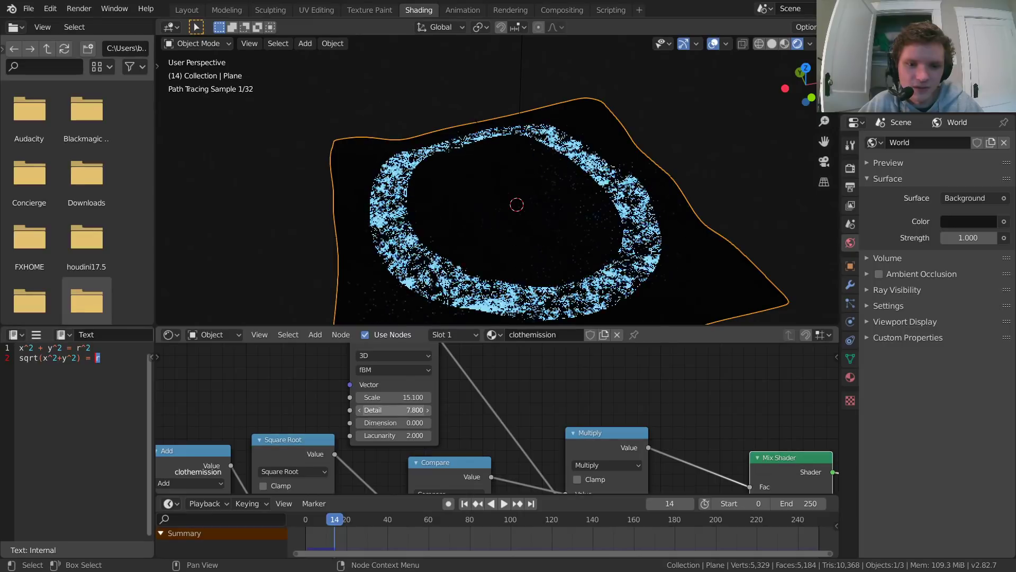
scroll(489, 263, "up", 1)
scroll(489, 260, "up", 1)
middle_click_drag(423, 247, 468, 220, "shift")
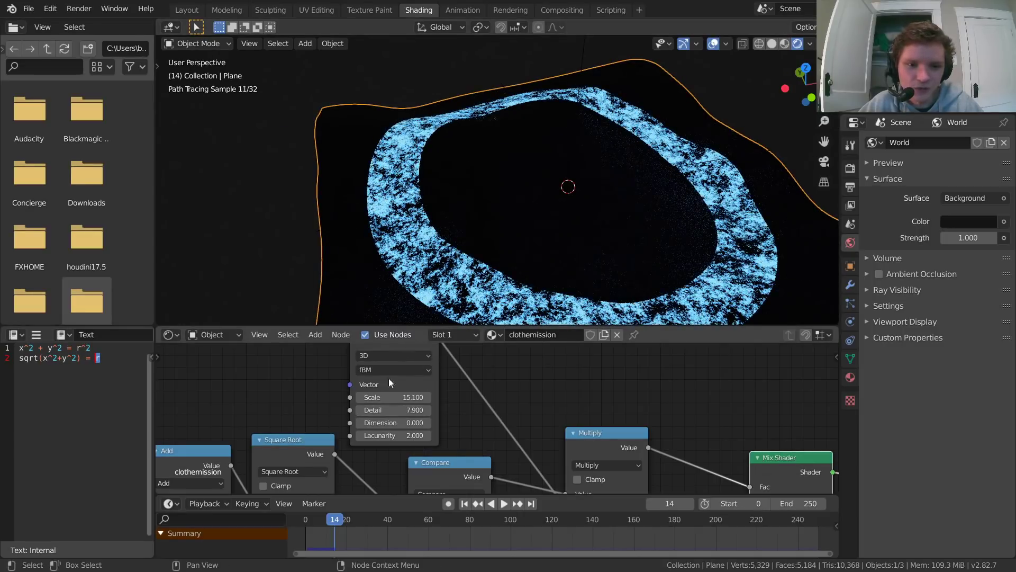
Step: Raise the Musgrave Texture's Detail to 12.3 and reduce its Scale to 0.8
left_click_drag(394, 411, 414, 411)
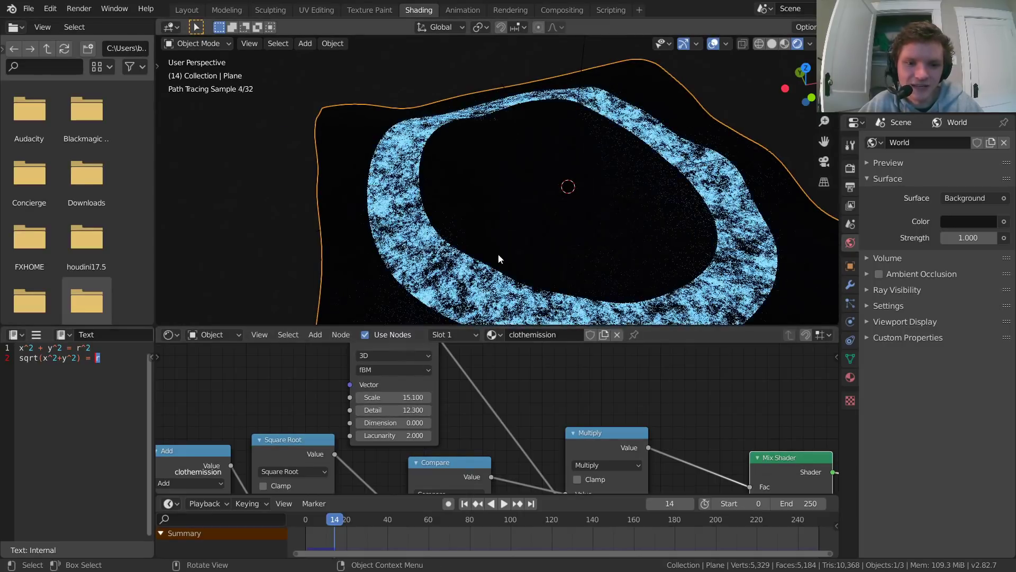
middle_click_drag(423, 230, 535, 168)
left_click_drag(407, 391, 323, 393)
Step: Deselect the cloth and replay the animation from its start, stopping at frame 60 to examine the textured ring
left_click(760, 171)
key("space")
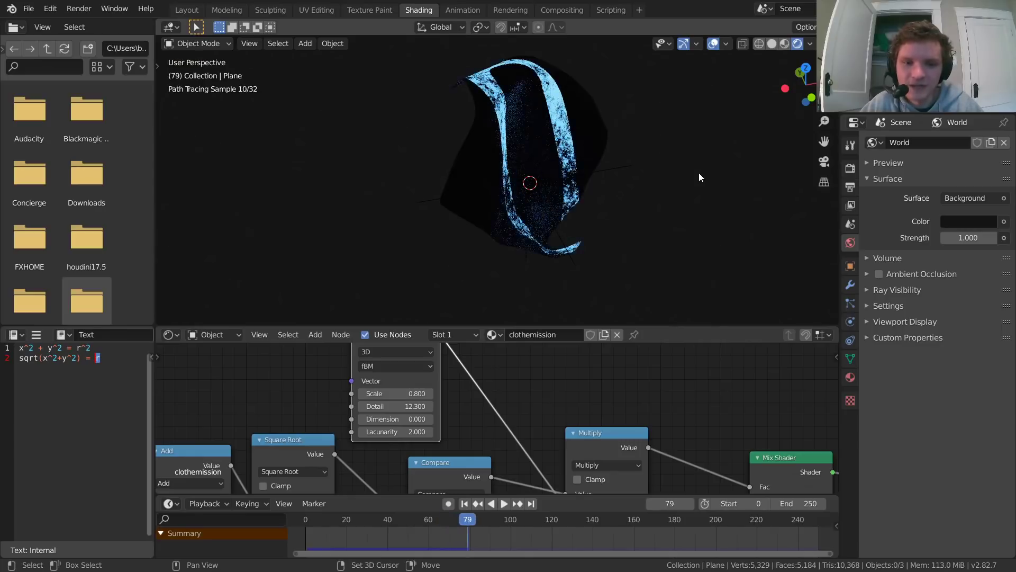
key("shift+Left")
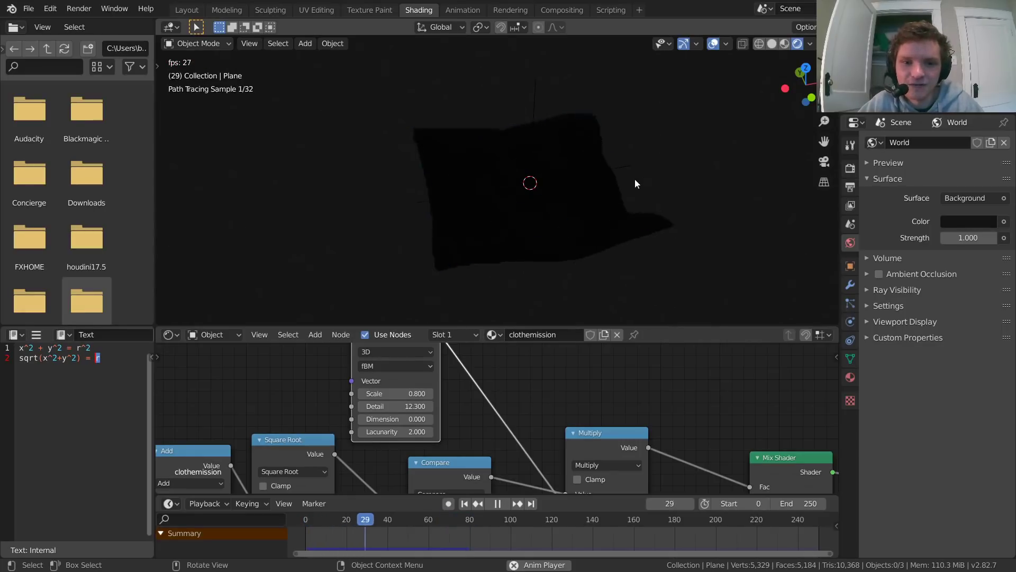
key("space")
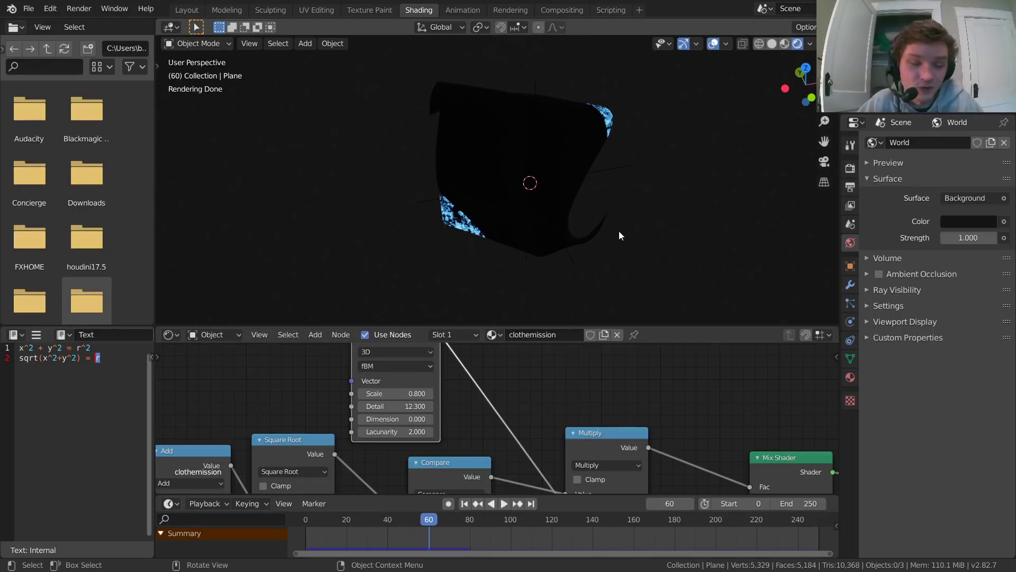
Step: Move the Material Output node farther from the Mix Shader to make room for another node between them
middle_click_drag(701, 410, 333, 471)
scroll(432, 407, "down", 8)
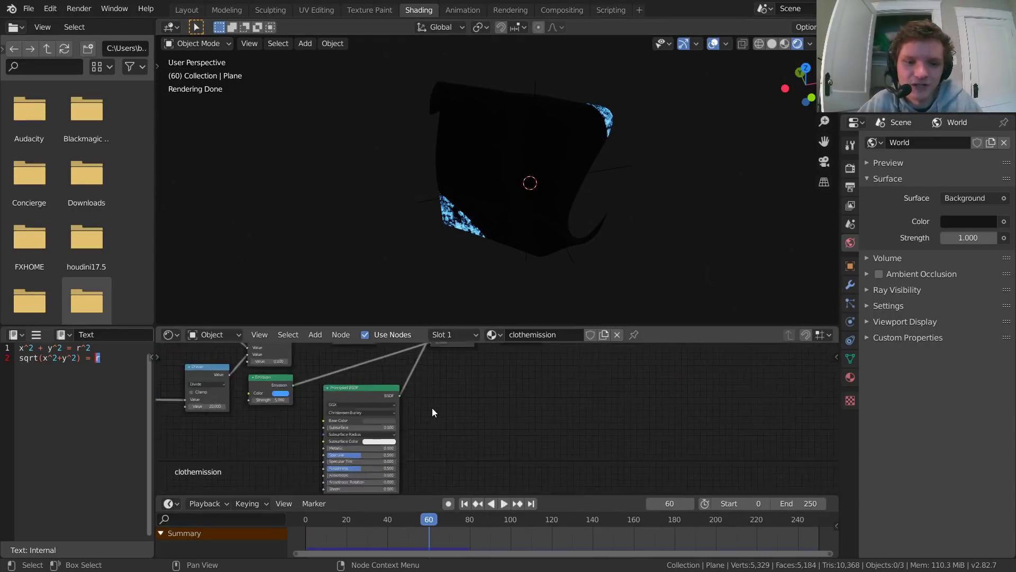
scroll(433, 409, "down", 5)
middle_click_drag(576, 367, 552, 457)
scroll(517, 411, "up", 6)
key("b")
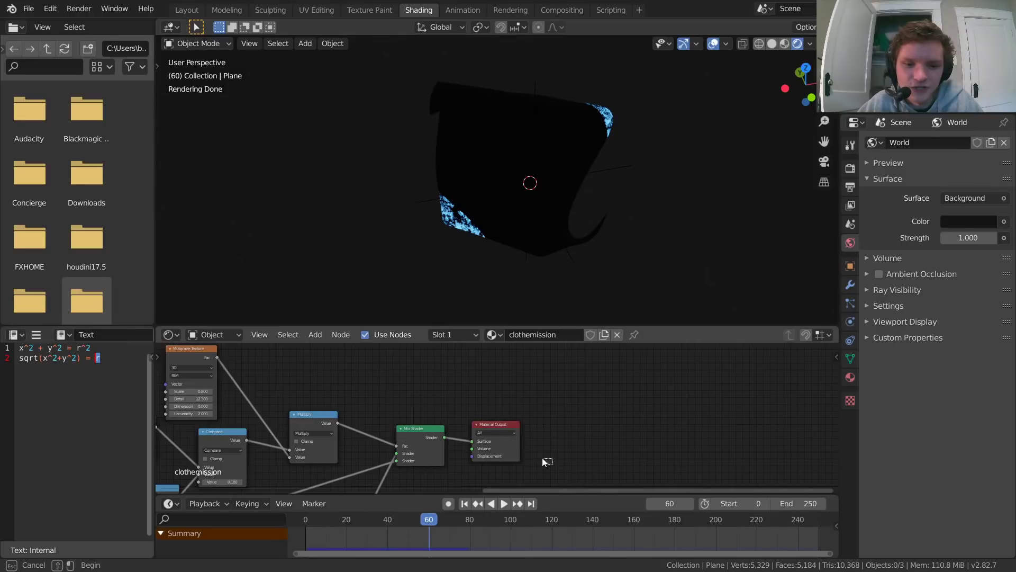
left_click_drag(542, 457, 507, 436)
key("g")
left_click(616, 415)
scroll(423, 426, "up", 3)
Step: Duplicate the Mix Shader and insert the copy between the original Mix Shader and the Material Output
middle_click_drag(428, 441, 454, 398)
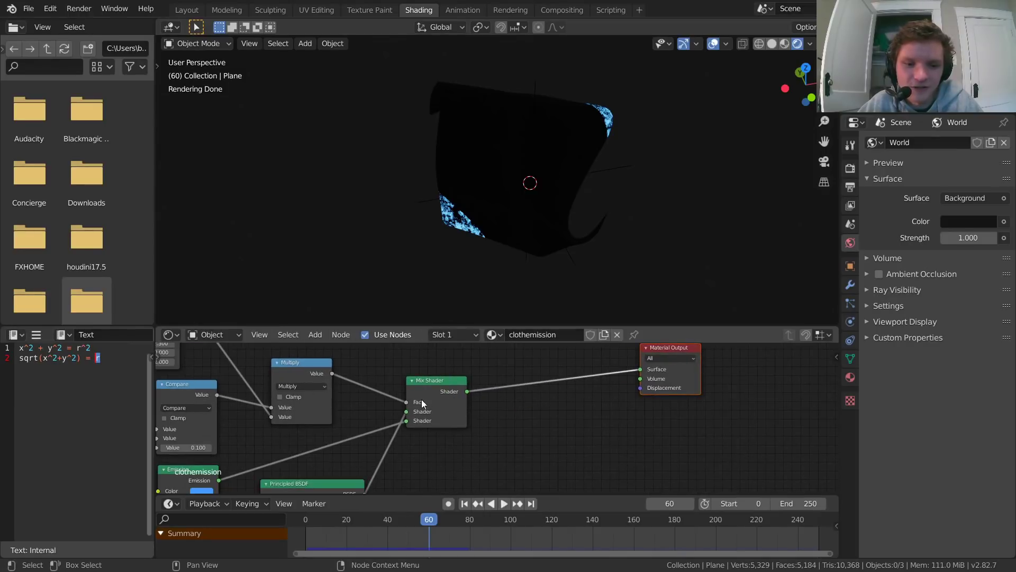
key("shift+d")
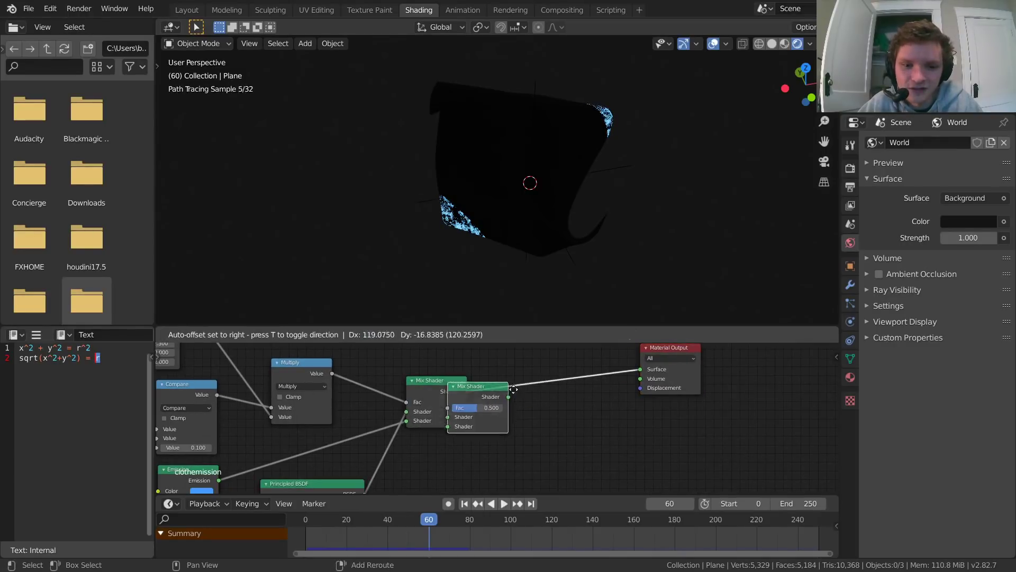
left_click(520, 373)
Step: Add a Transparent BSDF below the original Mix Shader and connect it to the new Mix Shader's second Shader input
key("shift+a")
left_click(545, 363)
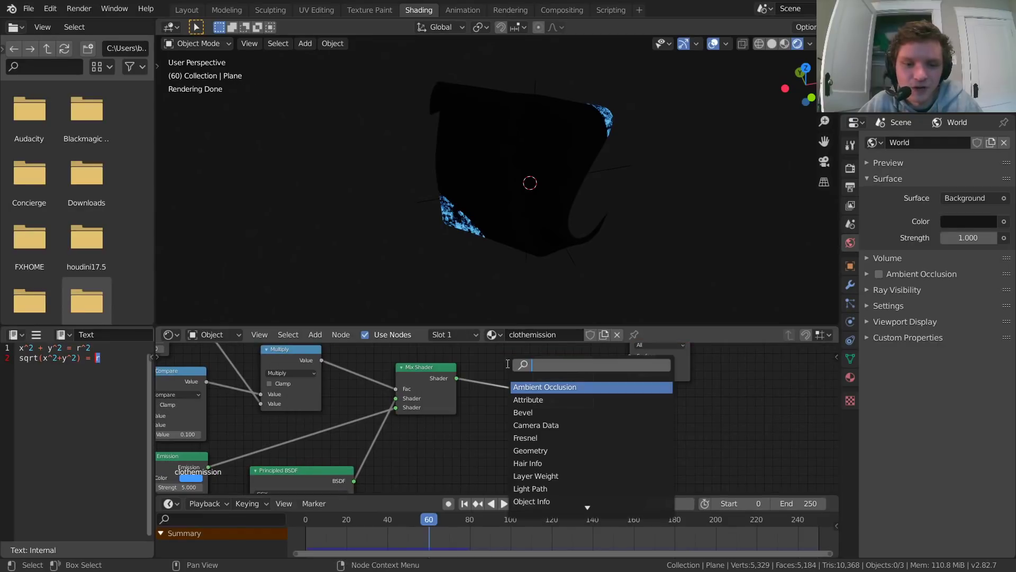
type("tra")
left_click(545, 400)
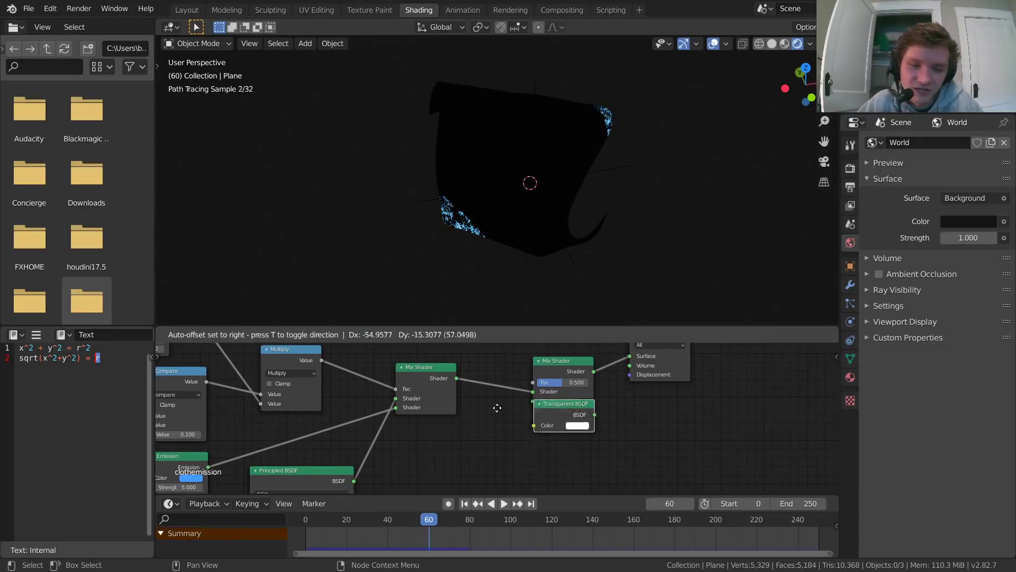
left_click(418, 423)
left_click_drag(479, 438, 533, 400)
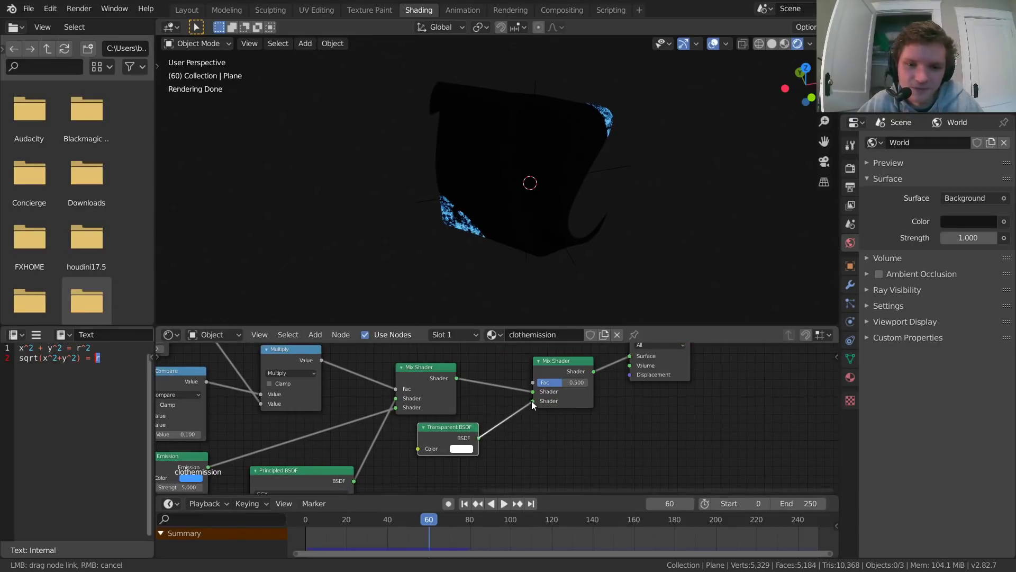
Step: Play the animation to inspect the transparency, and try another Fac value on the new Mix Shader before undoing it
key("space")
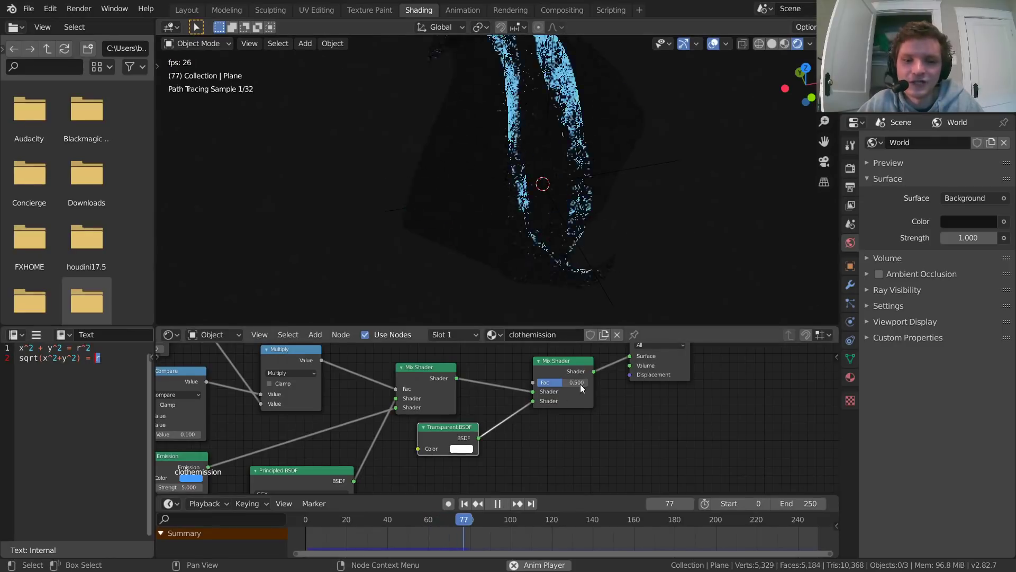
middle_click_drag(532, 176, 518, 203)
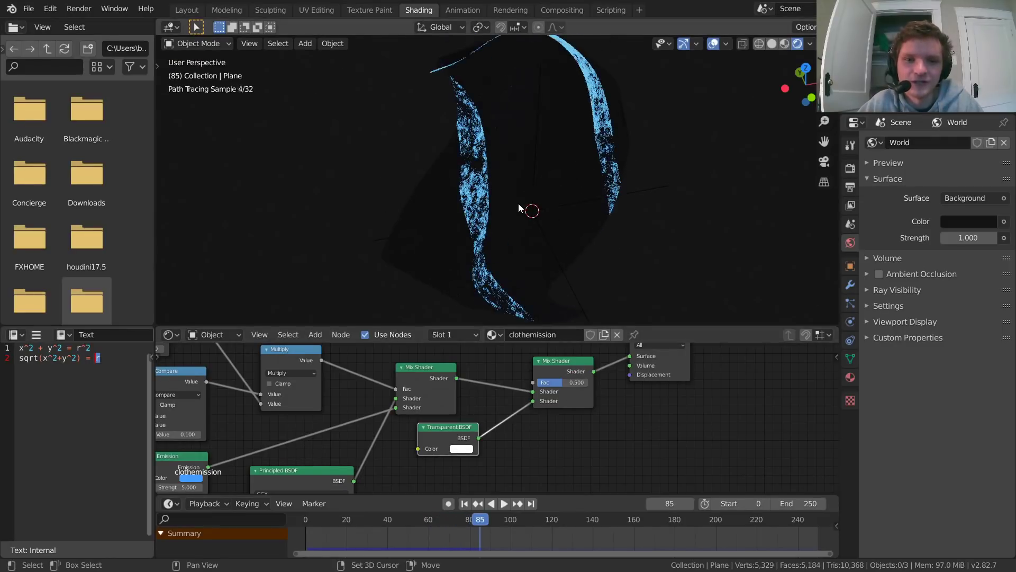
left_click_drag(562, 382, 589, 382)
key("ctrl+z")
key("ctrl+z")
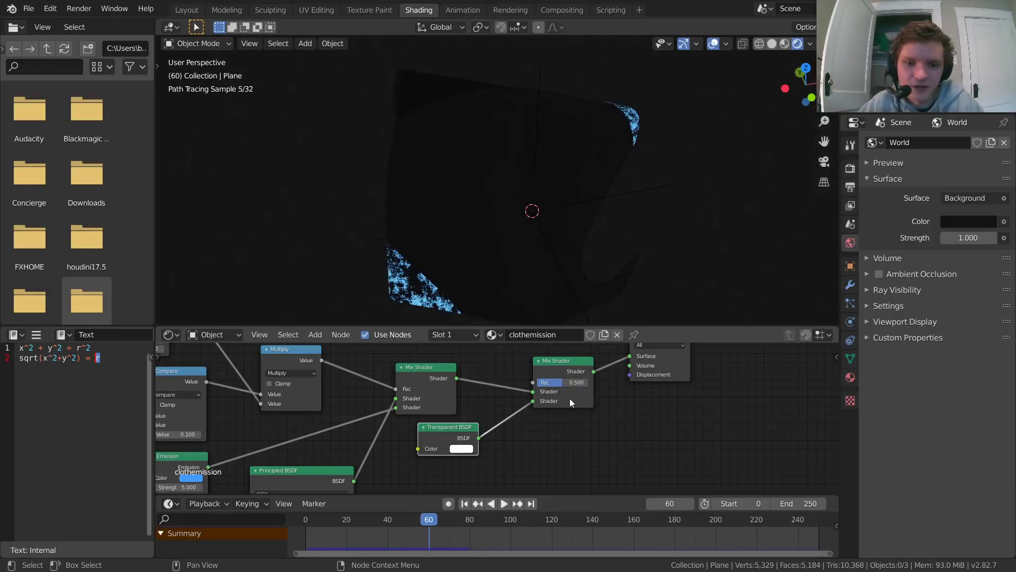
Step: Add a Voronoi Texture node and place it above the Multiply and Mix Shader nodes
middle_click_drag(569, 385, 639, 441)
middle_click_drag(522, 382, 530, 420)
key("shift+a")
left_click(480, 352)
type("voro")
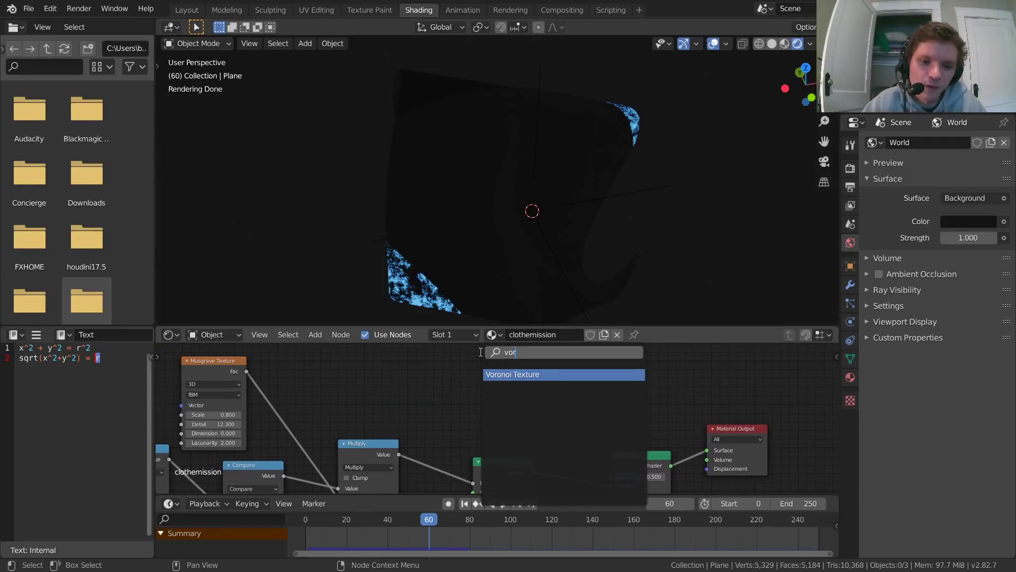
key("Return")
left_click(421, 483)
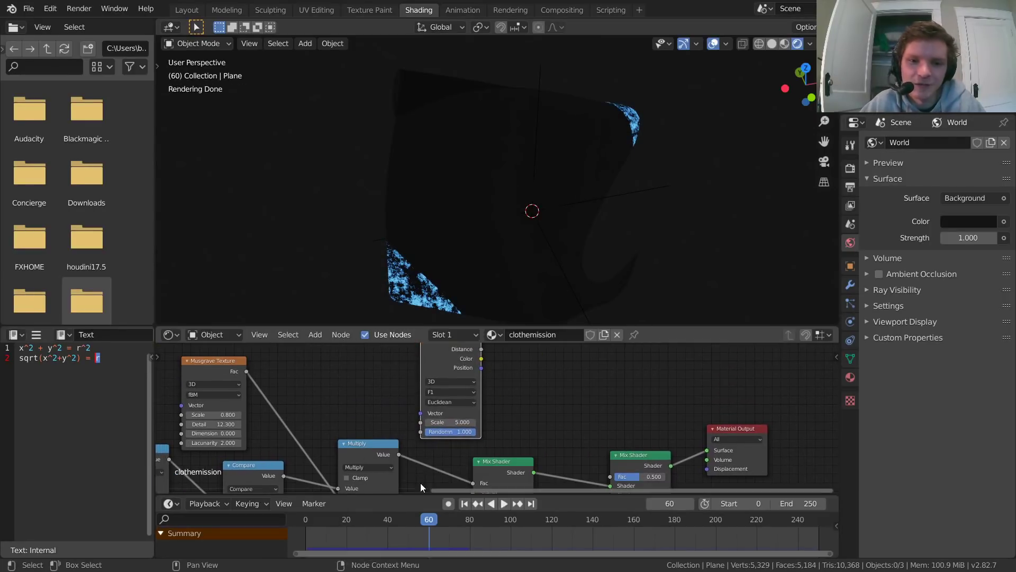
Step: Preview the Voronoi Texture on the cloth and set its Scale to 13.7 and Randomness to 0
middle_click_drag(548, 392, 507, 417)
left_click(439, 372, "ctrl+shift")
scroll(506, 421, "up", 2)
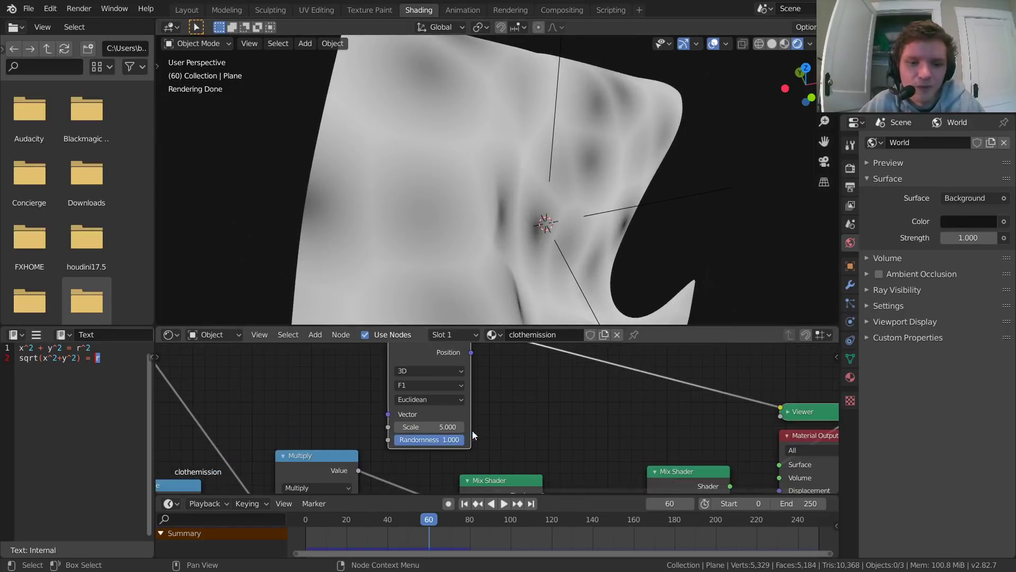
left_click_drag(438, 427, 413, 440)
scroll(526, 194, "down", 3)
middle_click_drag(595, 116, 480, 131)
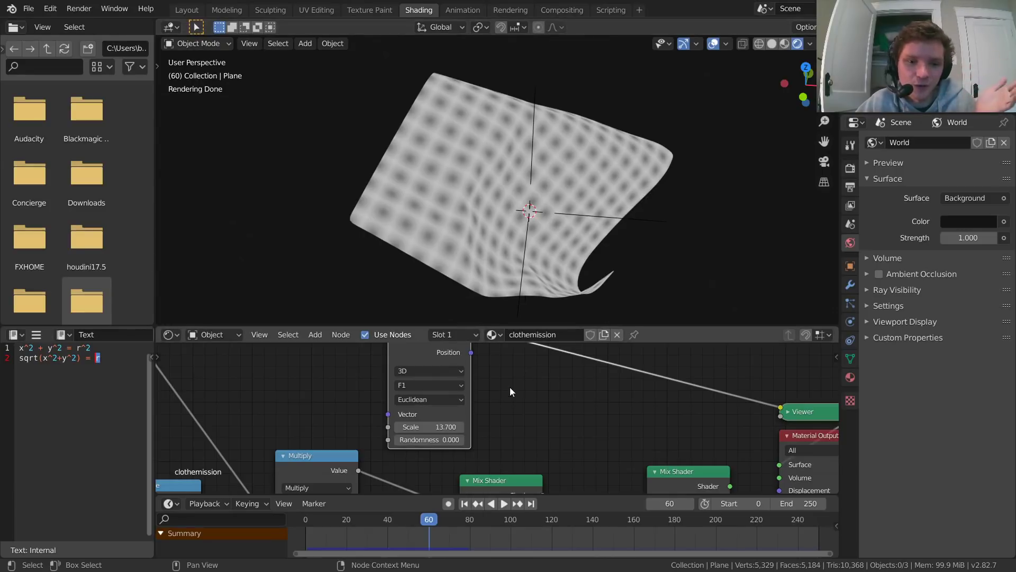
Step: Add a ColorRamp node on the link between the Voronoi Texture's Distance output and the Viewer
middle_click_drag(586, 338, 461, 364)
key("shift+a")
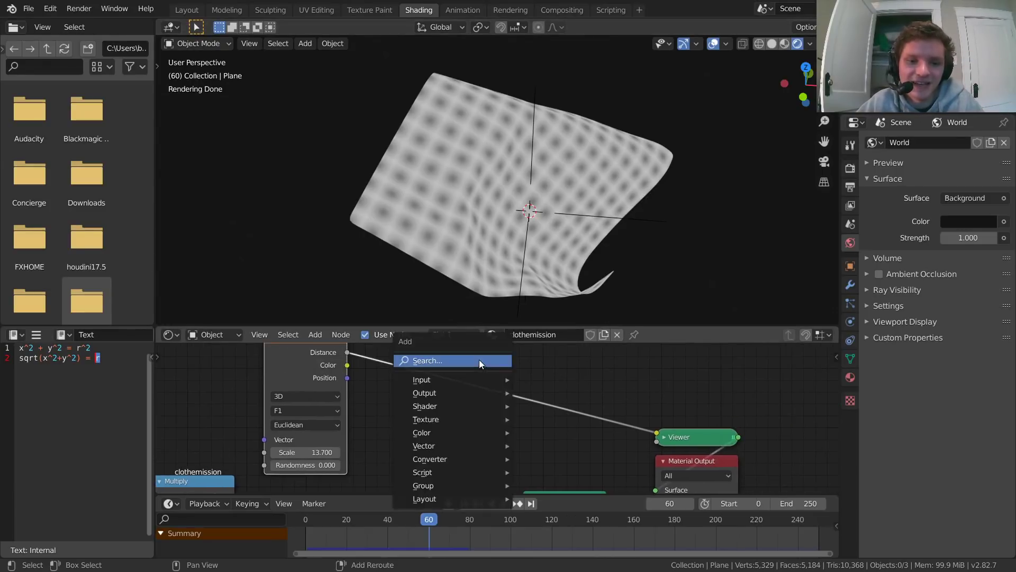
left_click(479, 360)
type("color")
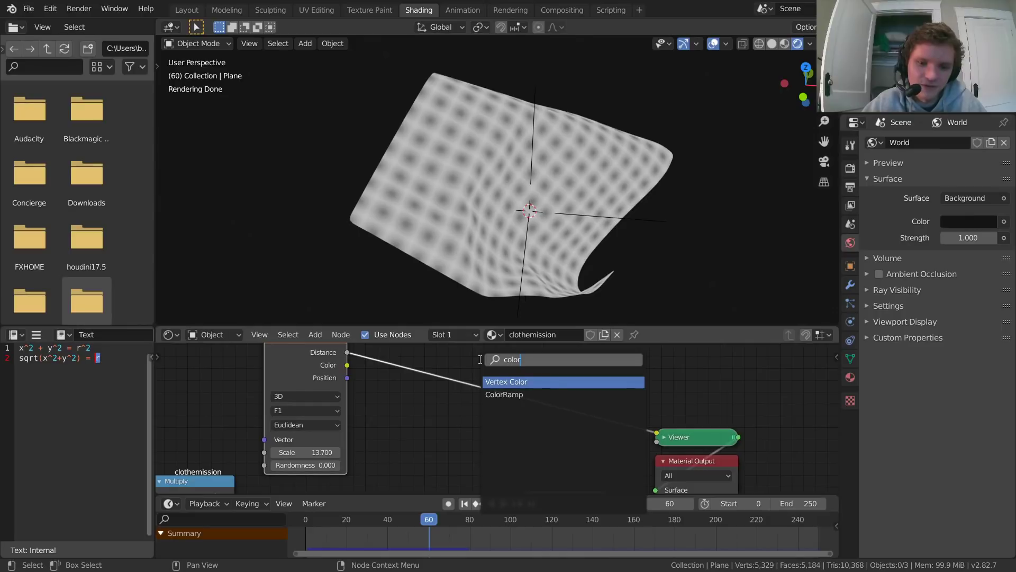
key("Down")
key("Return")
left_click(395, 361)
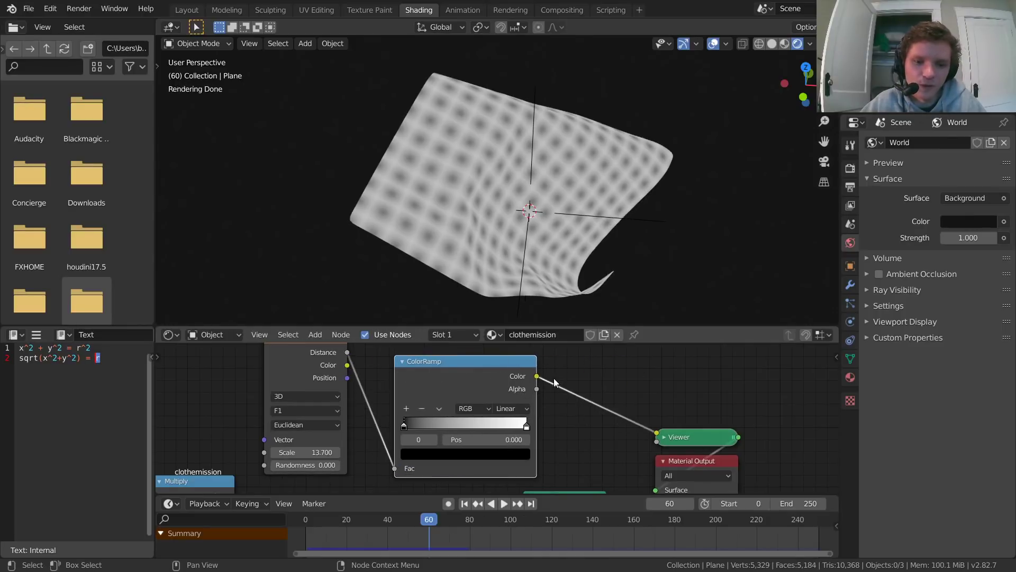
Step: Move the ColorRamp's black stop inward and its white stop to position 0.670 to sharpen the dot pattern
middle_click_drag(476, 423, 530, 405)
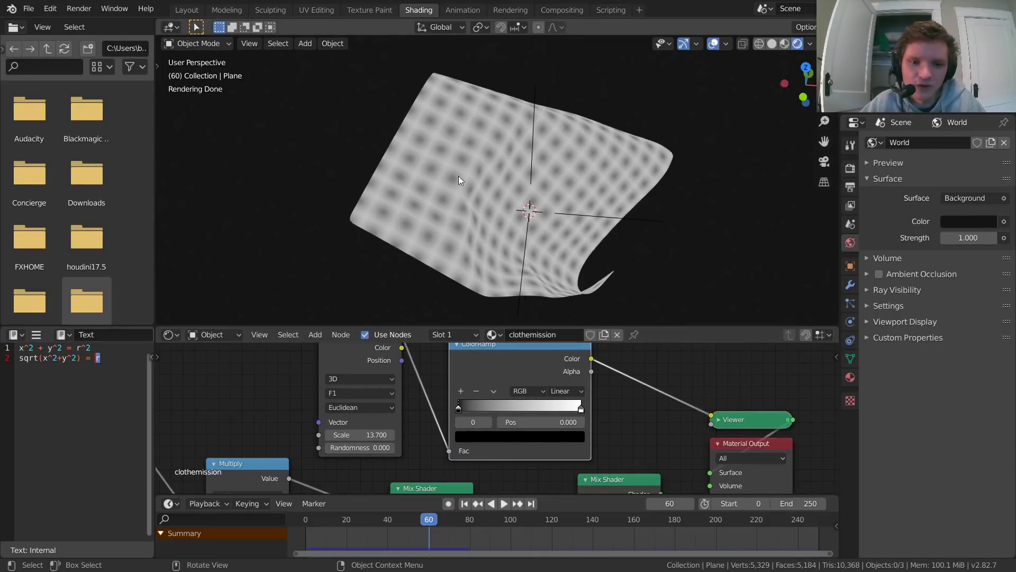
scroll(422, 192, "up", 2)
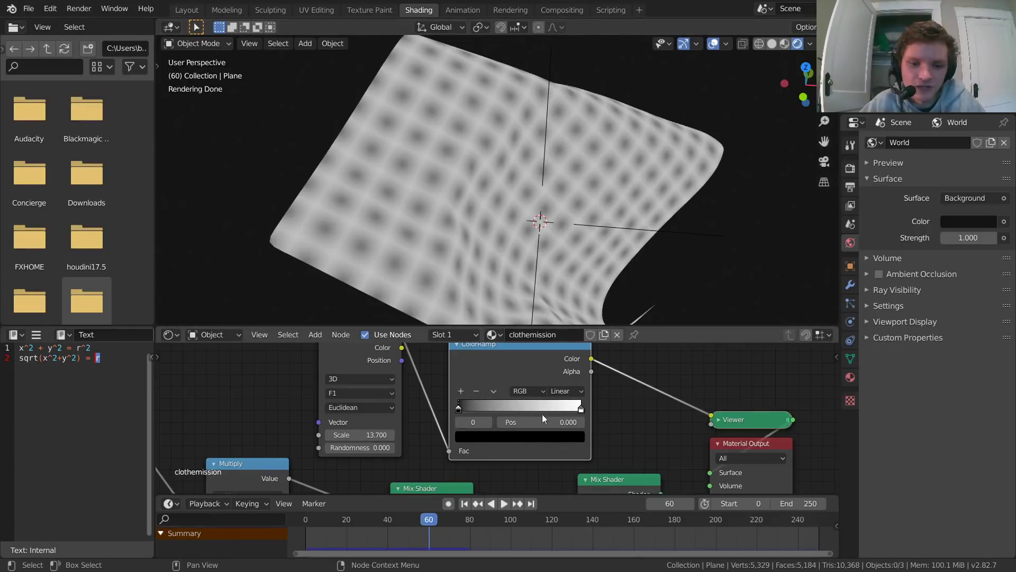
left_click_drag(544, 422, 446, 421)
left_click(490, 423)
scroll(366, 188, "down", 2)
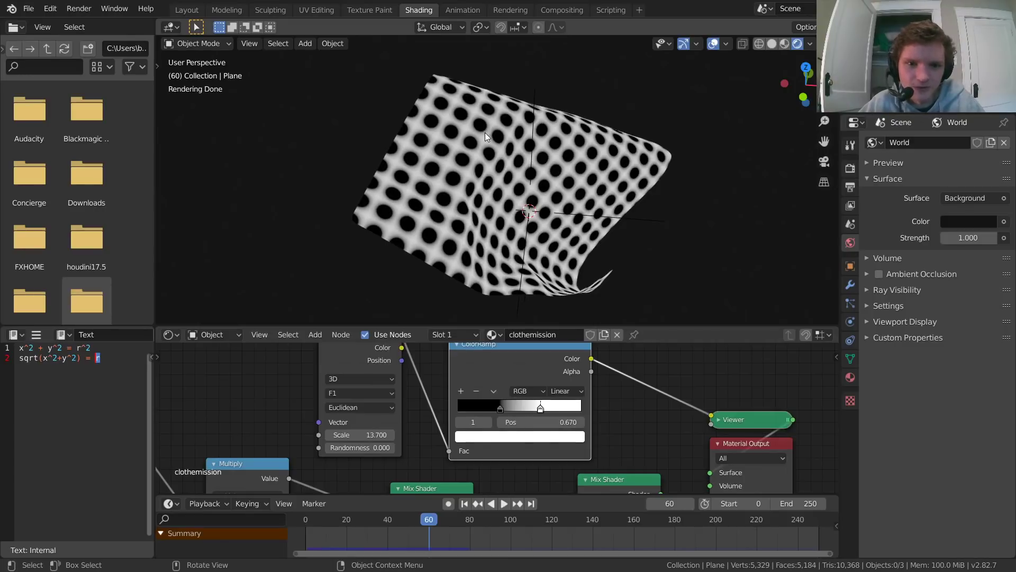
scroll(612, 387, "down", 3)
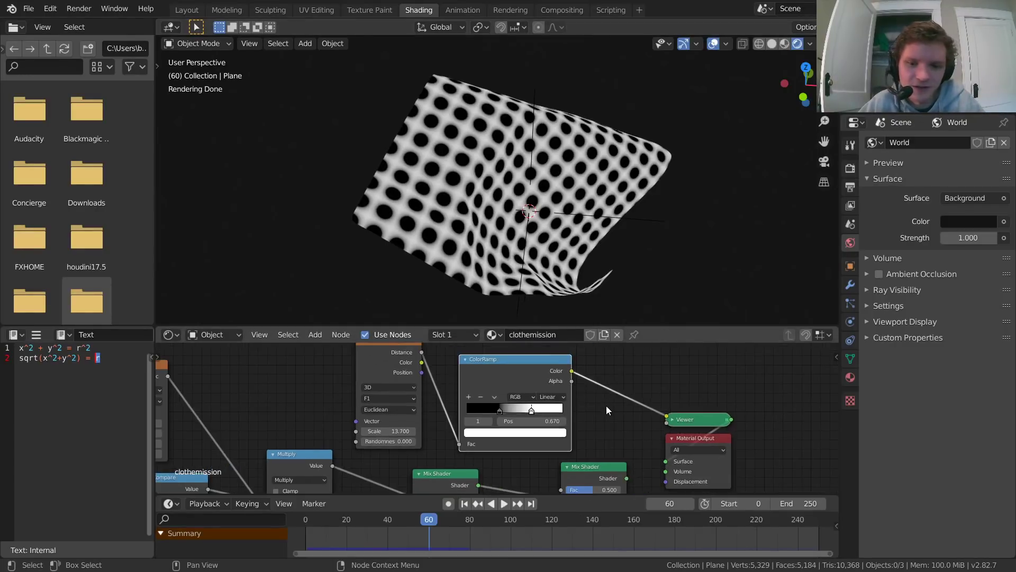
Step: Drive the last Mix Shader's Fac with the ColorRamp's Color output and route that shader to the Material Output
left_click_drag(614, 426, 414, 377)
left_click_drag(477, 374, 349, 361)
middle_click_drag(541, 388, 488, 375)
scroll(487, 373, "down", 2)
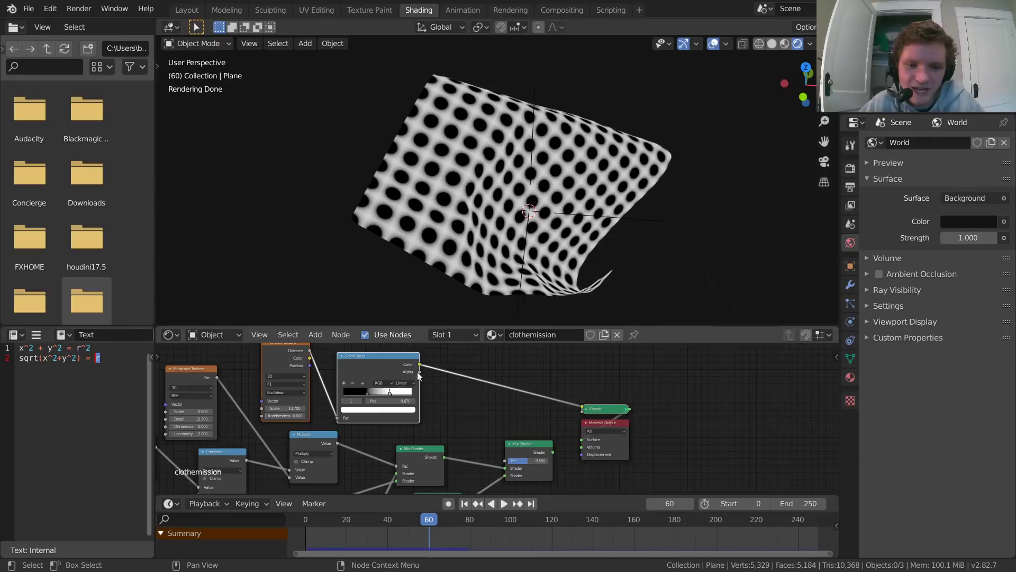
mouse_move(421, 364)
left_mouse_down()
mouse_move(525, 430)
mouse_move(502, 459)
mouse_move(420, 364)
left_mouse_up()
left_click(529, 441, "ctrl+shift")
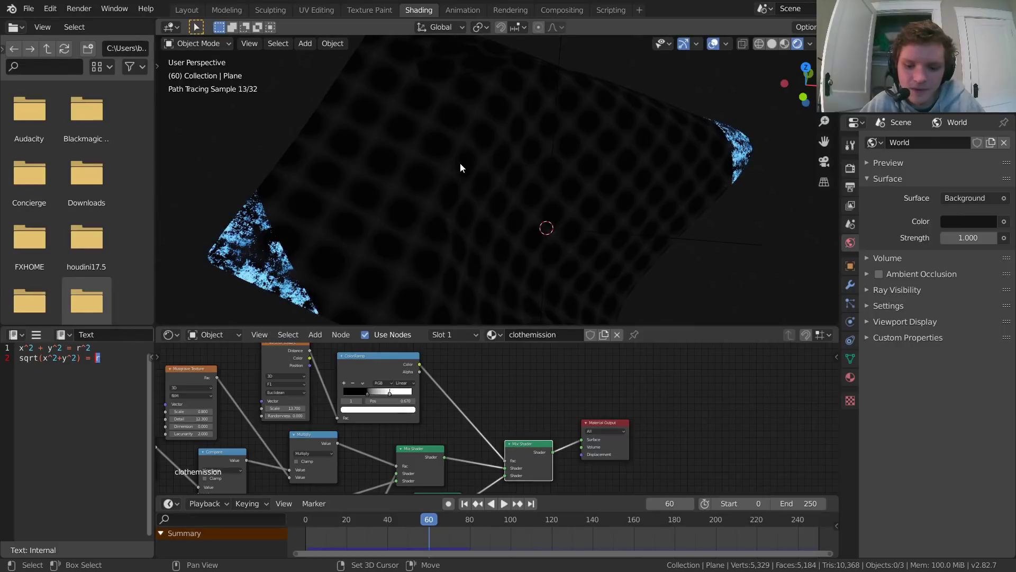
Step: Return to frame 0 and set the Voronoi Texture's Scale to 50
key("shift+Left")
middle_click_drag(519, 236, 472, 259)
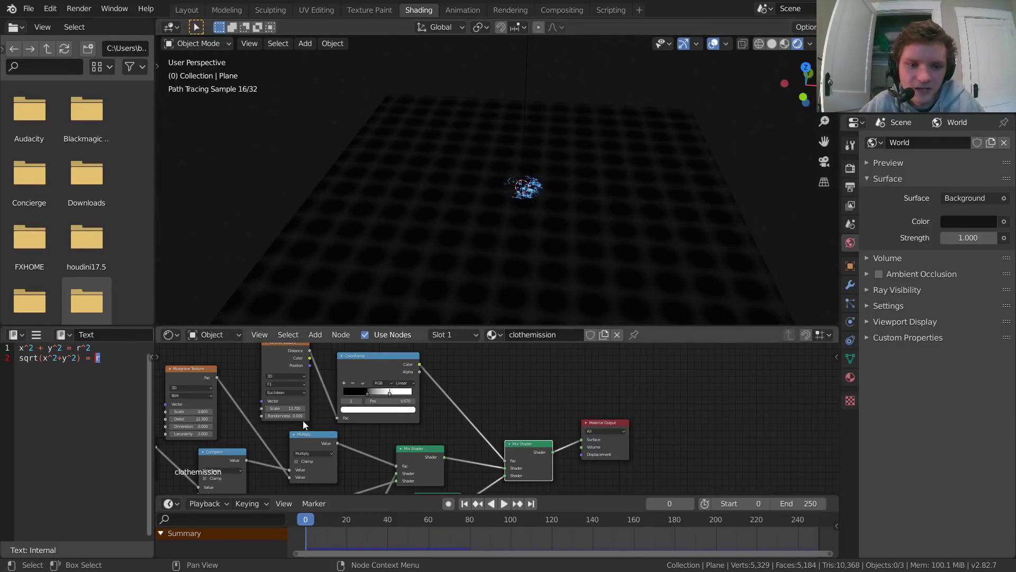
middle_click_drag(303, 420, 477, 414)
scroll(475, 411, "up", 2)
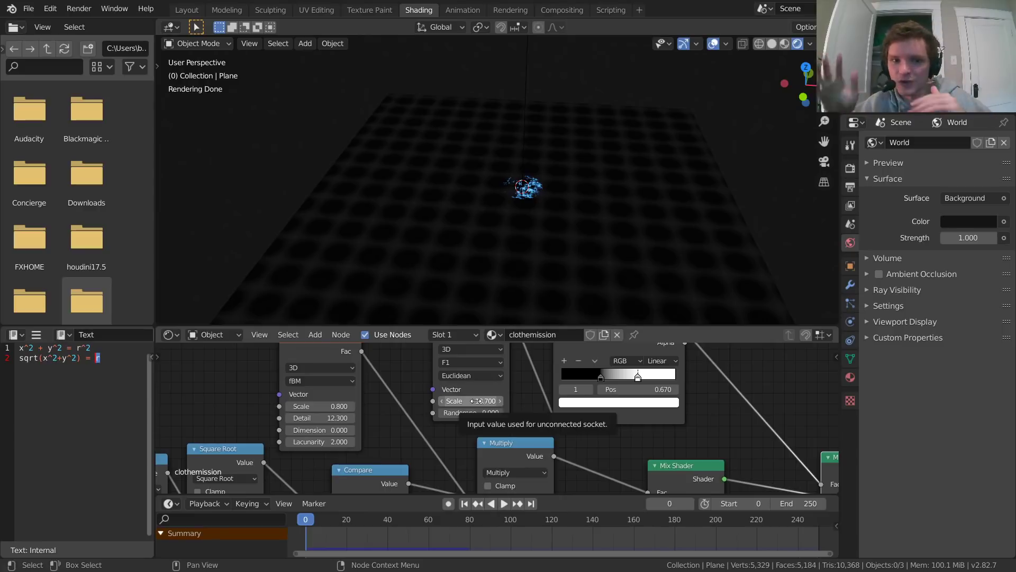
left_click(477, 401)
type("13.7")
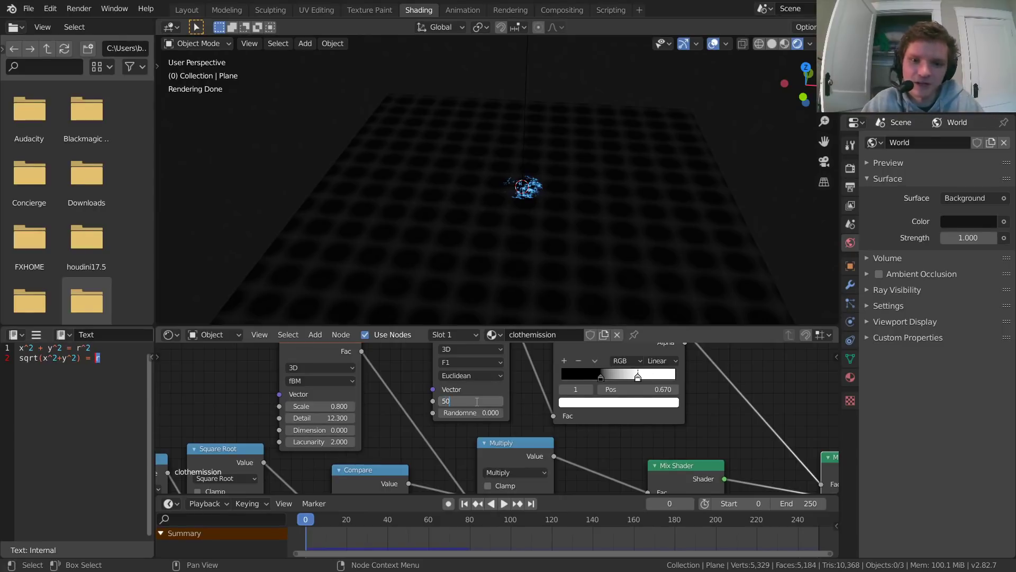
key("Return")
Step: Play the simulation to frame 15 and examine the dot pattern on the glowing ring up close
key("space")
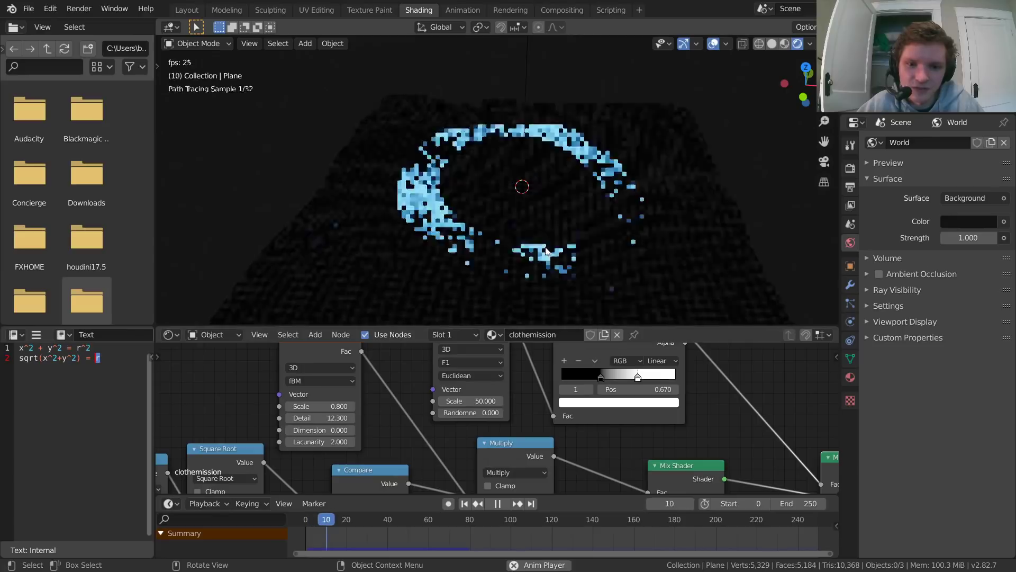
scroll(434, 249, "up", 4)
middle_click_drag(434, 249, 570, 161, "shift")
scroll(571, 161, "up", 2)
middle_click_drag(339, 260, 449, 213, "shift")
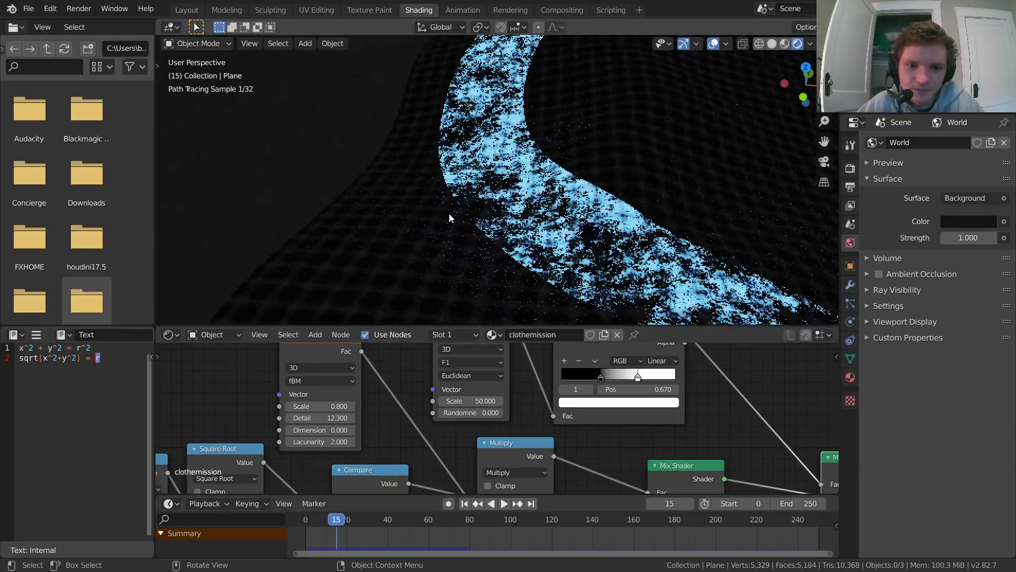
scroll(582, 177, "up", 4)
mouse_move(581, 180)
middle_mouse_down()
mouse_move(526, 195)
mouse_move(535, 215)
mouse_move(585, 173)
middle_mouse_up()
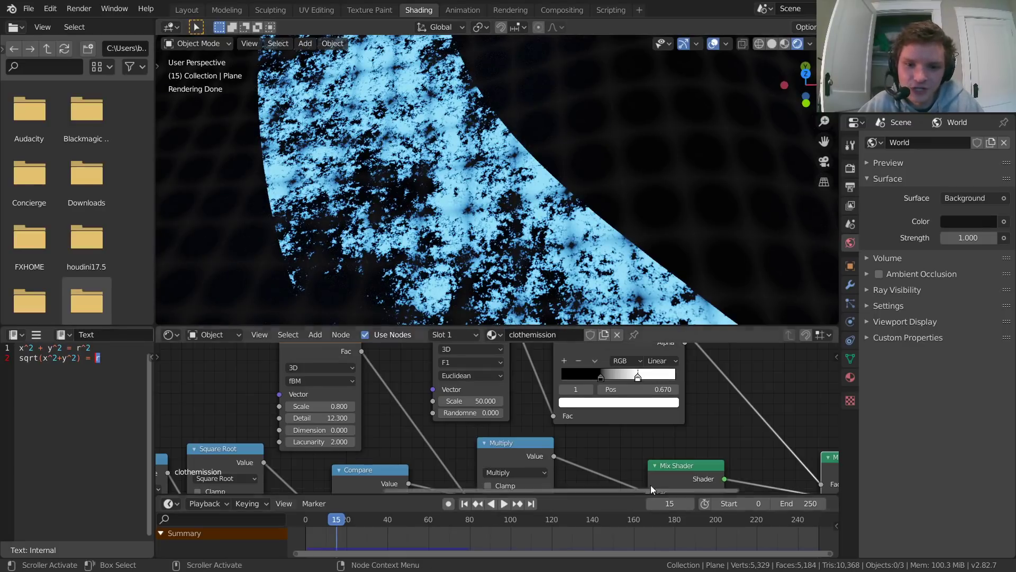
Step: Set the ColorRamp's interpolation to Constant, preview it on the cloth and set its white stop to position 0.480
middle_click_drag(656, 424, 608, 437)
scroll(607, 432, "up", 3)
middle_click_drag(543, 413, 537, 414)
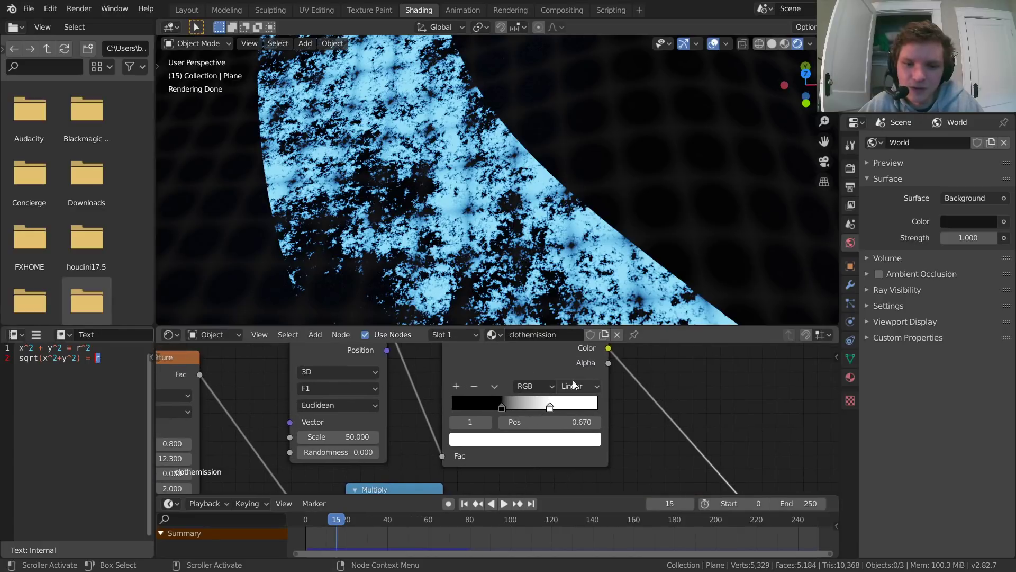
left_click(577, 386)
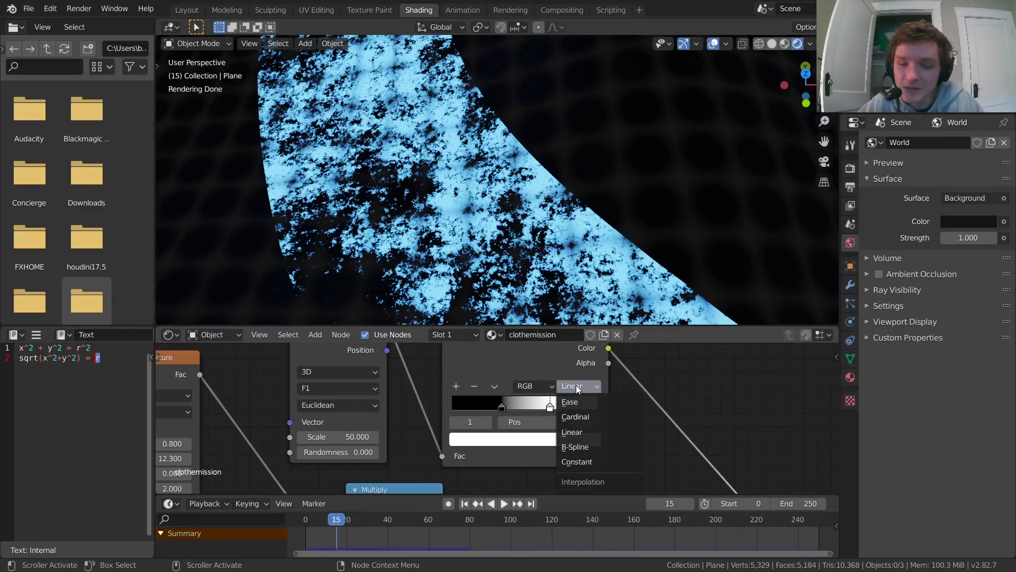
left_click(568, 461)
middle_click_drag(569, 411, 538, 451)
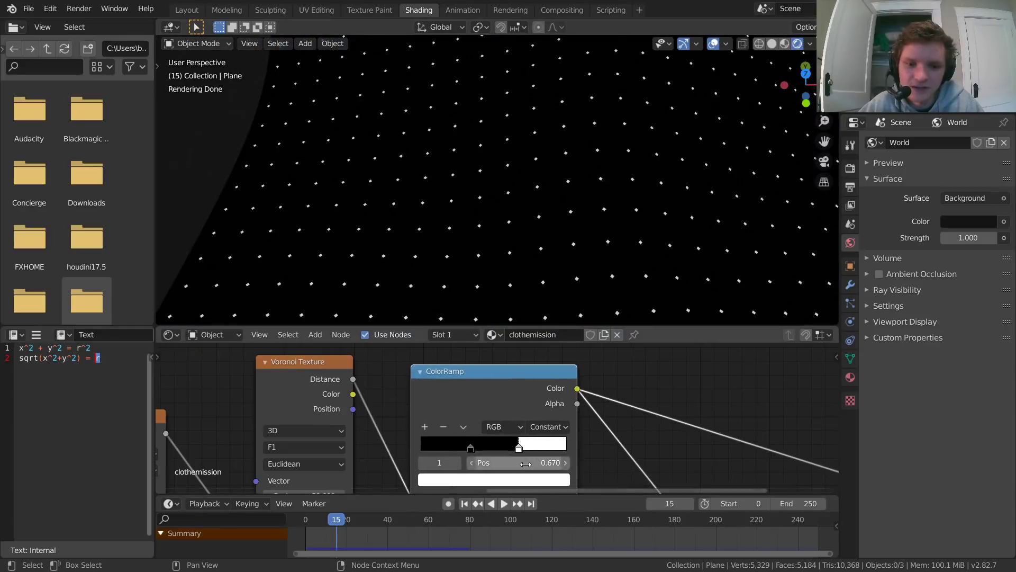
left_click_drag(519, 462, 482, 462)
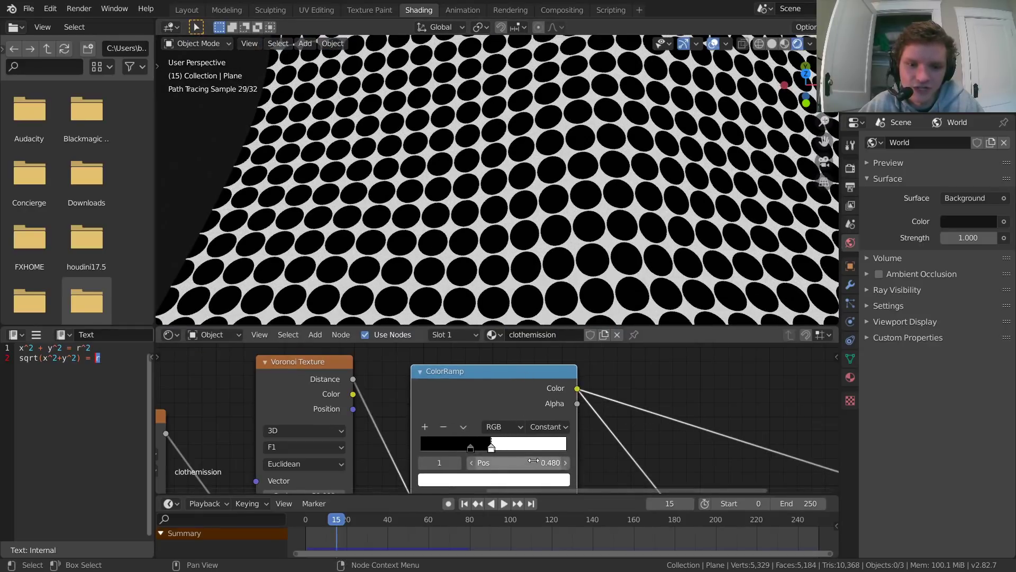
Step: Route the last Mix Shader back to the Material Output and check the dotted ring on the whole cloth
scroll(533, 461, "down", 2)
middle_click_drag(534, 461, 418, 418)
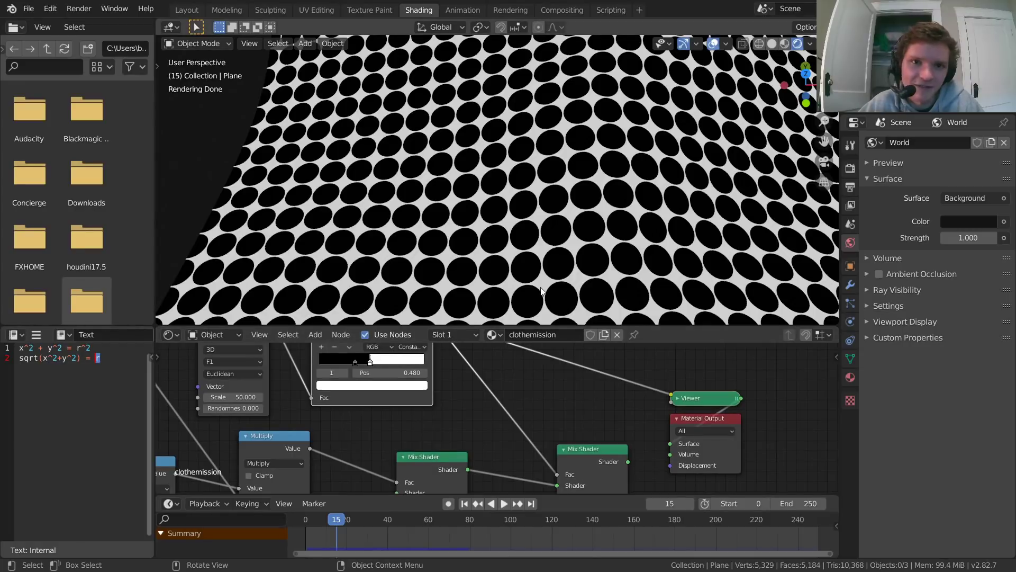
middle_click_drag(589, 450, 580, 428)
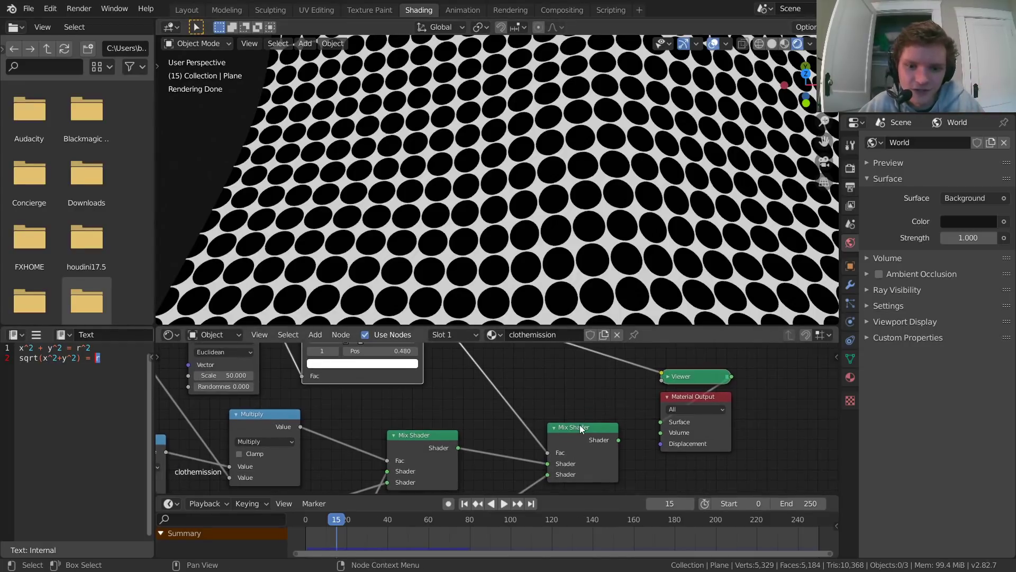
left_click(580, 427, "ctrl+shift")
scroll(518, 208, "down", 9)
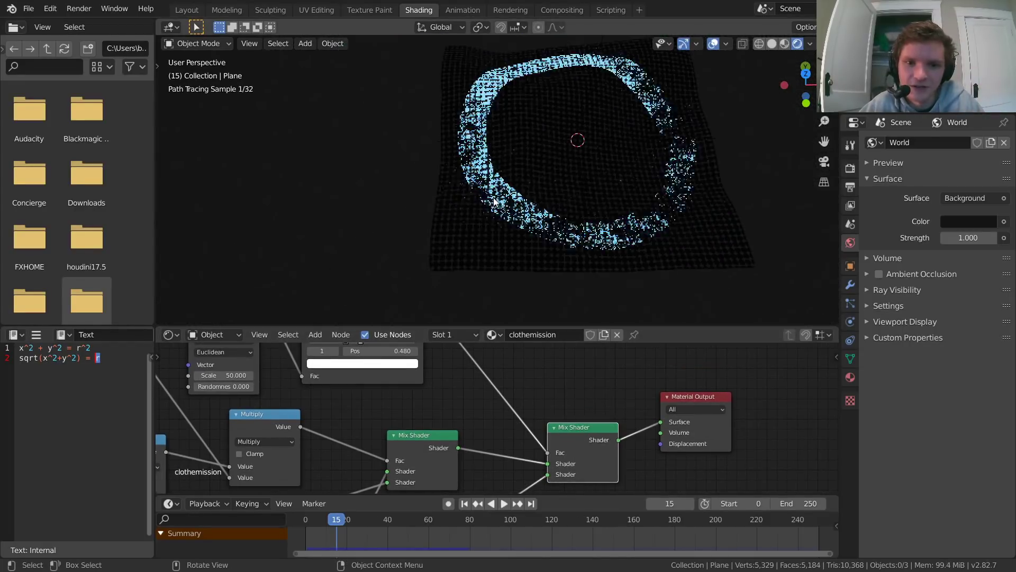
scroll(430, 187, "up", 2)
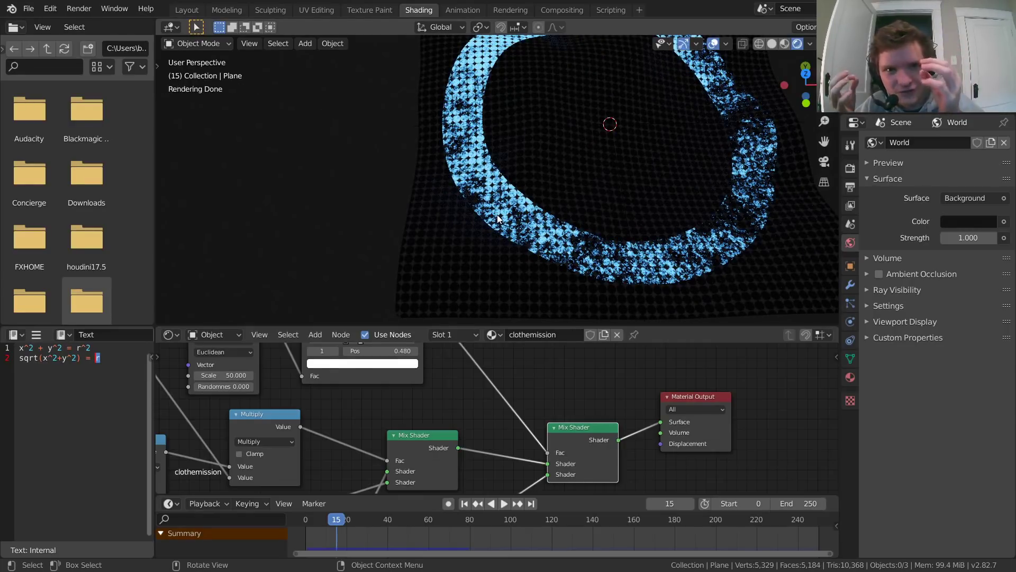
Step: Set the Voronoi Texture's Scale to 200 and bring the whole cloth into view
middle_click_drag(250, 398, 453, 423)
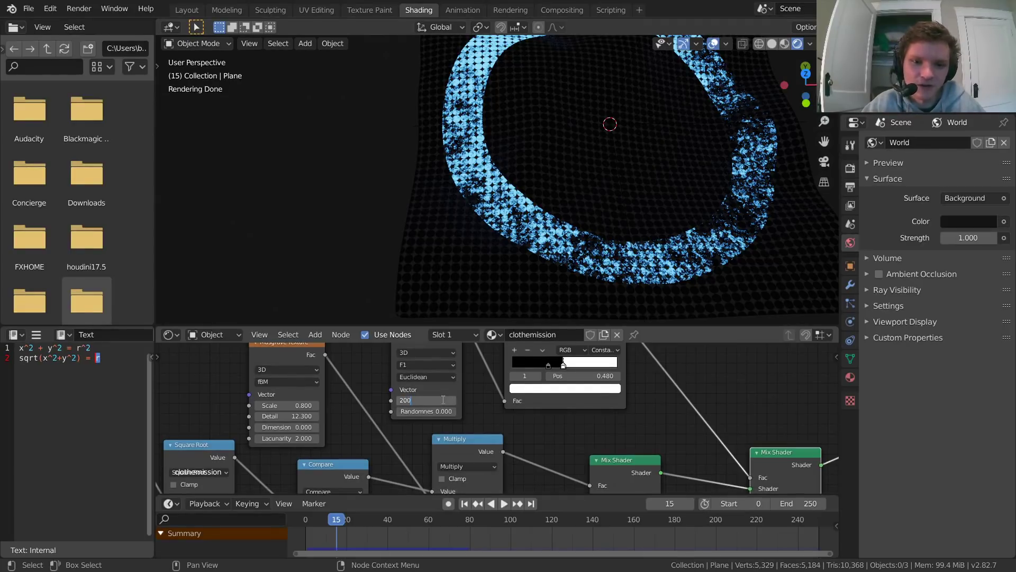
key("Return")
scroll(554, 266, "down", 1)
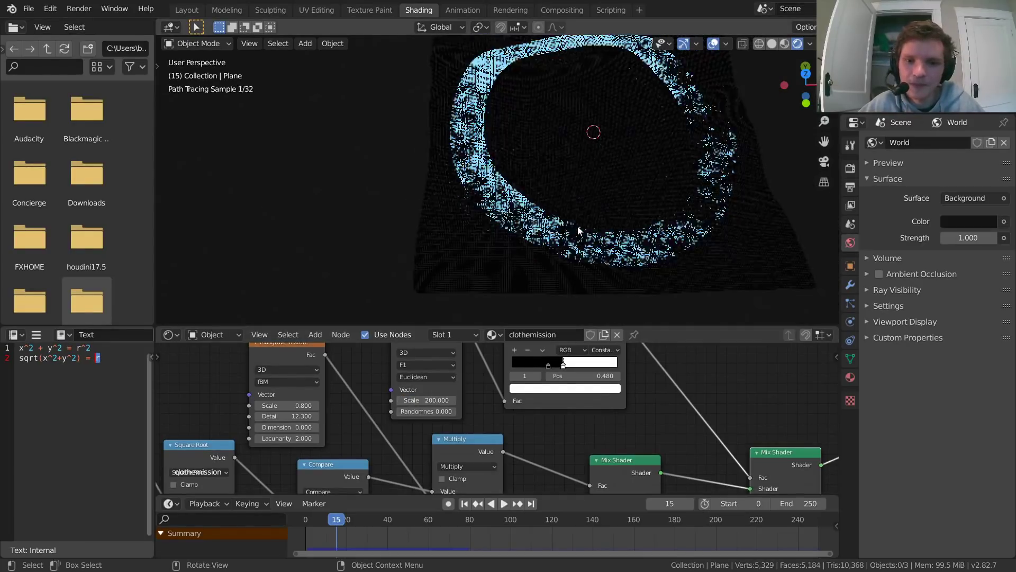
scroll(554, 267, "down", 2)
middle_click_drag(592, 209, 545, 228, "shift")
Step: Play the cloth animation, pausing at frames 53 and 89 to examine the finer dot pattern
key("space")
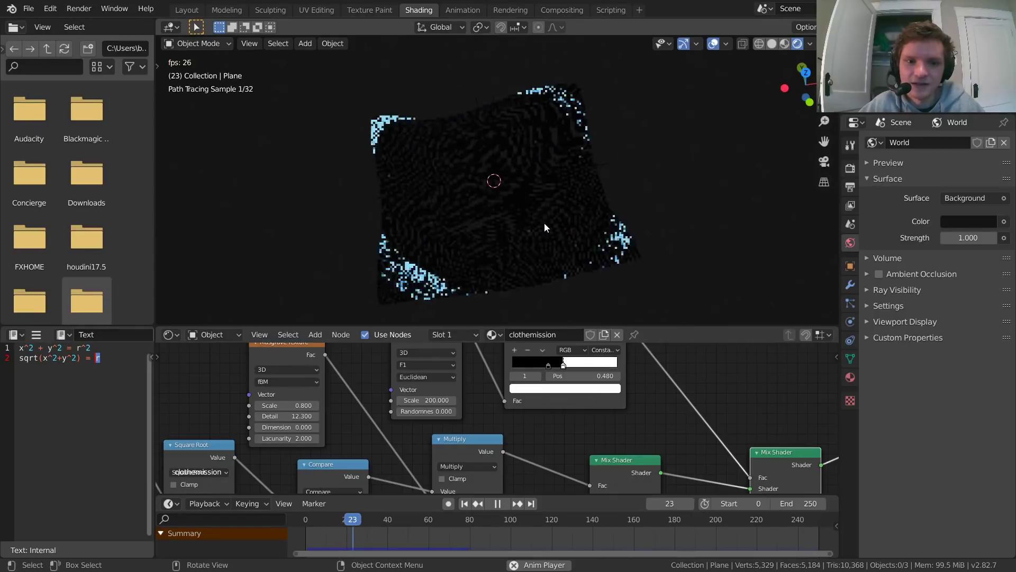
key("space")
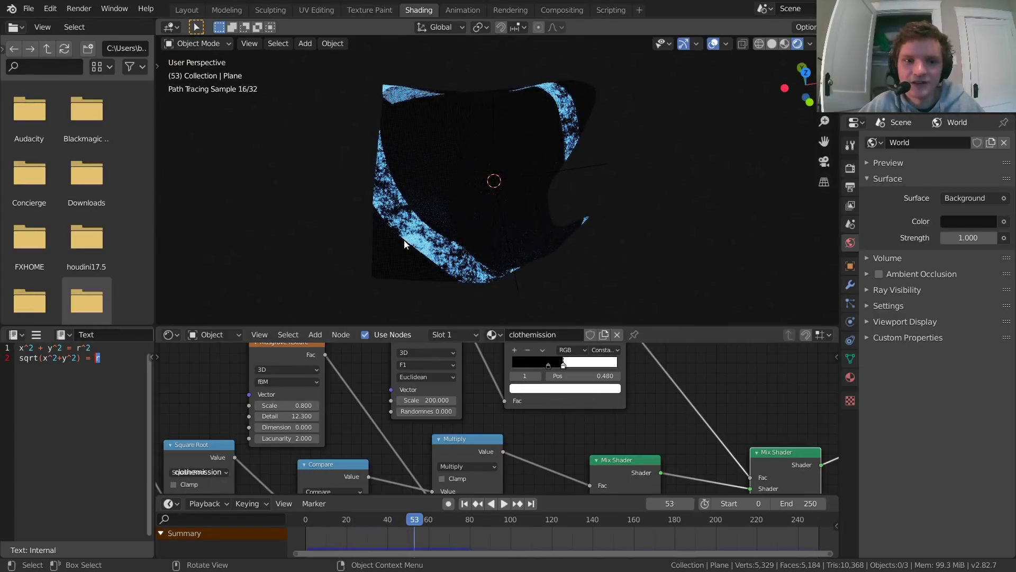
scroll(431, 217, "up", 8)
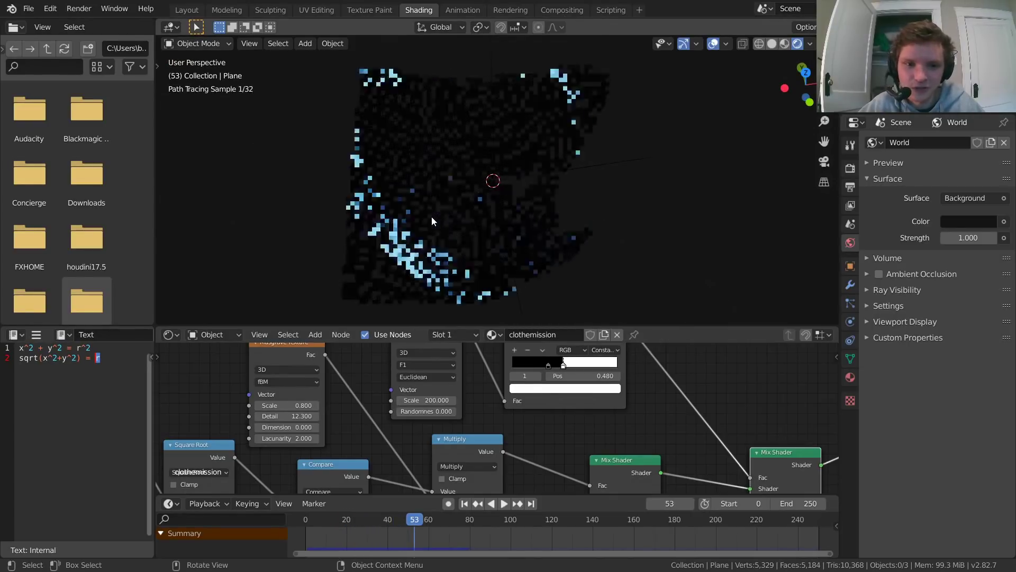
scroll(496, 166, "down", 6)
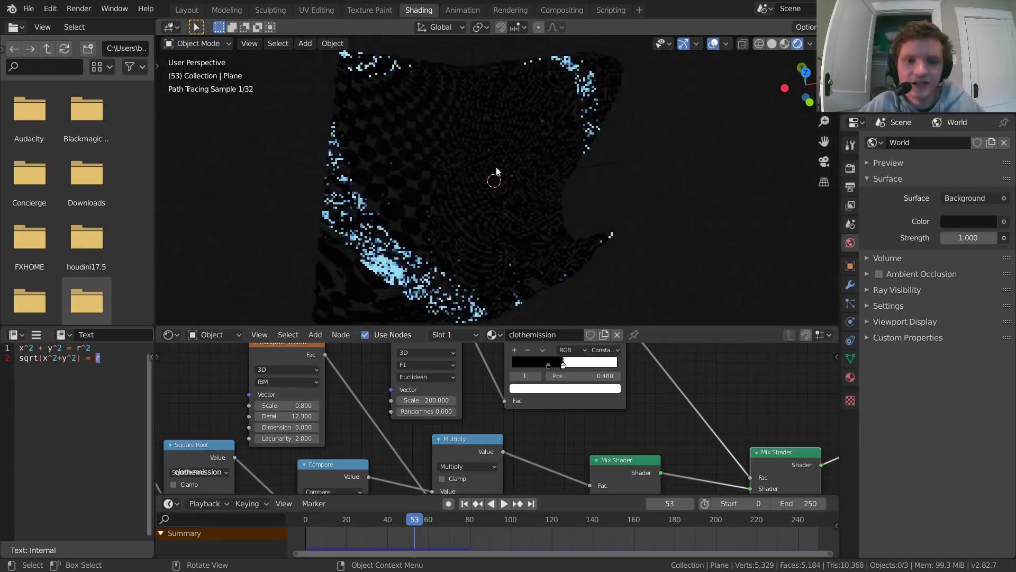
key("space")
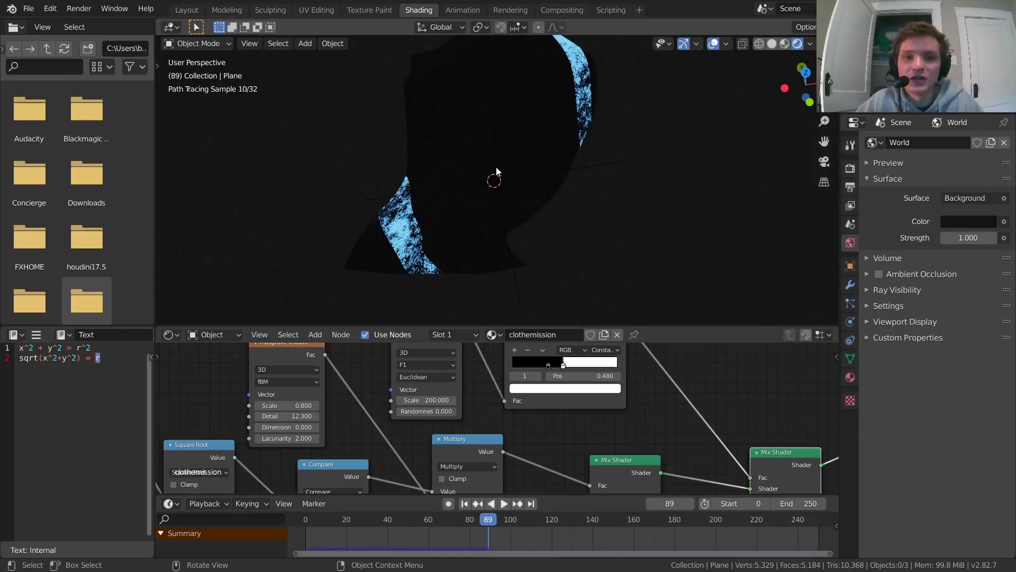
key("space")
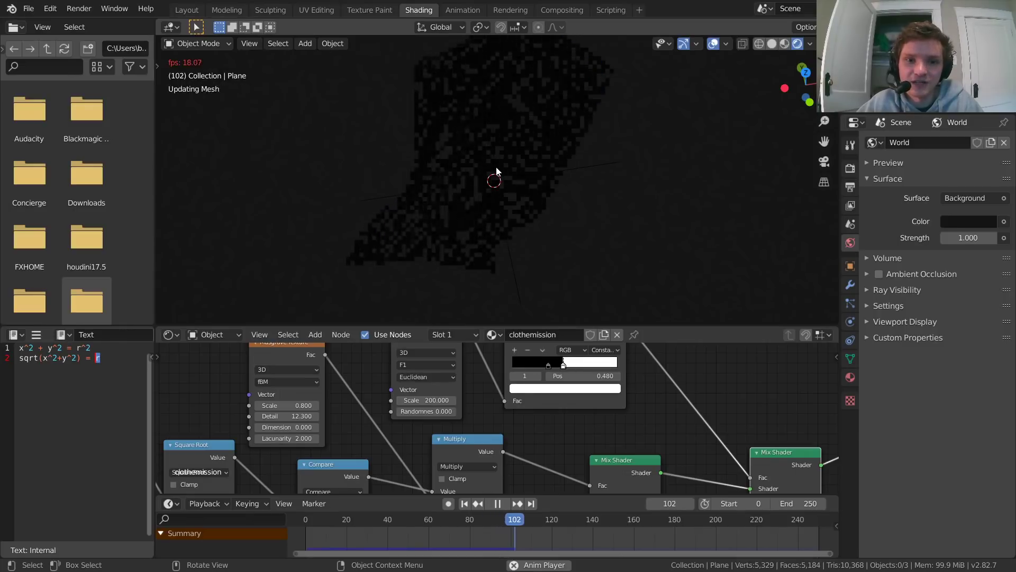
Step: Save the file, then replay the animation from frame 0 to frame 46 with the whole node tree in view
key("ctrl+s")
key("shift+Left")
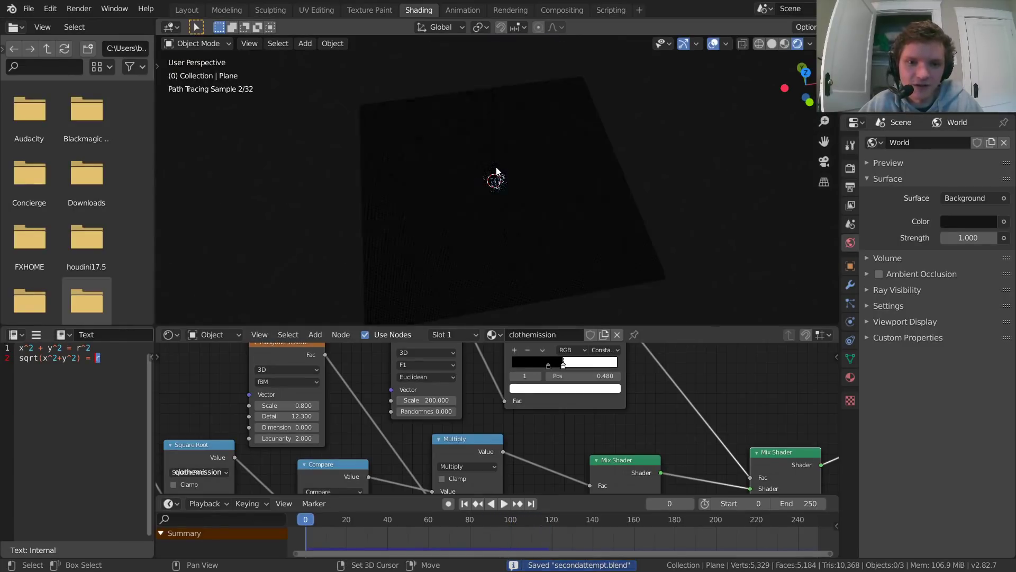
key("space")
key("space")
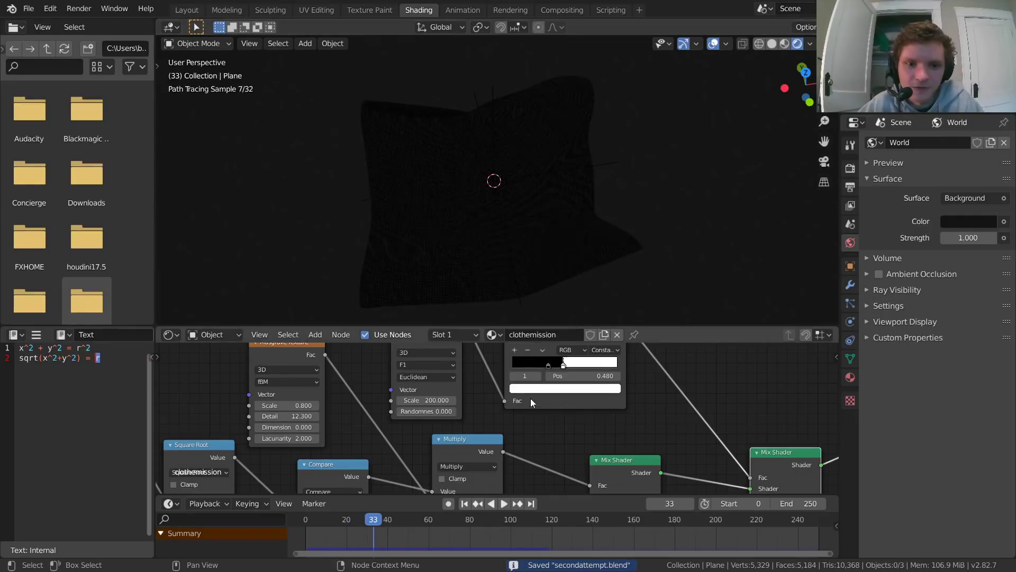
key("Home")
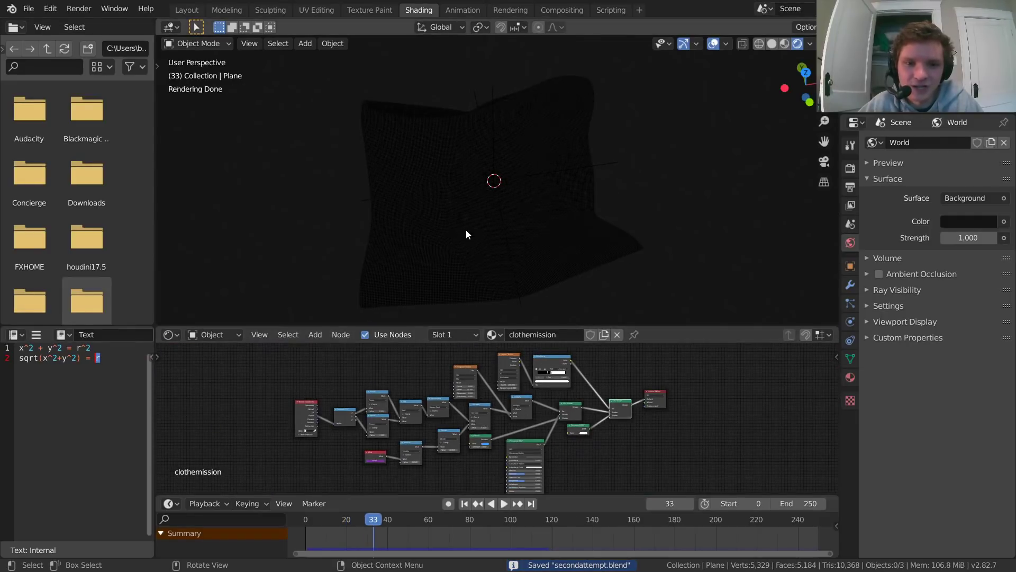
key("space")
Step: Move the Principled BSDF aside, add a Translucent BSDF and connect it to the first Mix Shader in its place
scroll(557, 424, "up", 5)
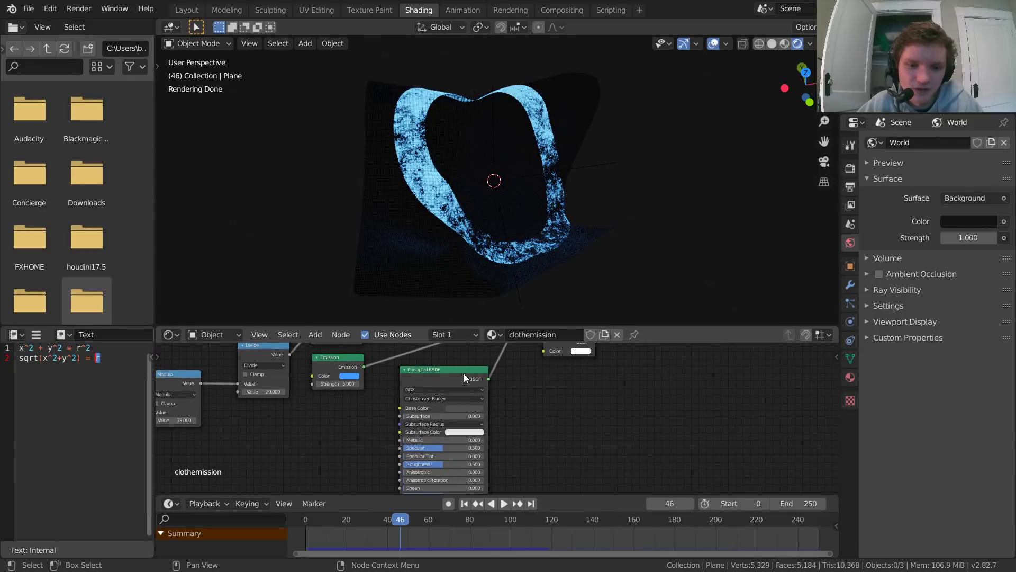
left_click_drag(464, 374, 354, 415)
middle_click_drag(457, 373, 435, 432)
key("shift+a")
left_click(437, 381)
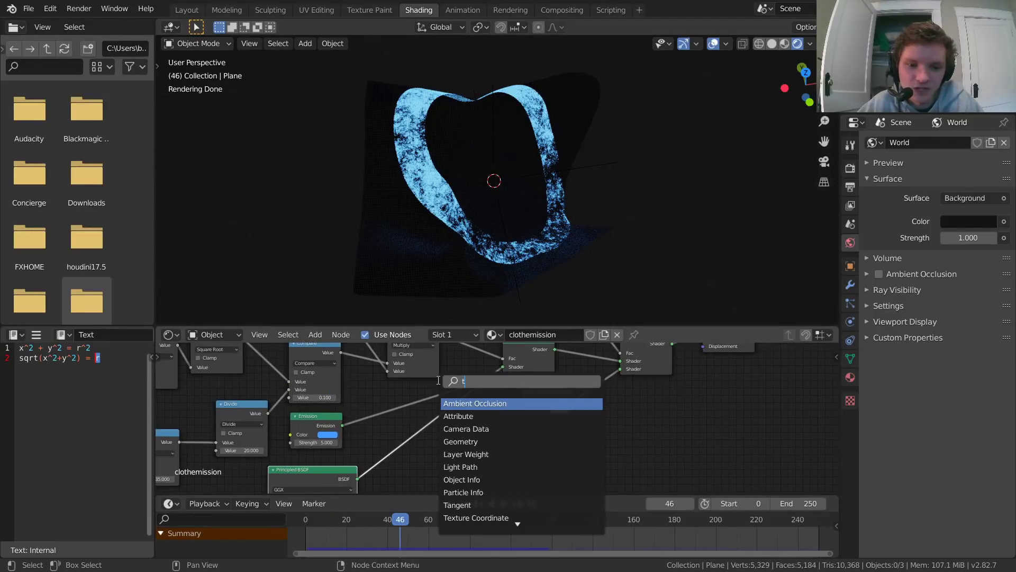
type("trans")
key("Return")
left_click(491, 456)
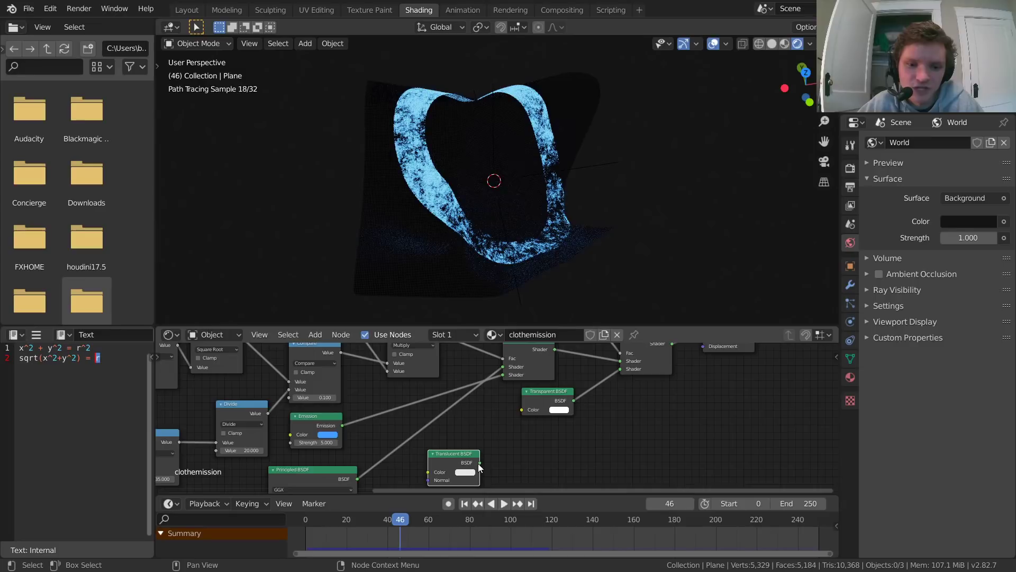
left_click_drag(479, 462, 493, 415)
left_click_drag(497, 375, 503, 365)
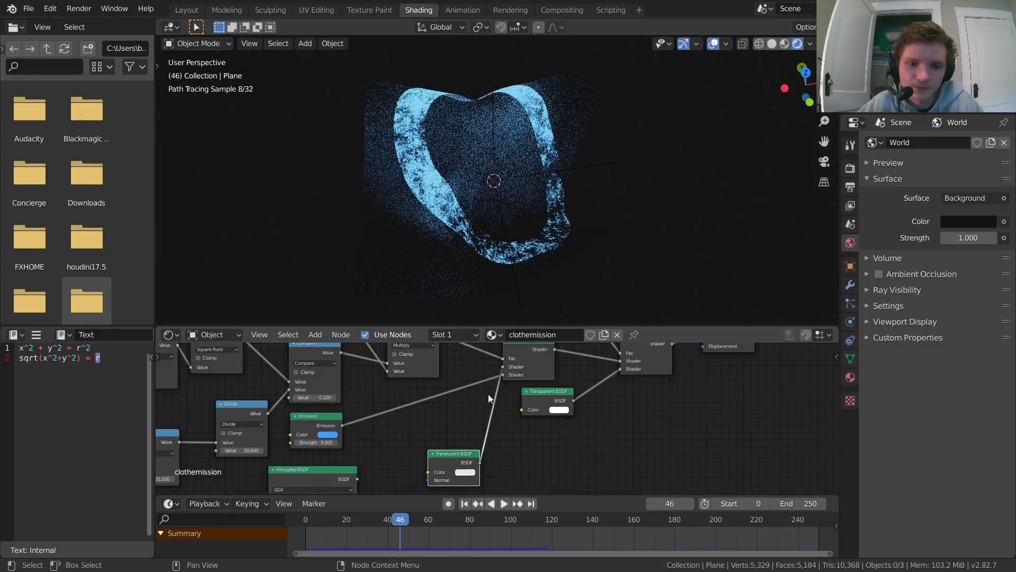
Step: Copy the Principled BSDF's Base Color to the Translucent BSDF's Color and play the animation to frame 83 to check it
scroll(462, 385, "up", 2)
scroll(425, 416, "up", 1)
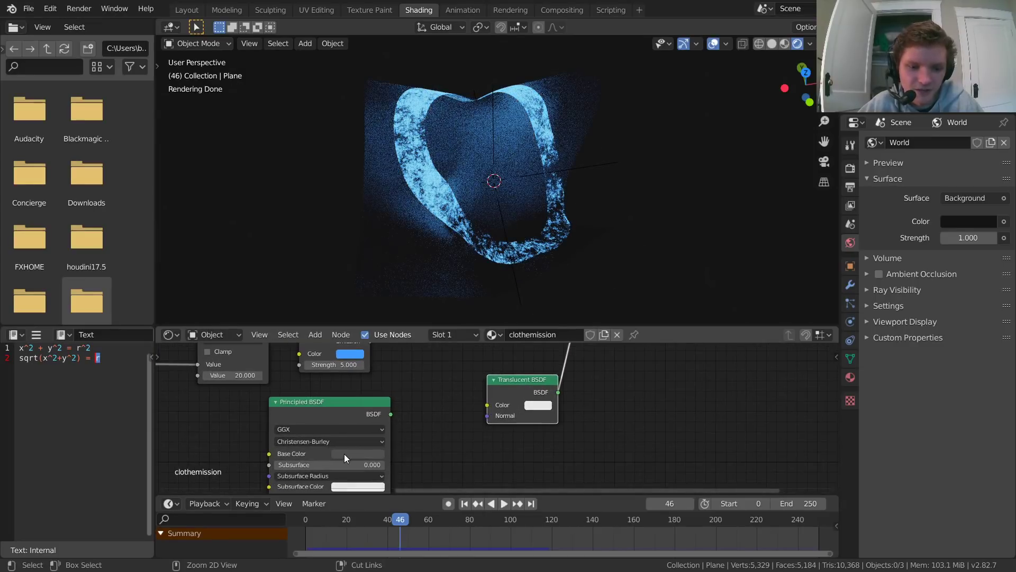
key("ctrl+v")
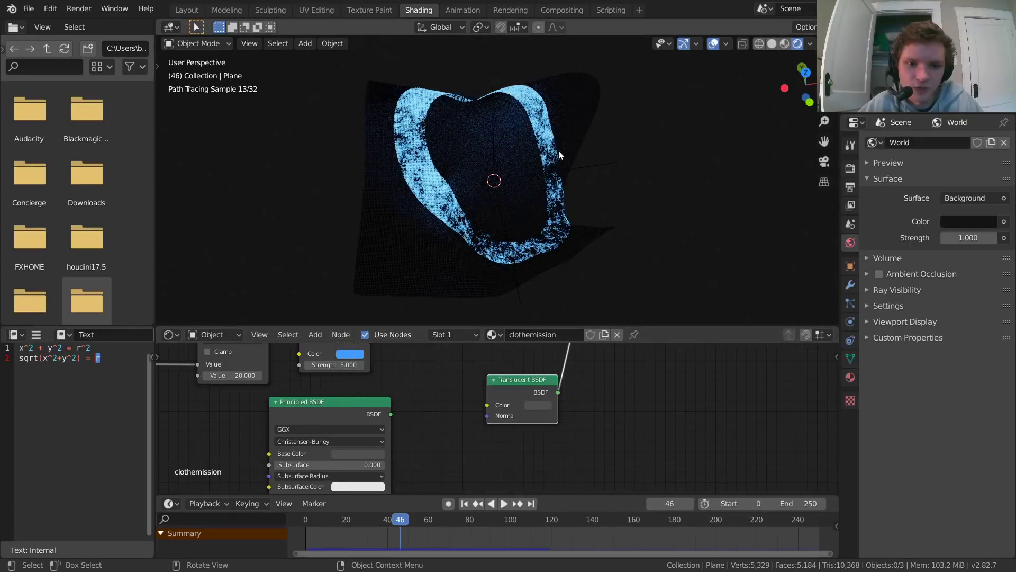
key("space")
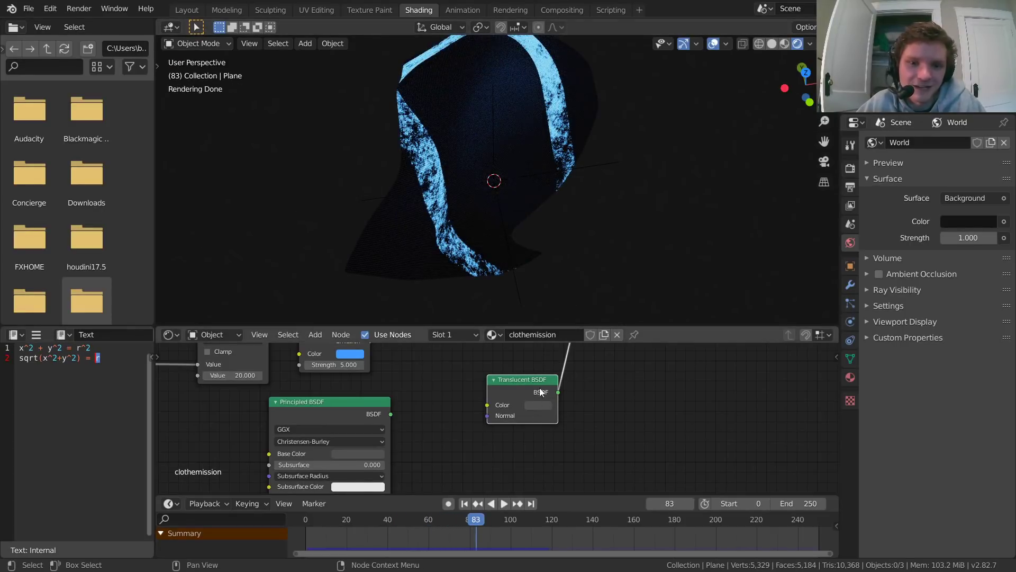
scroll(529, 376, "down", 4)
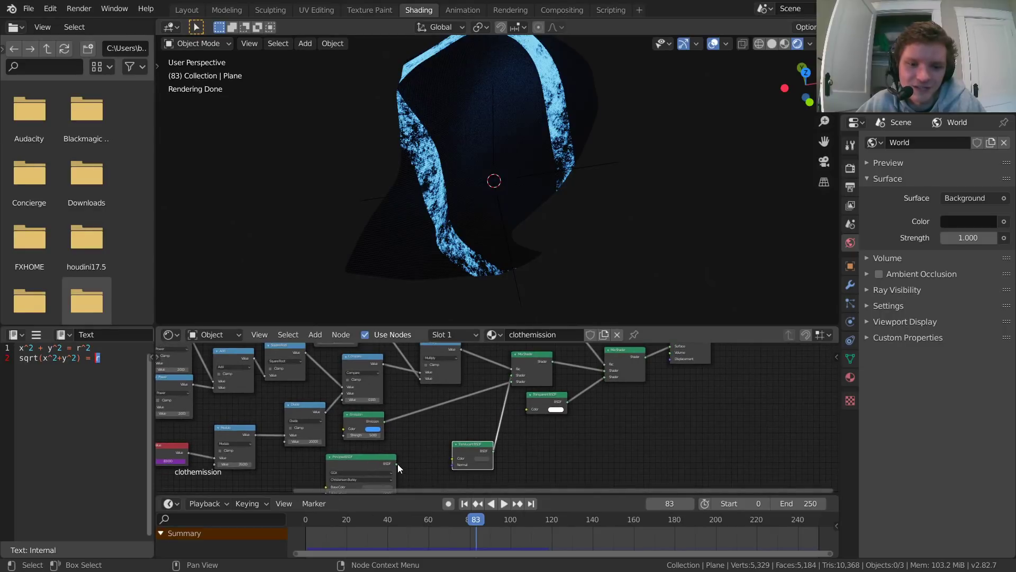
Step: Reconnect the Principled BSDF to the first Mix Shader and move the Translucent BSDF below the Transparent BSDF
left_click_drag(397, 464, 512, 380)
left_click_drag(481, 451, 560, 435)
Step: Copy the Transparent BSDF's white color to the Translucent BSDF, connect it to the second Mix Shader instead, and play the animation to frame 120
scroll(582, 418, "up", 3)
key("ctrl+c")
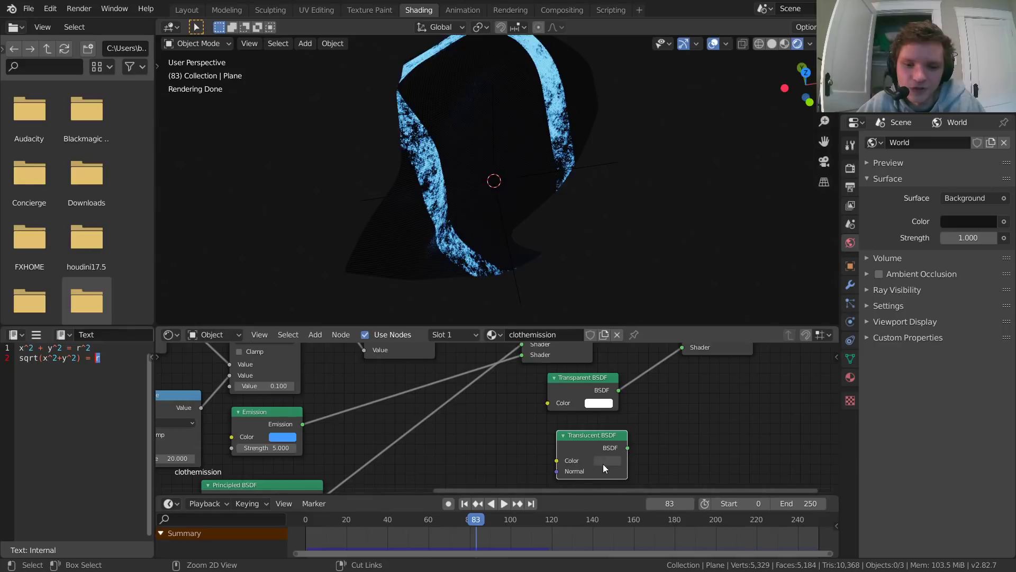
key("ctrl+v")
middle_click_drag(602, 463, 548, 479)
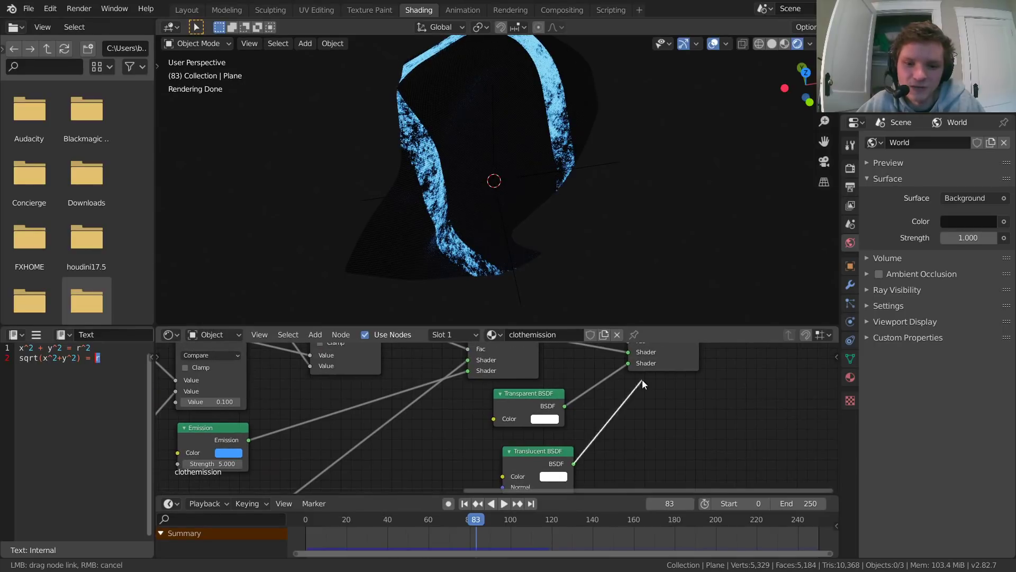
left_click_drag(642, 379, 631, 364)
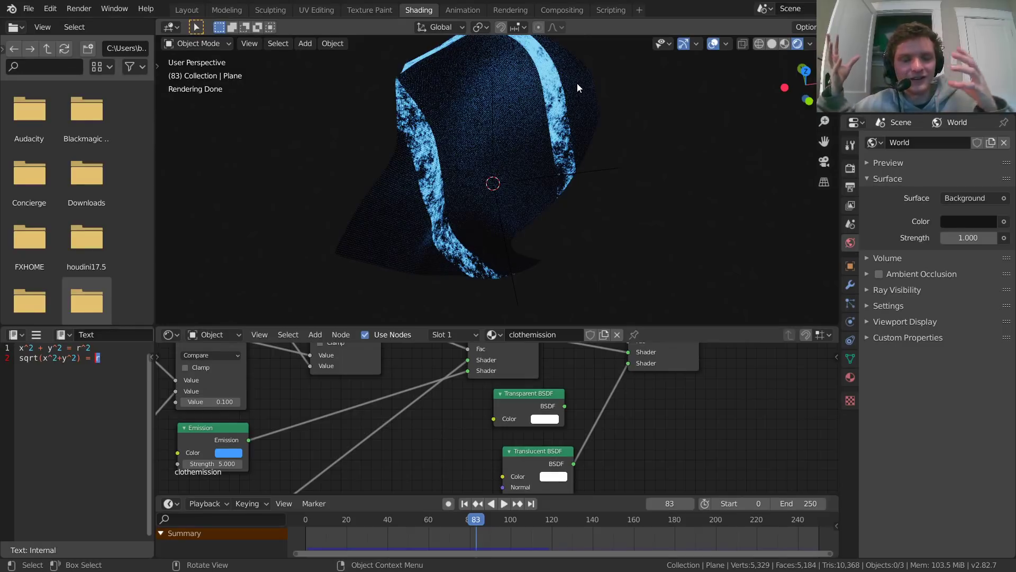
key("space")
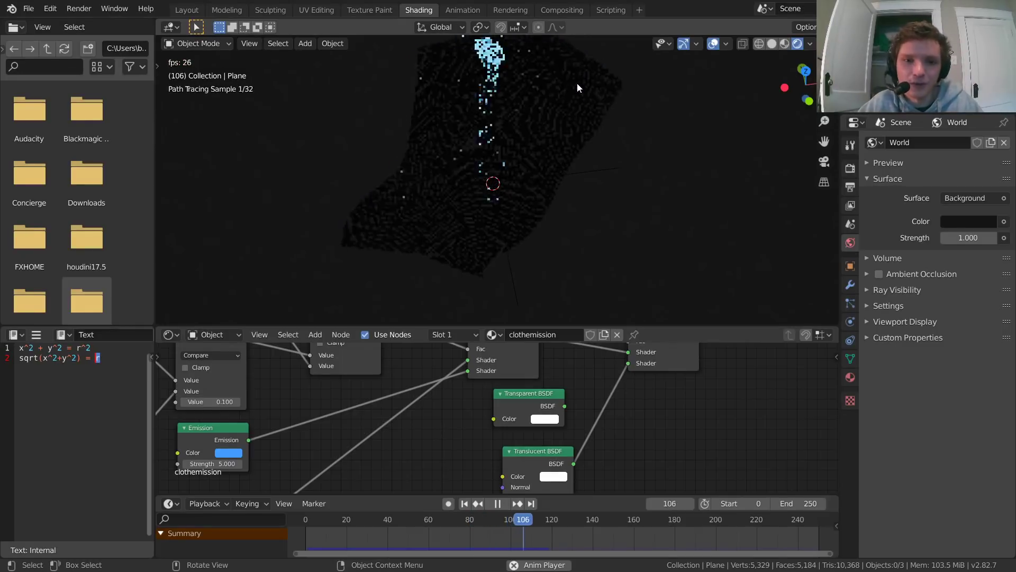
key("space")
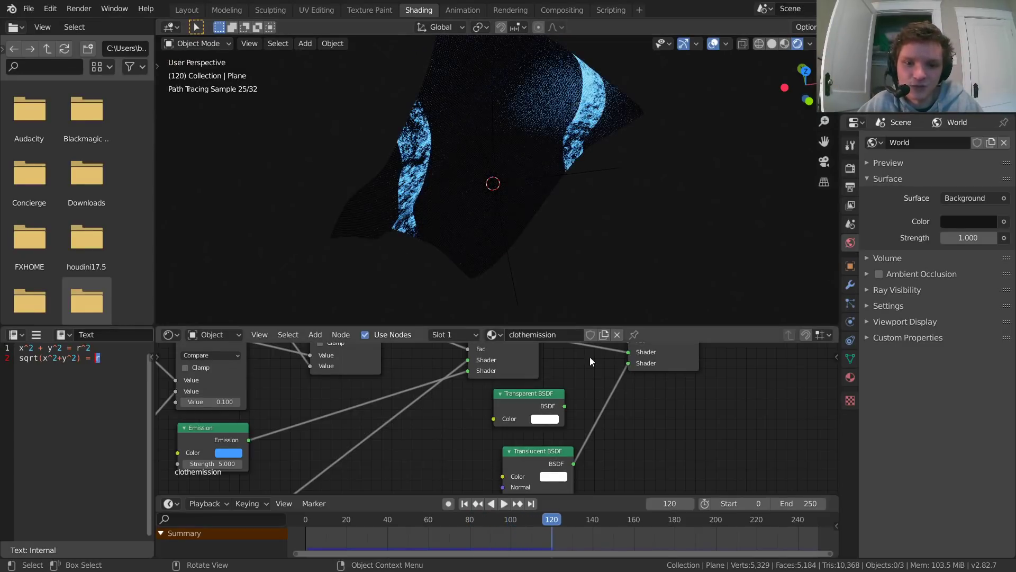
Step: Compare the shaders by connecting the Transparent BSDF to the second Mix Shader, then connecting the Translucent BSDF again
middle_click_drag(560, 404, 532, 421)
left_click_drag(605, 386, 600, 382)
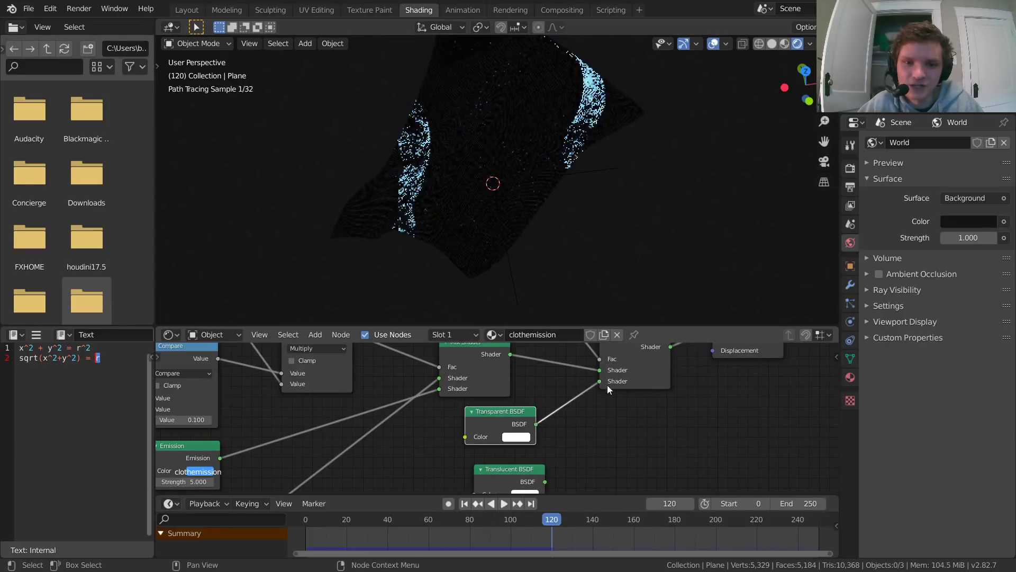
left_click_drag(545, 482, 600, 382)
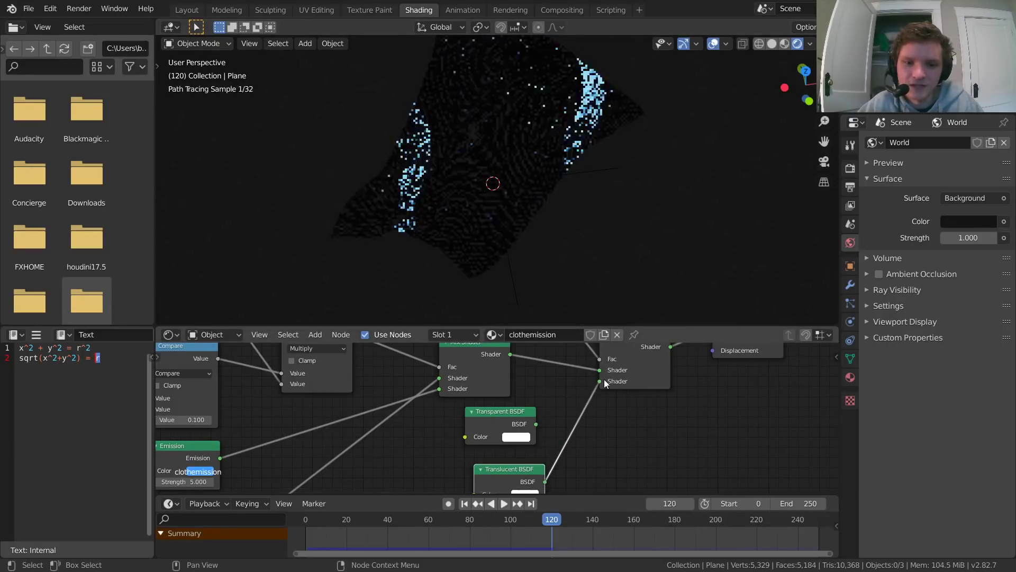
Step: Delete the Transparent BSDF, move the Translucent BSDF into its place and play the animation to frame 145
left_click(510, 429)
key("x")
left_click_drag(516, 470, 542, 412)
key("space")
key("space")
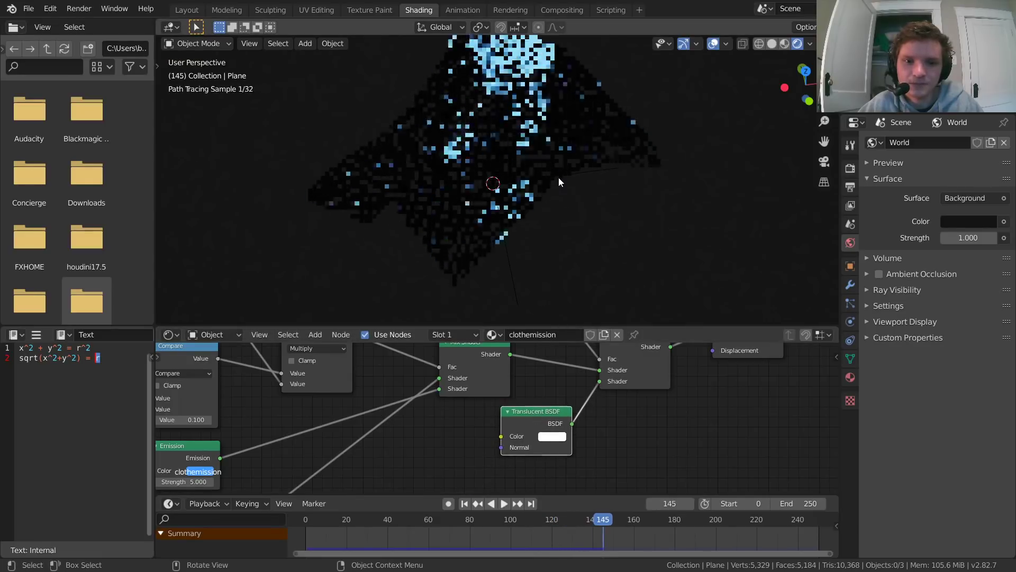
Step: Examine the cloth's dot pattern up close at frame 145, then replay the animation from frame 0 to frame 13
scroll(485, 136, "up", 5)
scroll(485, 135, "up", 6)
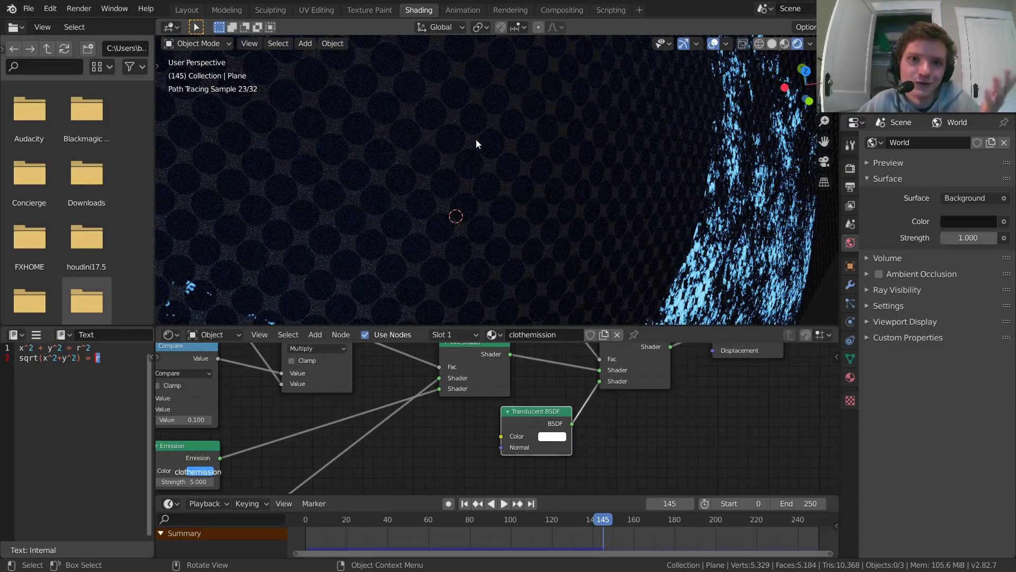
scroll(497, 179, "down", 10)
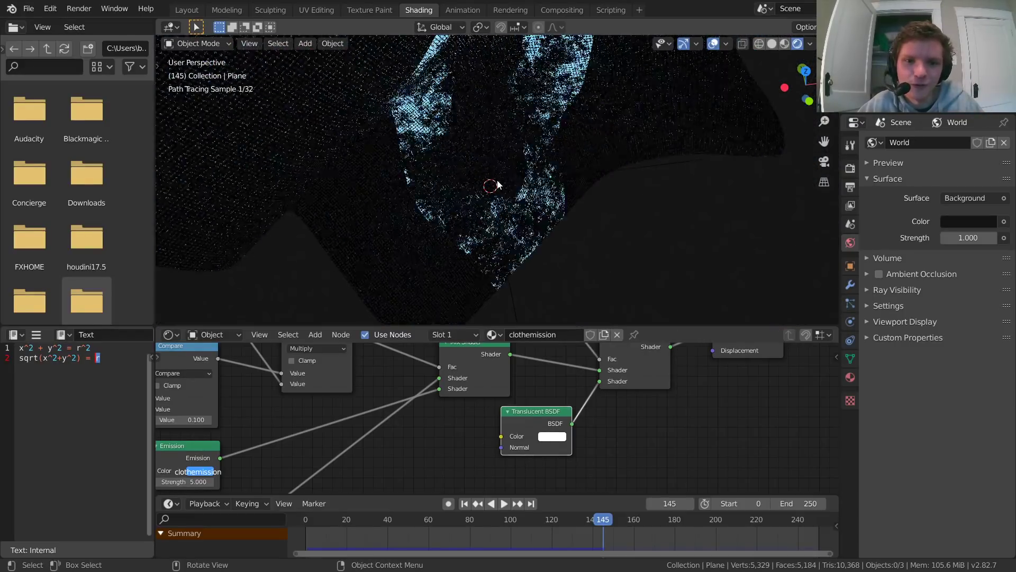
key("shift+Left")
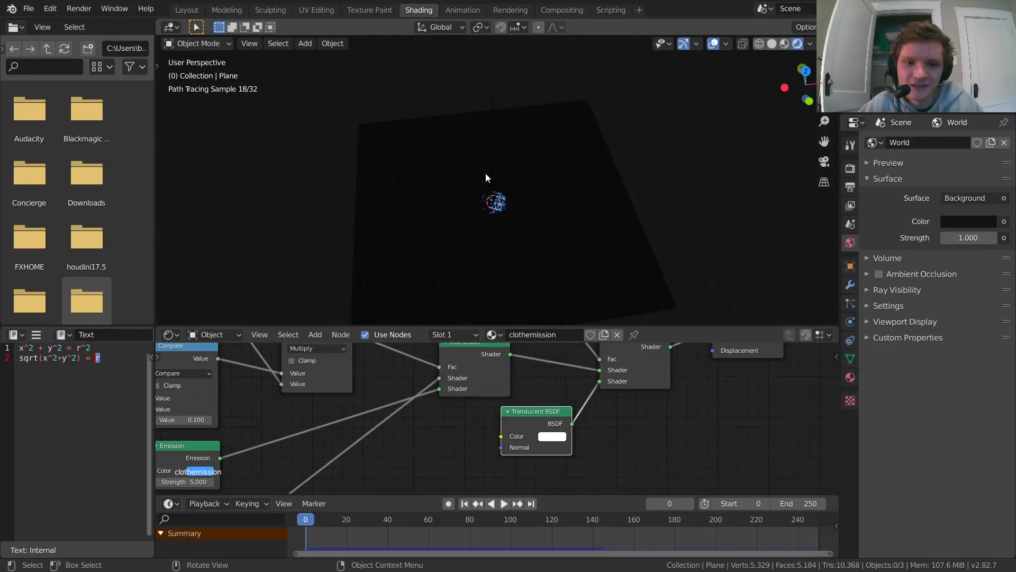
key("space")
Step: Try a different color on the Emission node, then undo the change
middle_click_drag(357, 440, 545, 393)
scroll(520, 381, "down", 2)
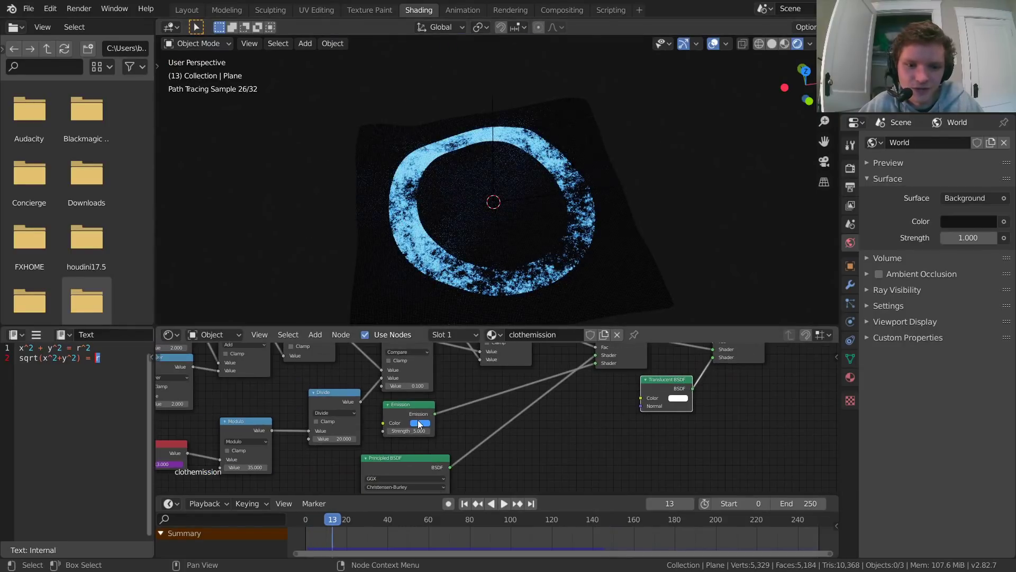
left_click(420, 423)
mouse_move(444, 390)
left_mouse_down()
mouse_move(459, 390)
mouse_move(430, 390)
left_mouse_up()
key("ctrl+z")
Step: Play the shaded animation to frame 84, then switch to the Layout workspace, replay briefly and return to frame 0
key("space")
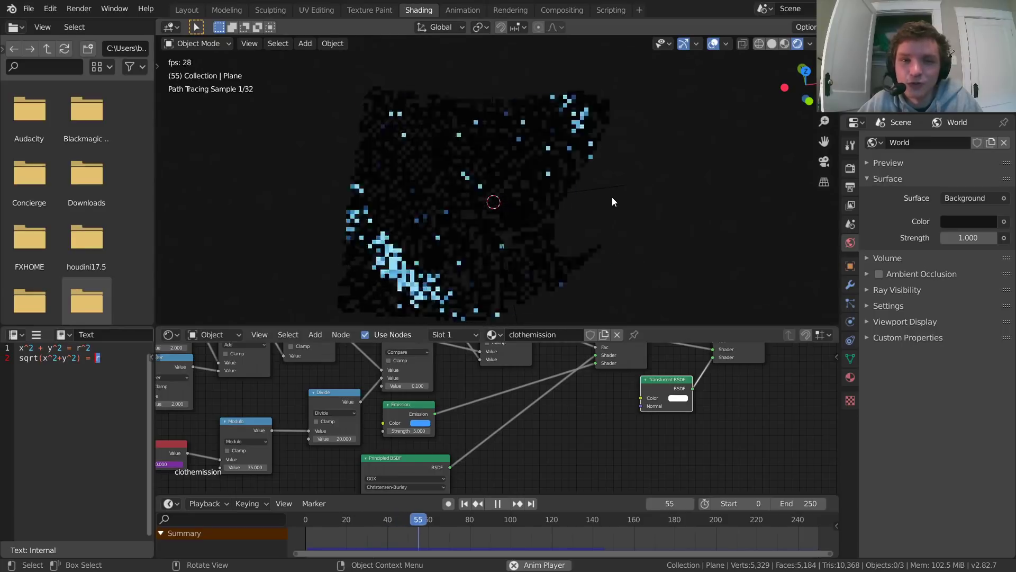
key("space")
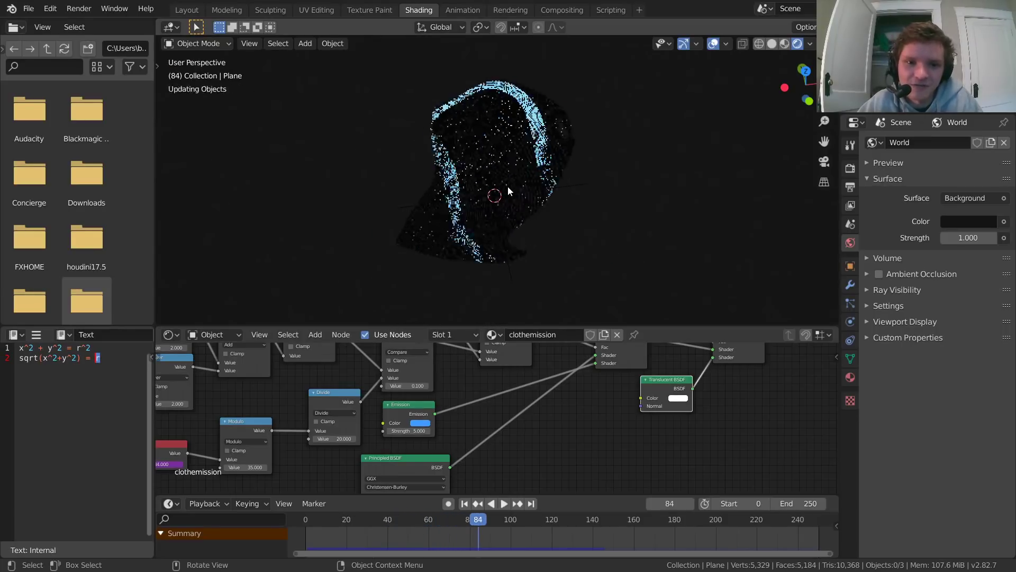
left_click(186, 10)
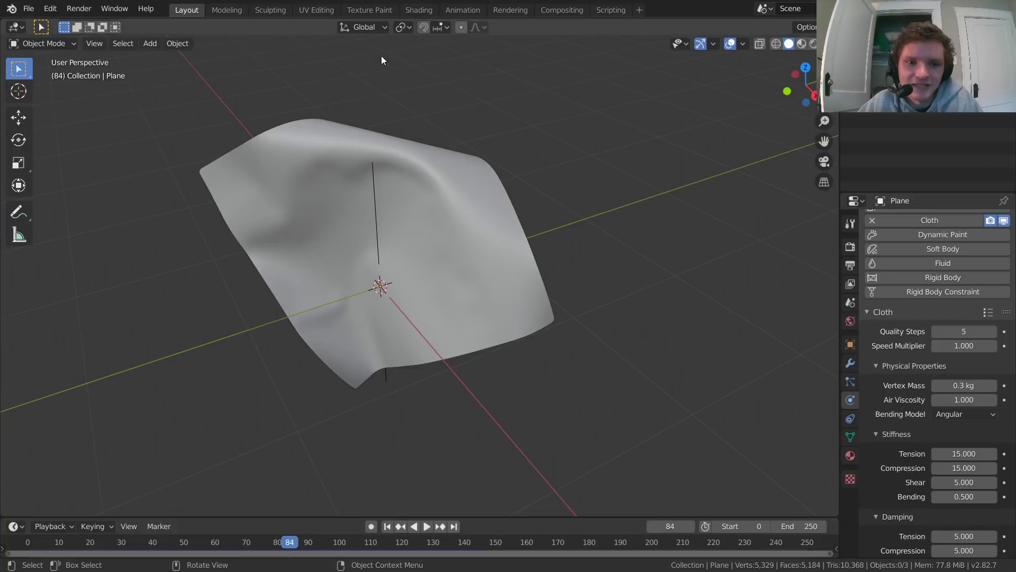
key("space")
key("space")
key("shift+Left")
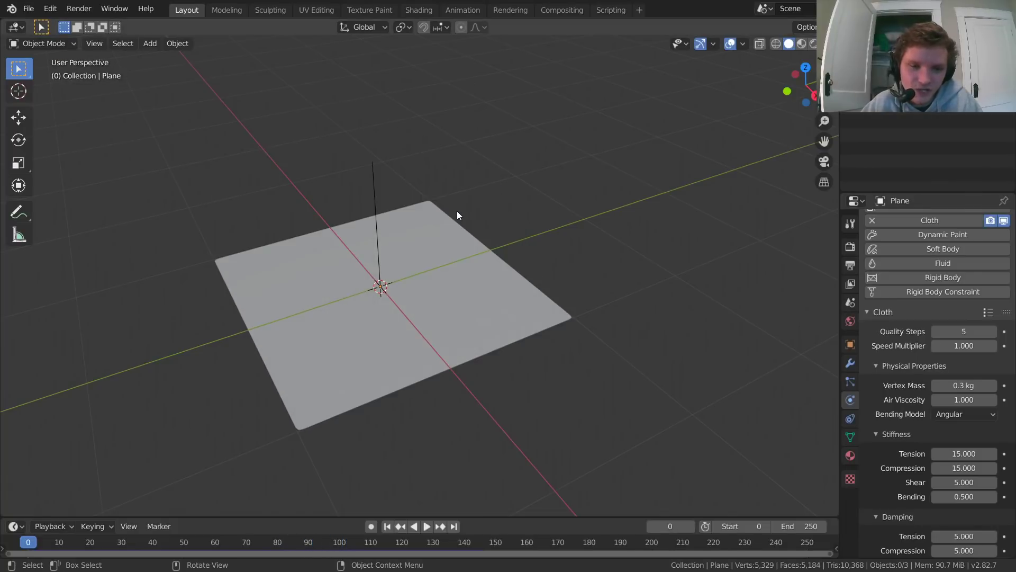
Step: Delete the turbulence force field above the plane, test the cloth playback and return to frame 0
left_click(374, 194)
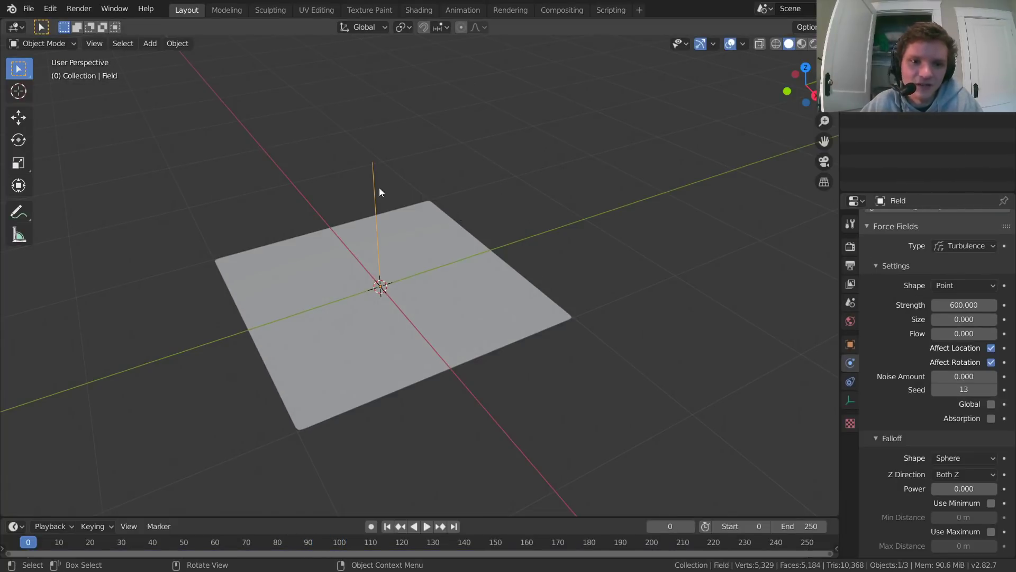
key("x")
left_click(382, 180)
key("space")
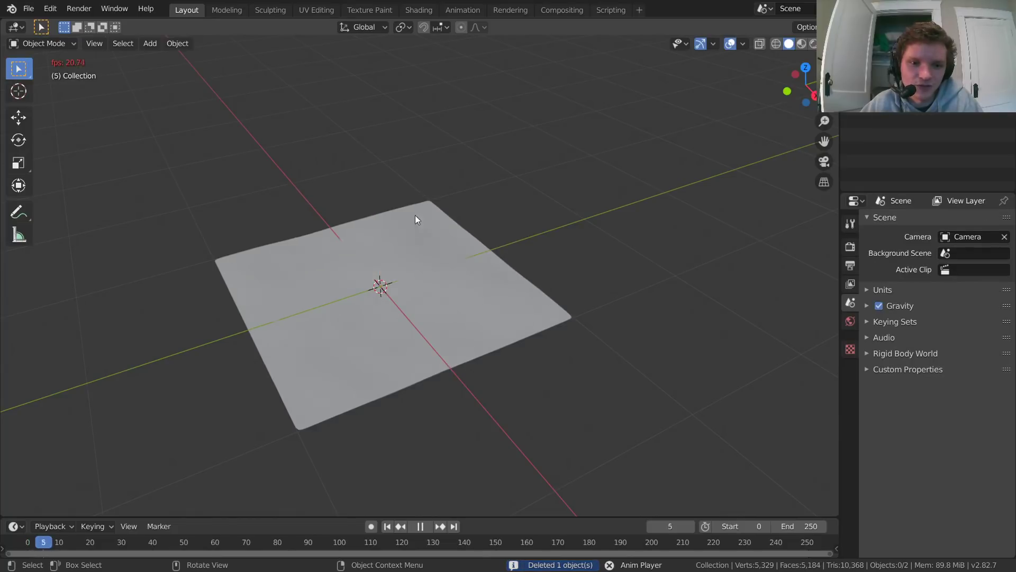
key("shift+Left")
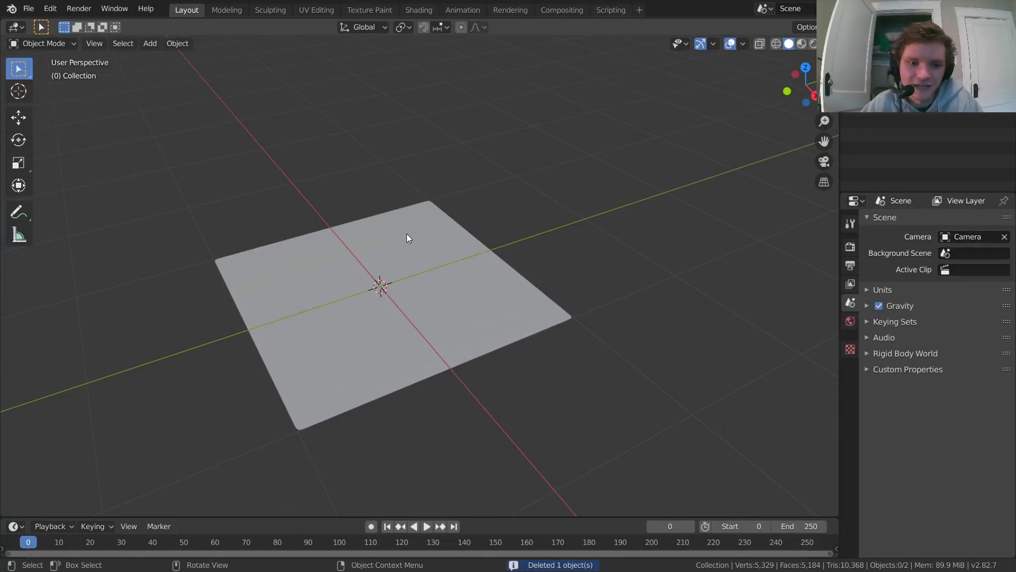
Step: Bake the plane's cloth cache for frames 1 to 250 and play the result to frame 19
left_click(406, 233)
scroll(908, 354, "down", 15)
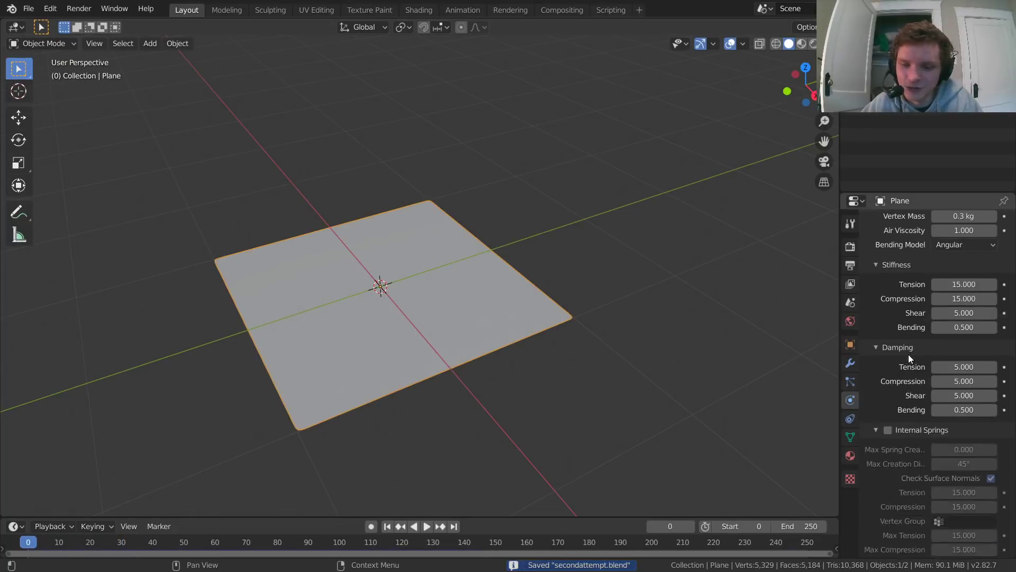
scroll(908, 354, "down", 3)
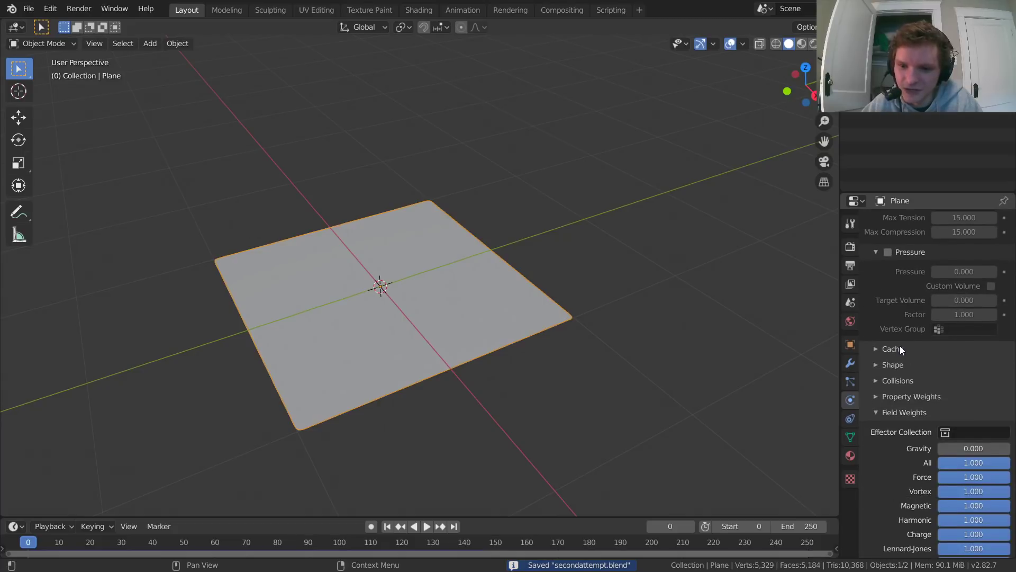
left_click(897, 350)
scroll(902, 365, "down", 2)
scroll(907, 373, "down", 1)
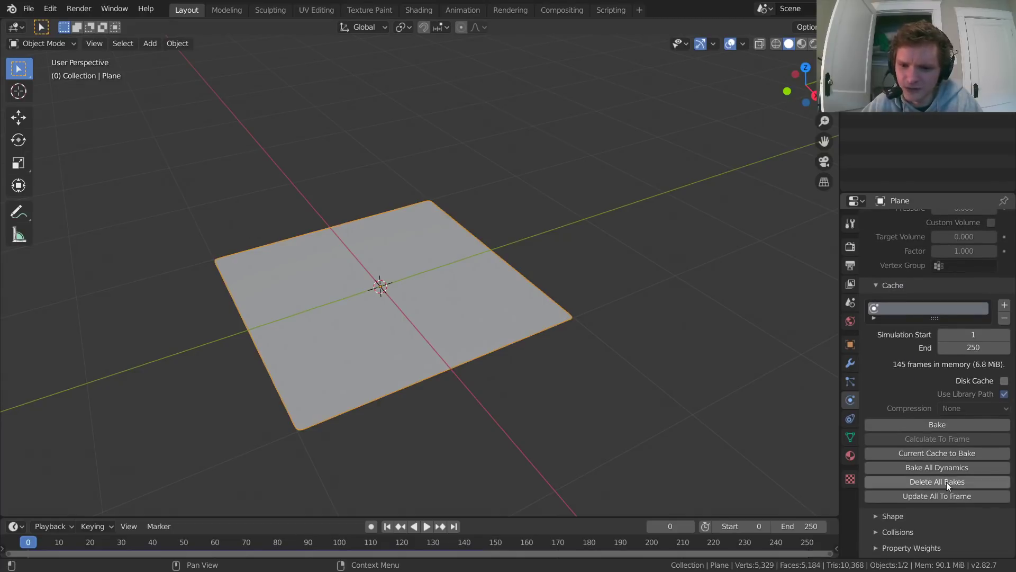
key("space")
key("Escape")
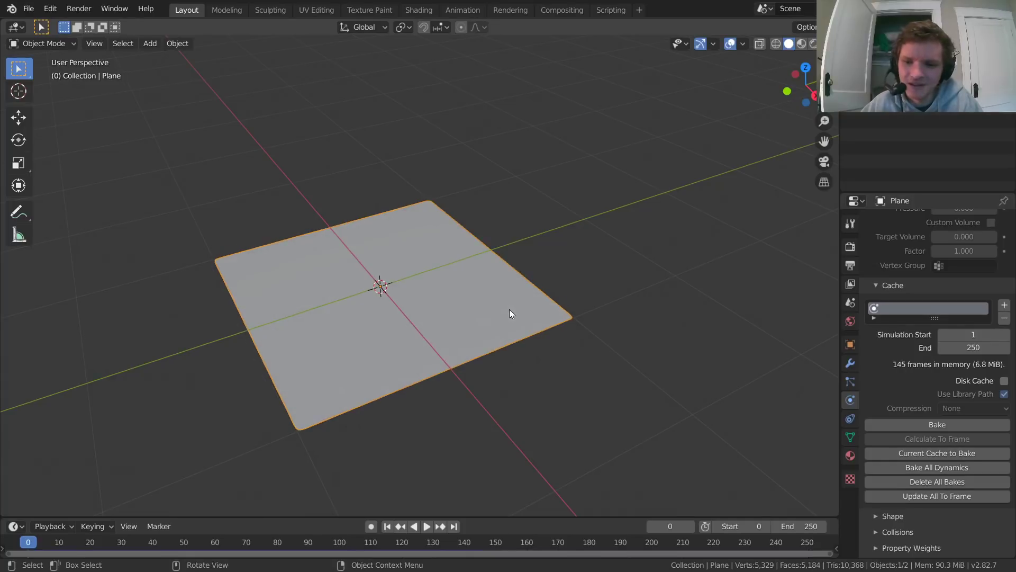
left_click(945, 424)
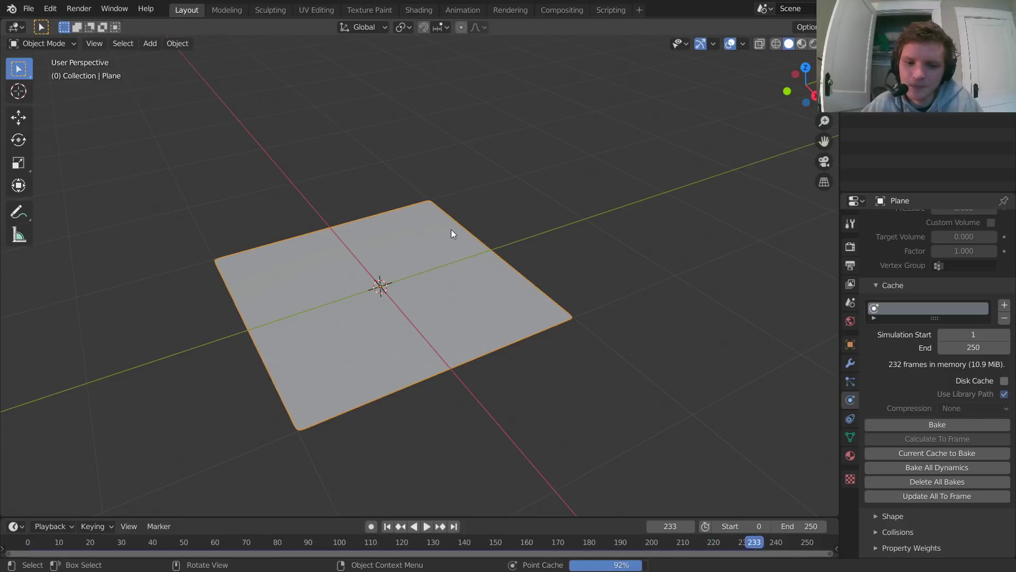
key("space")
key("space")
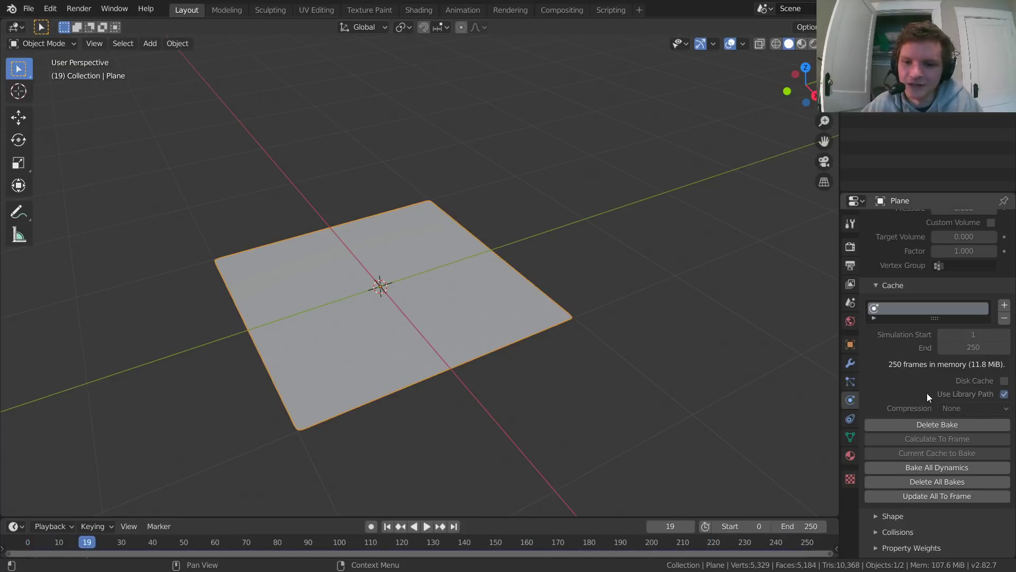
Step: Set the Gravity field weight of the plane's cloth simulation to 1.000
scroll(926, 393, "down", 12)
left_click_drag(952, 344, 953, 345)
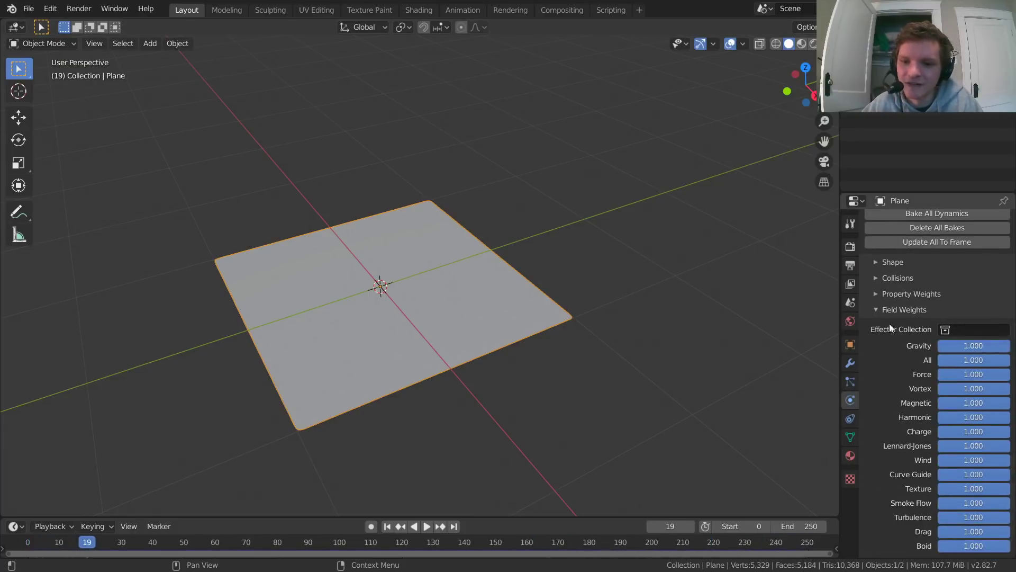
scroll(466, 252, "down", 5)
Step: Add a cube and lower it about 1.74 m along Z so it sits beneath the cloth plane
middle_click_drag(466, 252, 407, 214)
key("shift+a")
mouse_move(405, 214)
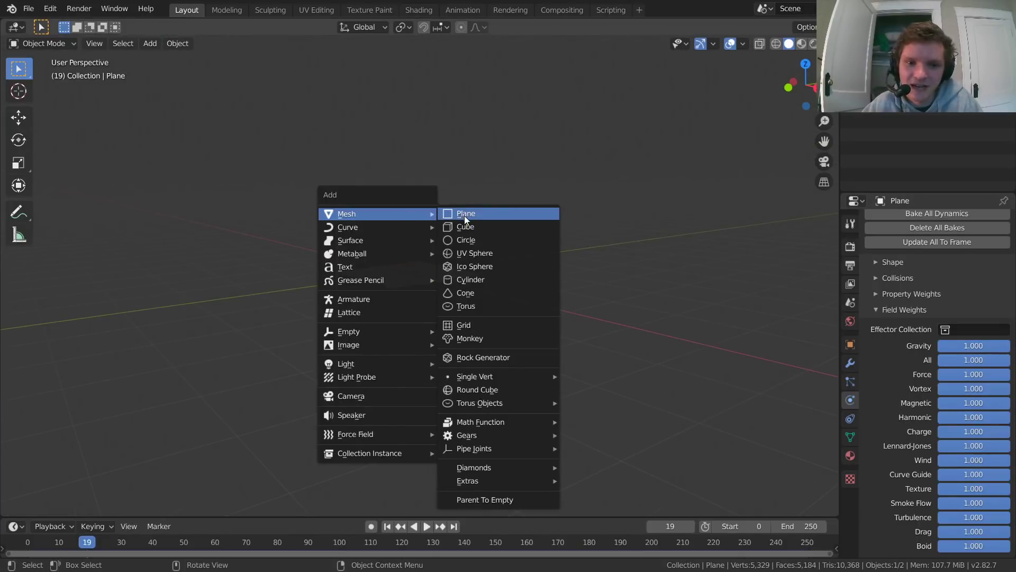
left_click(467, 229)
key("g")
key("z")
left_click(427, 313)
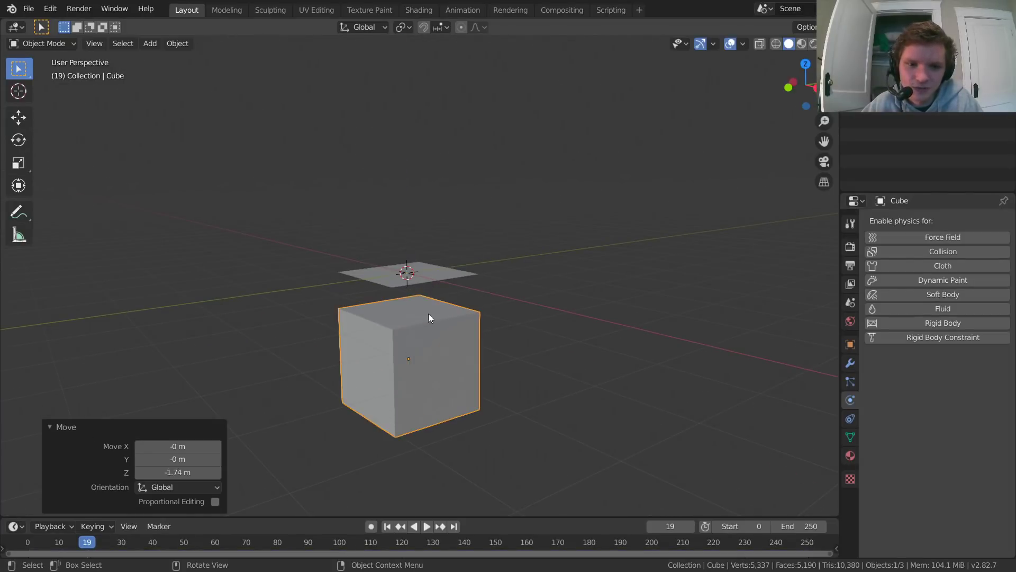
Step: Offset the cube horizontally in top view so it only partly underlies the cloth, and enable Collision physics on it
left_click(803, 65)
key("g")
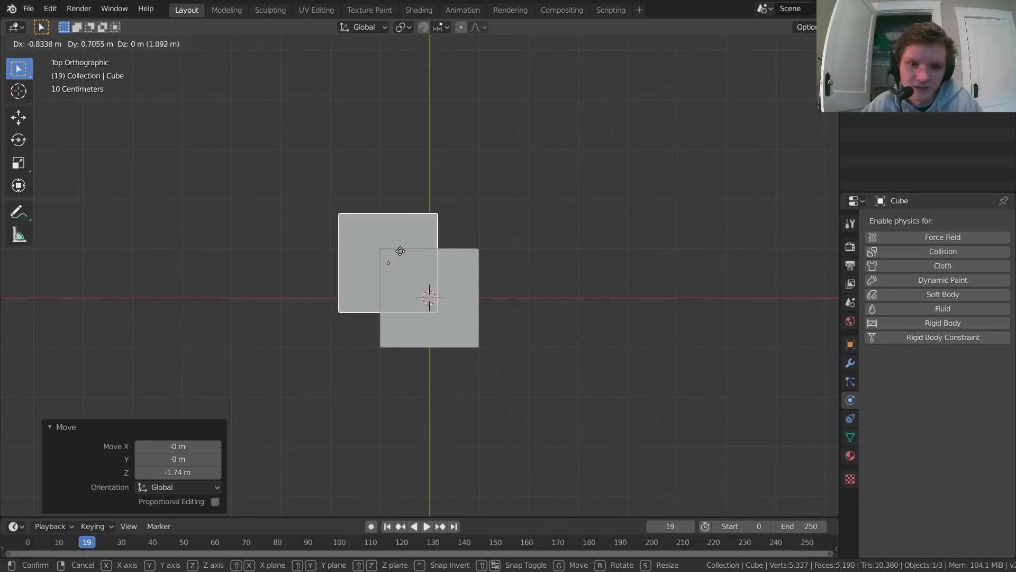
left_click(443, 310)
middle_click_drag(443, 315, 476, 264)
left_click(943, 251)
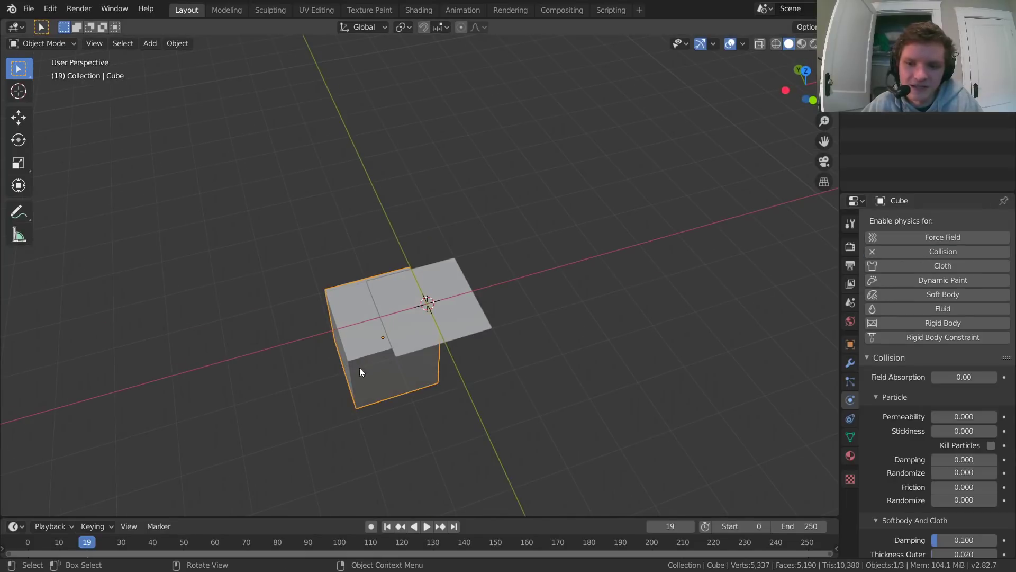
Step: Delete the cloth plane's existing bake and bake its cache again for frames 1 to 250
scroll(427, 315, "up", 4)
left_click(427, 316)
scroll(540, 252, "down", 5)
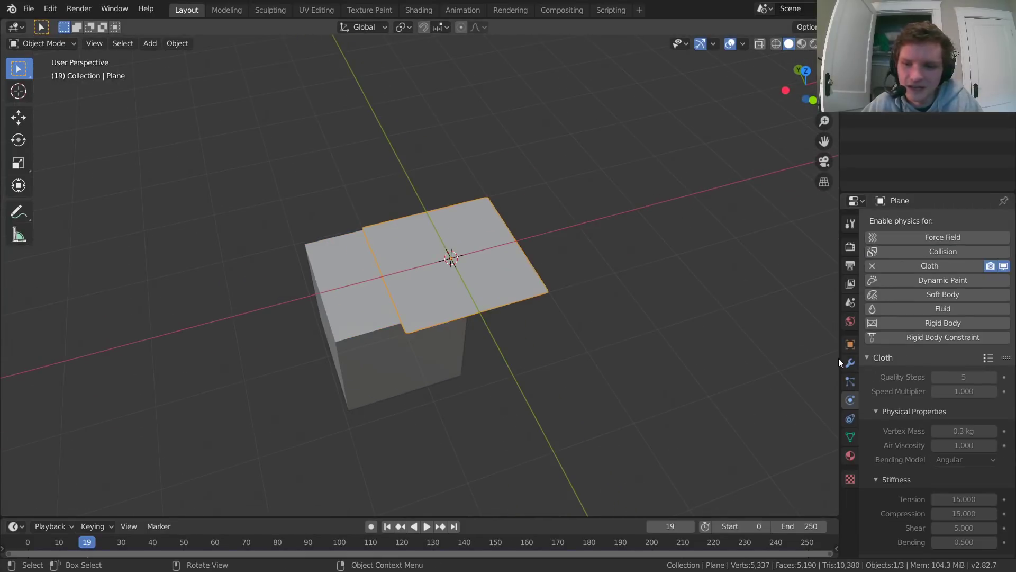
scroll(941, 344, "down", 6)
scroll(942, 350, "down", 12)
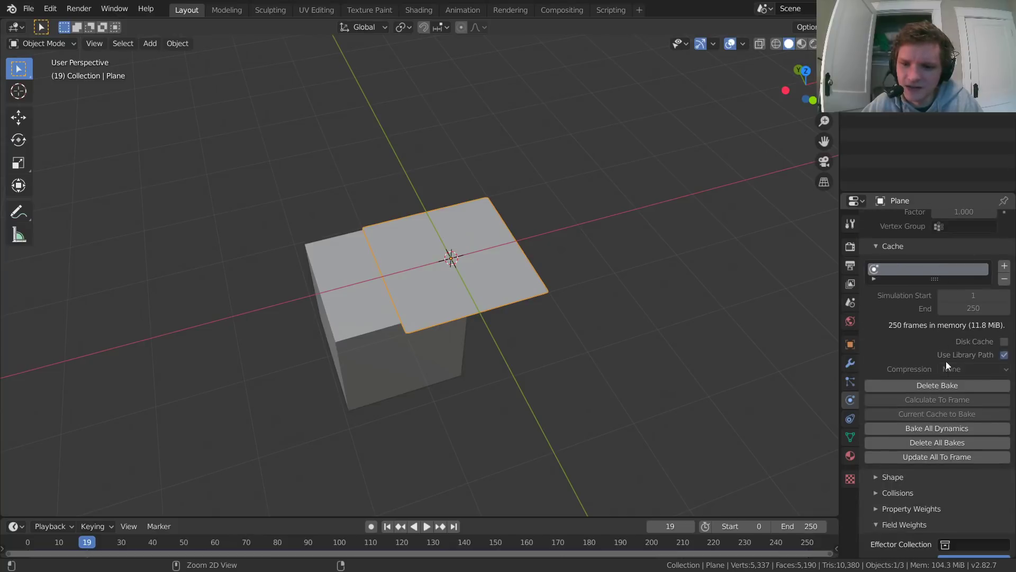
left_click(948, 384)
left_click(945, 386)
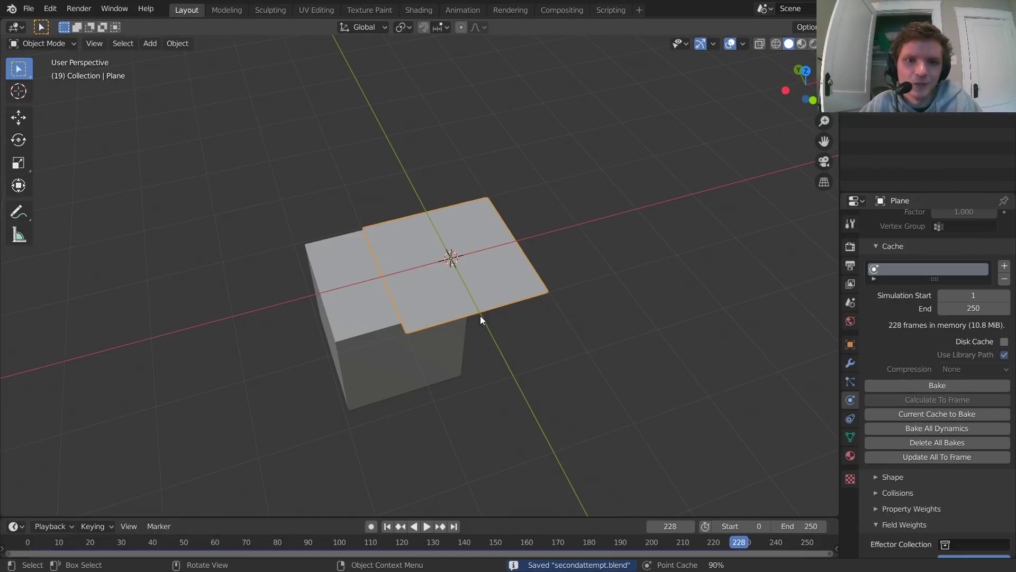
Step: Play the baked cloth simulation from frame 0 to check how the cloth falls over the cube
mouse_move(481, 315)
middle_mouse_down()
mouse_move(456, 287)
mouse_move(478, 300)
middle_mouse_up()
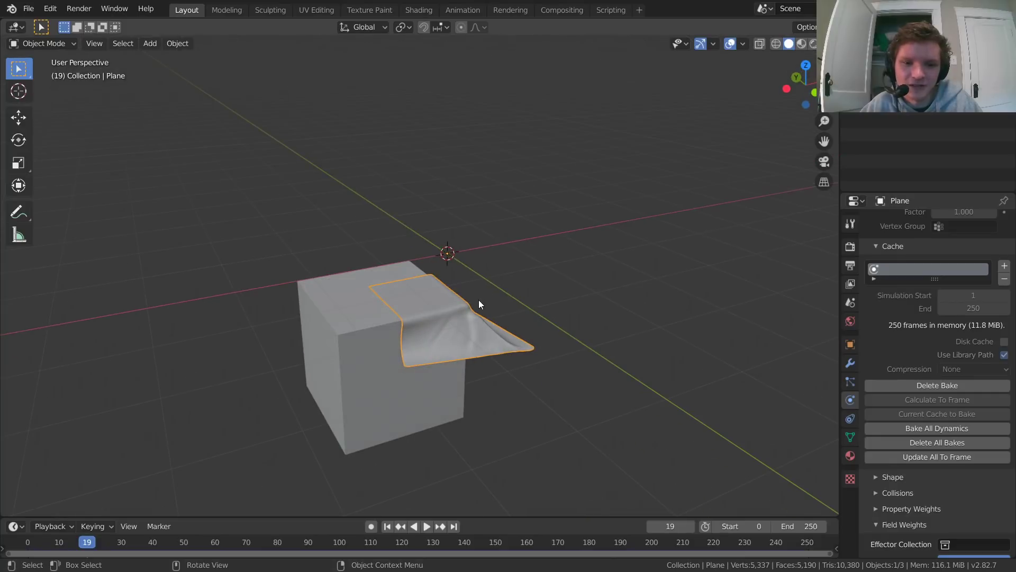
key("shift+Left")
key("space")
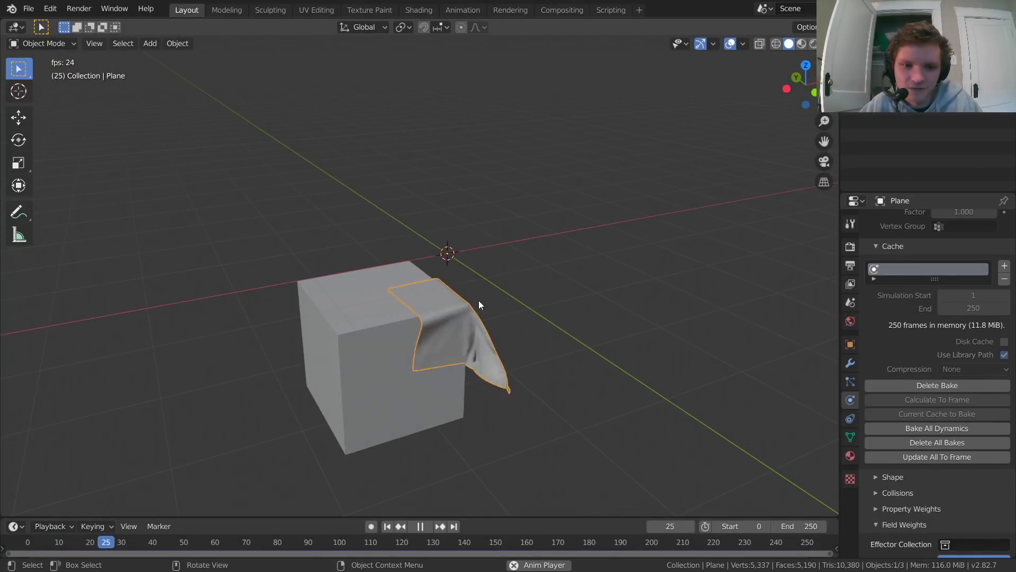
Step: Switch the viewport to rendered shading and play the cloth simulation from frame 0, checking the emissive cloth against the cube from several angles
key("Escape")
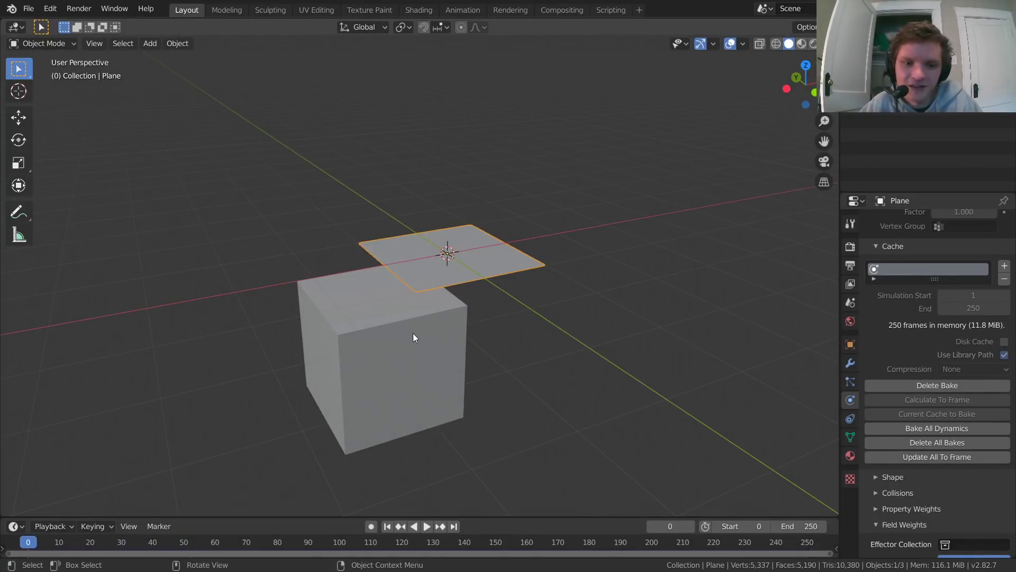
middle_click_drag(423, 318, 401, 303)
left_click(814, 46)
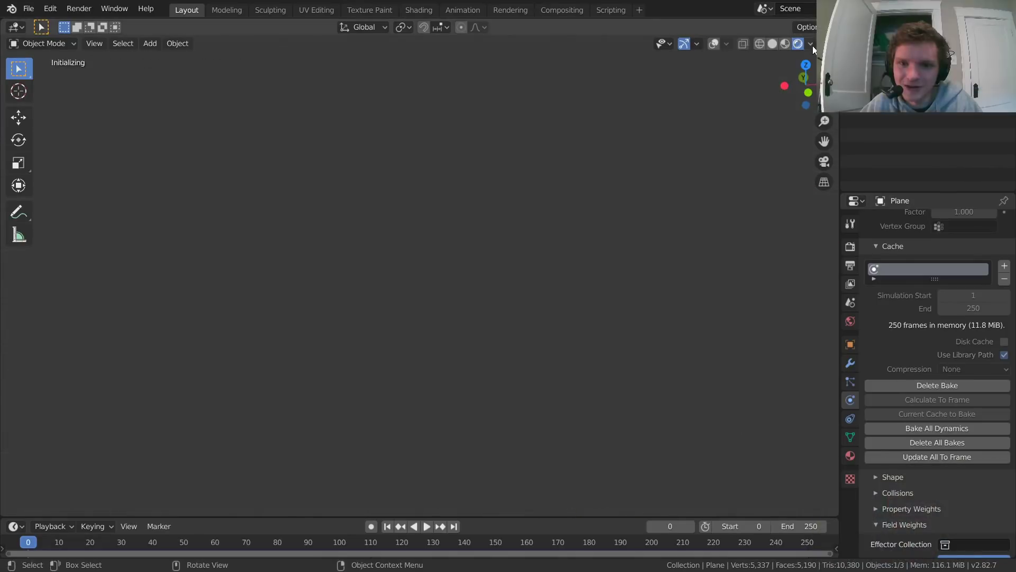
key("space")
key("space")
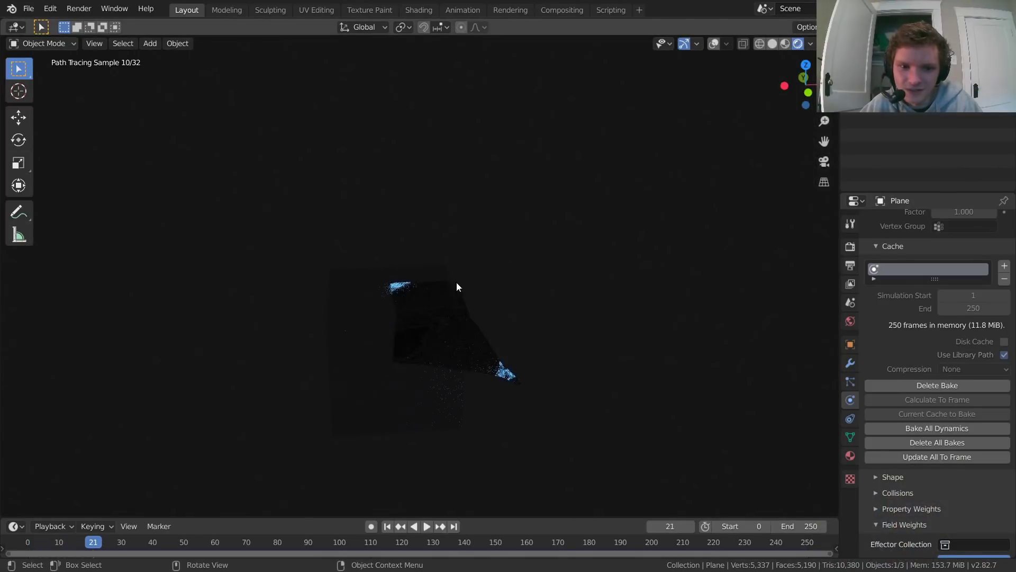
middle_click_drag(456, 282, 411, 280)
key("space")
key("space")
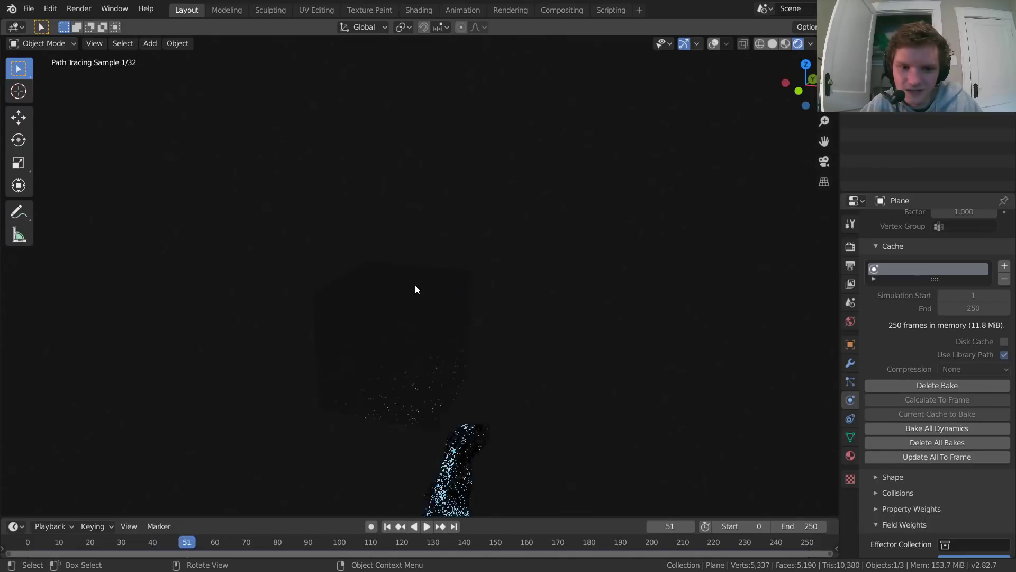
key("space")
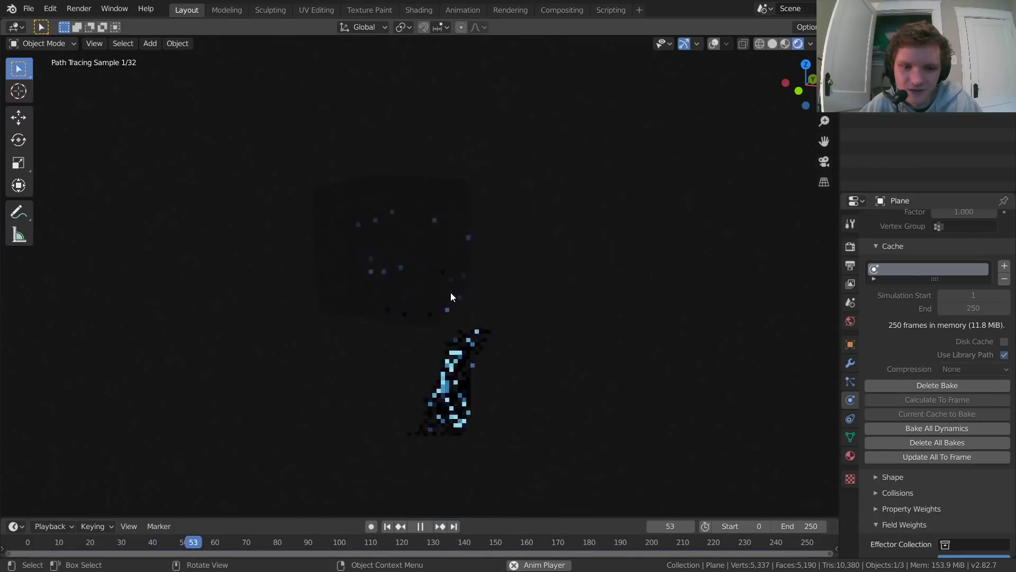
key("shift+Left")
key("space")
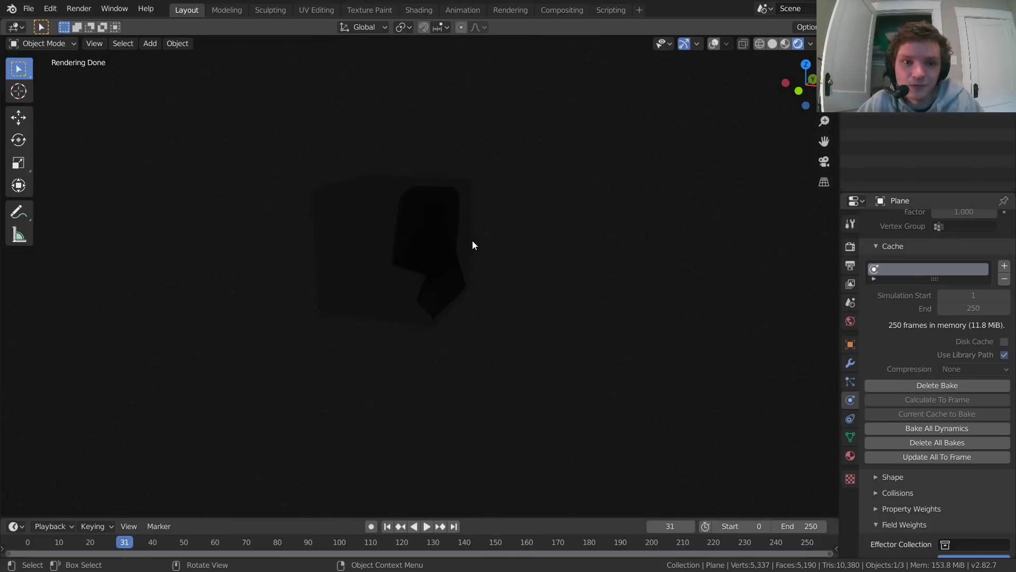
Step: Delete the cloth plane in the Shading workspace, leaving only the cube
left_click(415, 12)
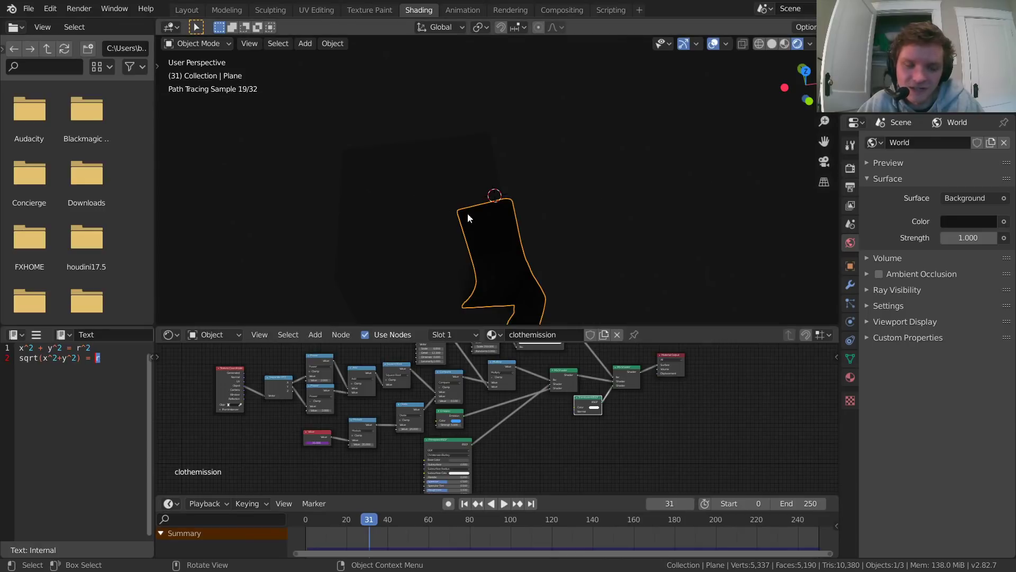
key("x")
left_click(514, 229)
Step: Assign the existing clothemission material to the cube
left_click(414, 195)
left_click(468, 334)
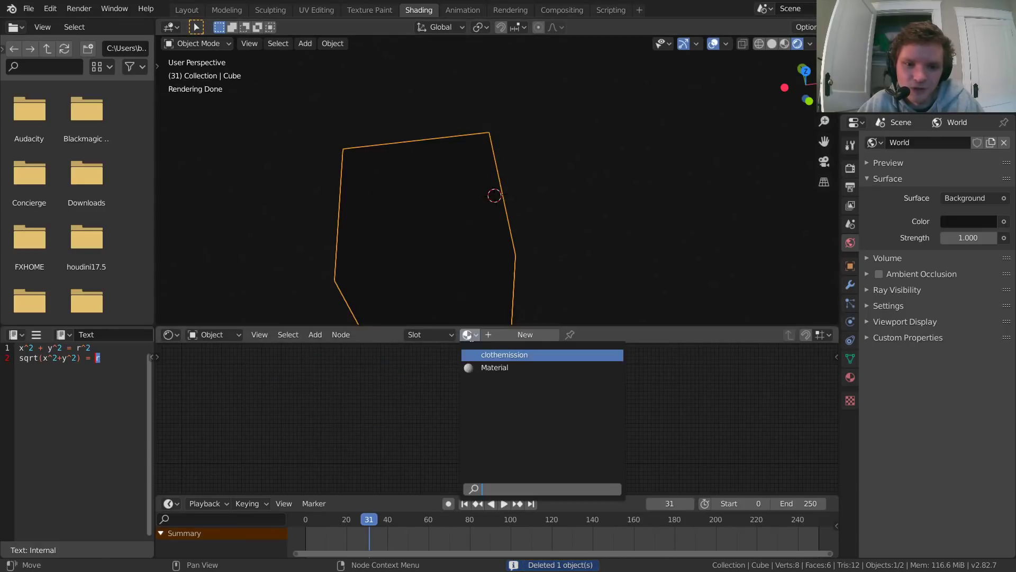
left_click(492, 368)
middle_click_drag(412, 223, 482, 190)
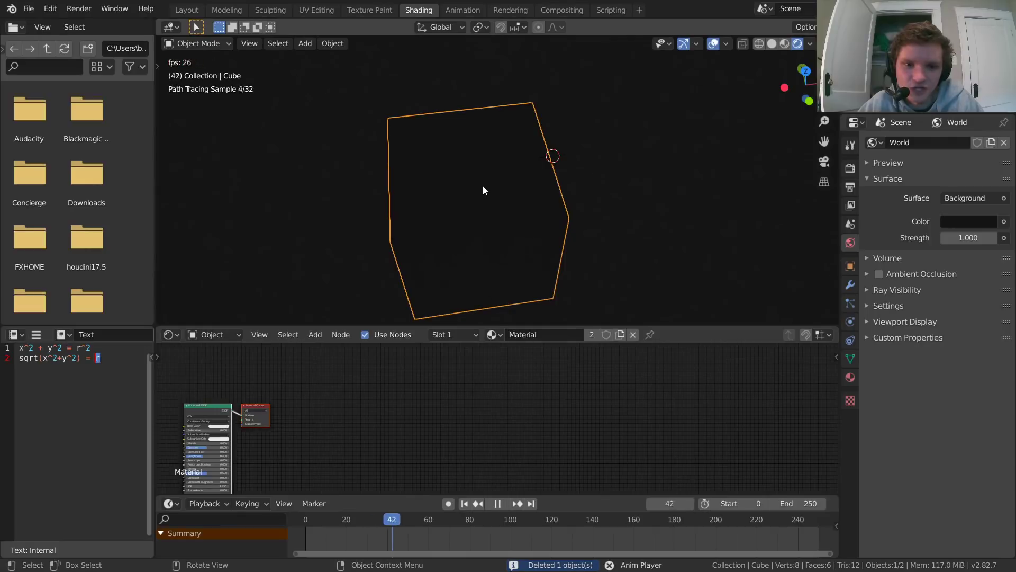
left_click(492, 335)
left_click(508, 354)
Step: Play the animation and examine the ring effect on the cube's faces from several angles, along with the material's UV nodes
key("space")
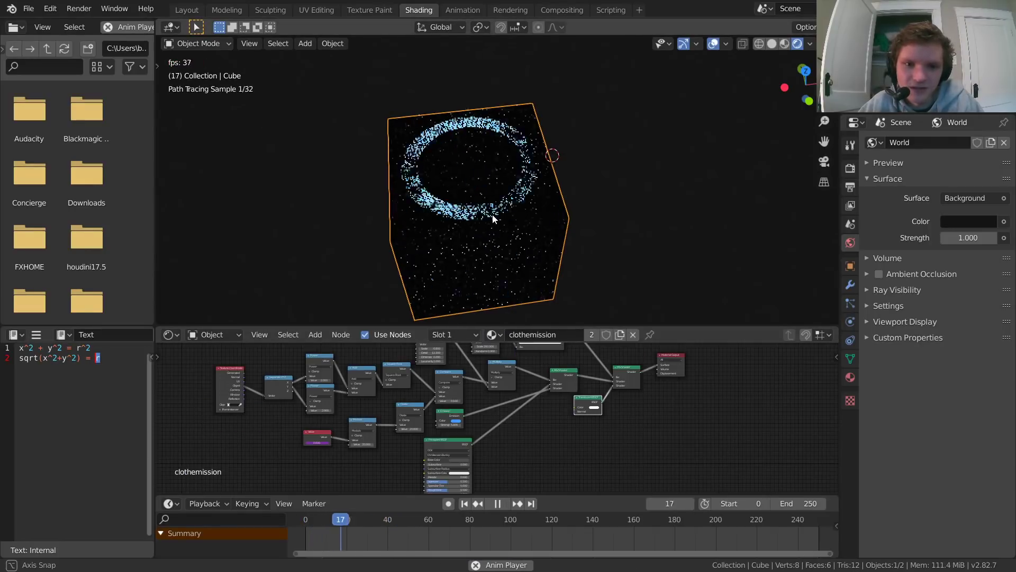
middle_click_drag(495, 211, 490, 172)
scroll(472, 217, "down", 3)
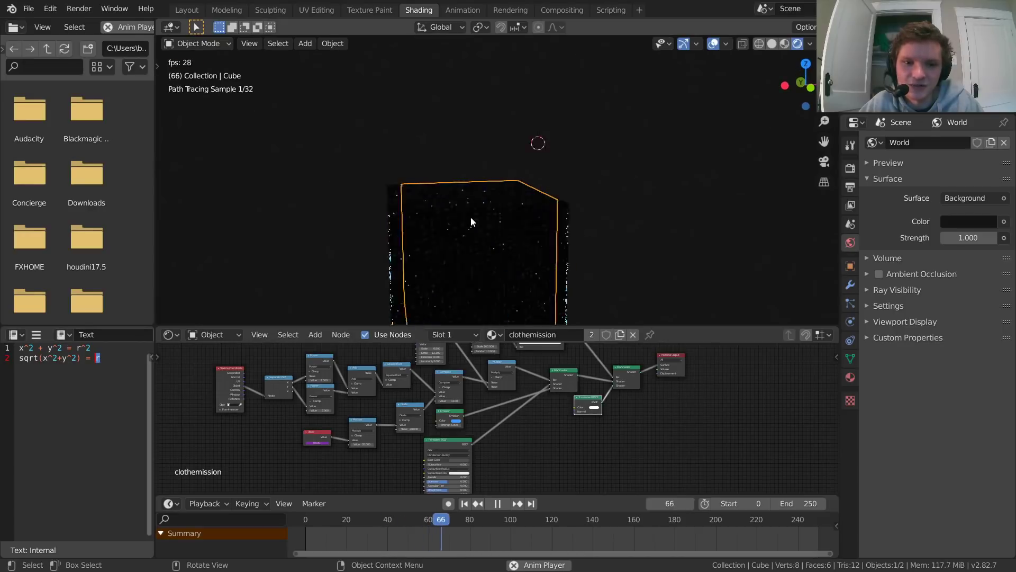
middle_click_drag(478, 218, 500, 173, "shift")
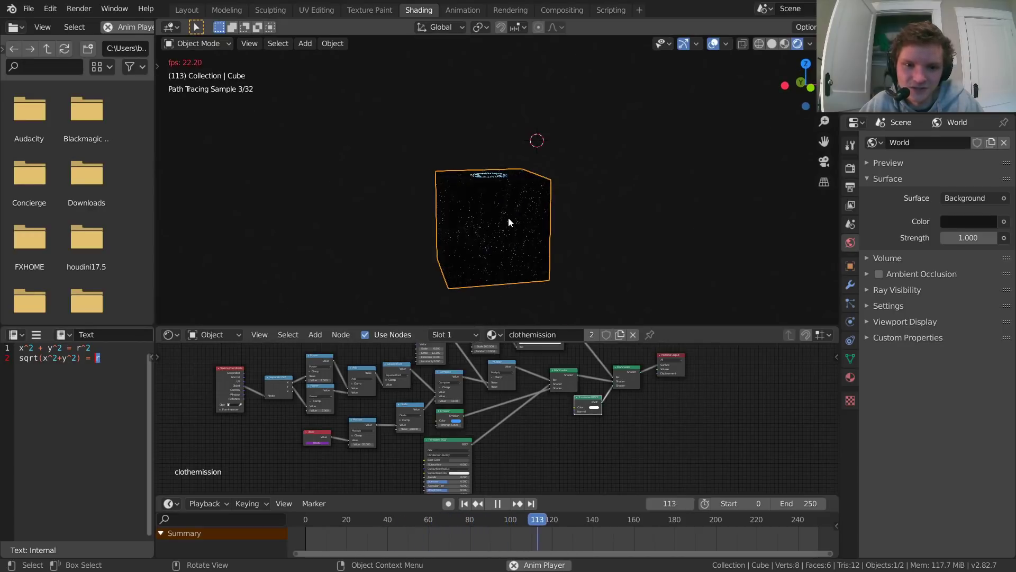
middle_click_drag(508, 219, 522, 220)
scroll(329, 391, "up", 2)
scroll(485, 374, "up", 3)
middle_click_drag(269, 382, 483, 460)
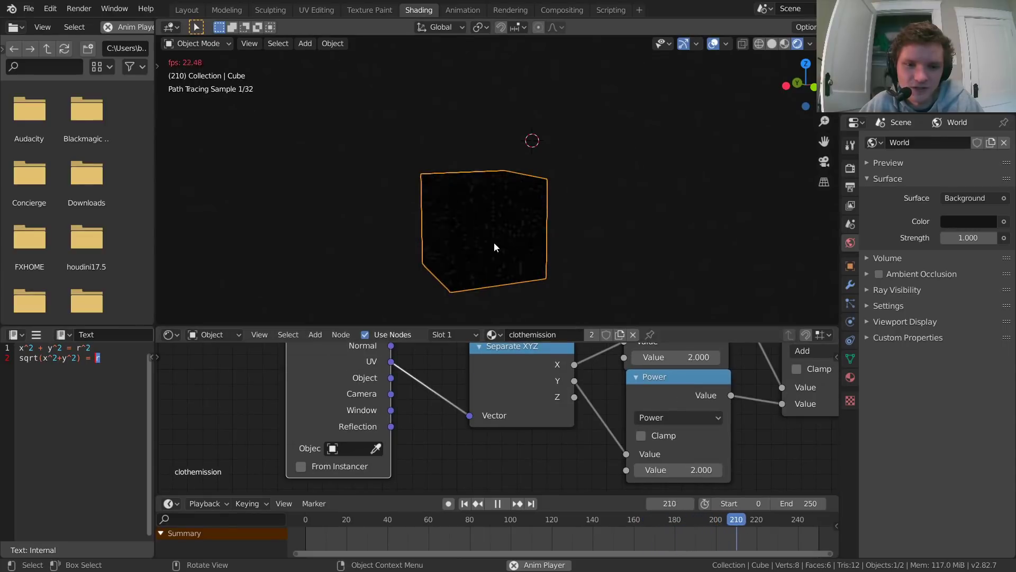
middle_click_drag(494, 243, 524, 238)
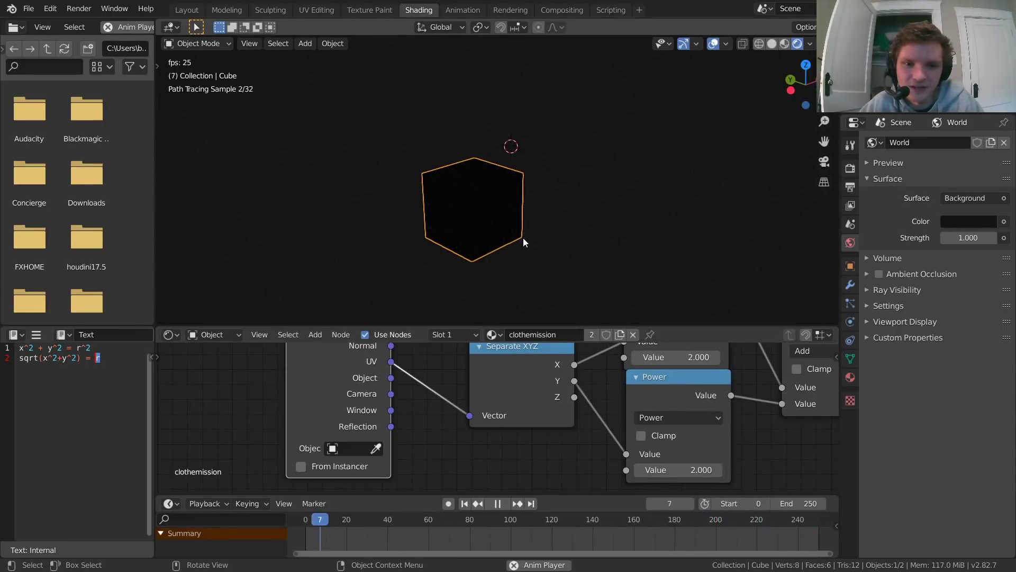
Step: Pause playback and move through individual frames to inspect how the emission spreads across the cube's faces
key("space")
key("space")
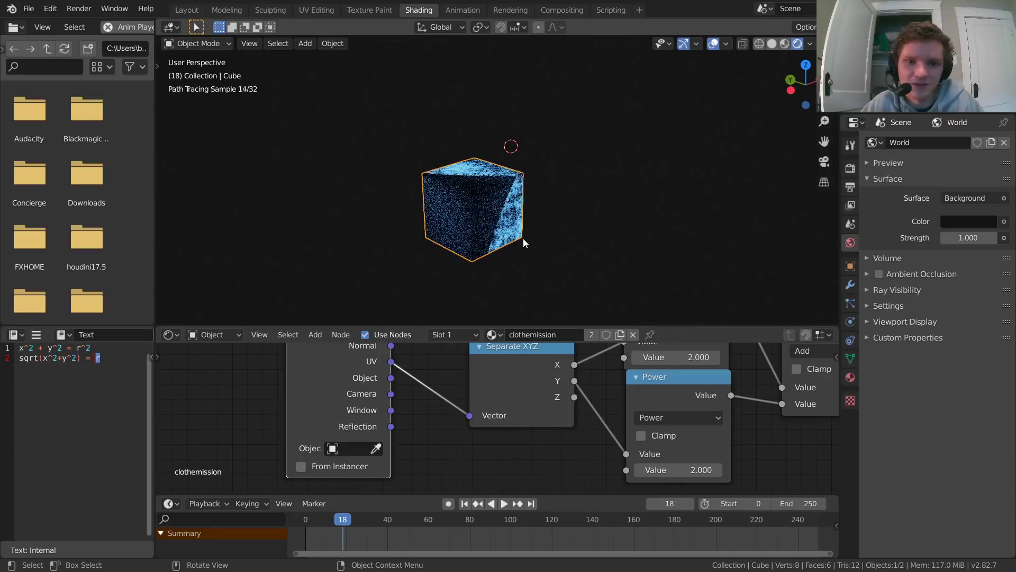
key("Right")
key("Right")
key("Right")
key("Right")
key("Right")
key("Right")
key("Right")
key("Right")
key("Right")
key("Right")
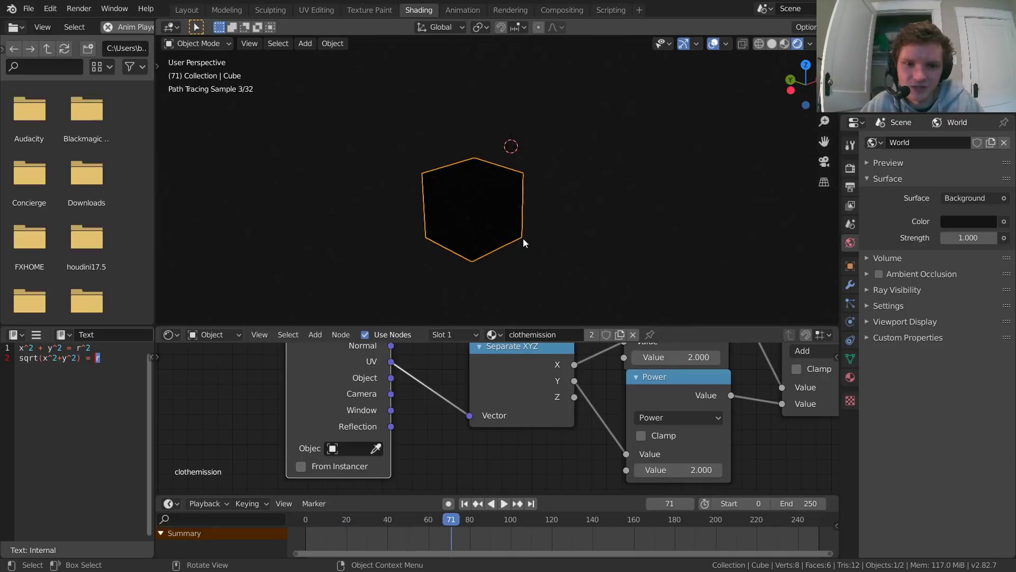
key("Left")
key("Left")
key("Left")
key("Left")
key("Left")
key("Left")
key("Left")
key("Left")
key("Left")
key("Left")
key("Left")
key("Left")
key("Left")
key("Left")
key("Left")
key("Left")
key("Left")
key("Left")
key("Left")
key("Left")
key("Left")
key("Left")
key("Left")
key("Left")
key("Left")
key("Left")
key("Left")
key("Left")
key("Left")
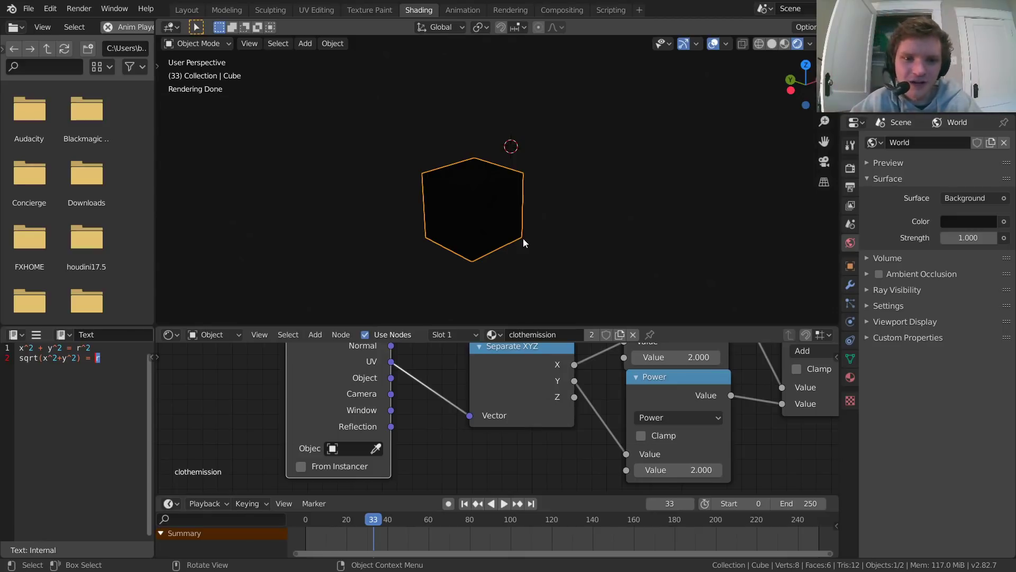
Step: Switch to Chrome, open the bookmarked Reddit post "150k Particles on Surface of a Cloth Sim", and pause its video at 0:05
key("q")
left_click(523, 239)
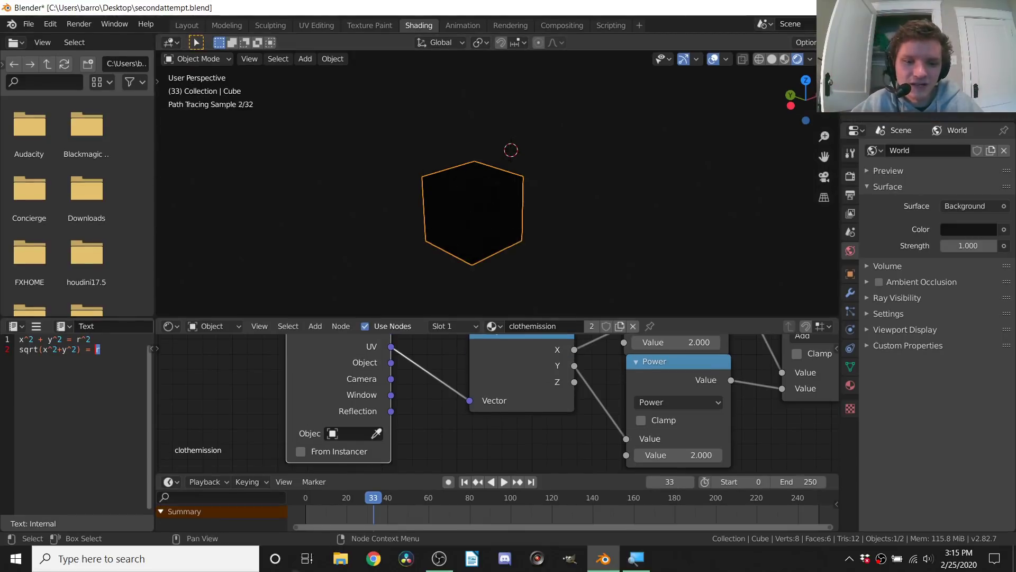
left_click(374, 558)
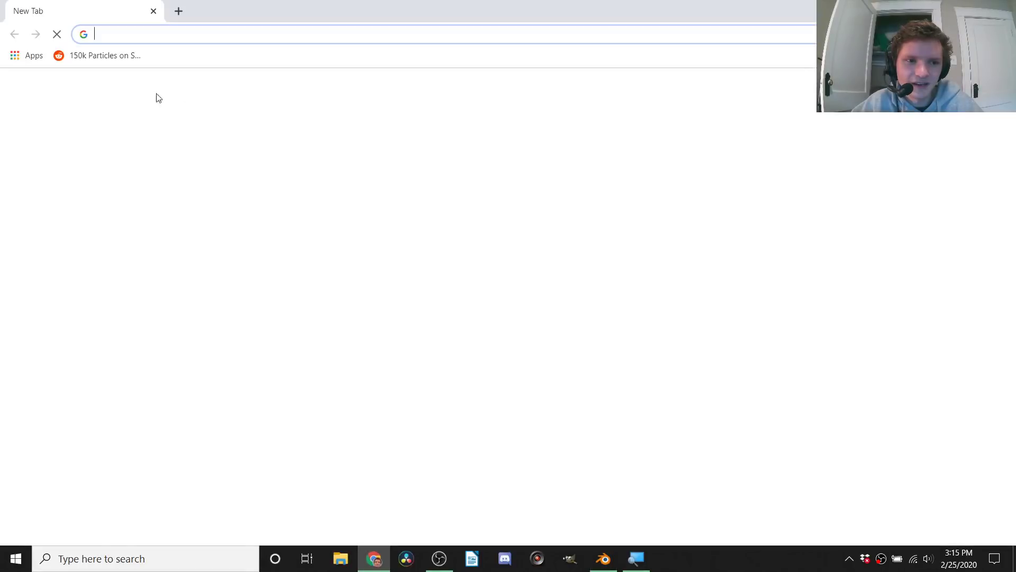
left_click(108, 57)
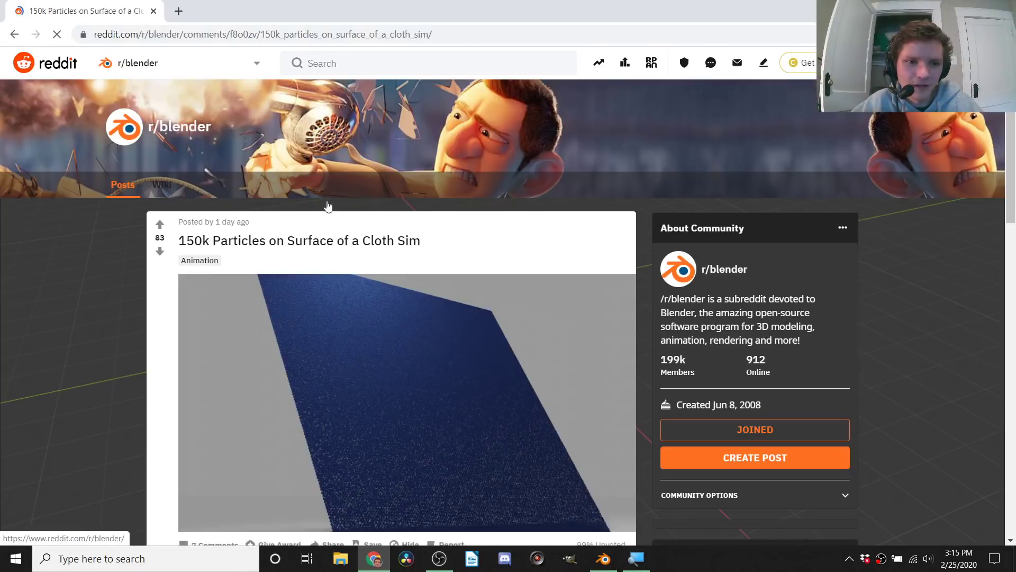
scroll(255, 210, "down", 1)
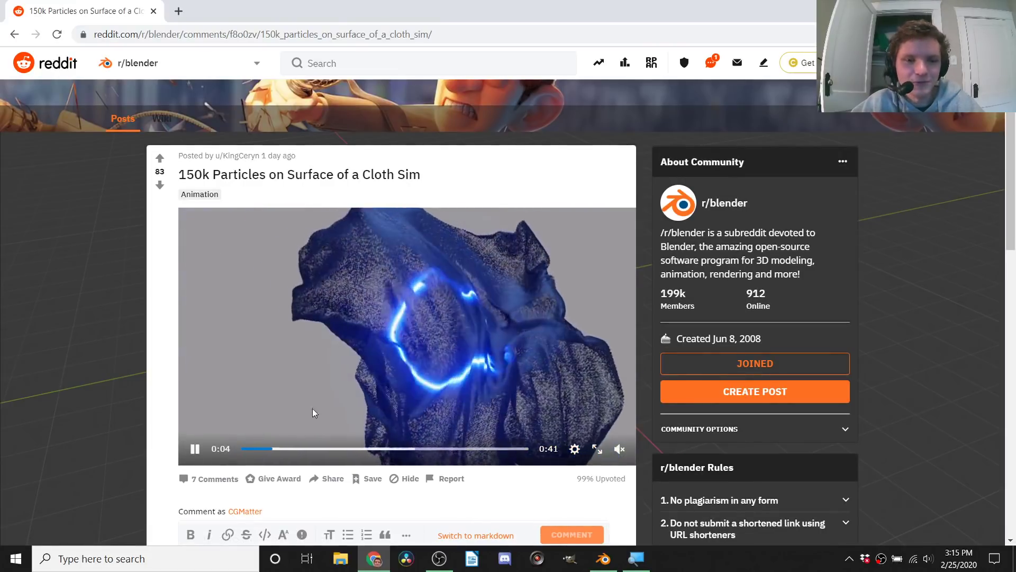
left_click(196, 449)
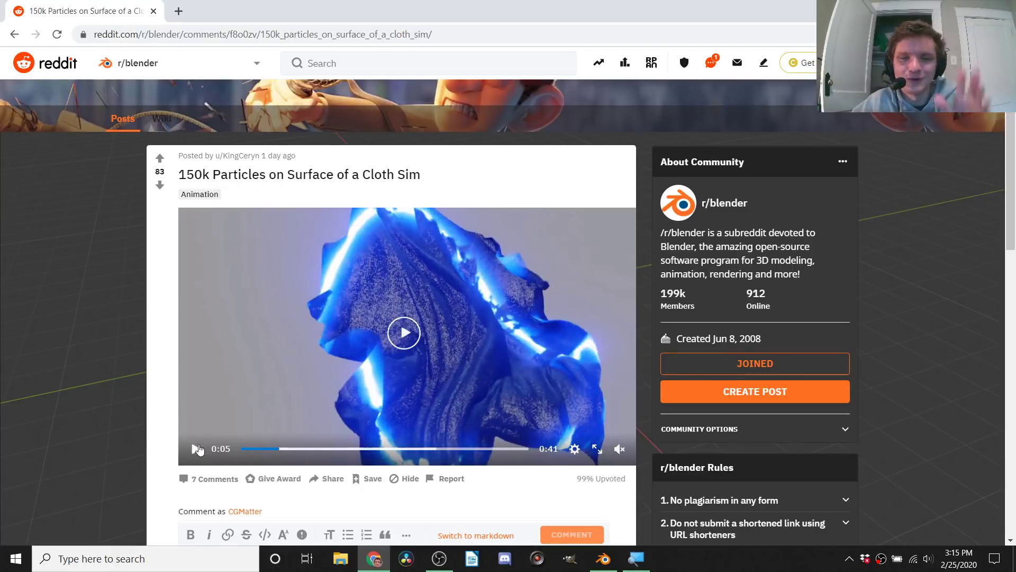